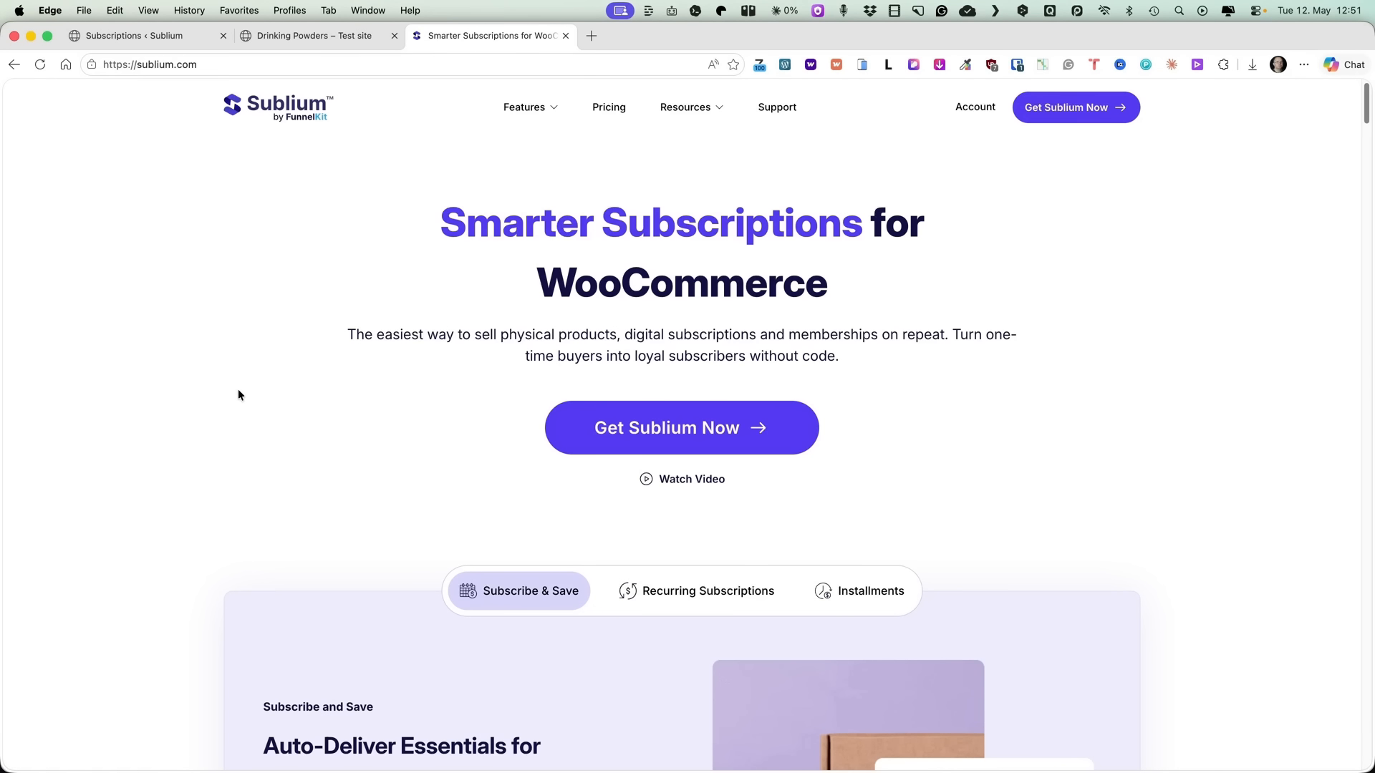
- Switch to the WordPress admin page and review Sublium's subscribers list and the dashboard's statistics and recent subscriptions
left_click(170, 34)
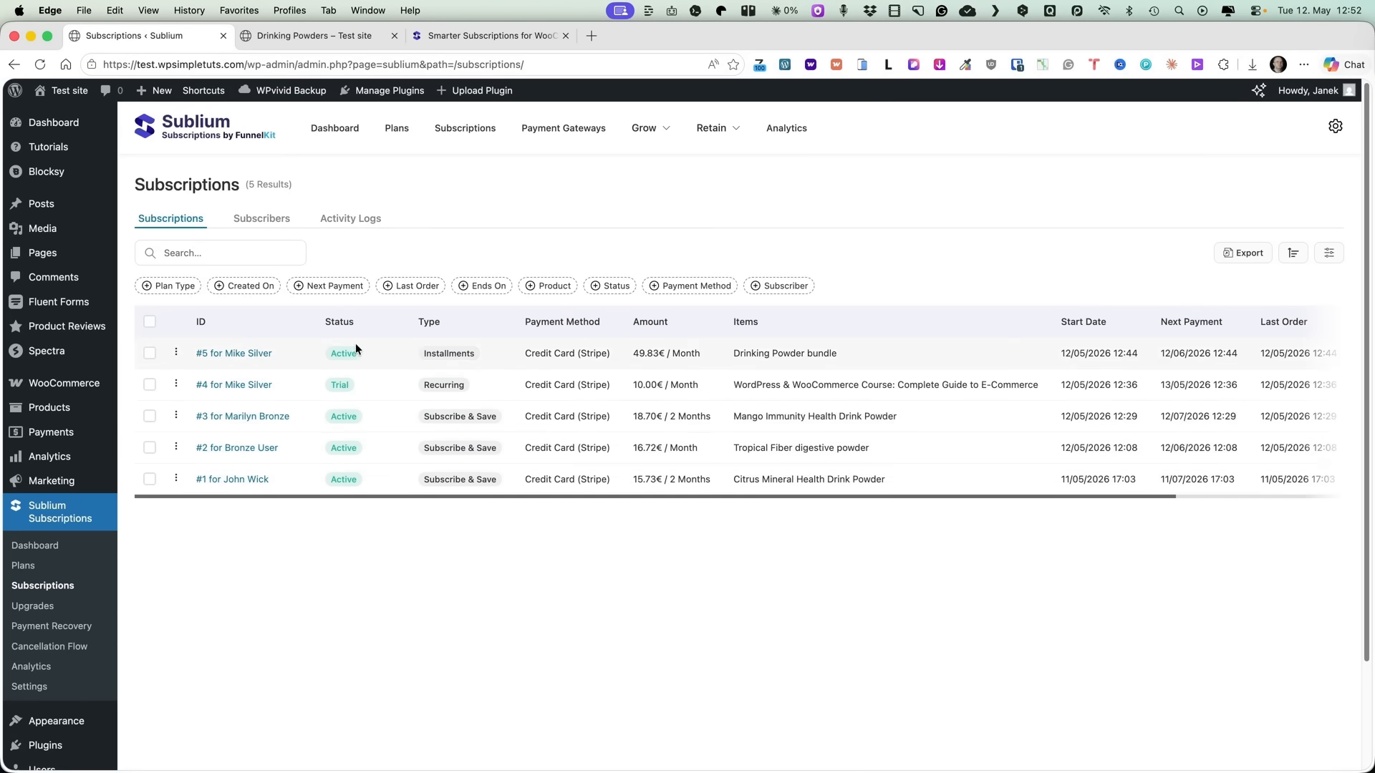
left_click(271, 221)
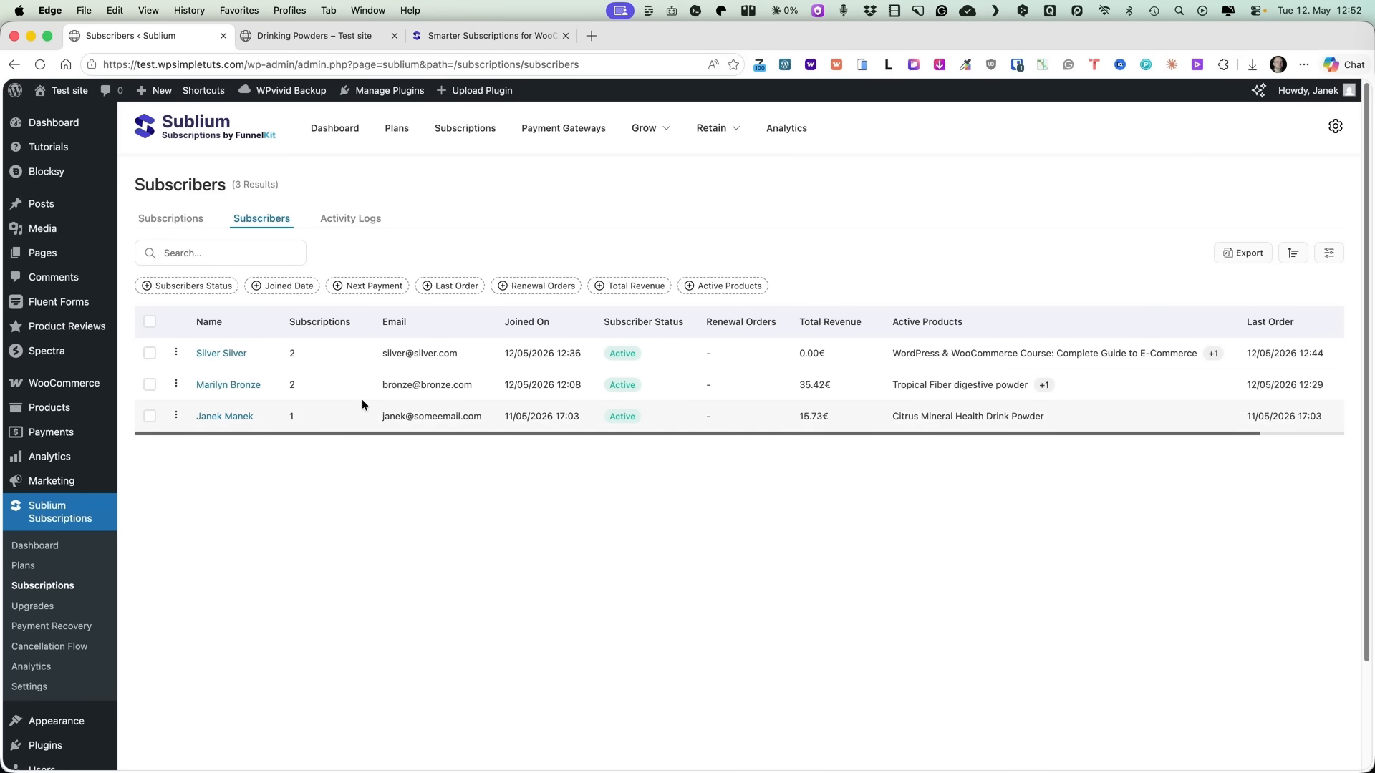
left_click(43, 545)
scroll(735, 407, "down", 4)
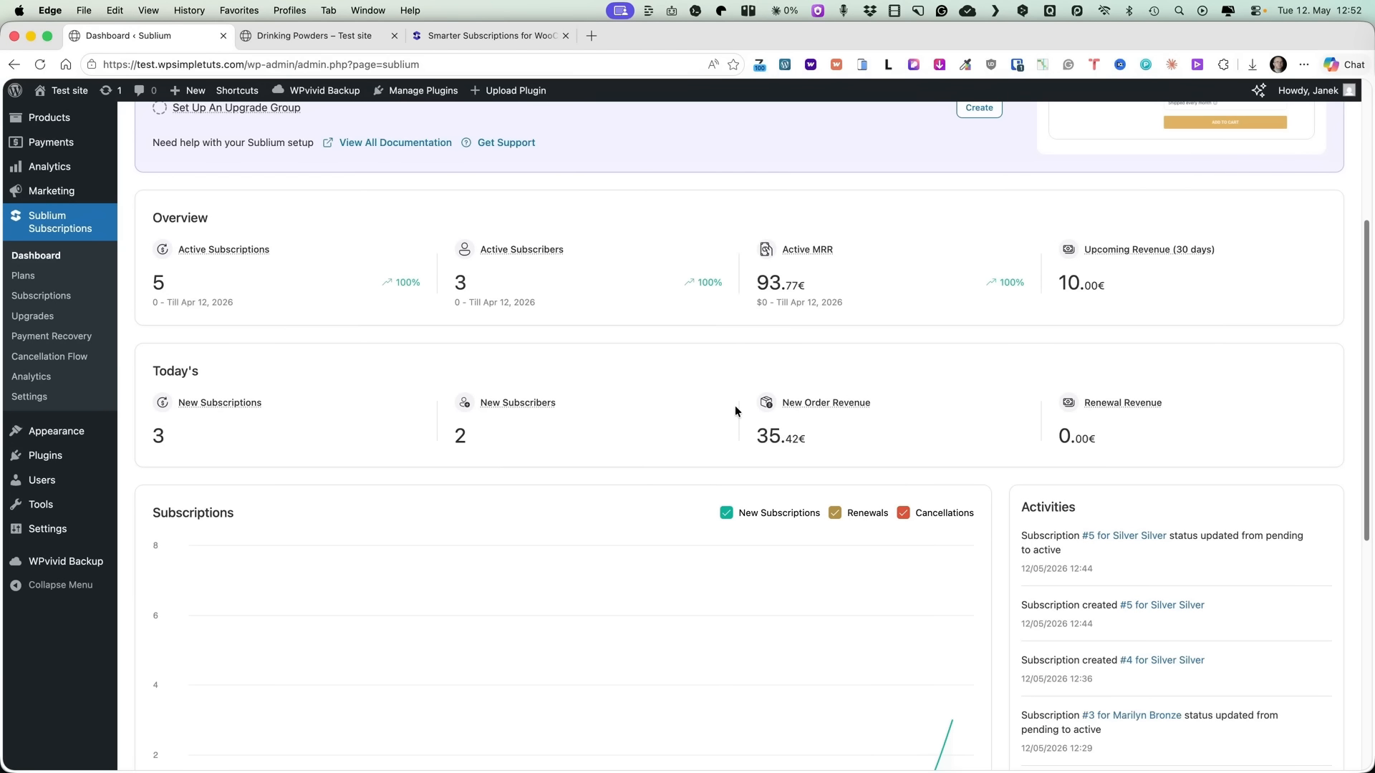
scroll(735, 412, "down", 3)
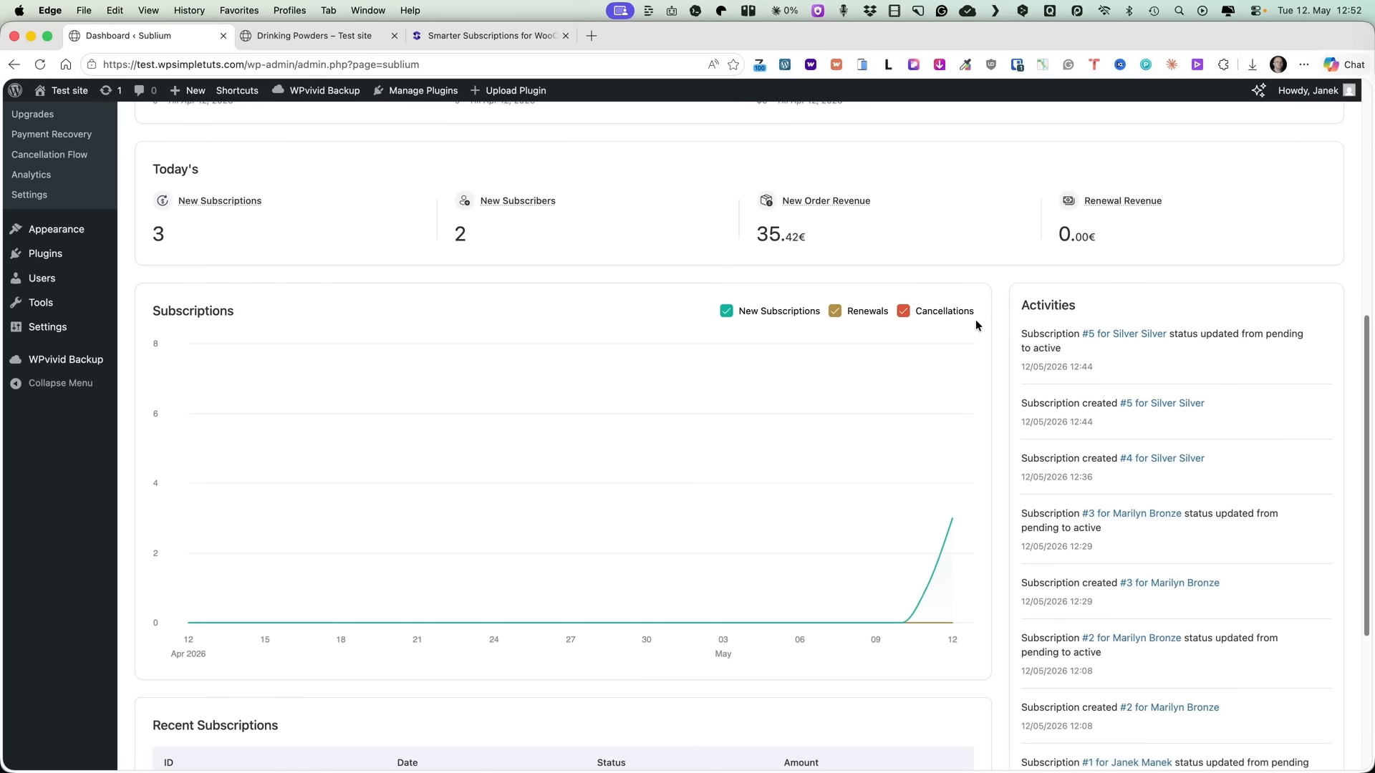
scroll(985, 493, "down", 4)
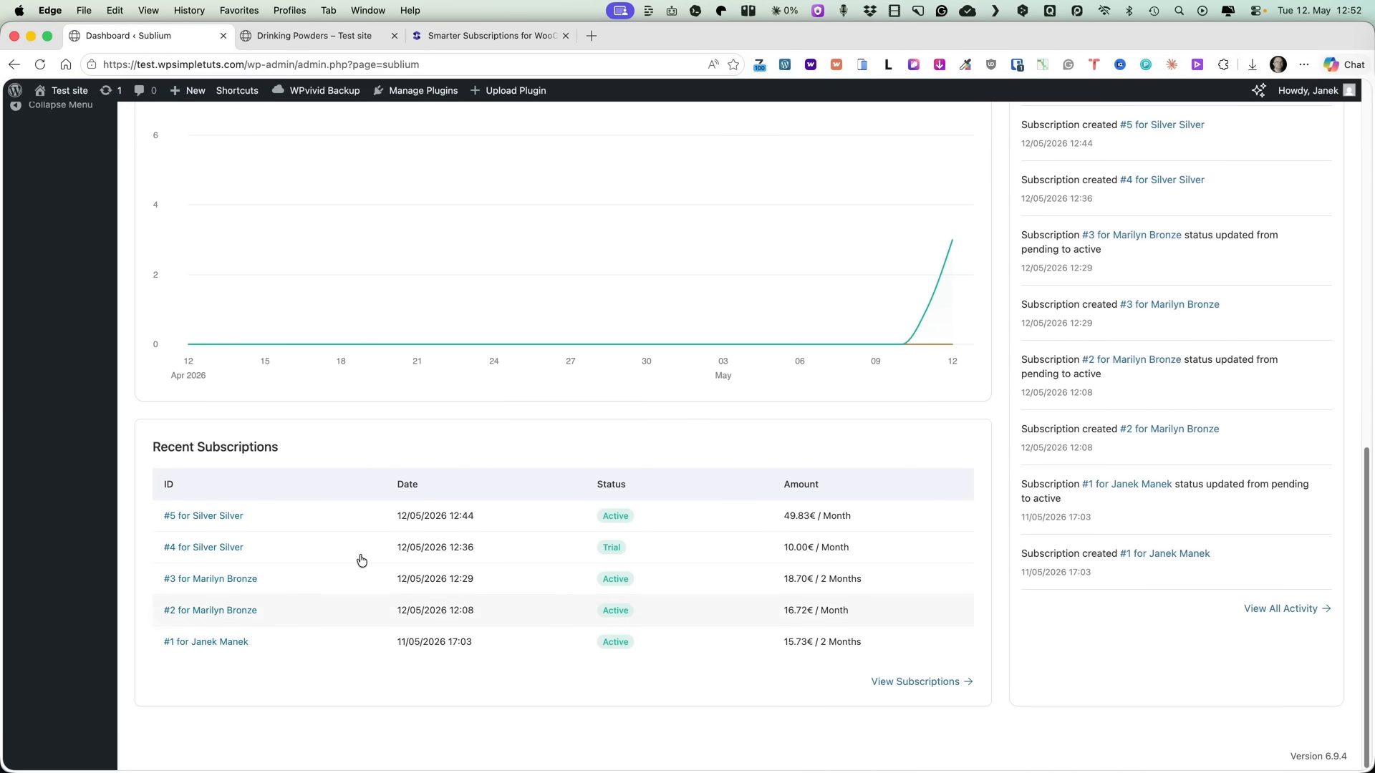
scroll(733, 487, "up", 10)
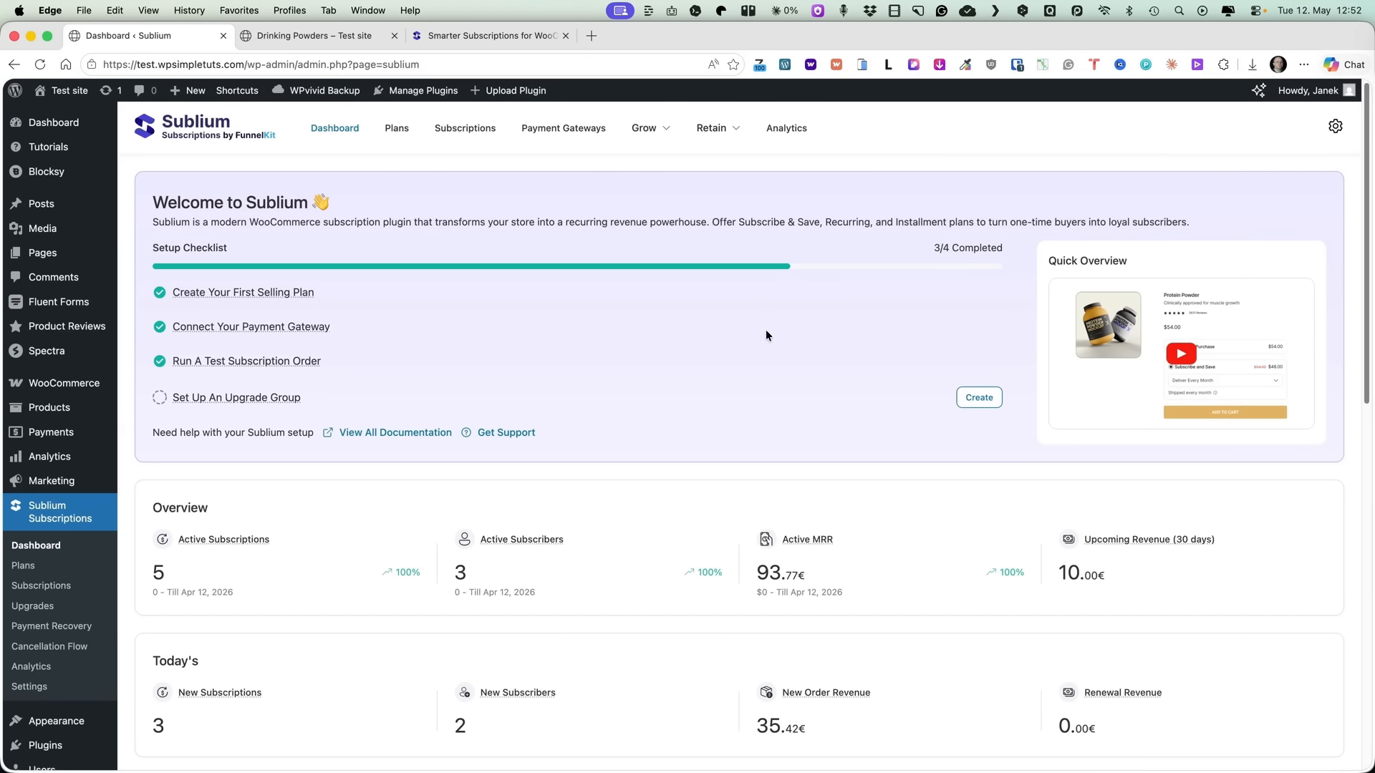
- Open Sublium's analytics and go through the Subscribers, Upcoming Revenue and MRR reports
left_click(786, 132)
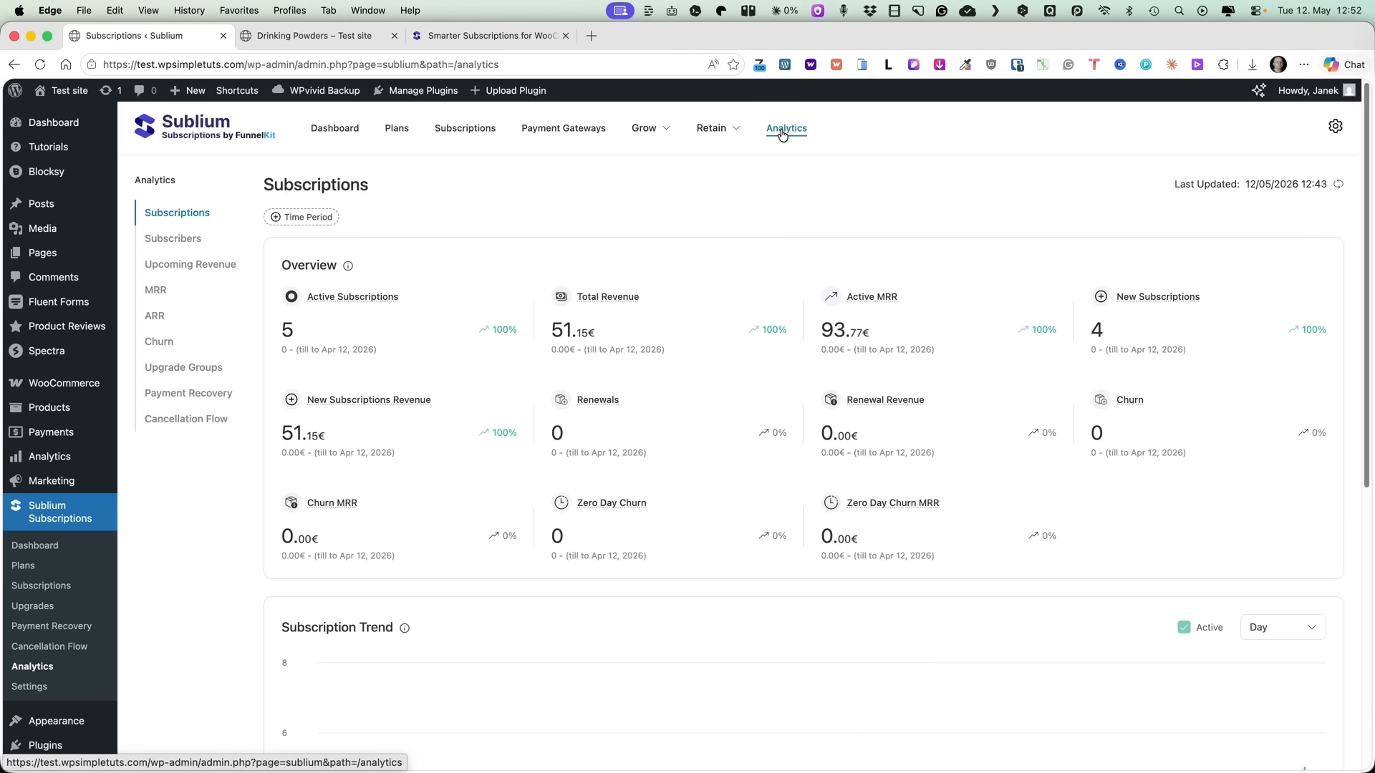
left_click(170, 239)
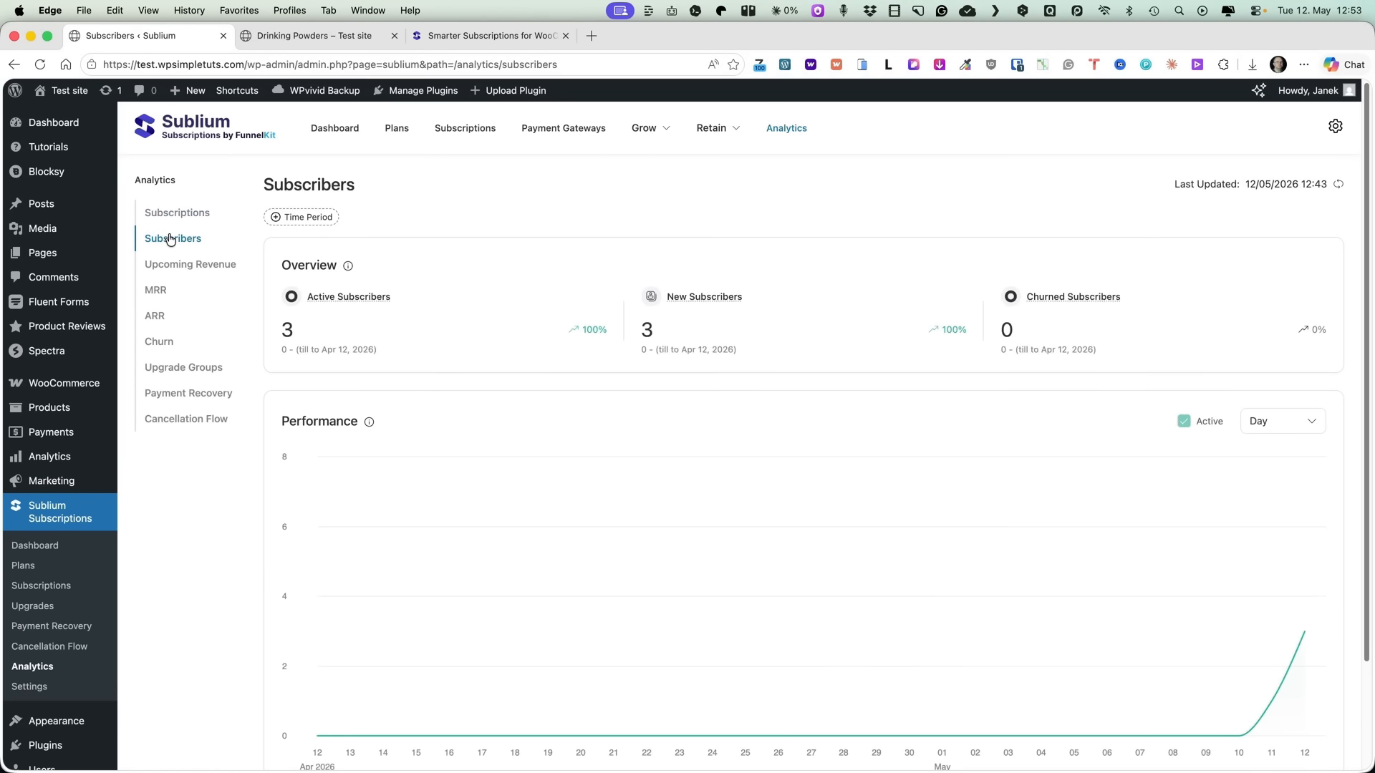
left_click(175, 265)
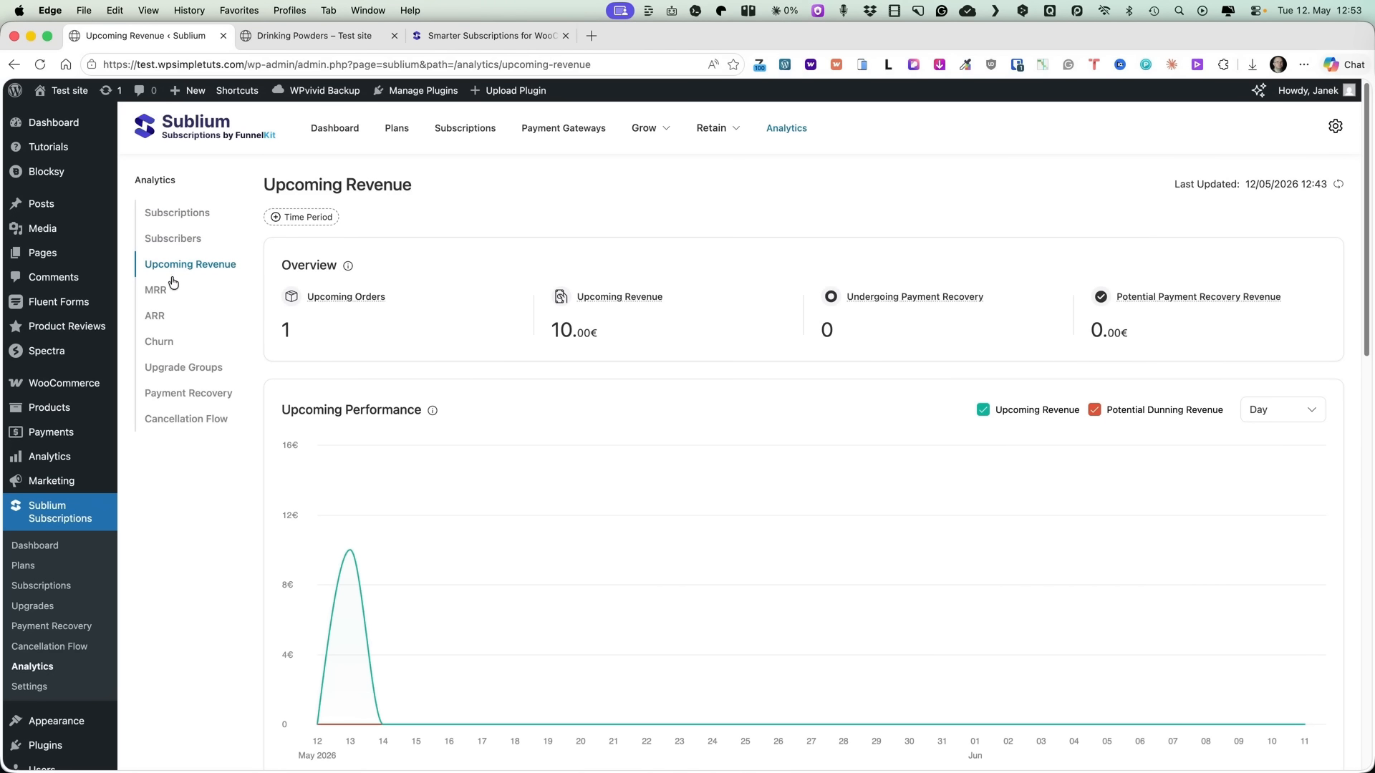
left_click(165, 290)
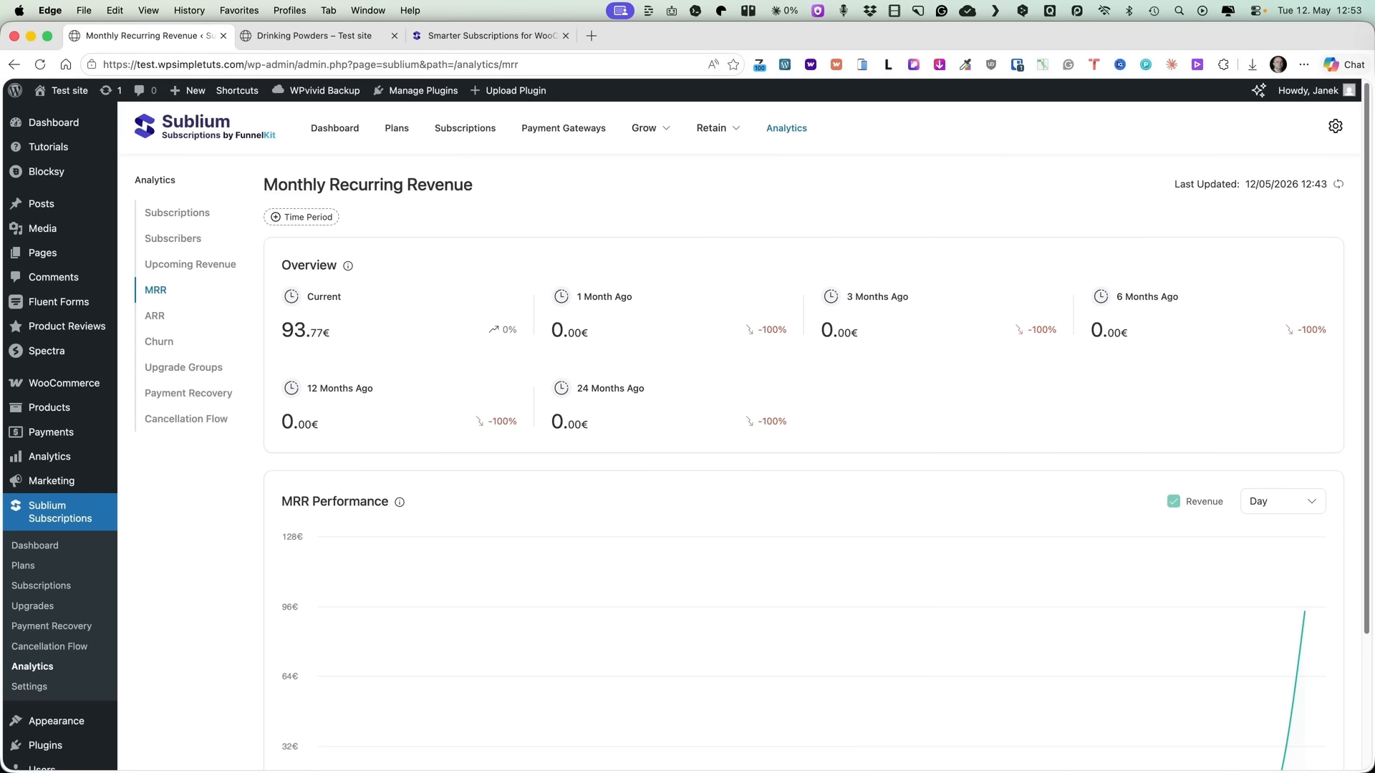
- Switch to the customer's My account window and review the details of Installment #5 and Subscription #4
key("ctrl+Left")
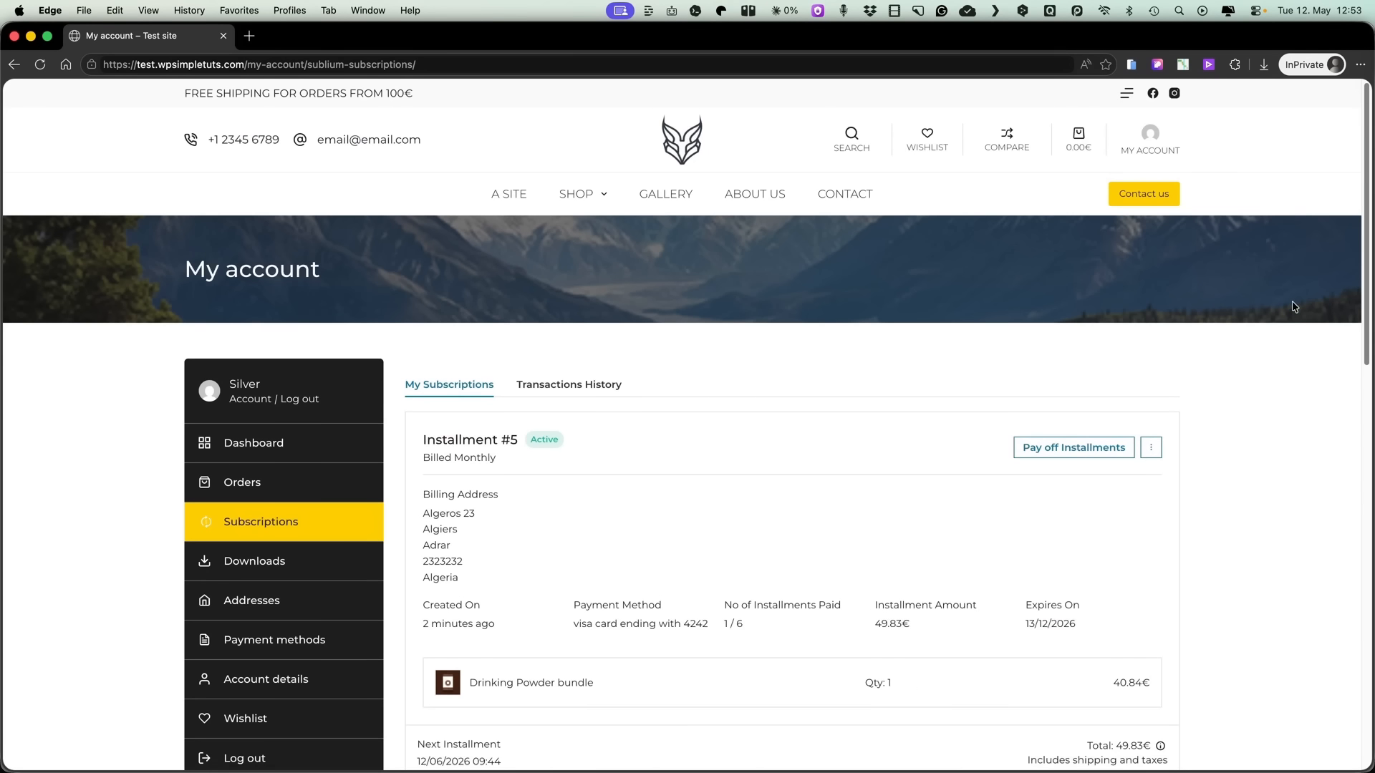
scroll(1295, 306, "down", 3)
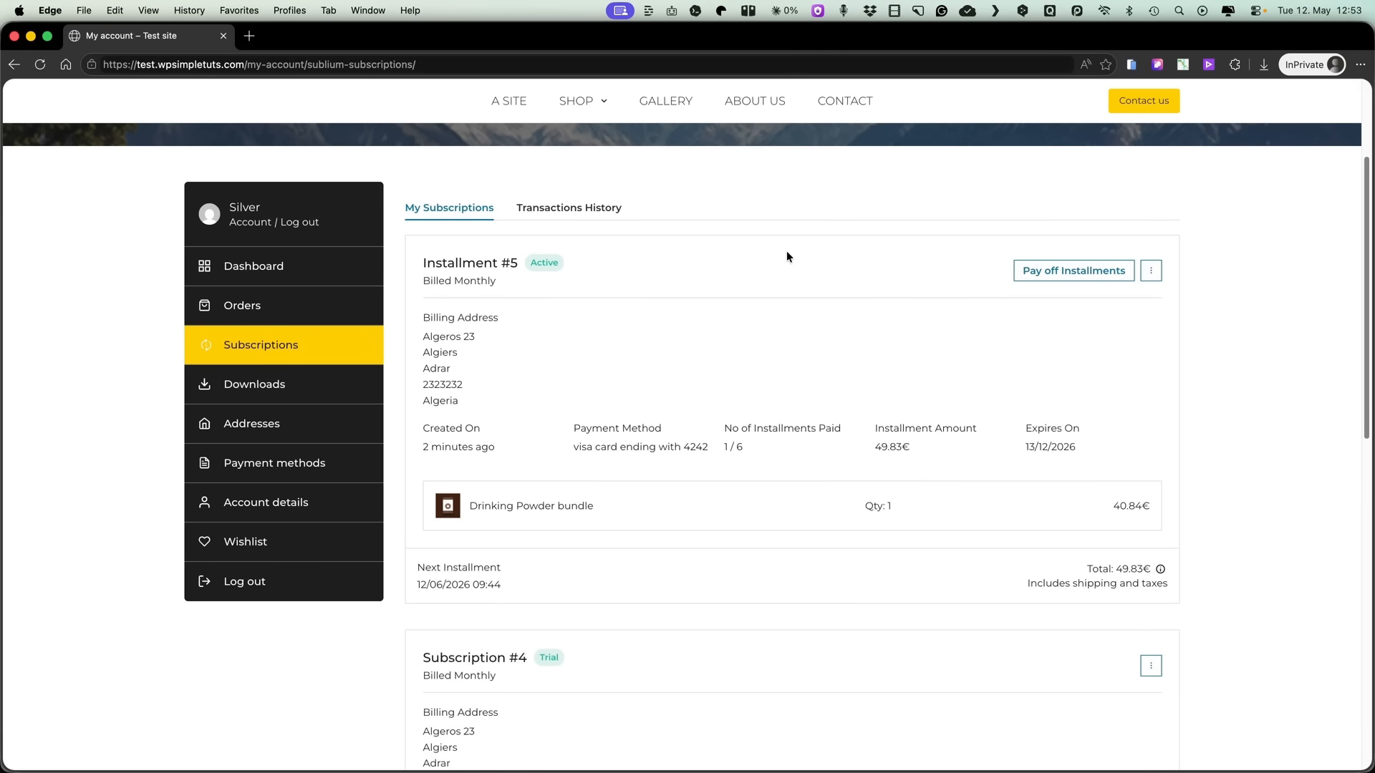
scroll(783, 252, "down", 1)
scroll(836, 486, "down", 10)
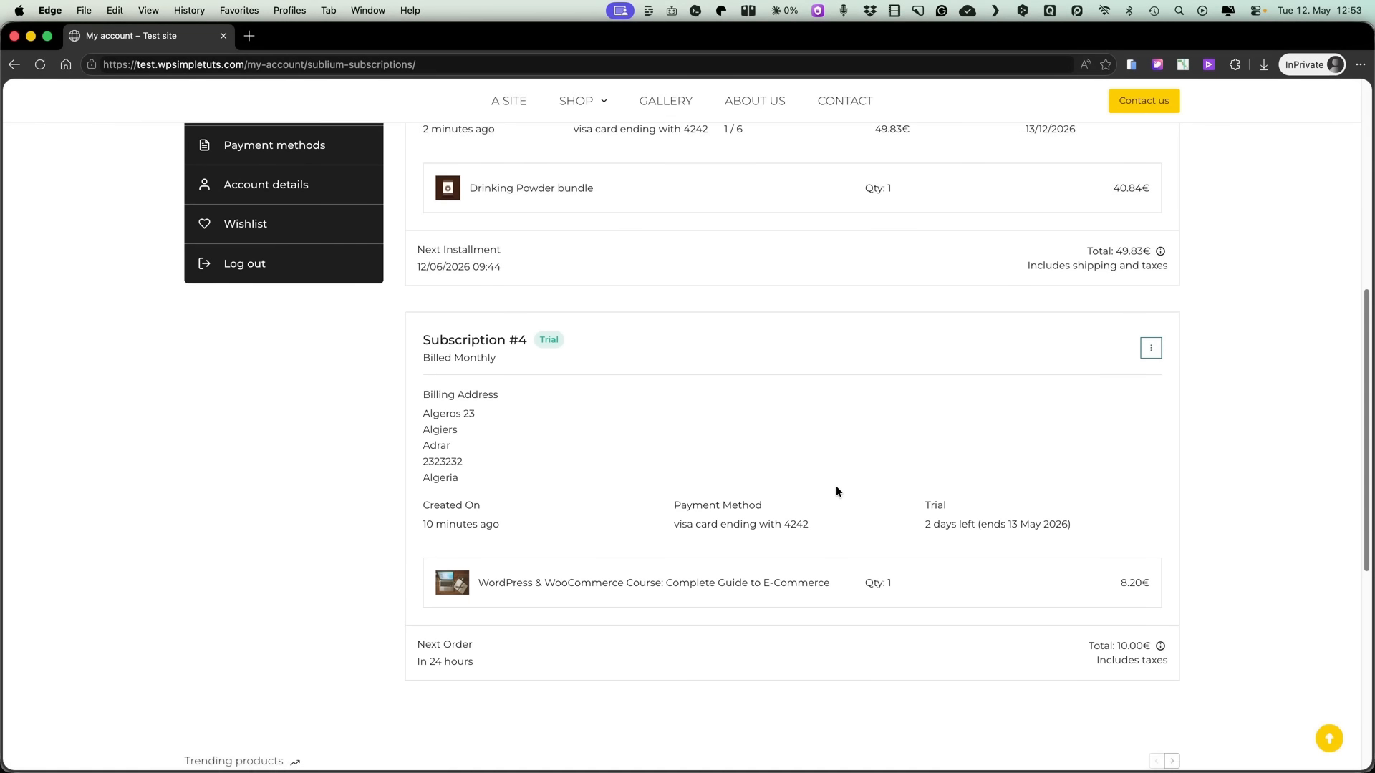
scroll(836, 485, "up", 11)
- Show the actions available for Subscription #4, close them and return to the Installment #5 card
scroll(836, 486, "down", 9)
left_click(1150, 388)
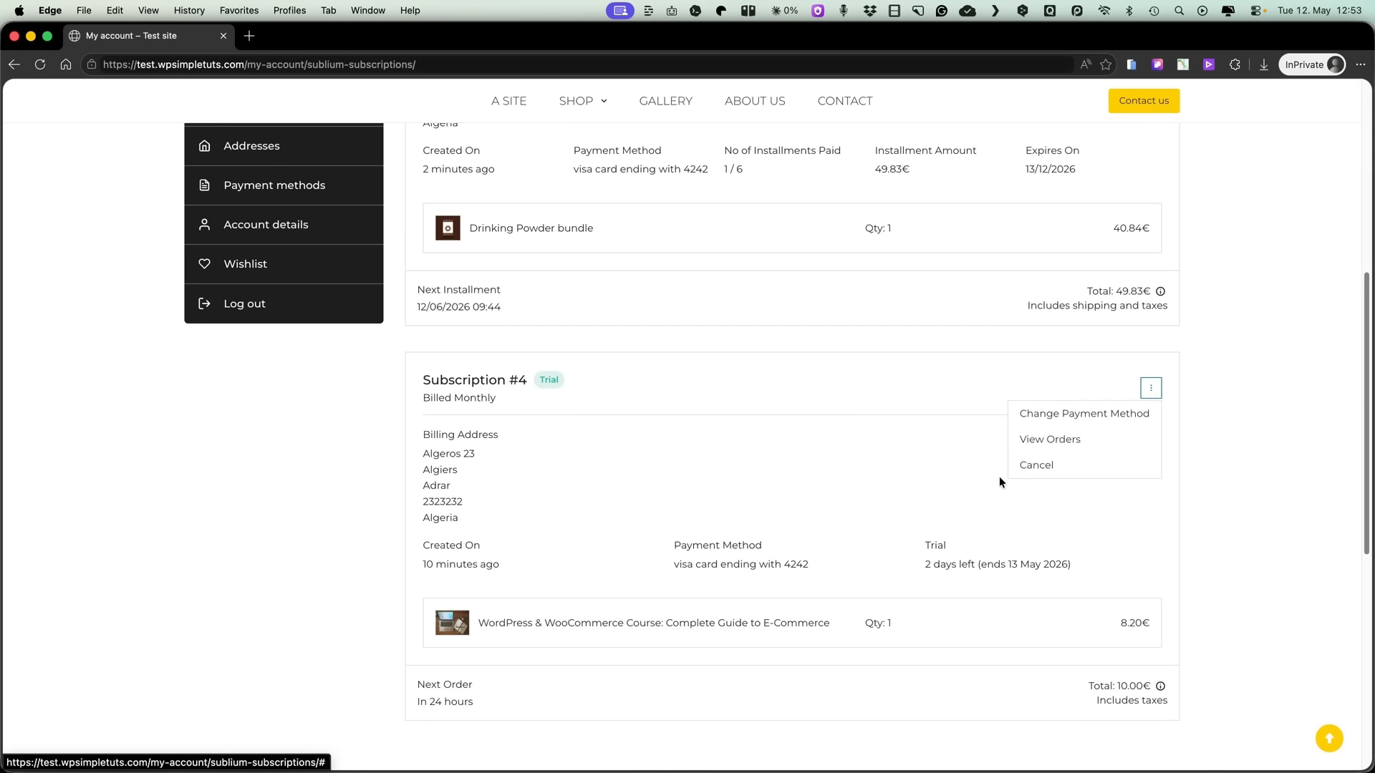
scroll(999, 478, "down", 2)
left_click(1194, 406)
scroll(1194, 407, "up", 8)
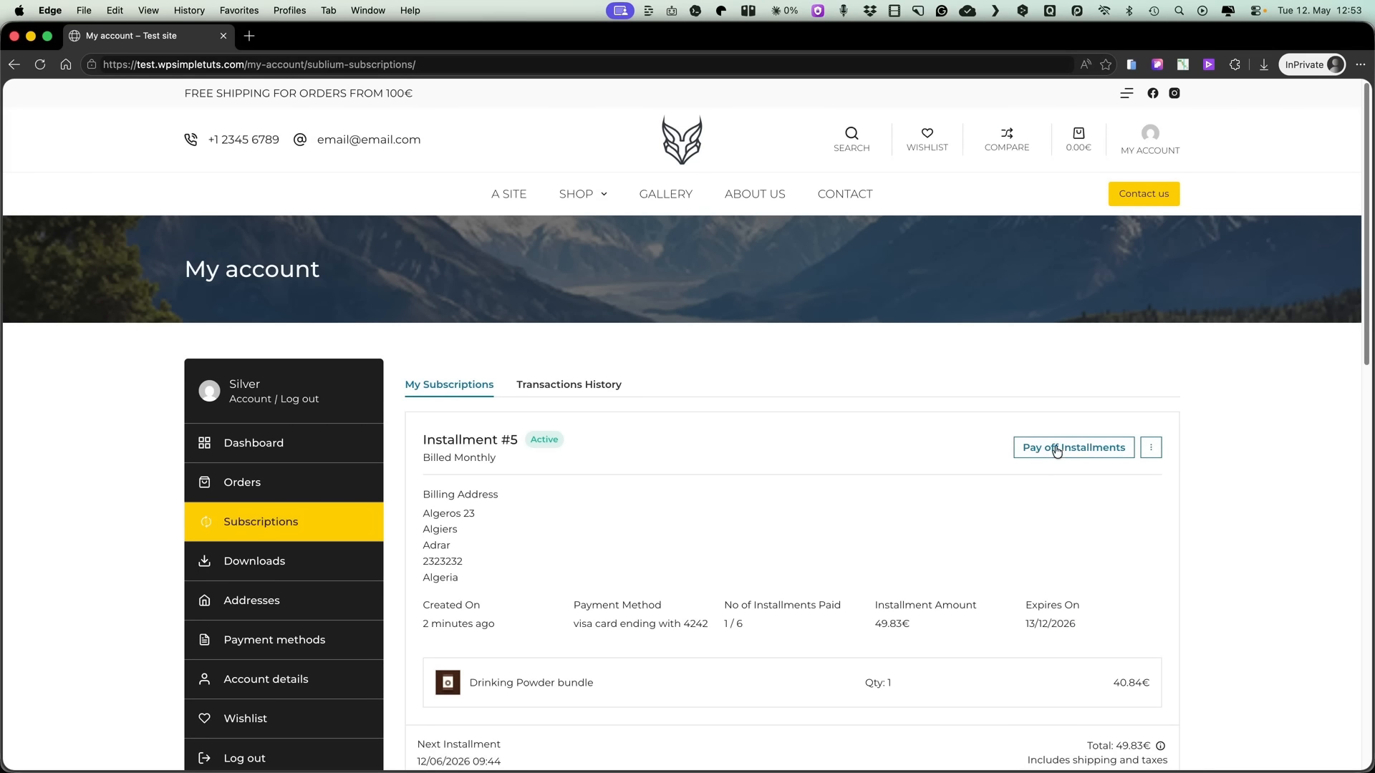
scroll(1056, 451, "down", 3)
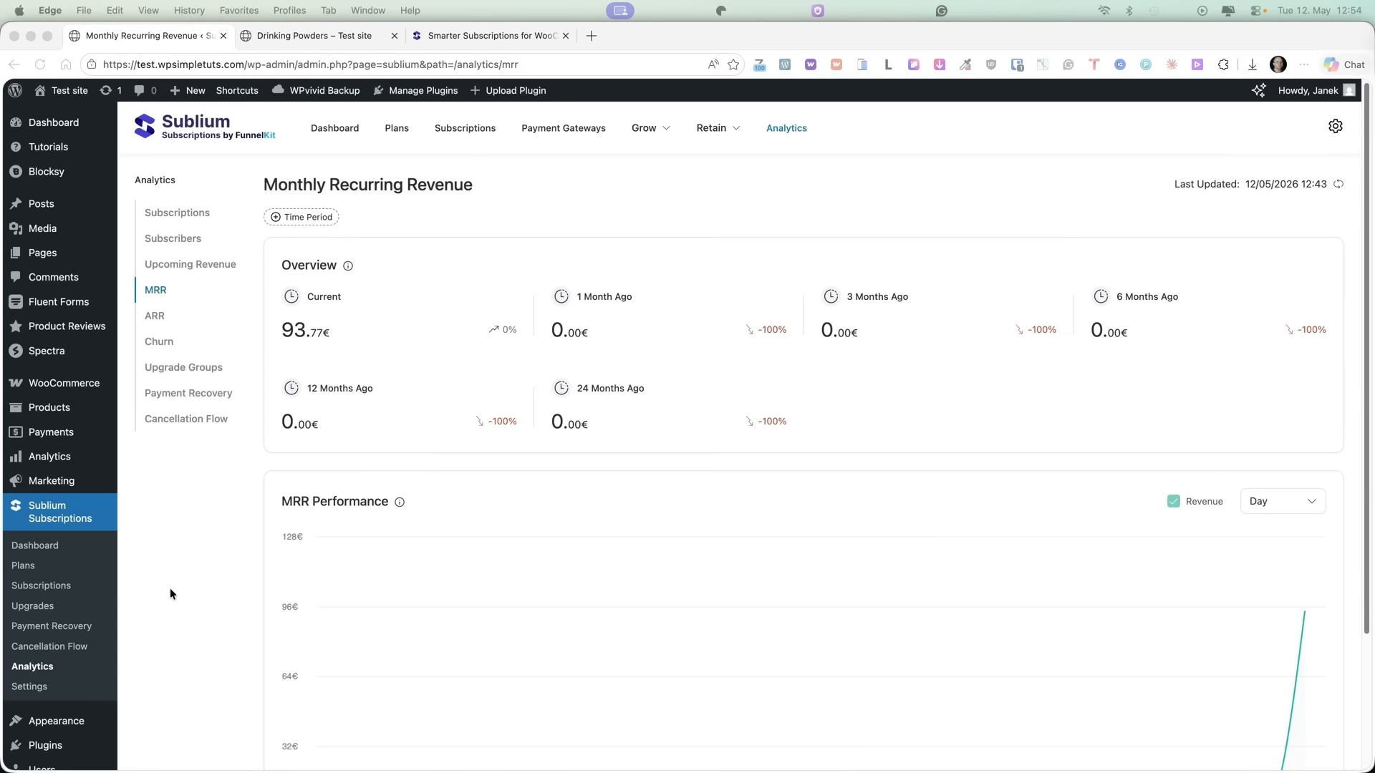
- Open Sublium's general settings and review the plan names, button texts, checkout messages, brand style and downloadable product options
left_click(32, 687)
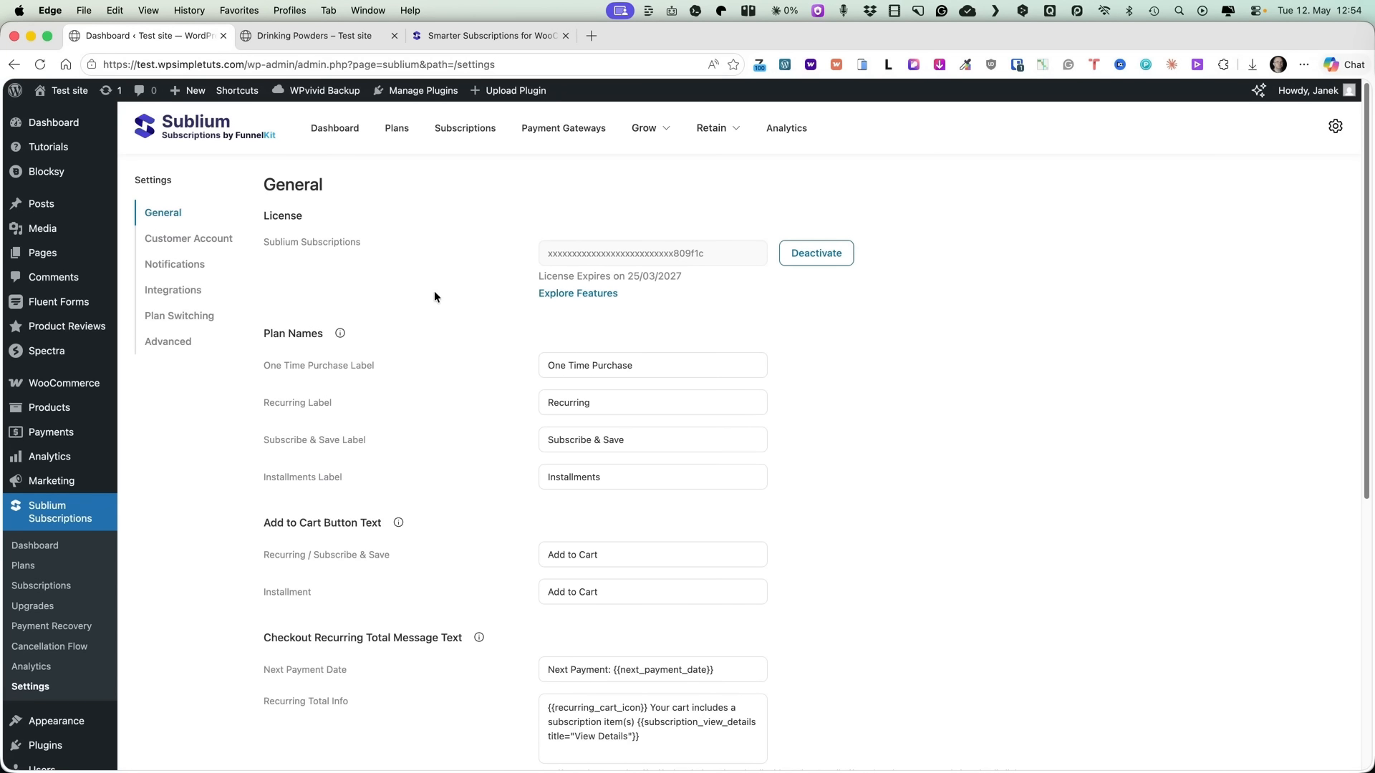
scroll(434, 291, "down", 1)
scroll(716, 259, "down", 2)
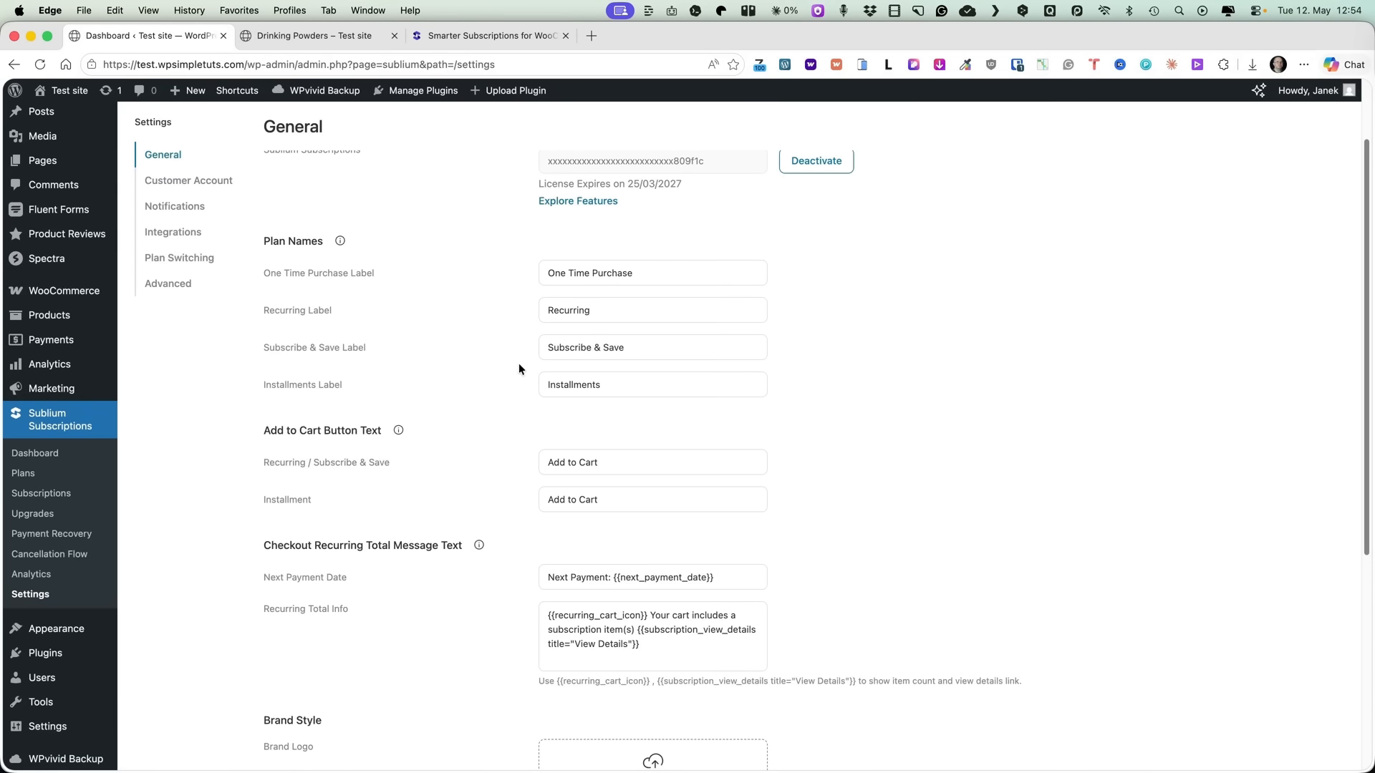
scroll(886, 454, "down", 3)
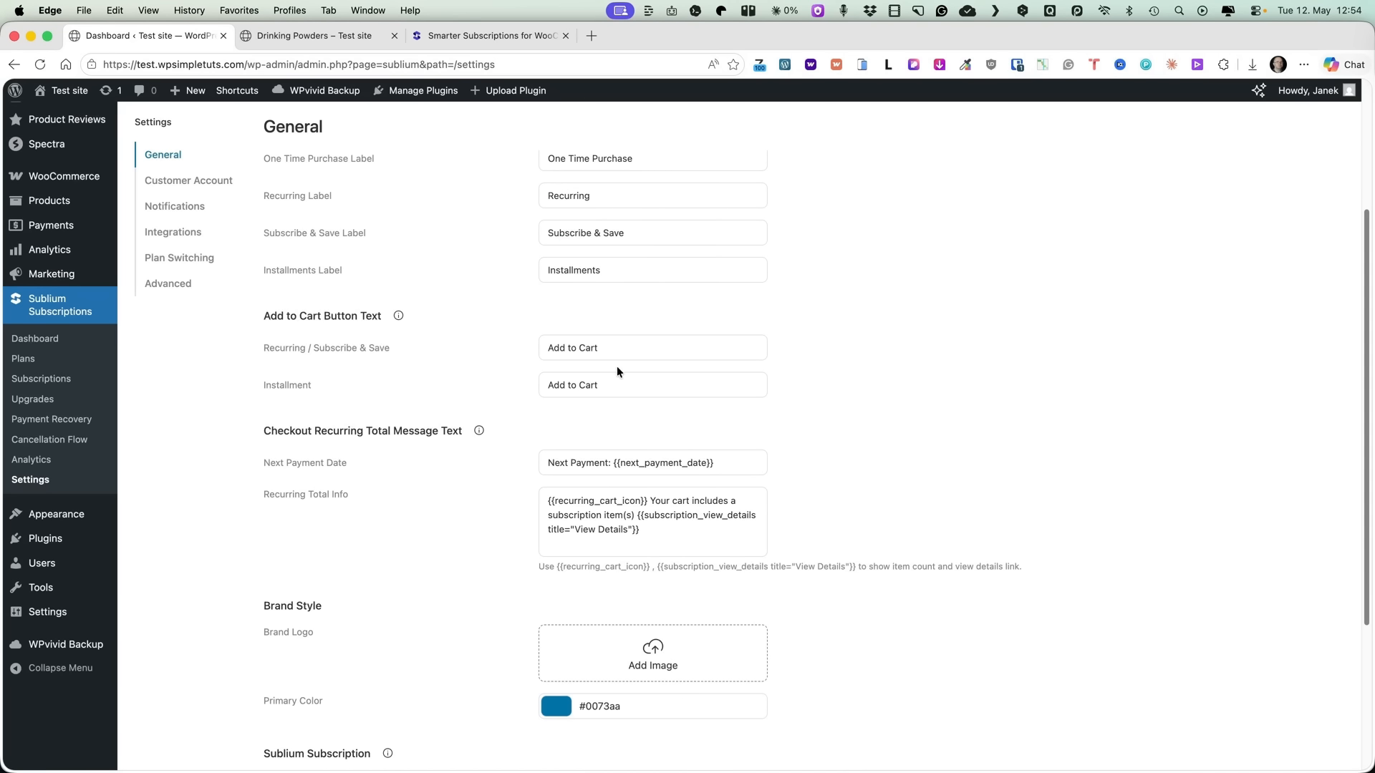
scroll(494, 385, "down", 3)
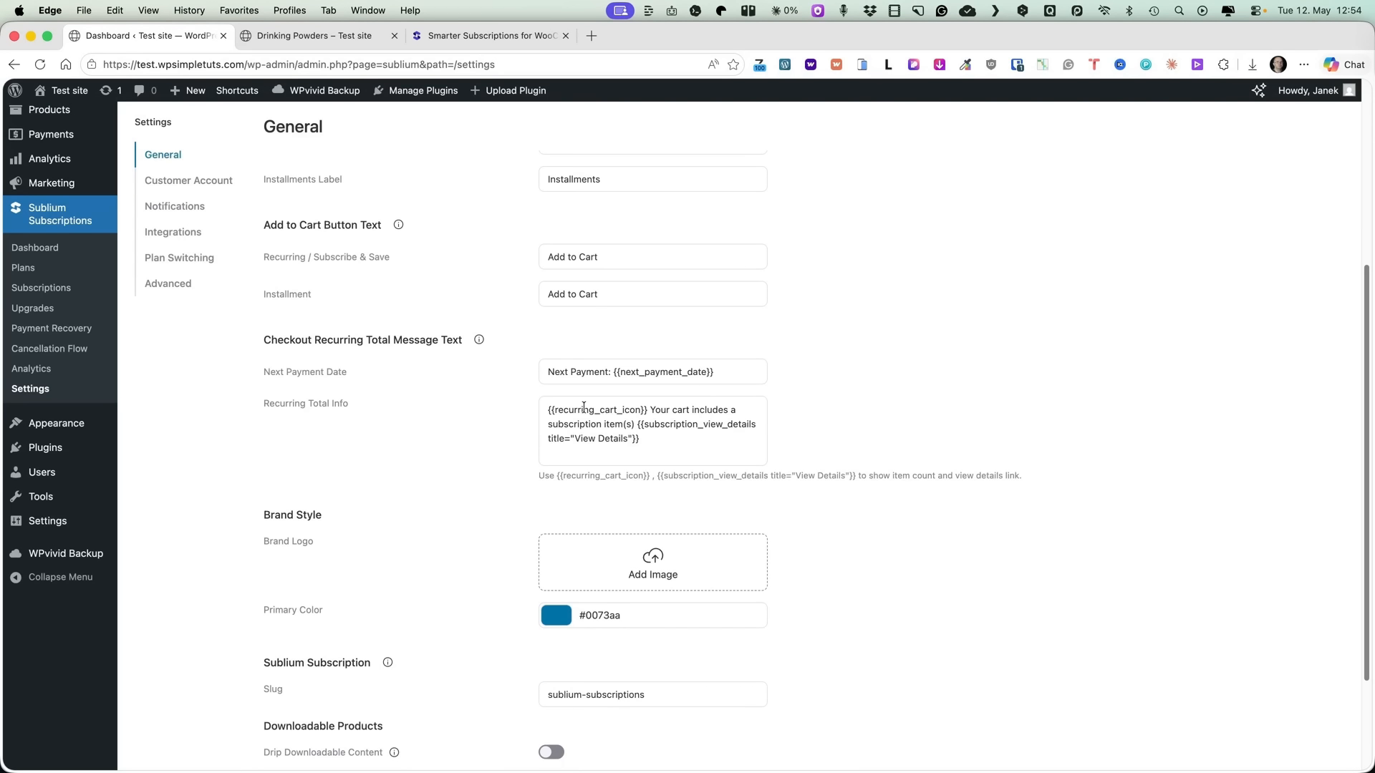
scroll(709, 479, "down", 4)
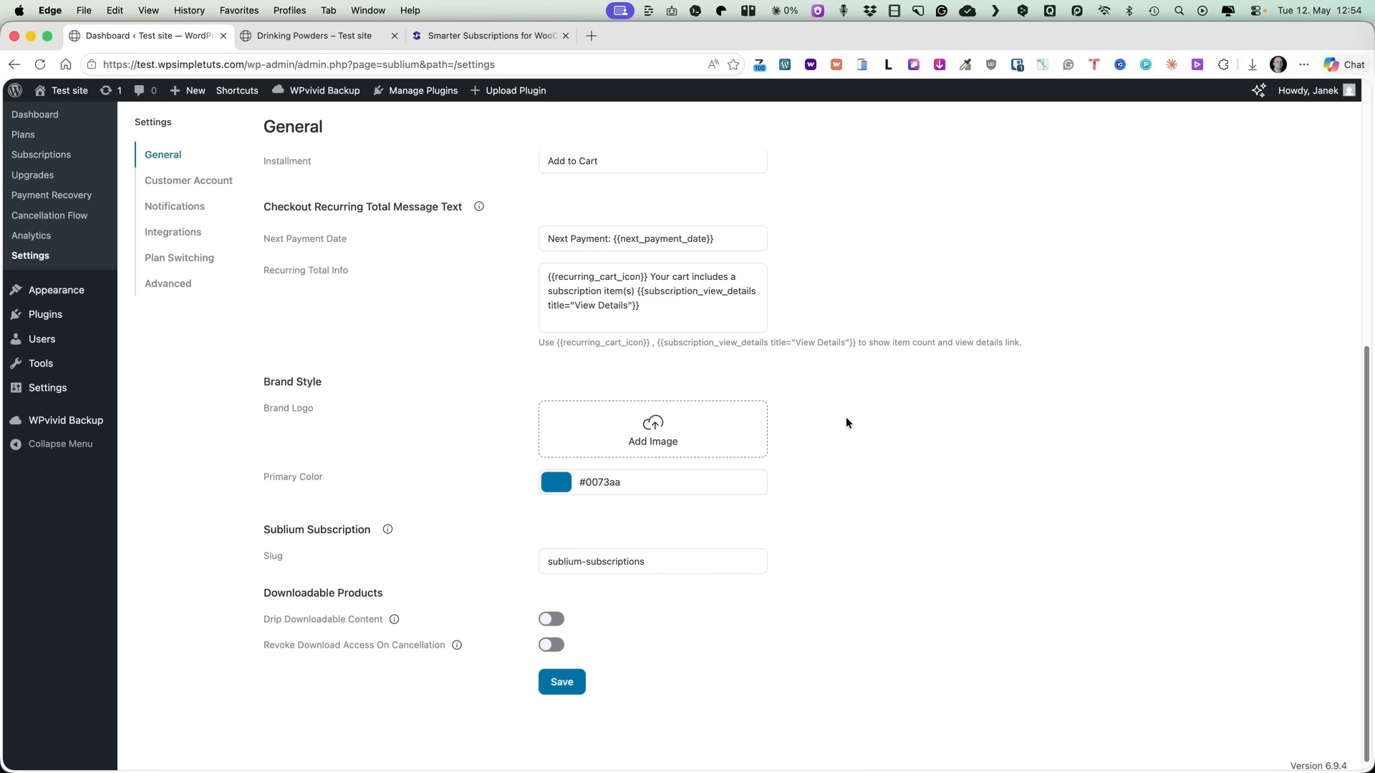
- Try enabling the skip-subscription limitation for Subscriber & Save plans in the Customer Account settings
scroll(845, 422, "up", 15)
left_click(182, 239)
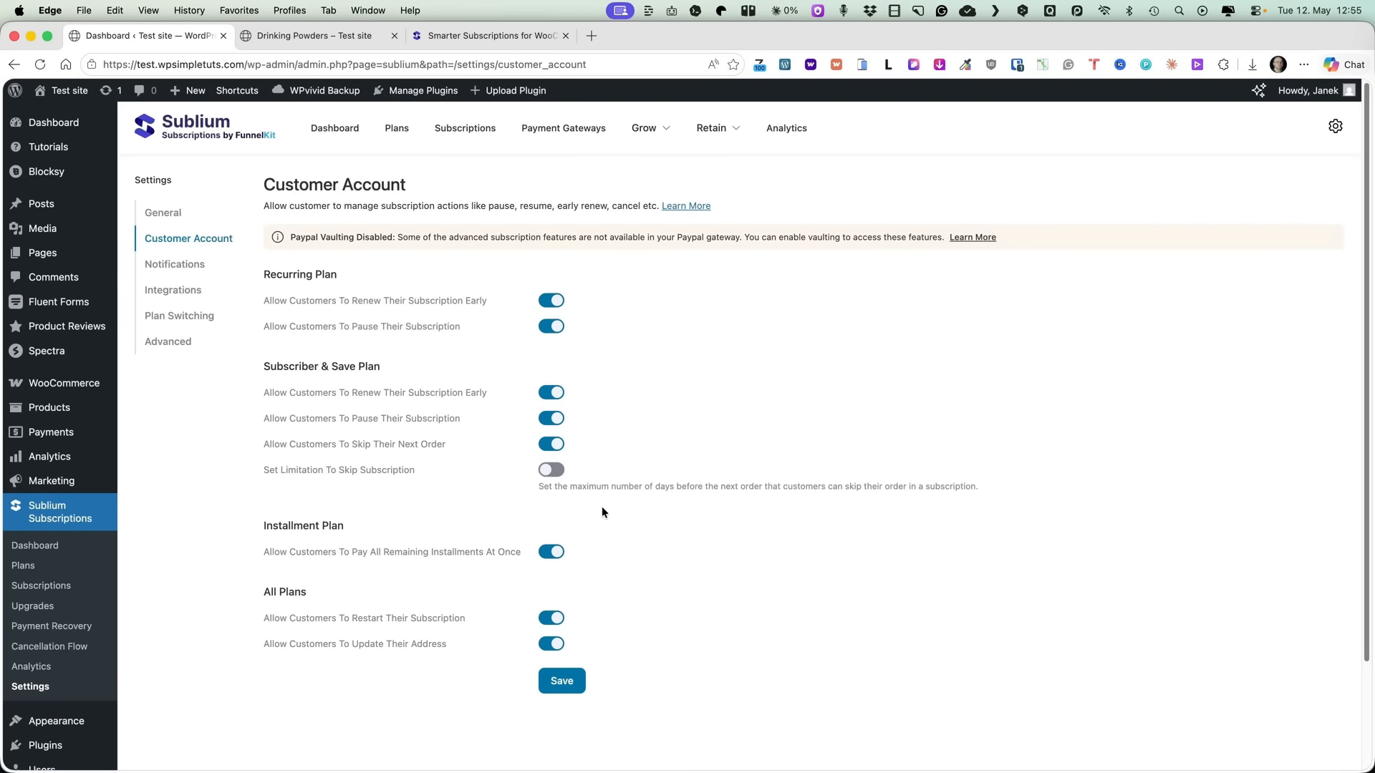
left_click(556, 472)
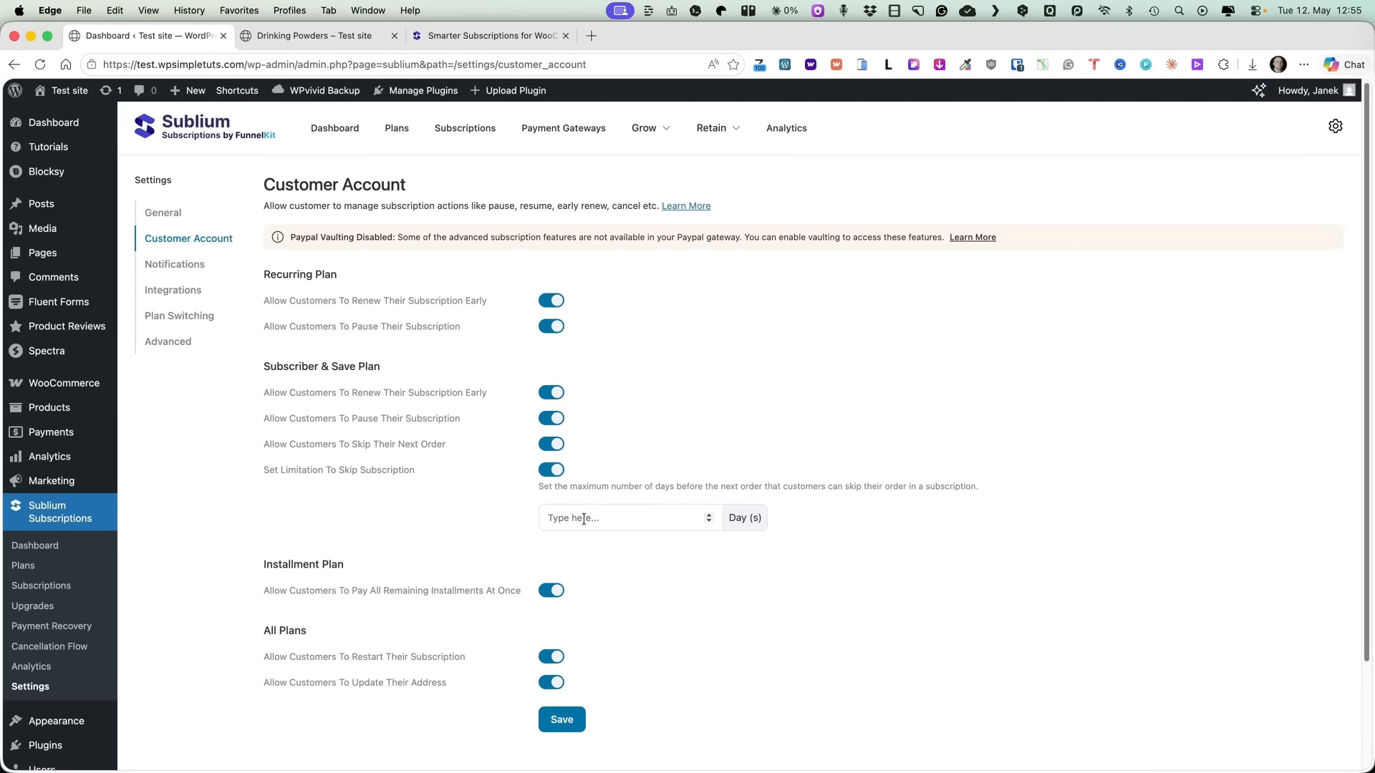
left_click(553, 471)
scroll(803, 515, "down", 2)
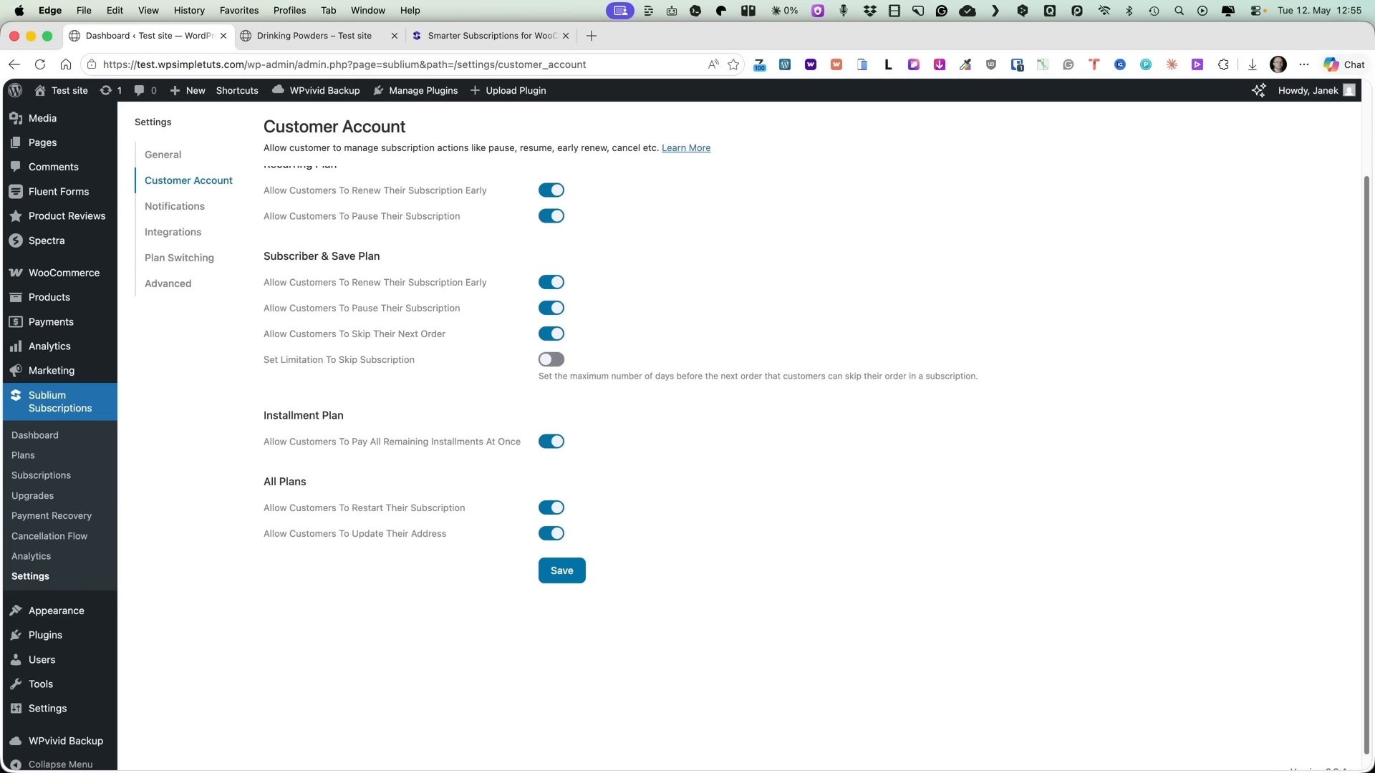
- Switch to the customer's account window and pay off all remaining installments of Installment #5
left_click_drag(1, 128, 962, 172)
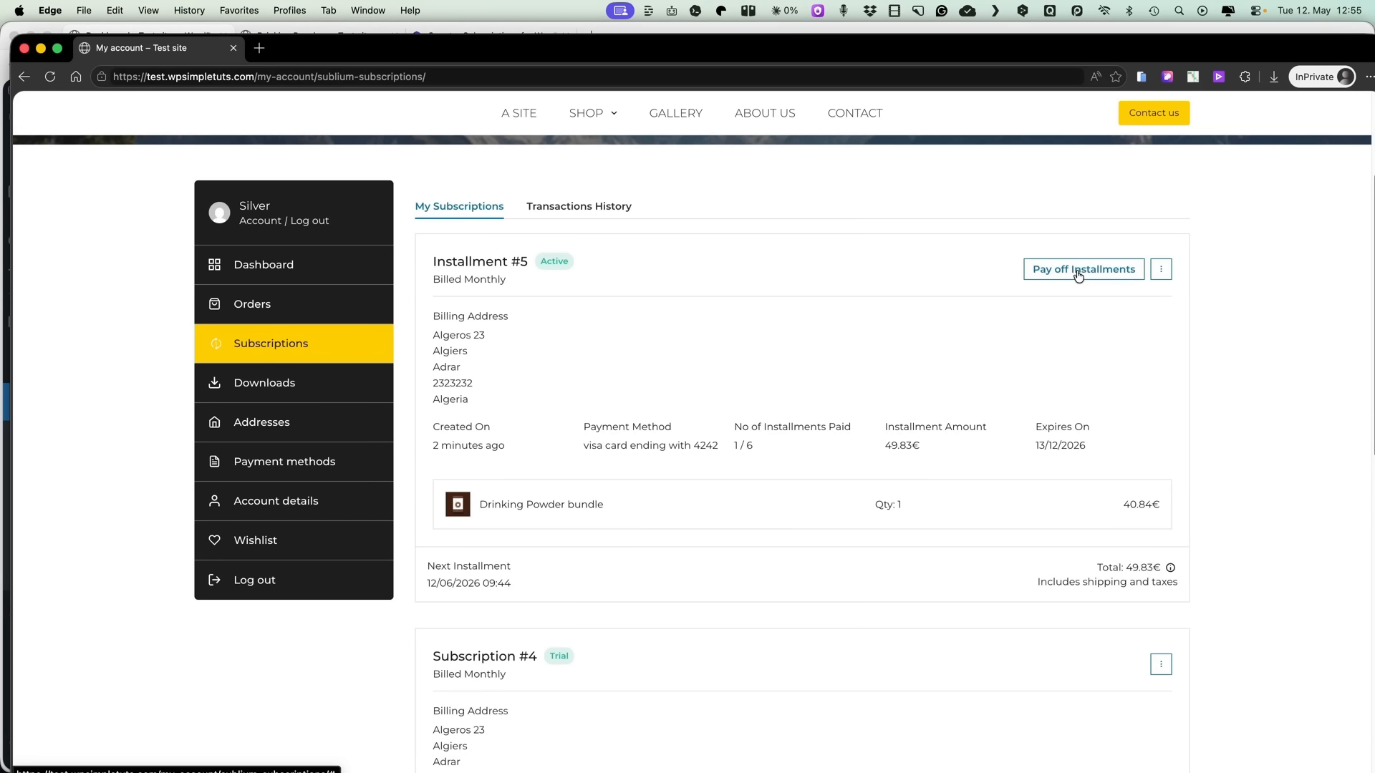
left_click(1065, 276)
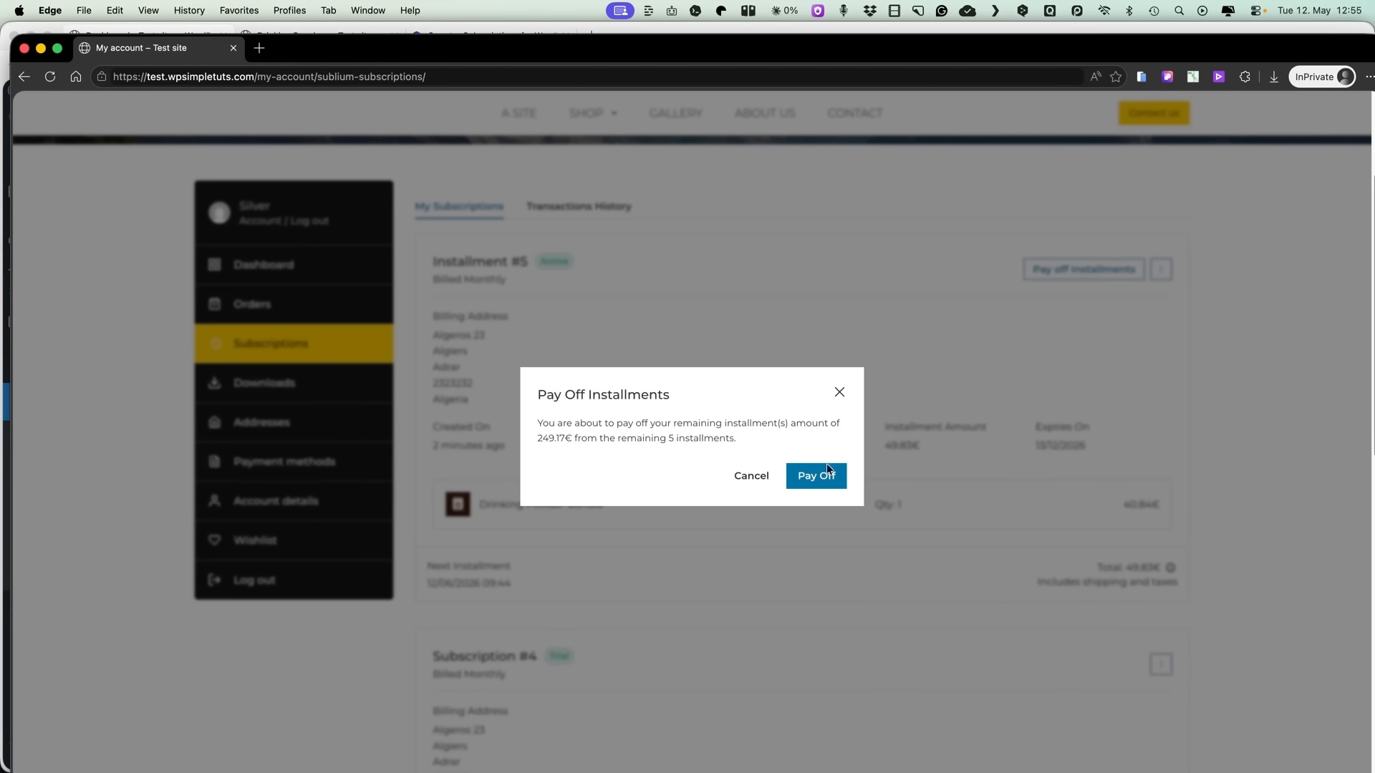
left_click(827, 469)
left_click(706, 513)
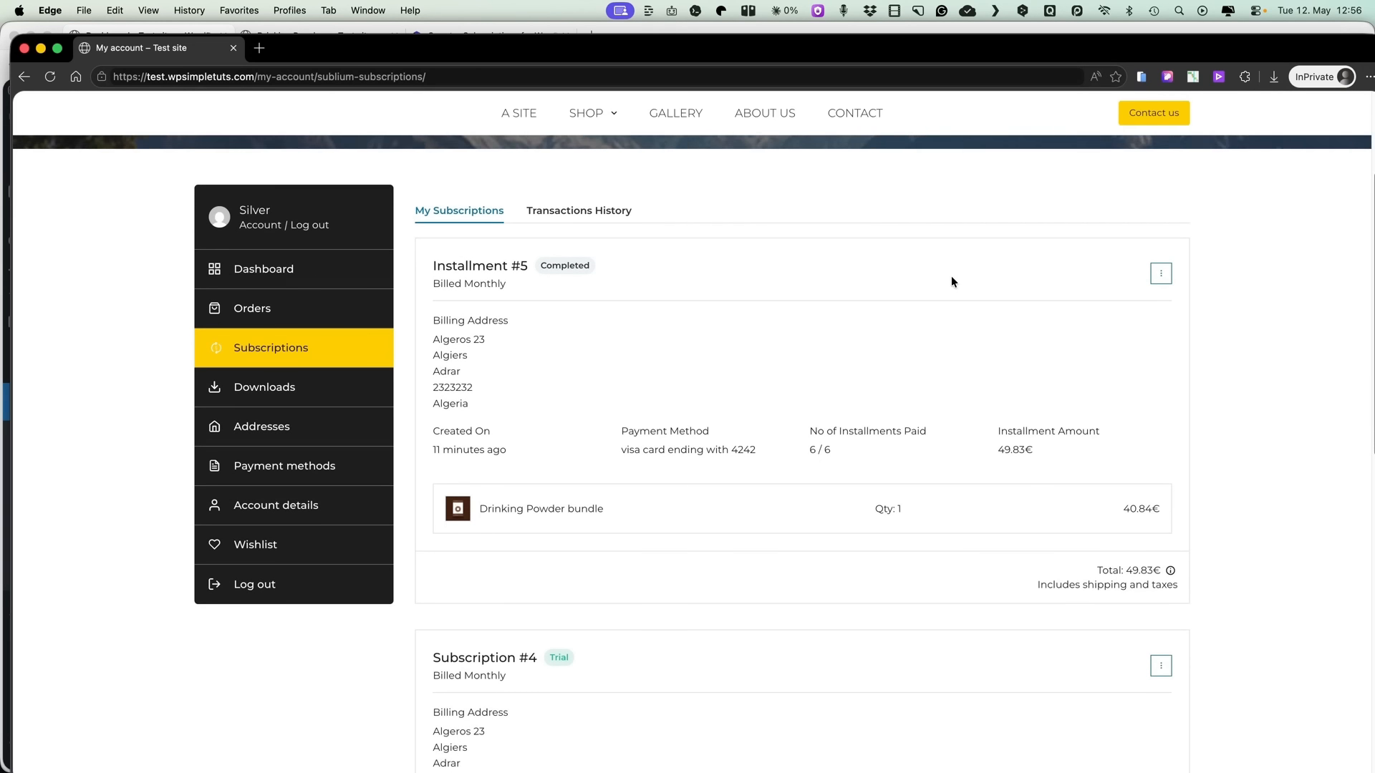
scroll(949, 358, "down", 1)
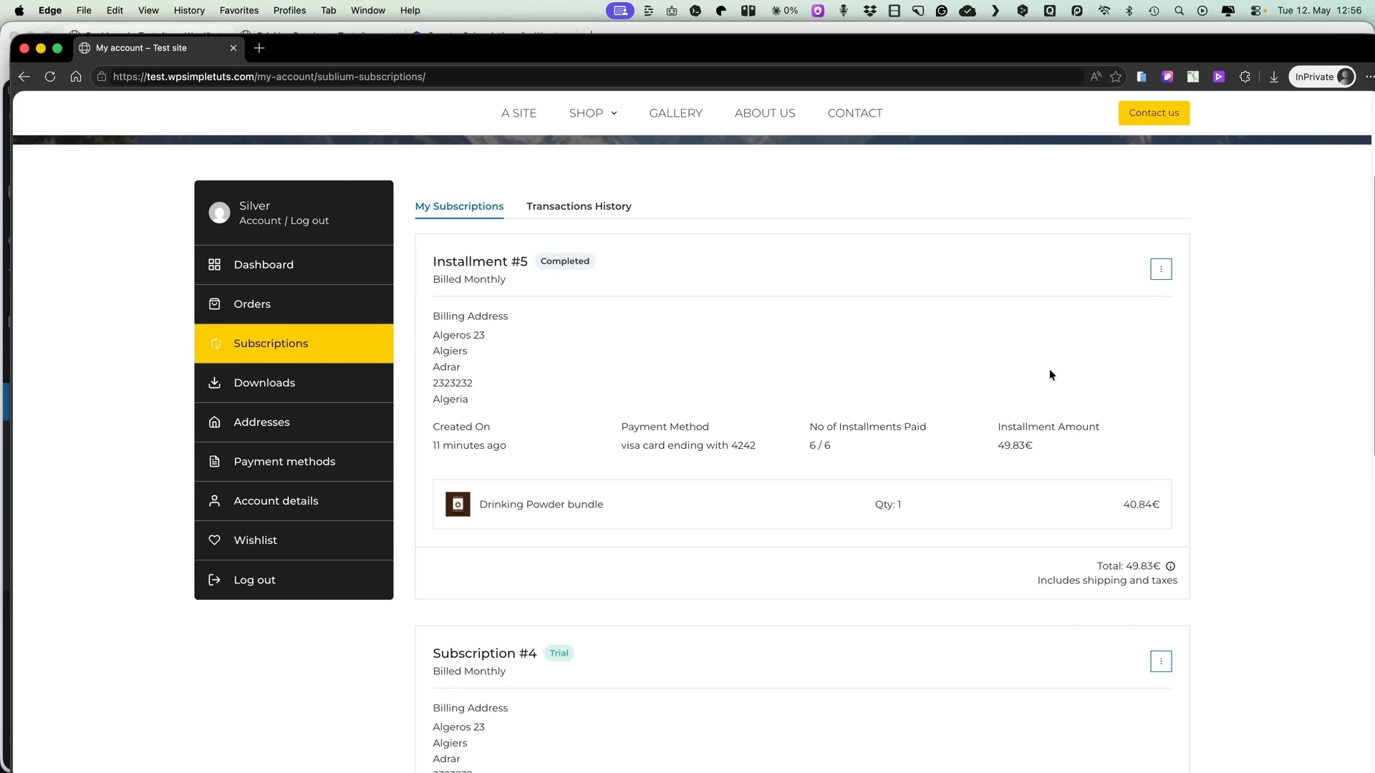
- View the customer's saved payment methods in My account and return to the subscriptions
left_click(291, 461)
left_click_drag(520, 436, 421, 435)
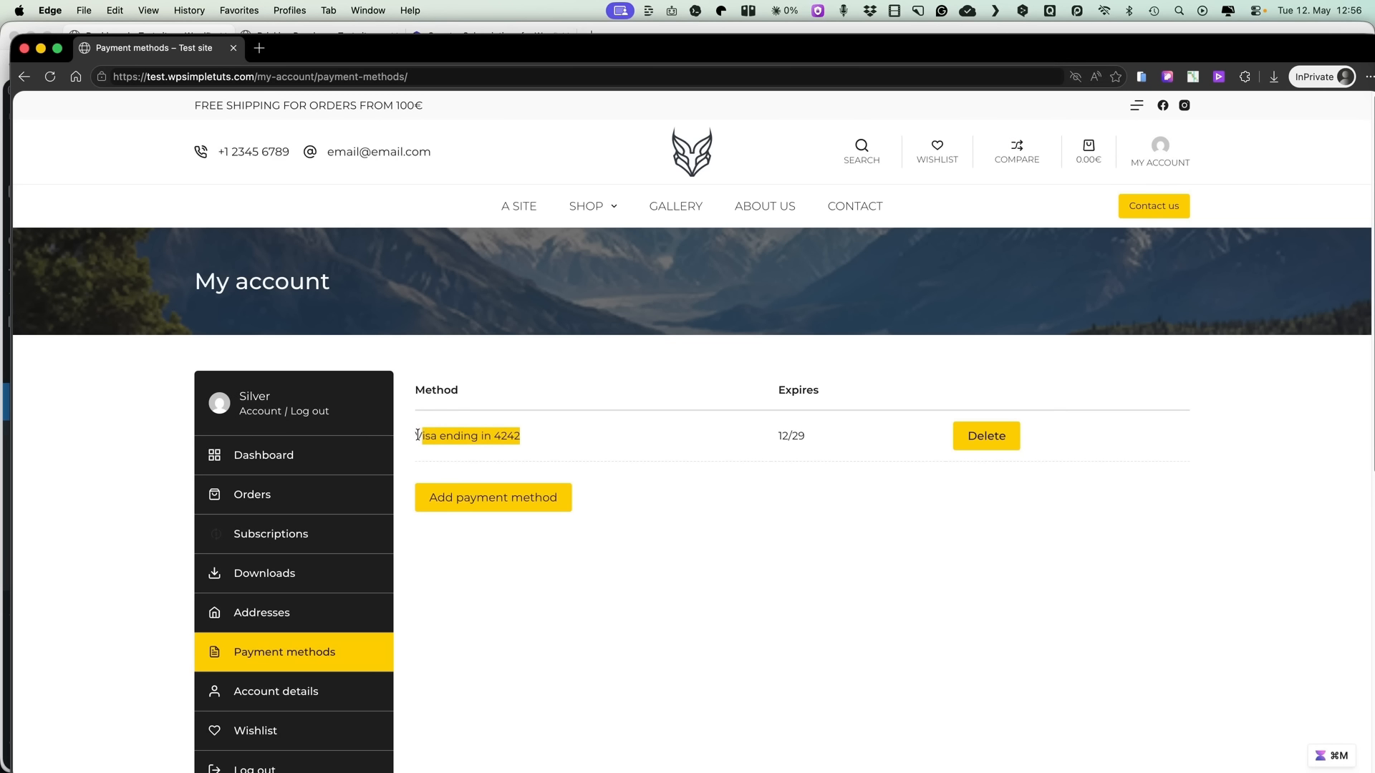
left_click(769, 526)
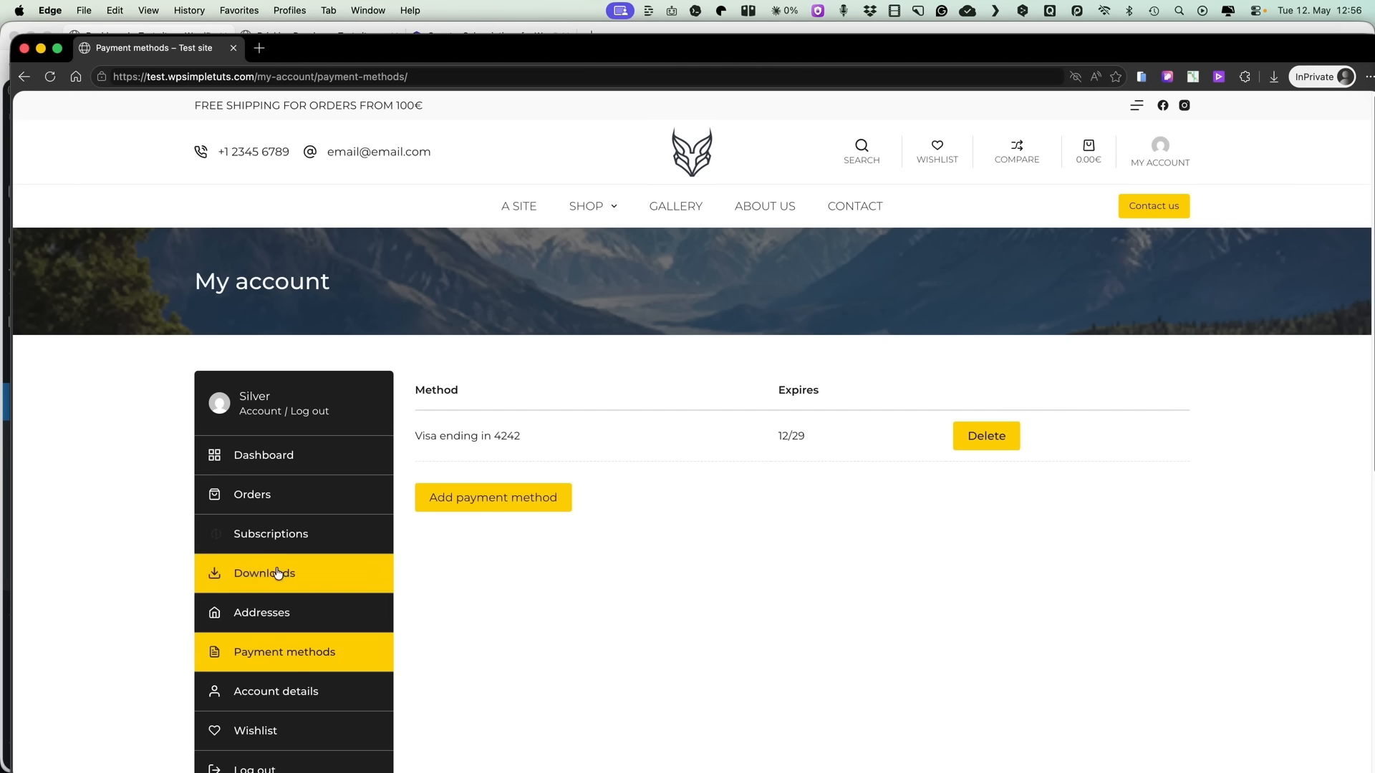
left_click(301, 535)
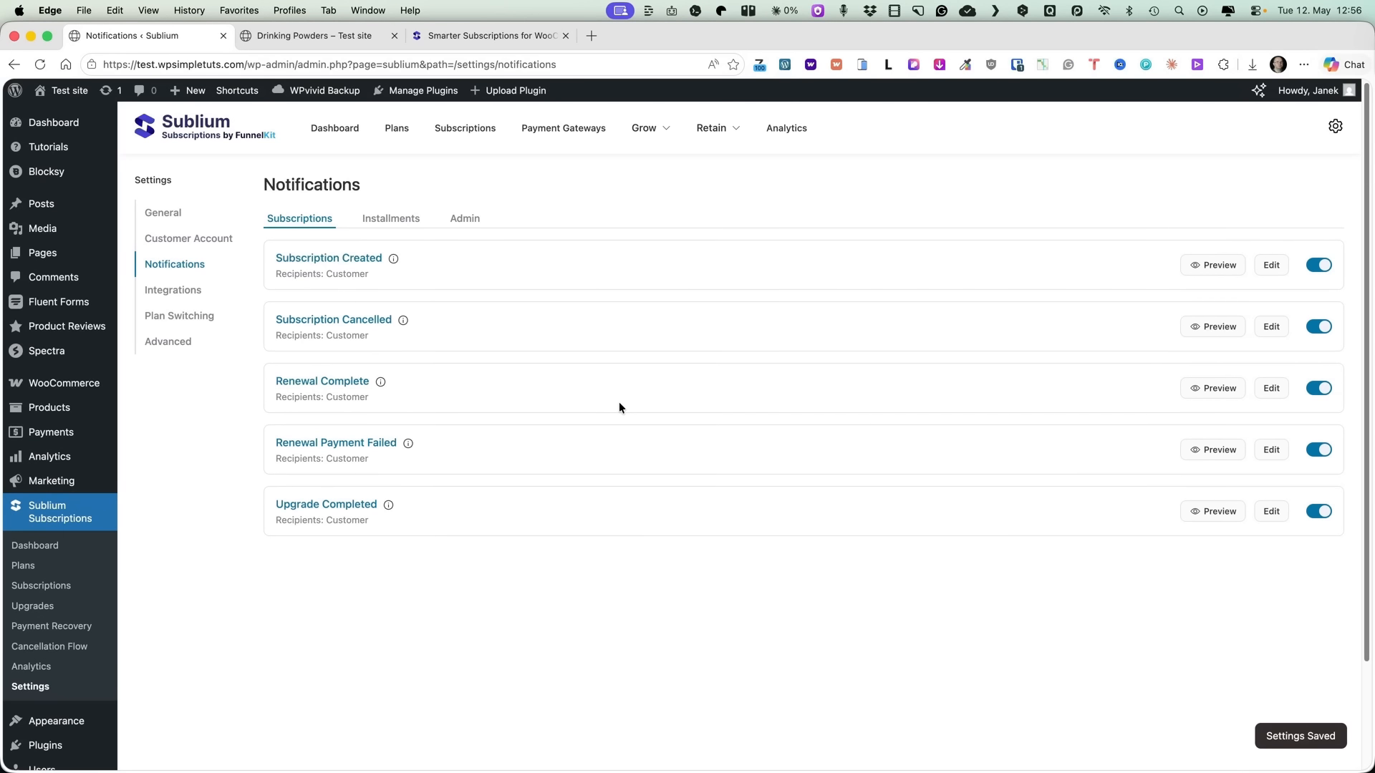
- Preview the Subscription Renewal Complete email in the admin notifications, then open it for editing and review its template
left_click(464, 218)
left_click(1207, 269)
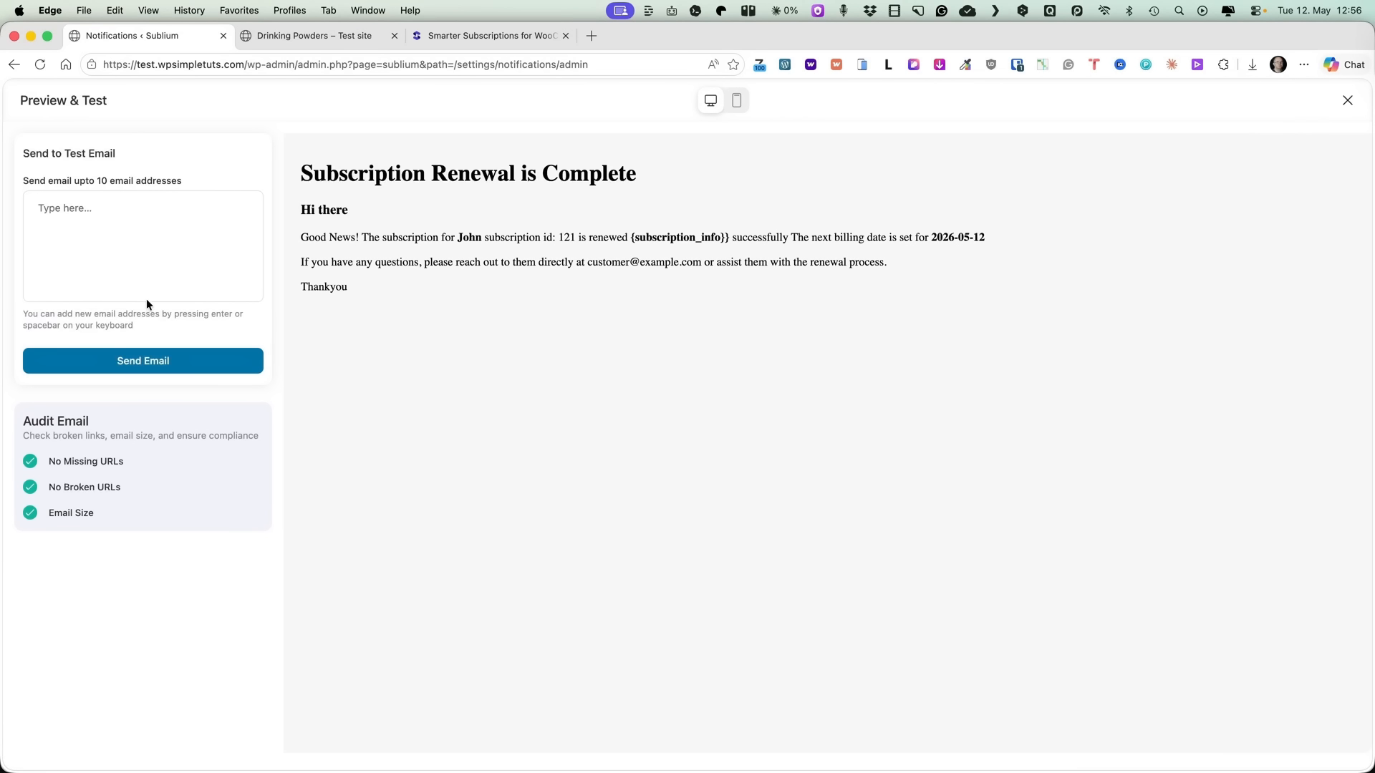
left_click(1346, 100)
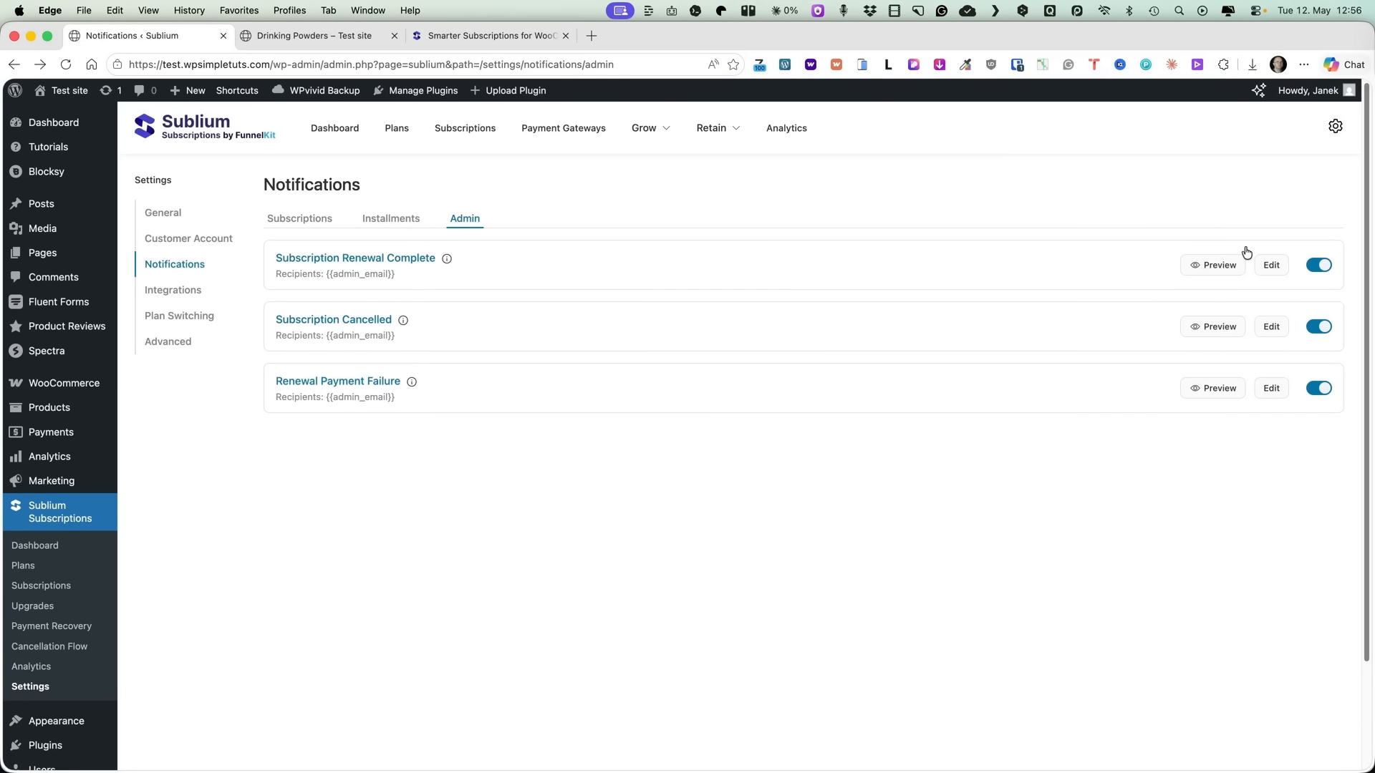
left_click(1266, 266)
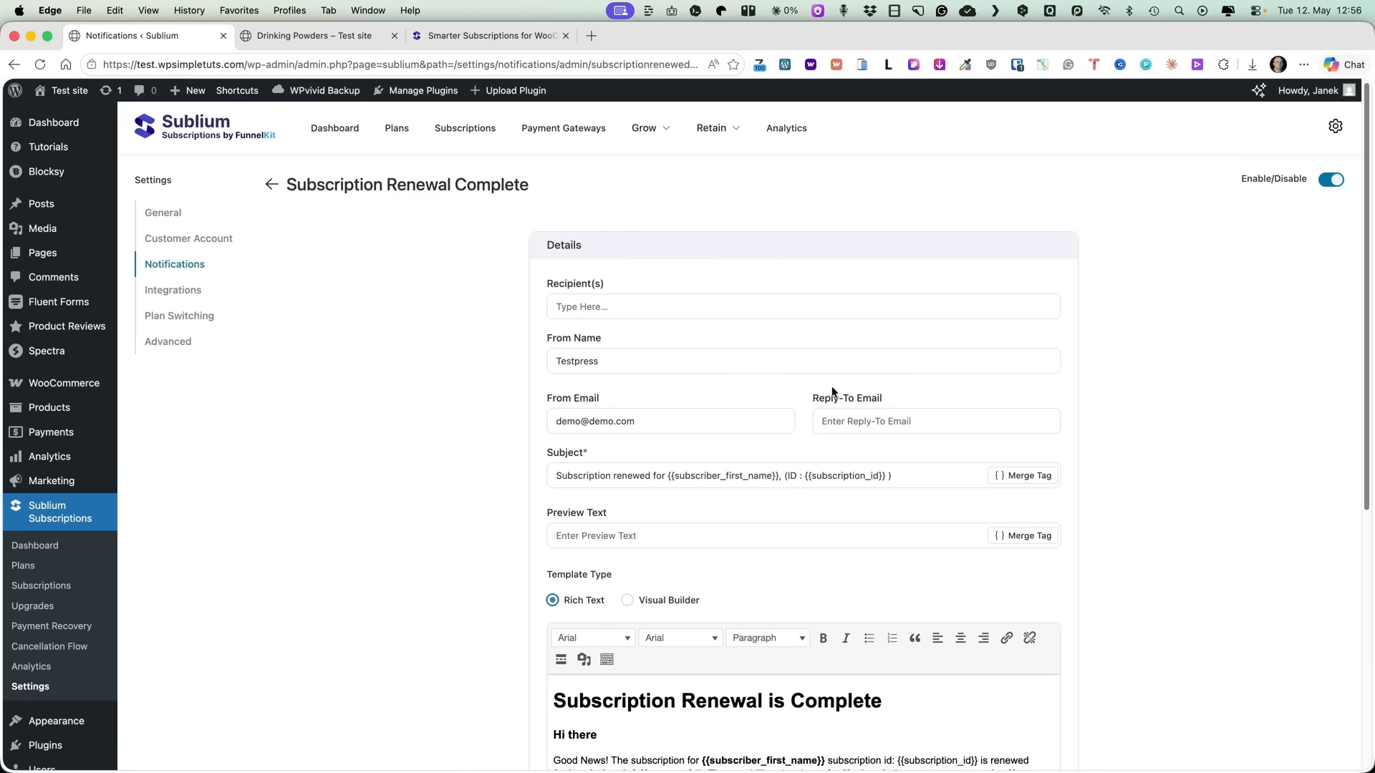
scroll(809, 443, "down", 4)
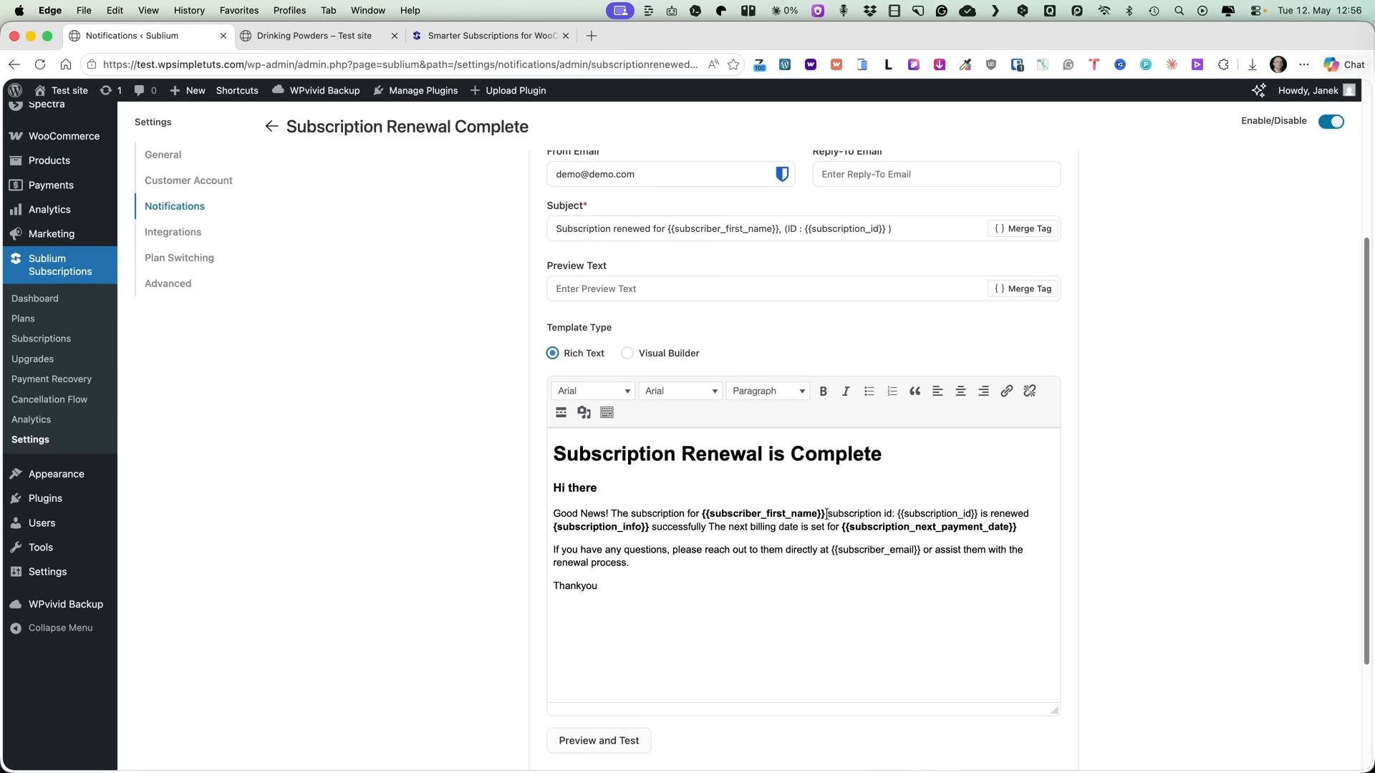
- Highlight the {{subscriber_first_name}} merge tag in the body of the Subscription Renewal Complete email
left_click_drag(829, 514, 708, 516)
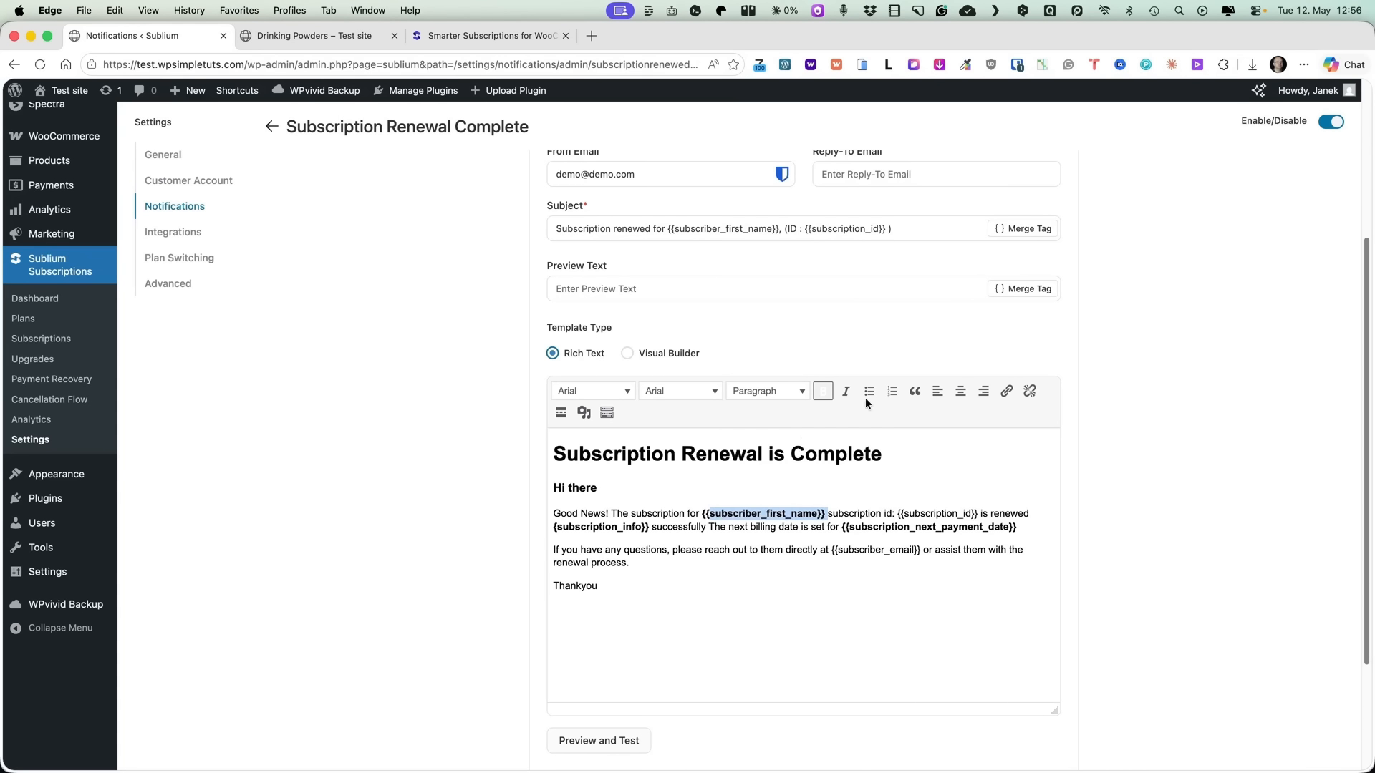
left_click(1028, 289)
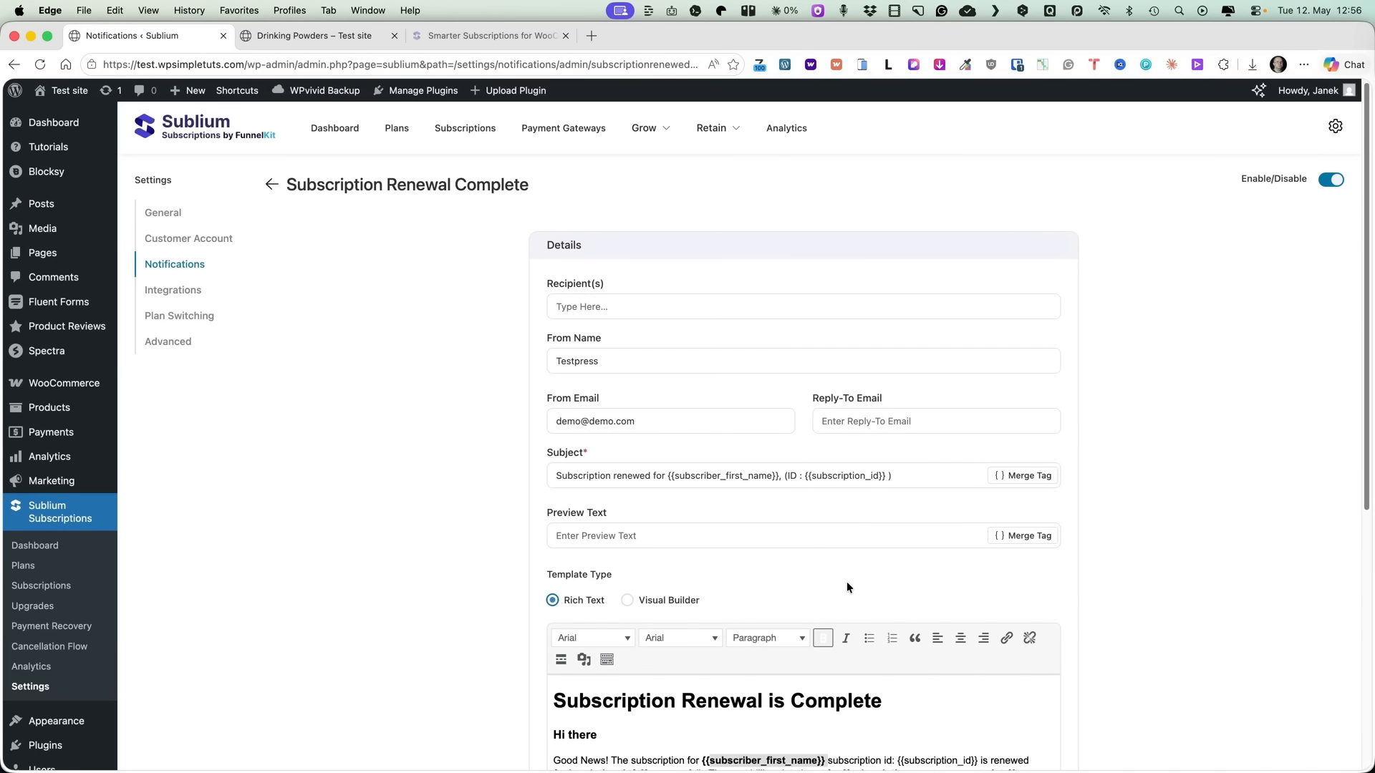
- Review the Integrations, Plan Switching and Advanced settings, including the Advanced logs, and return to the Sandbox option
left_click(177, 295)
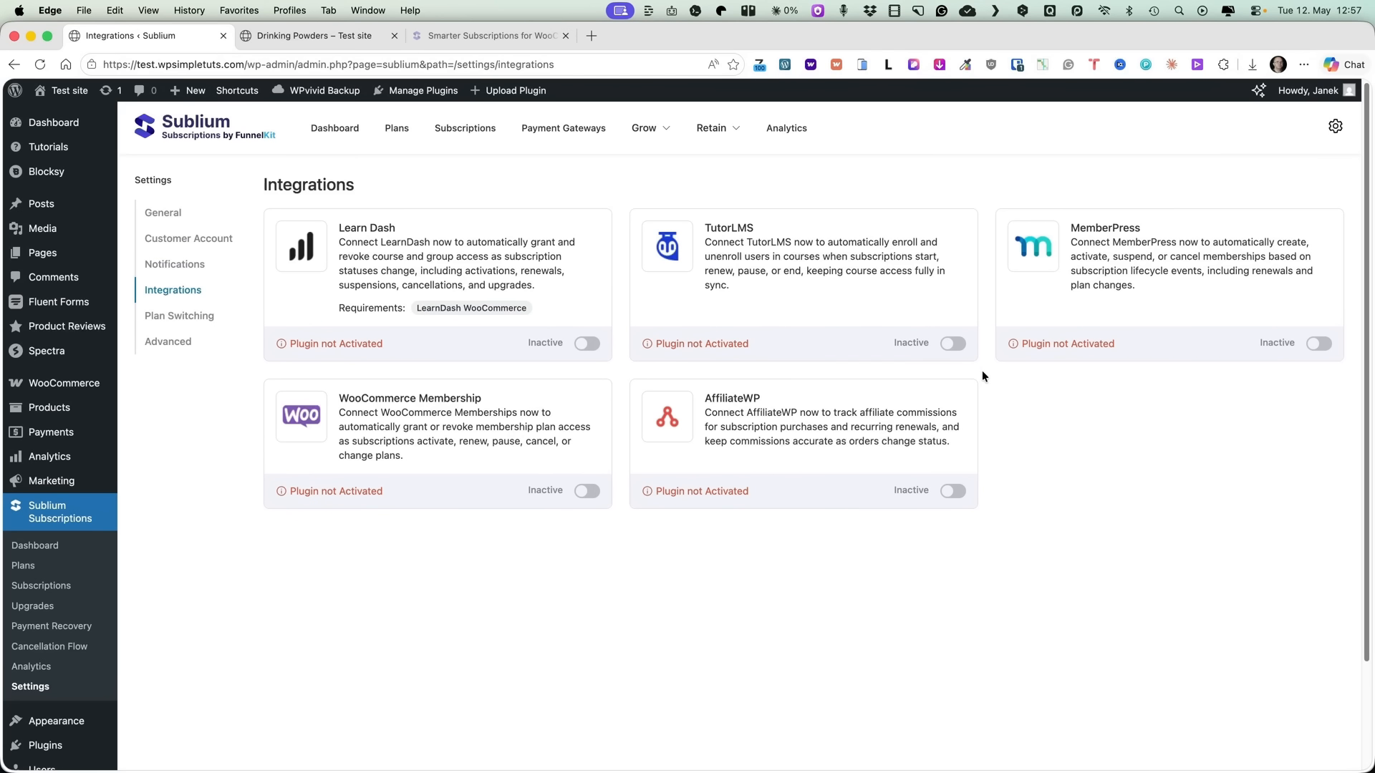
left_click(158, 316)
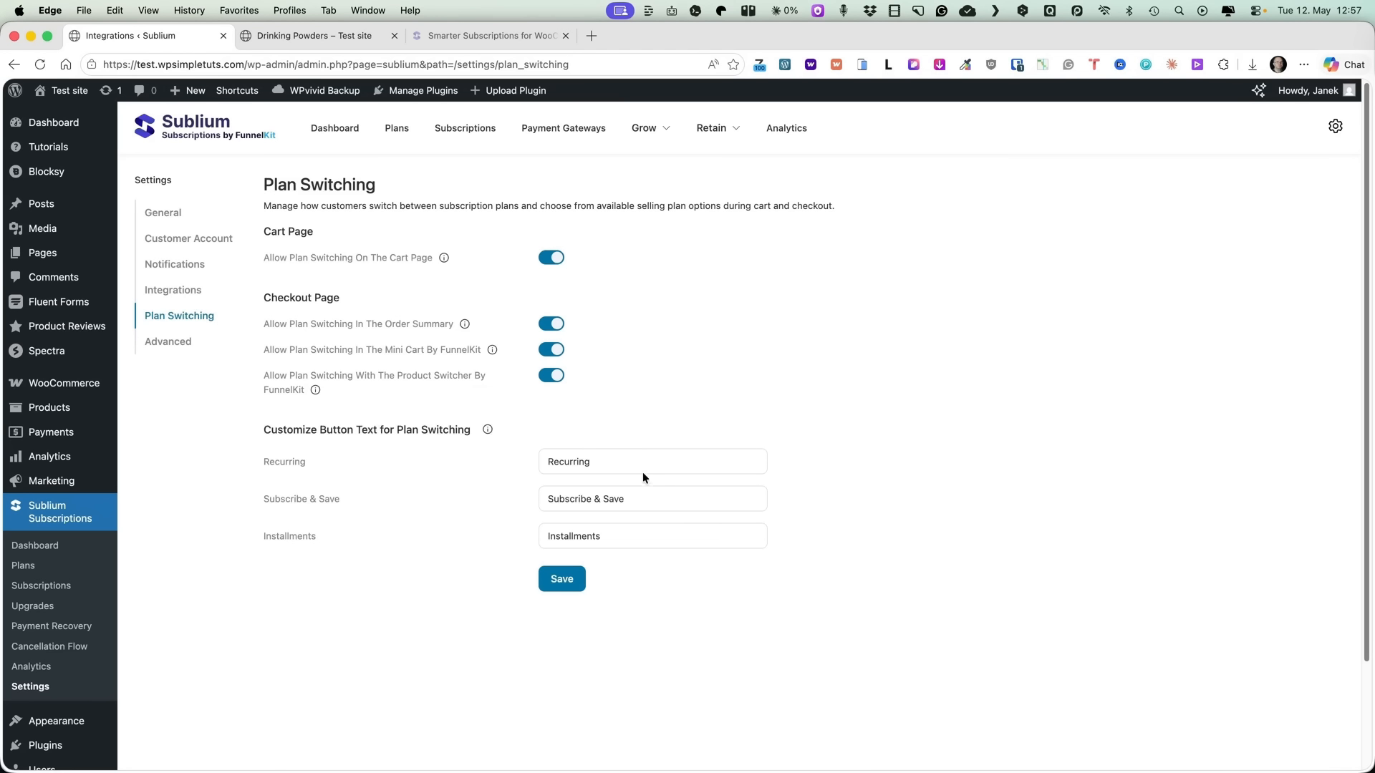
left_click(151, 339)
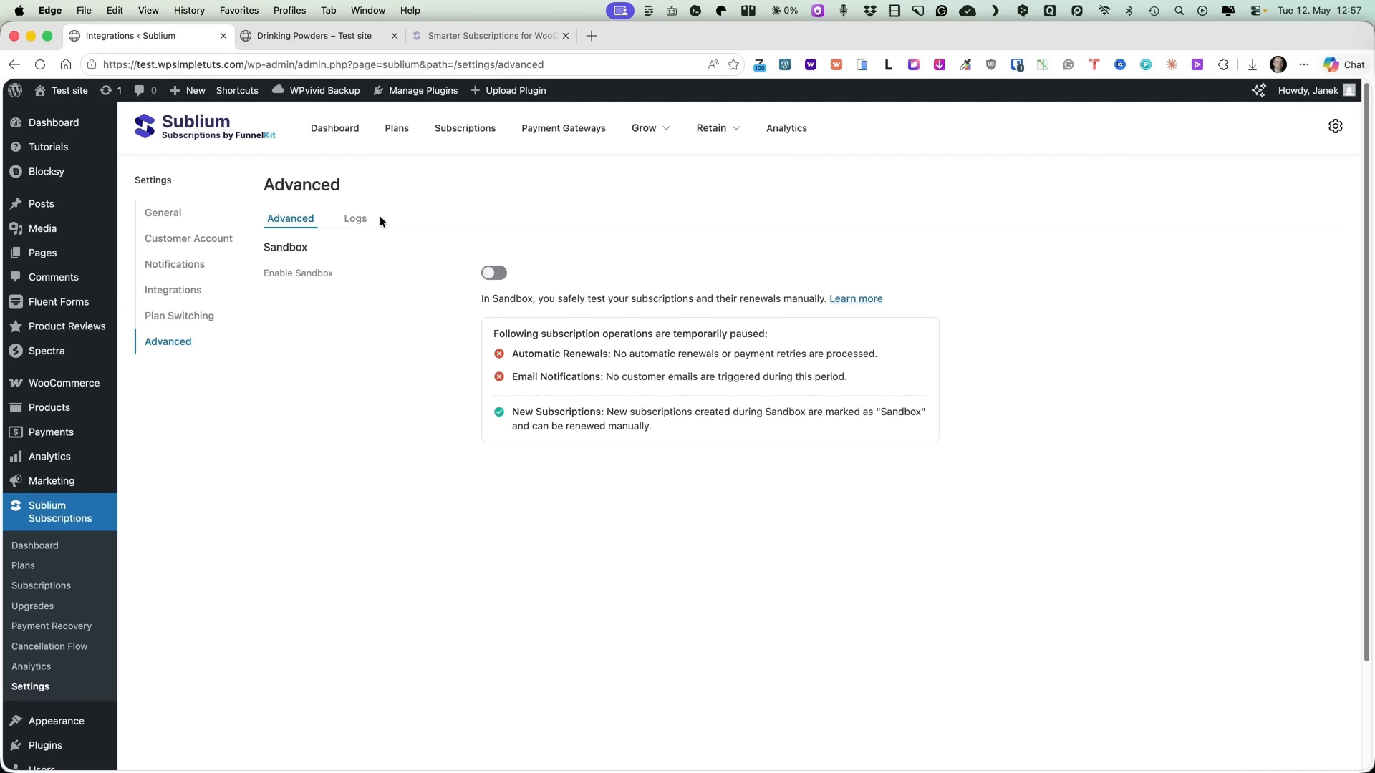
left_click(351, 217)
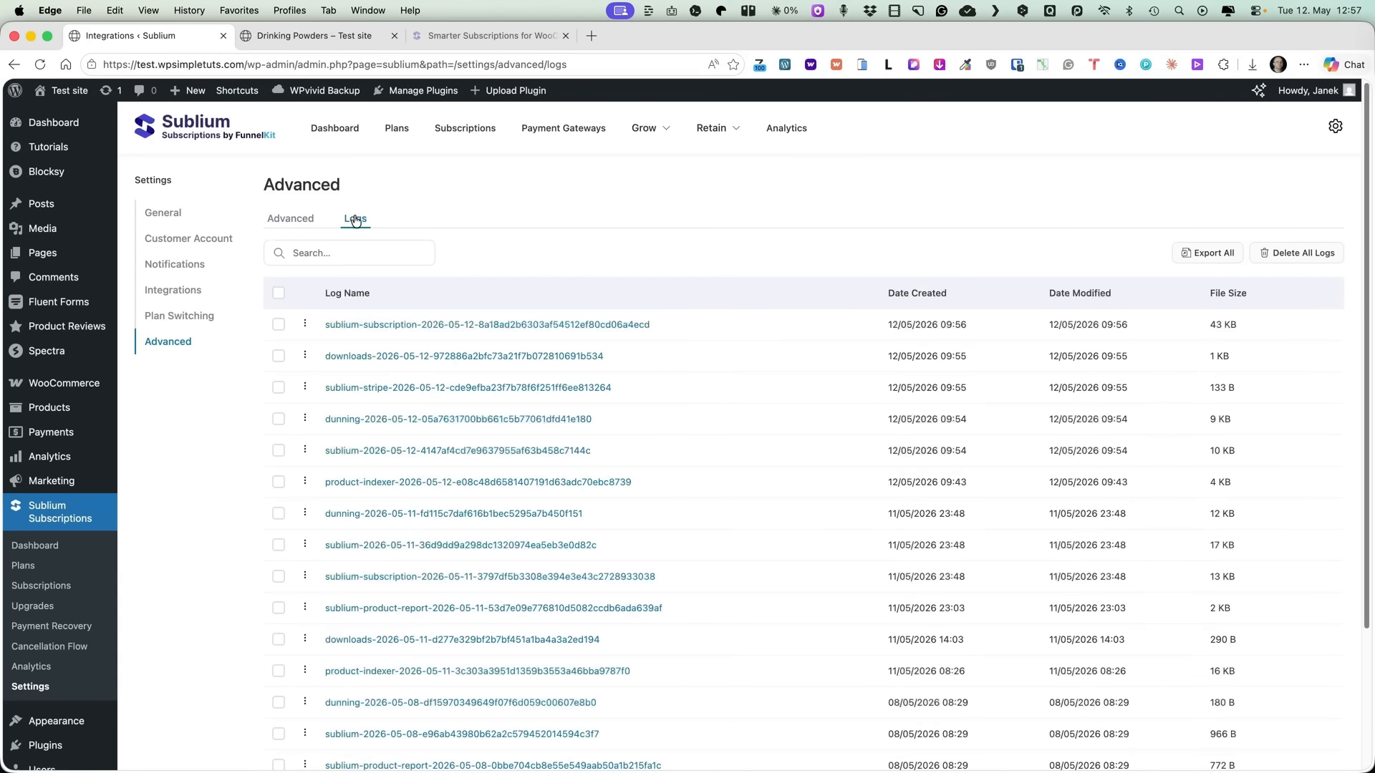
left_click(287, 219)
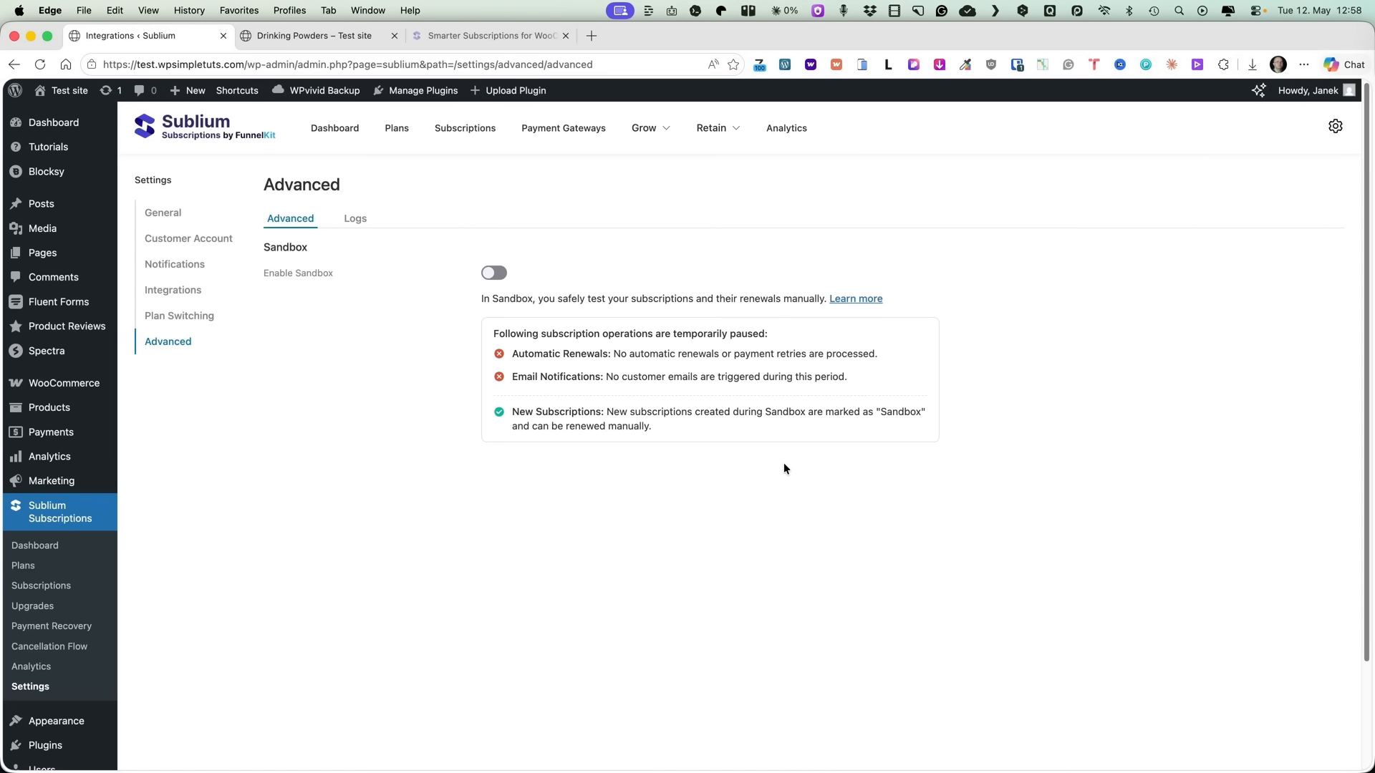
- Review the Stripe, PayPal and Square options on the Payment Gateways page
left_click(542, 132)
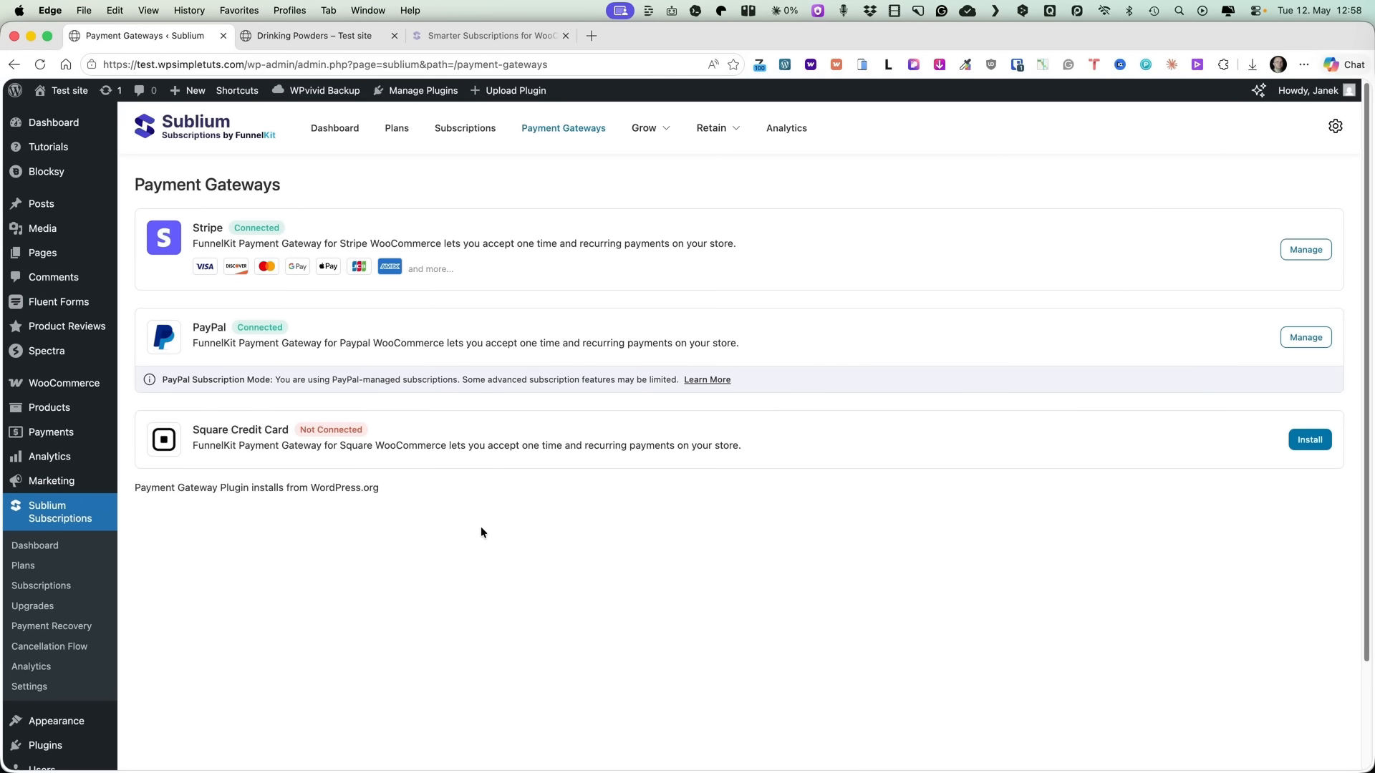
scroll(480, 533, "down", 1)
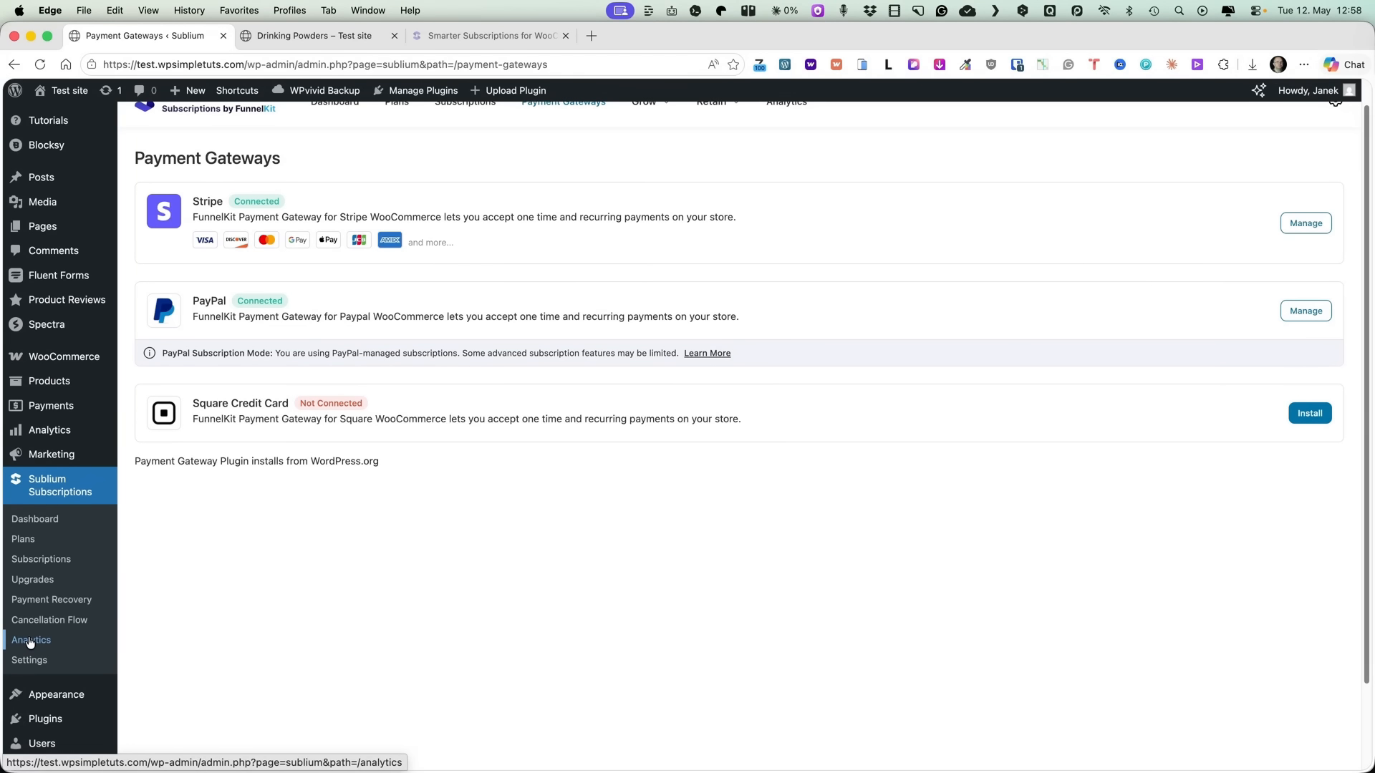
scroll(700, 313, "up", 1)
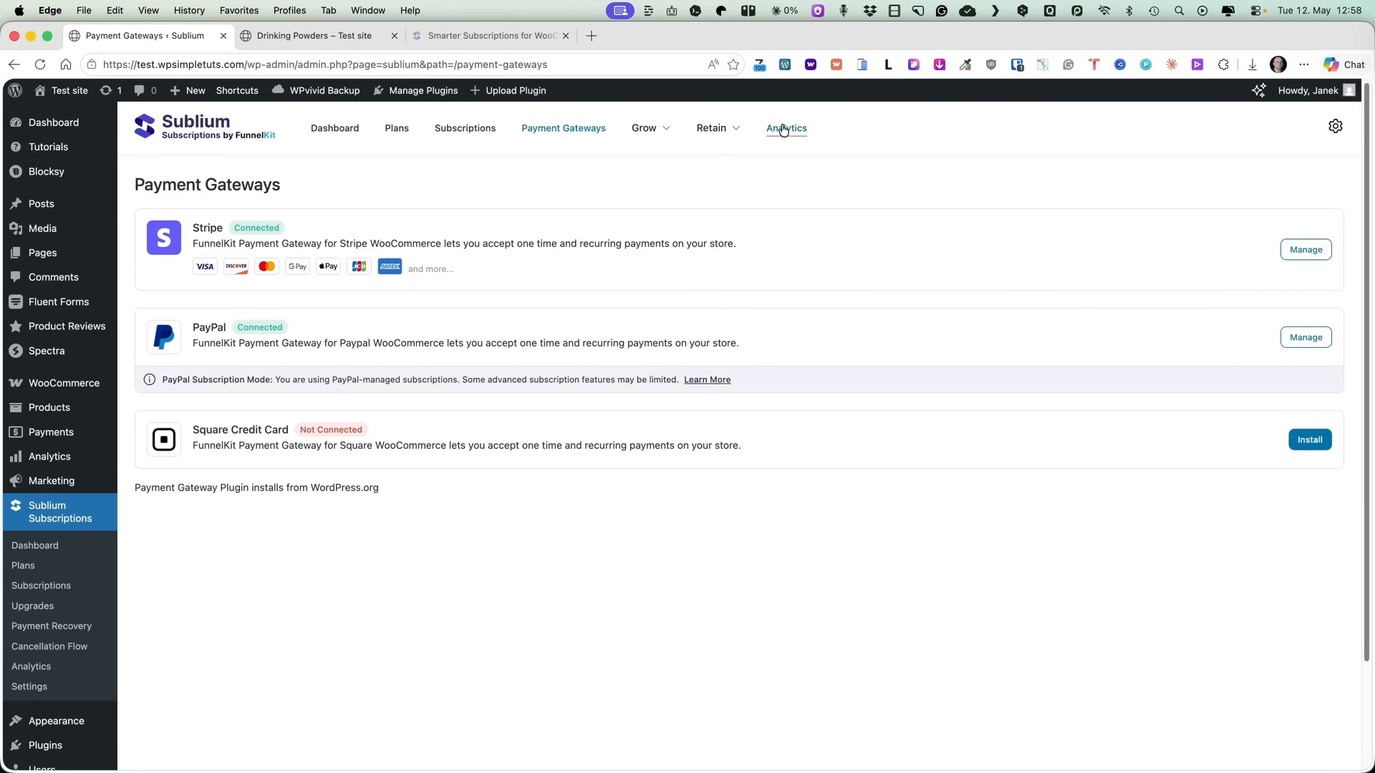
scroll(142, 607, "down", 1)
- Go to Cancellation Flow and examine its "Your subscription still gives you" benefit page
left_click(63, 627)
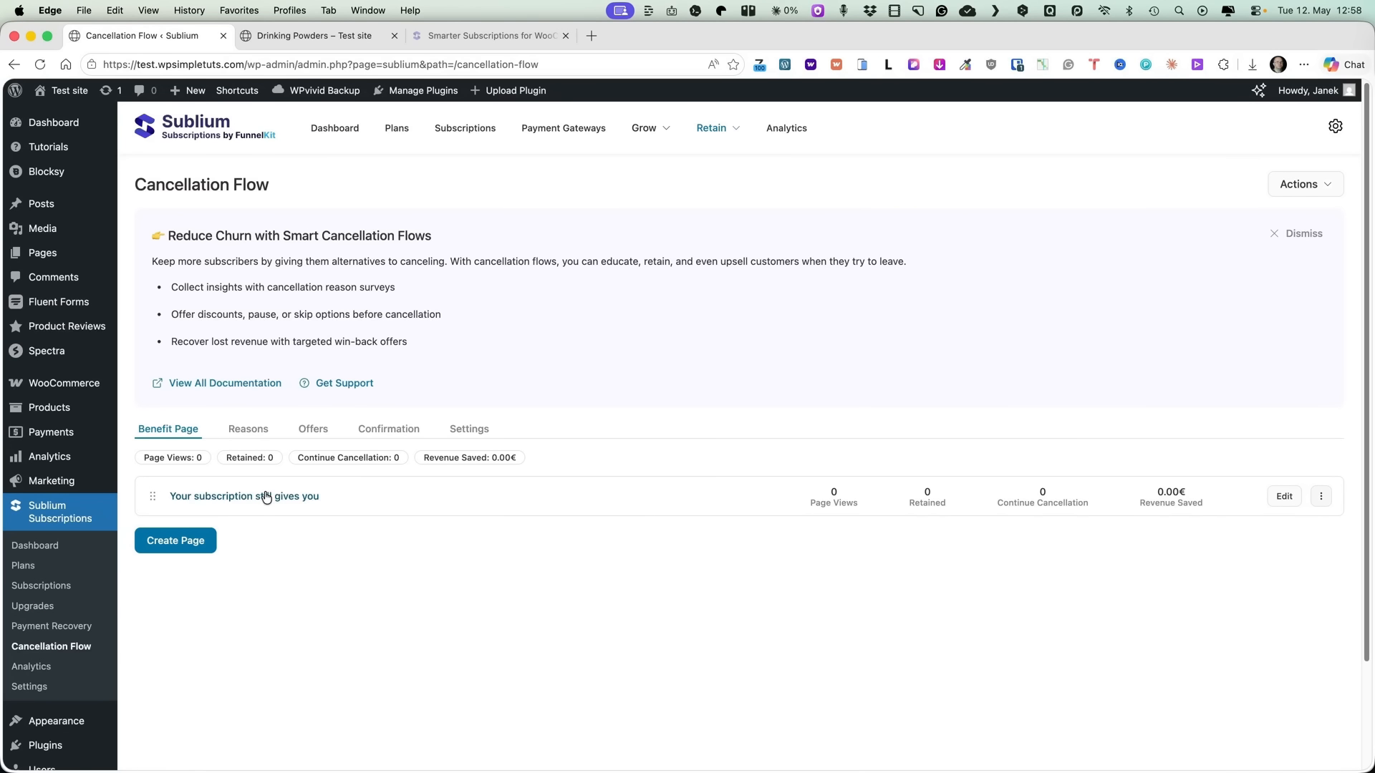
left_click(266, 498)
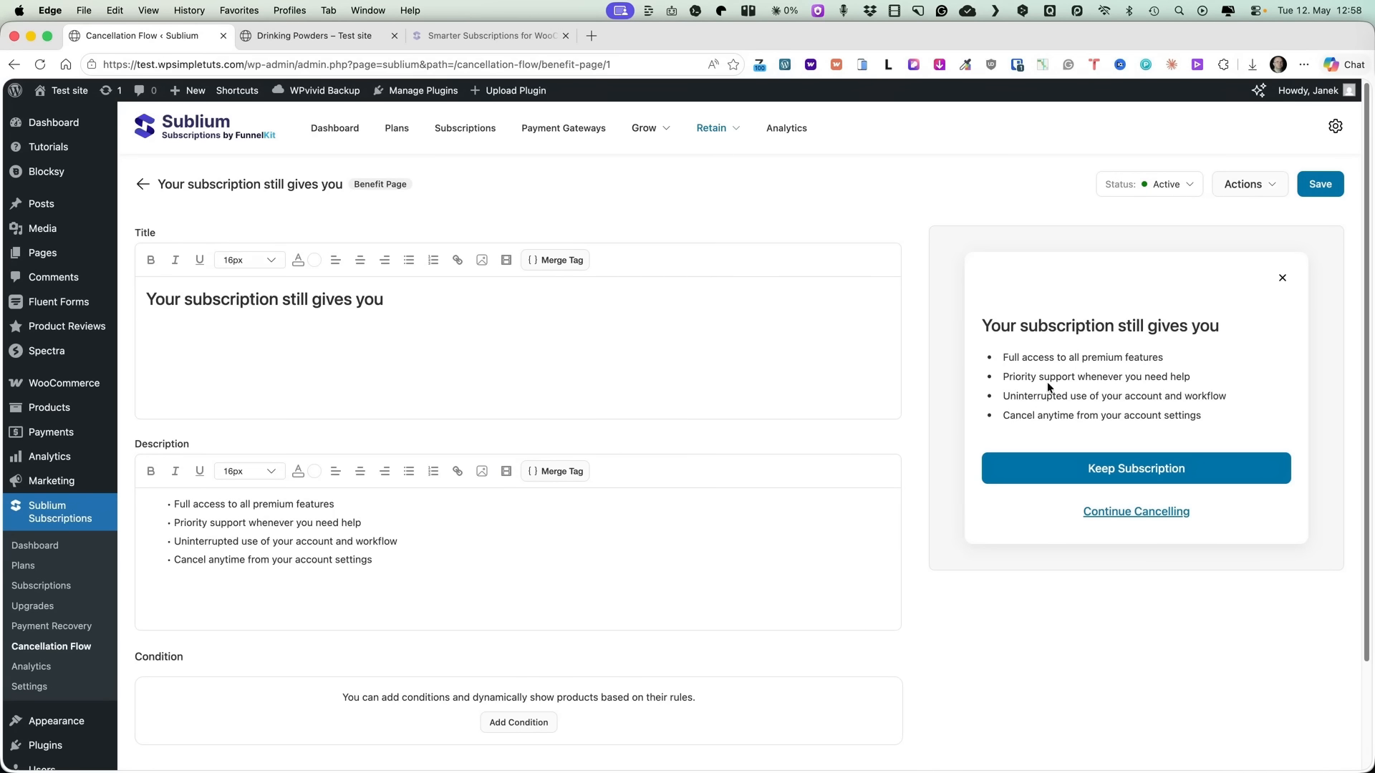
scroll(396, 565, "down", 1)
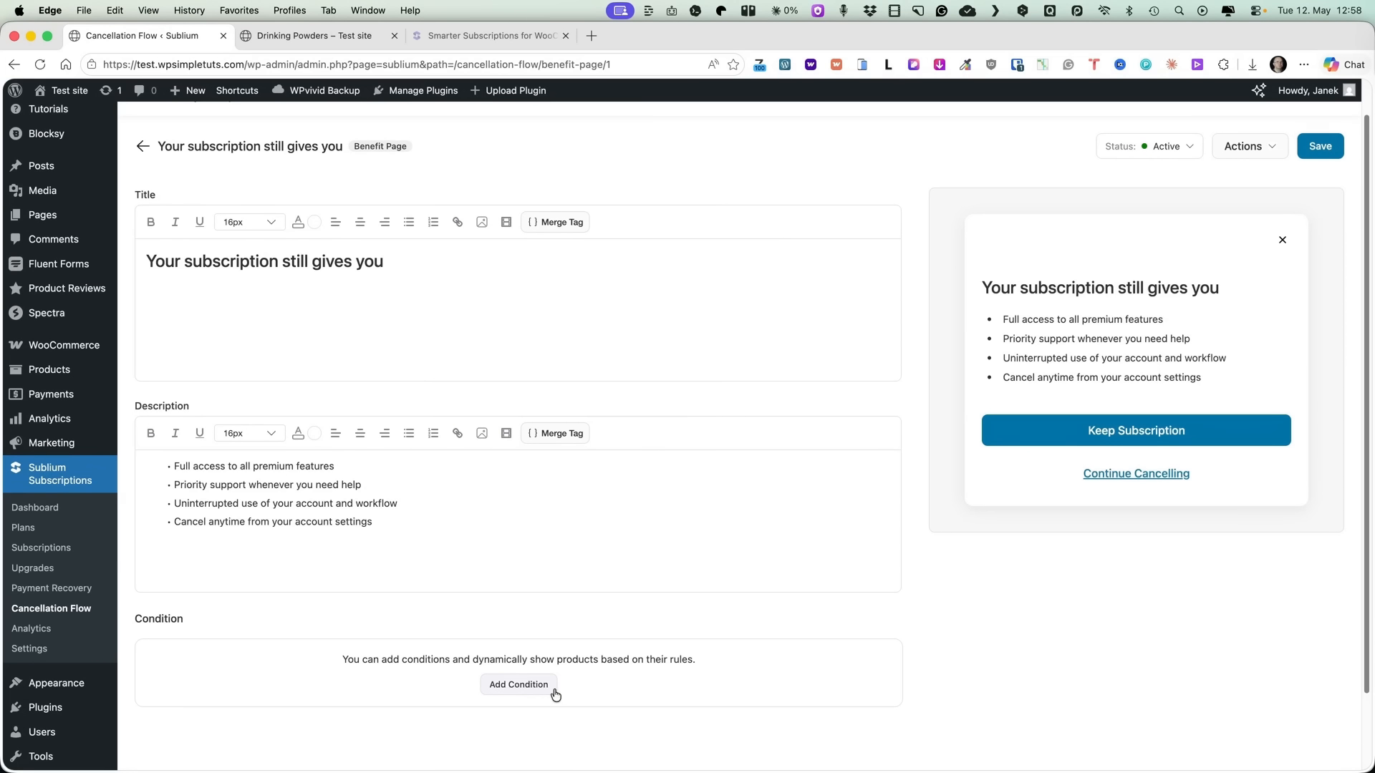
- Try adding a Subscriber First Name condition to the benefit page
left_click(548, 725)
left_click(407, 351)
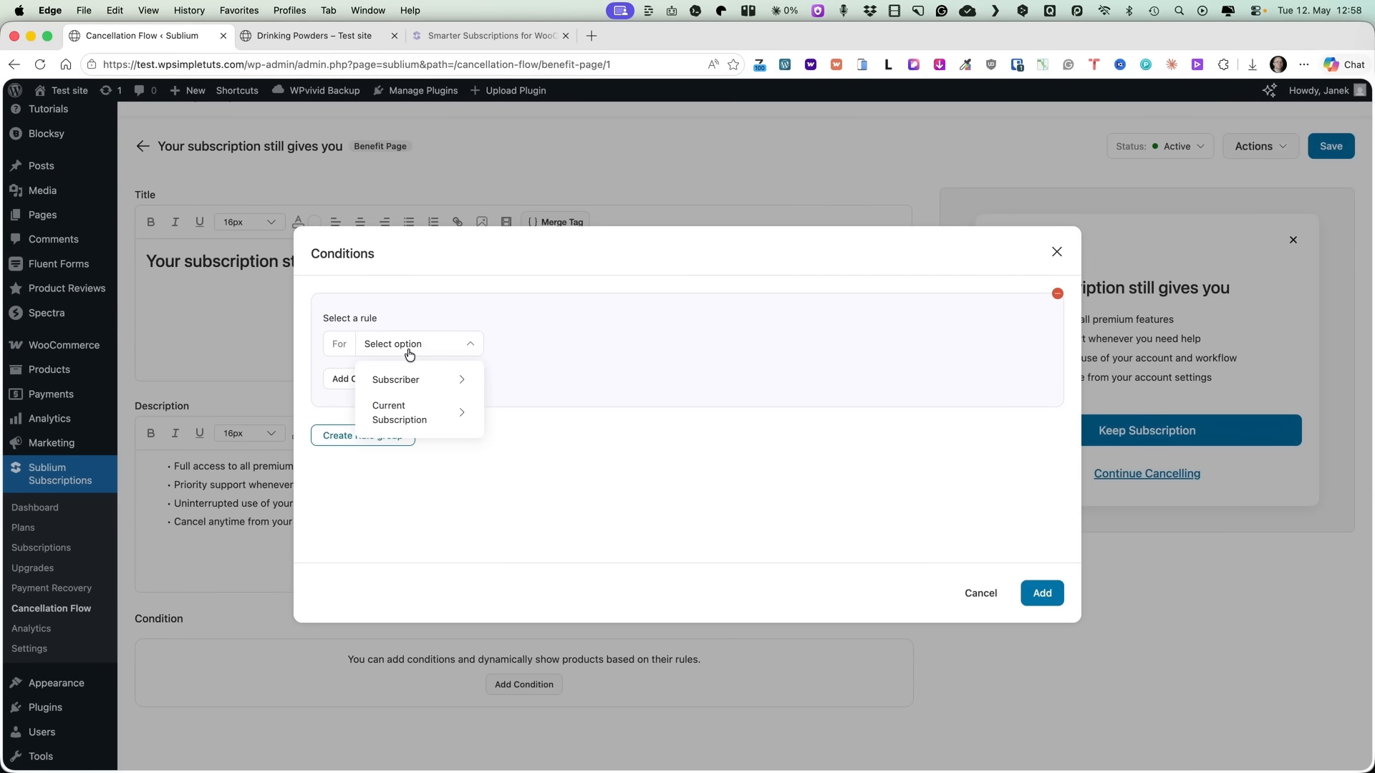
left_click(465, 386)
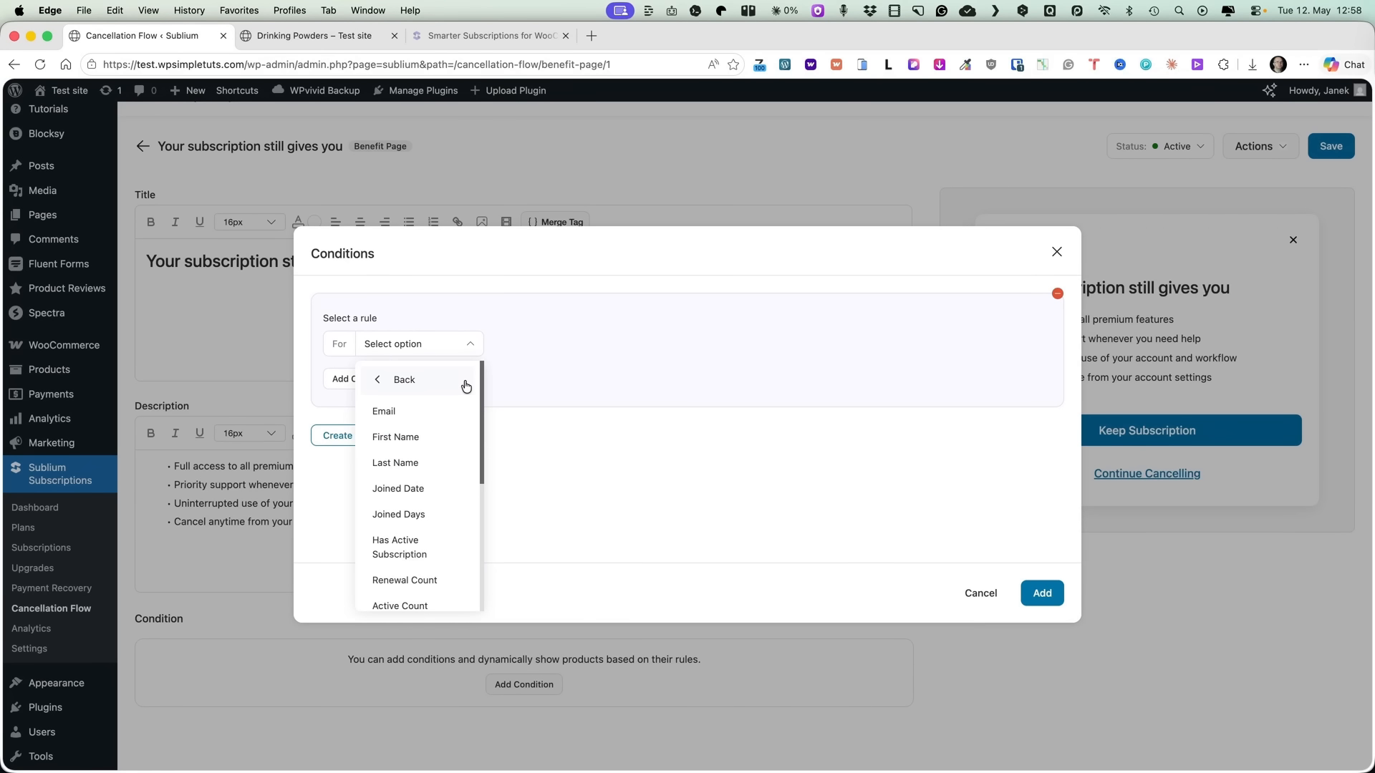
left_click(393, 438)
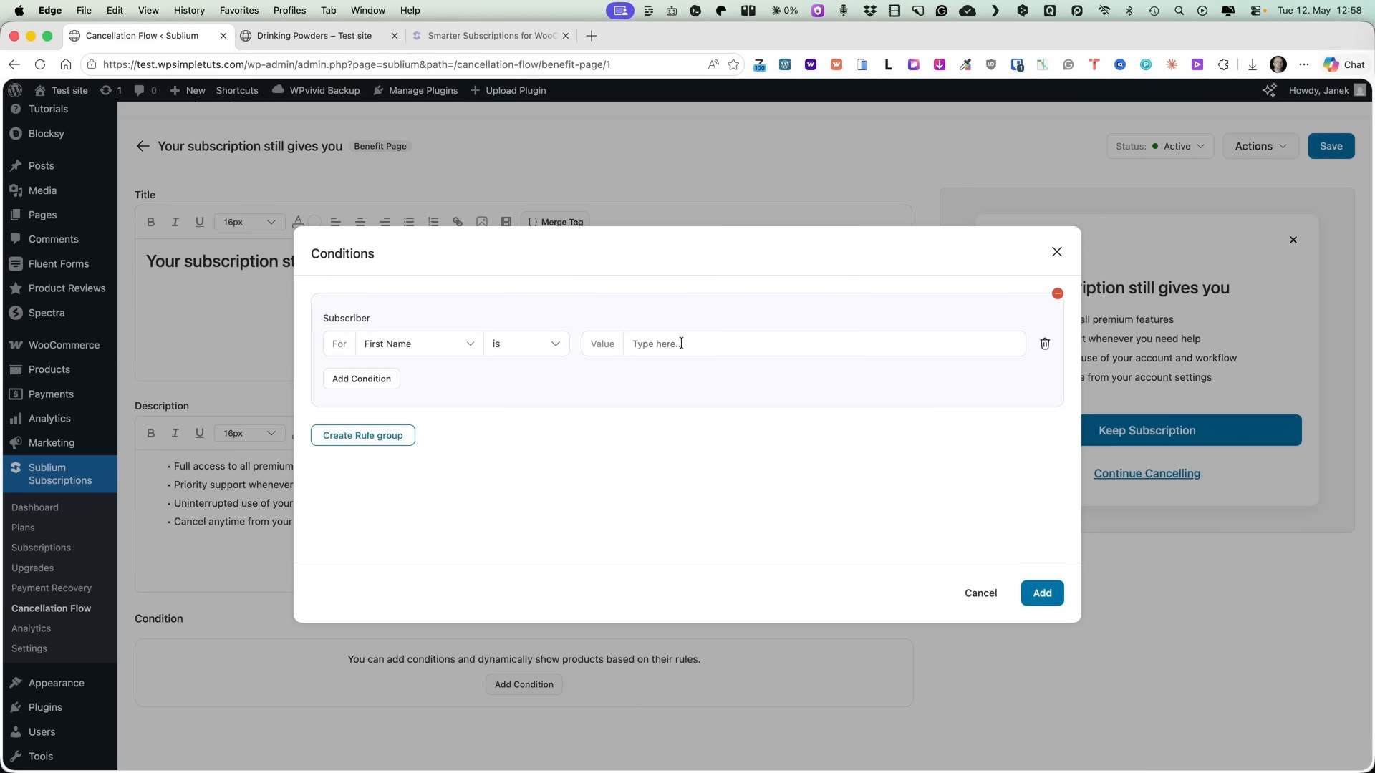
left_click(975, 593)
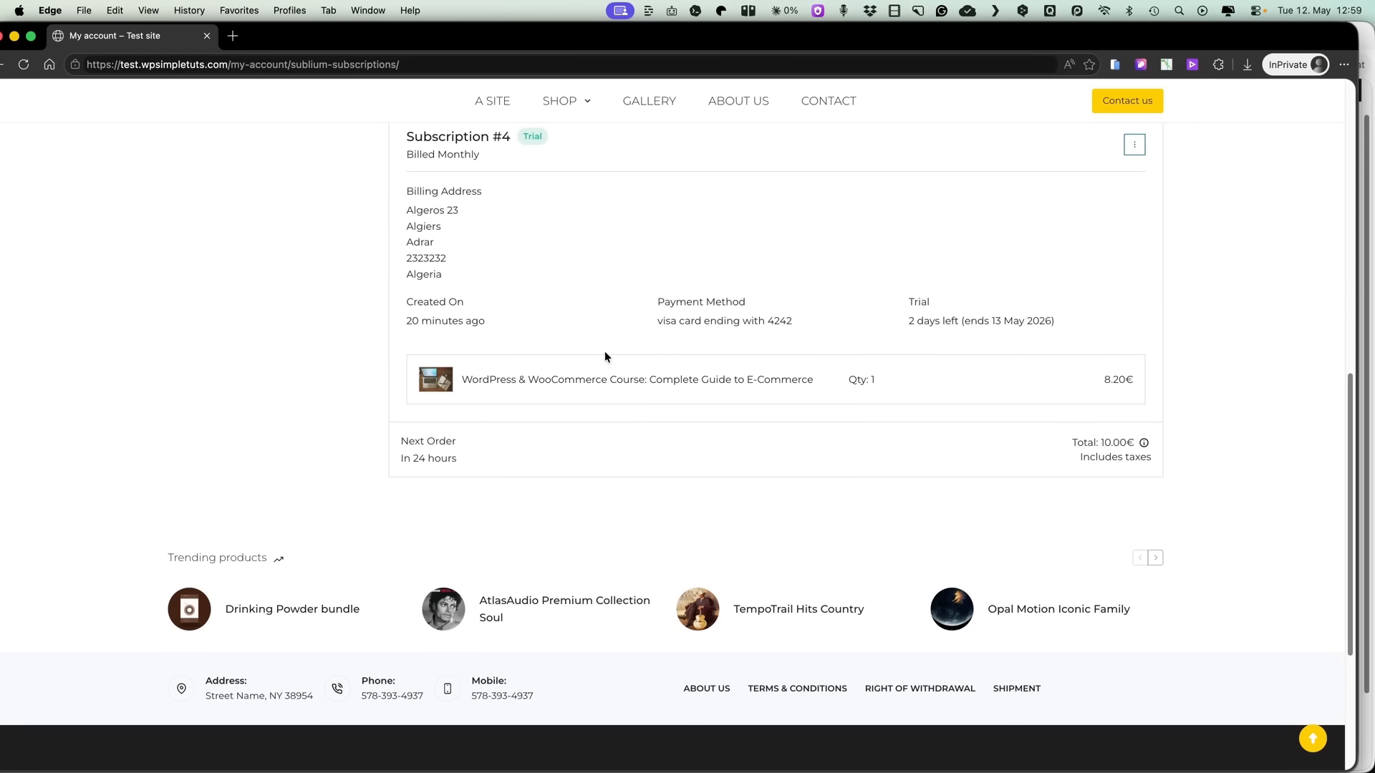
- In the customer's account window, open the available actions for the trial Subscription #4
scroll(1074, 380, "up", 3)
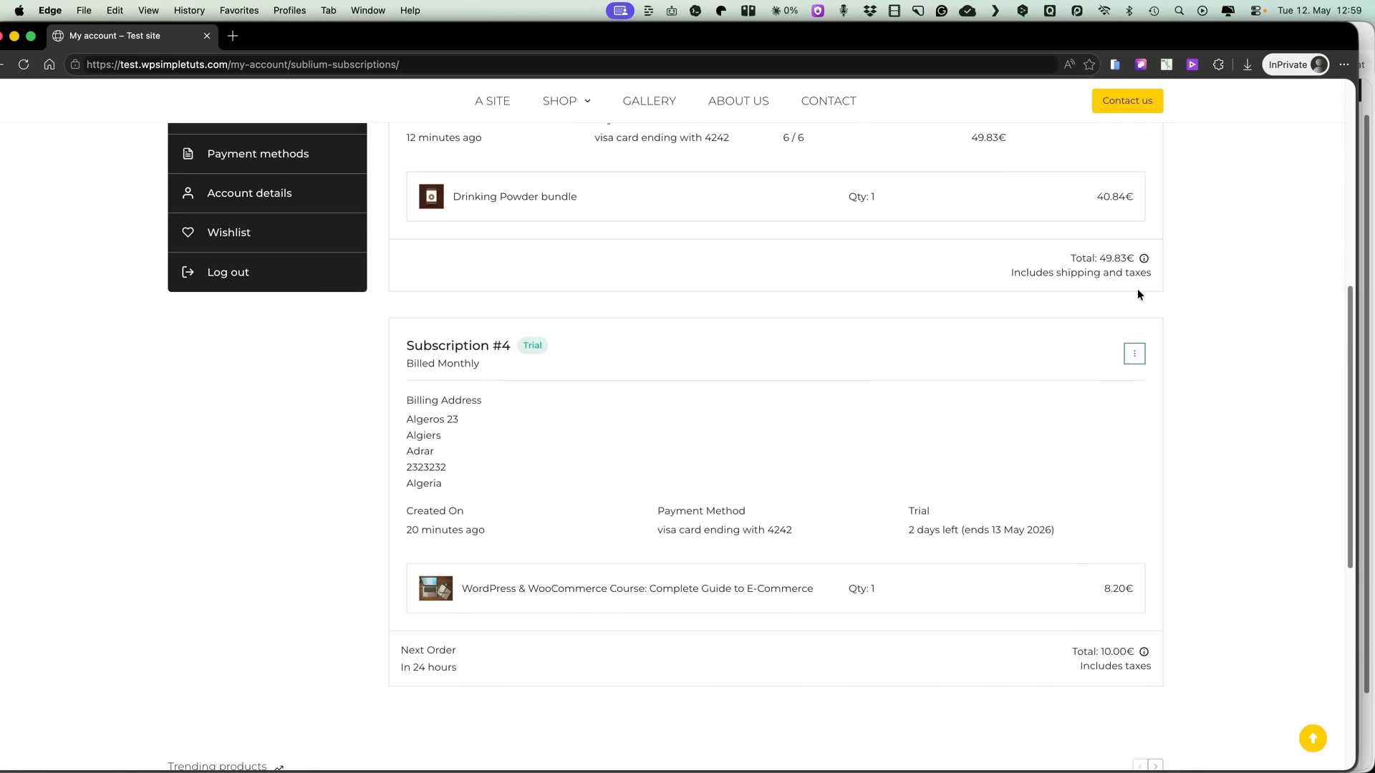
left_click(1134, 353)
left_click(1024, 431)
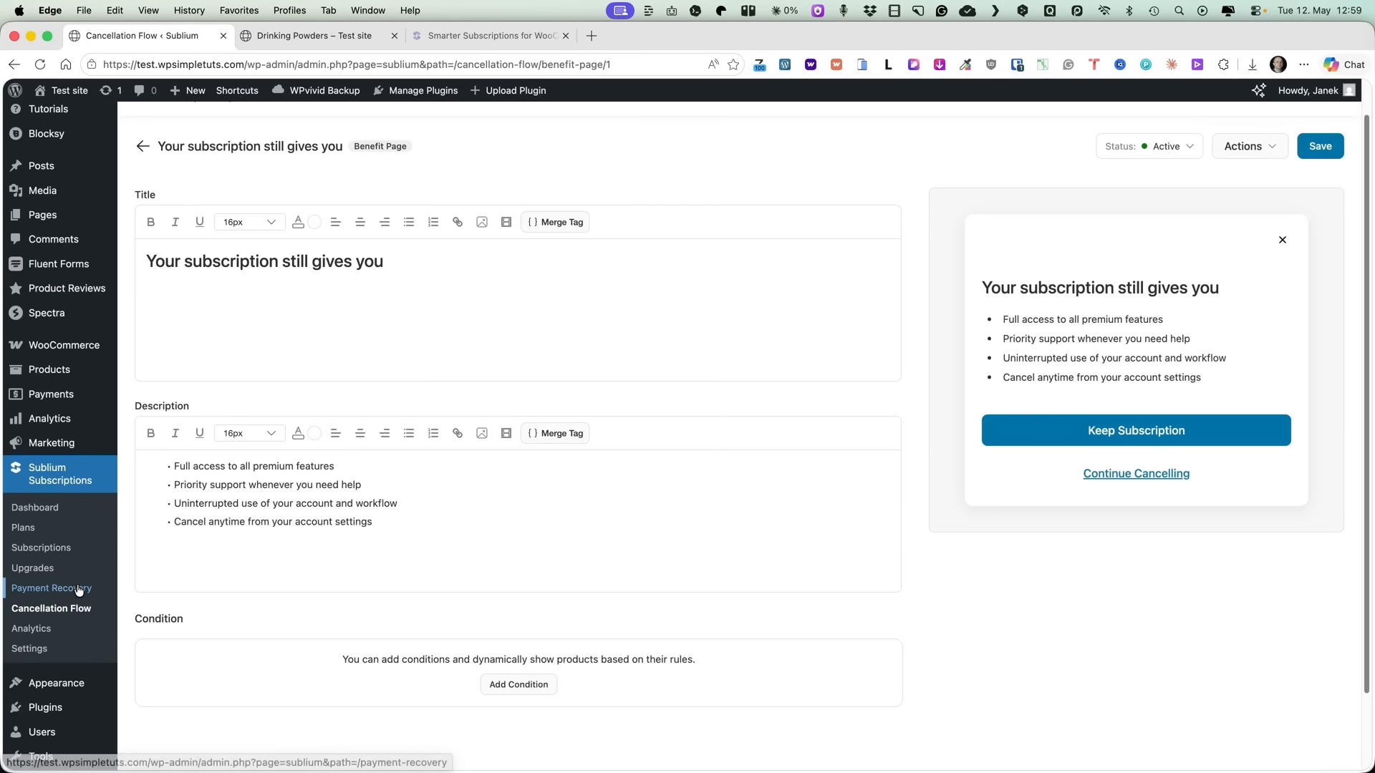
- Go to Payment Recovery and review the automatic retry count choices and the delay times for each retry attempt
left_click(79, 590)
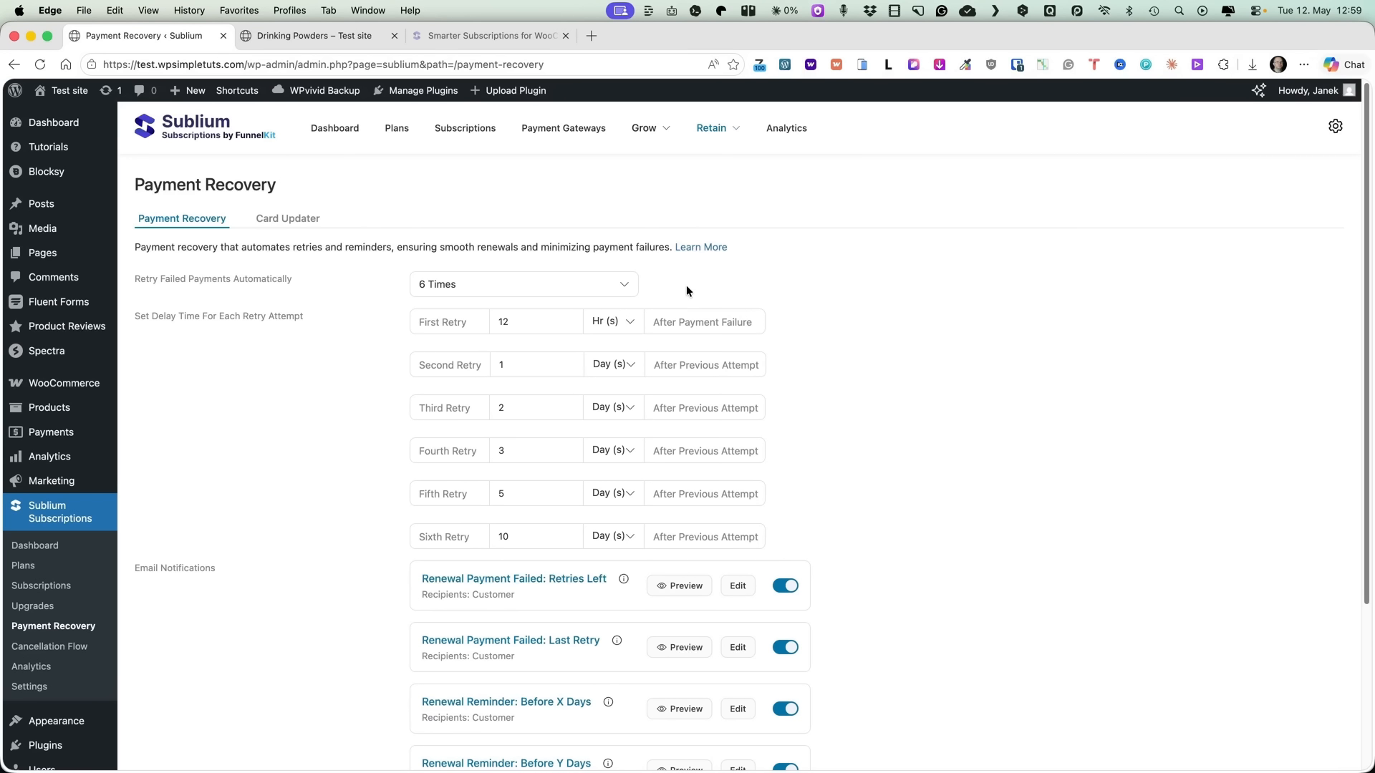
left_click(454, 284)
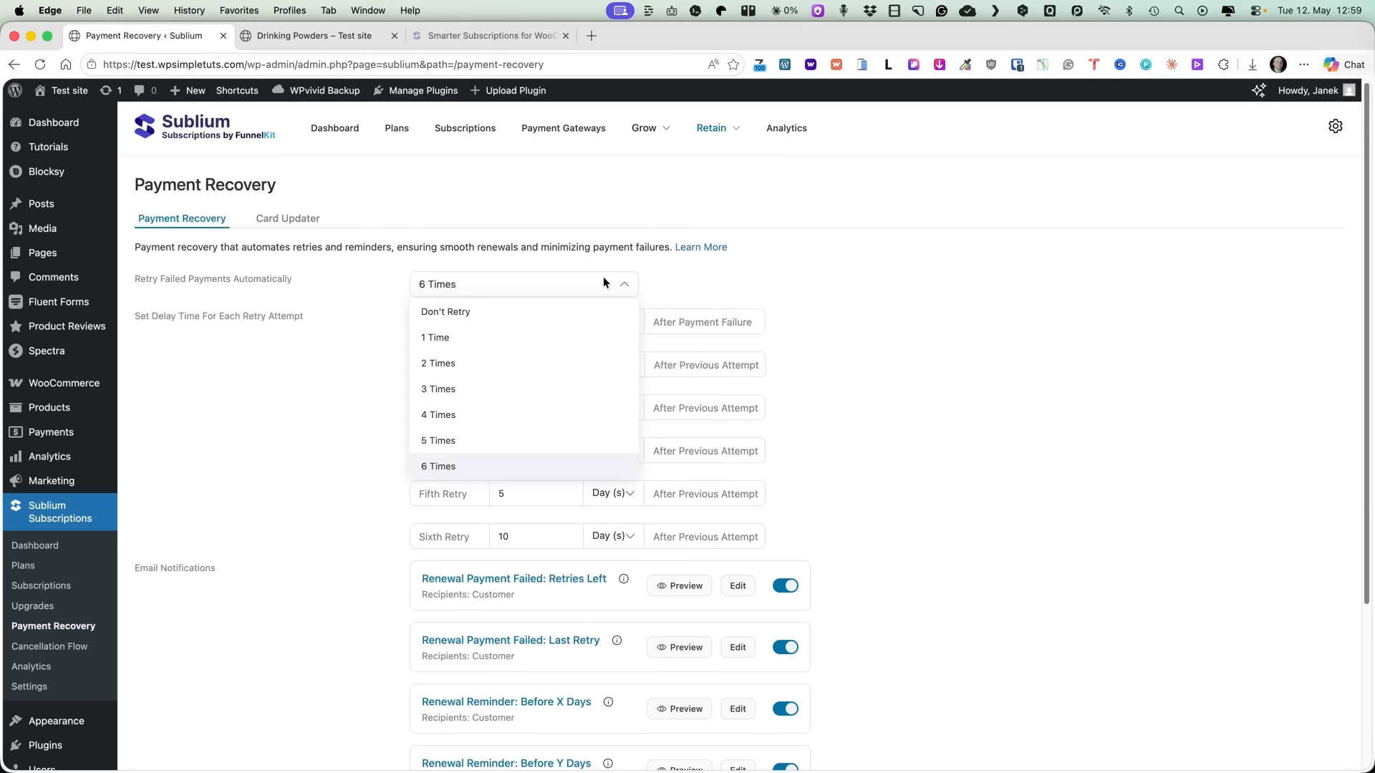
left_click(911, 259)
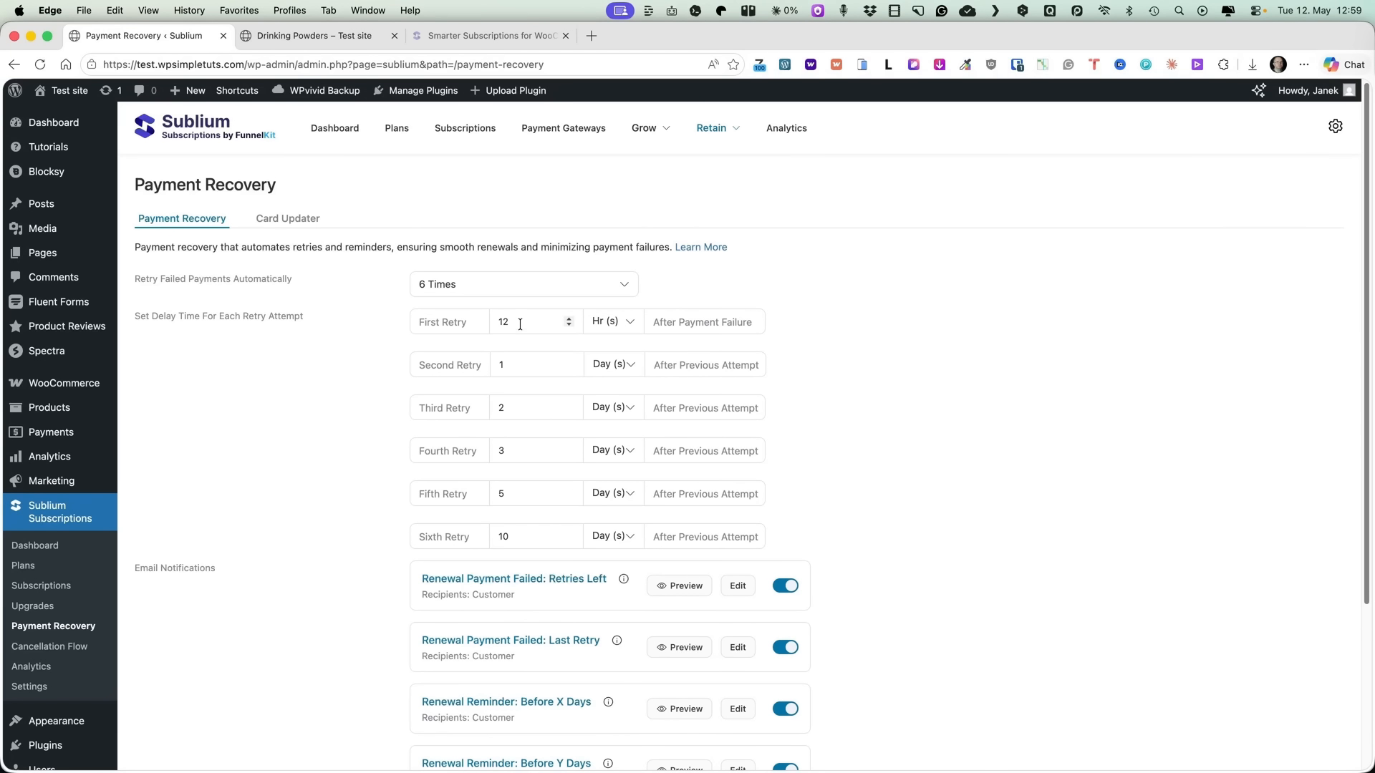
left_click(528, 366)
left_click(524, 416)
left_click(523, 449)
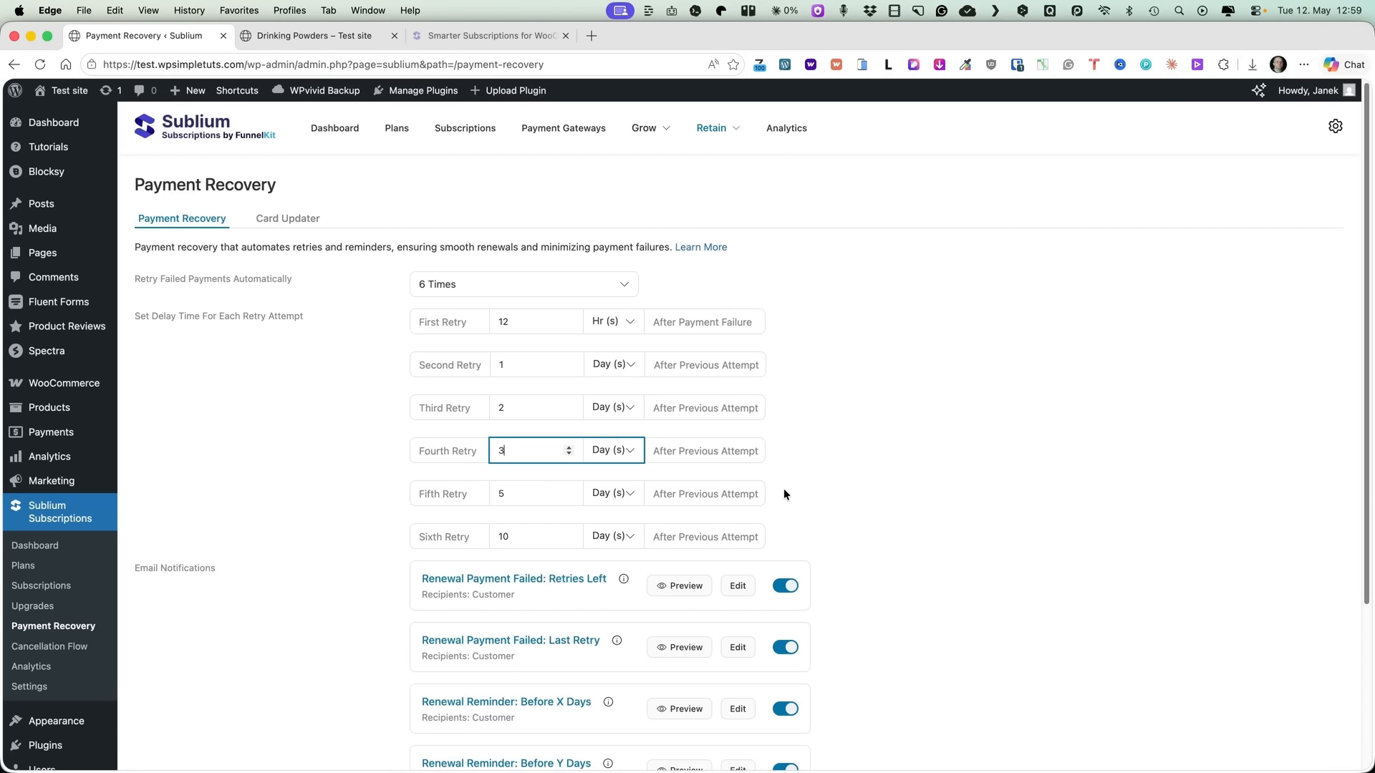
- Preview the "Renewal Payment Failed: Retries Left" email notification and return to the Payment Recovery settings
scroll(818, 458, "down", 5)
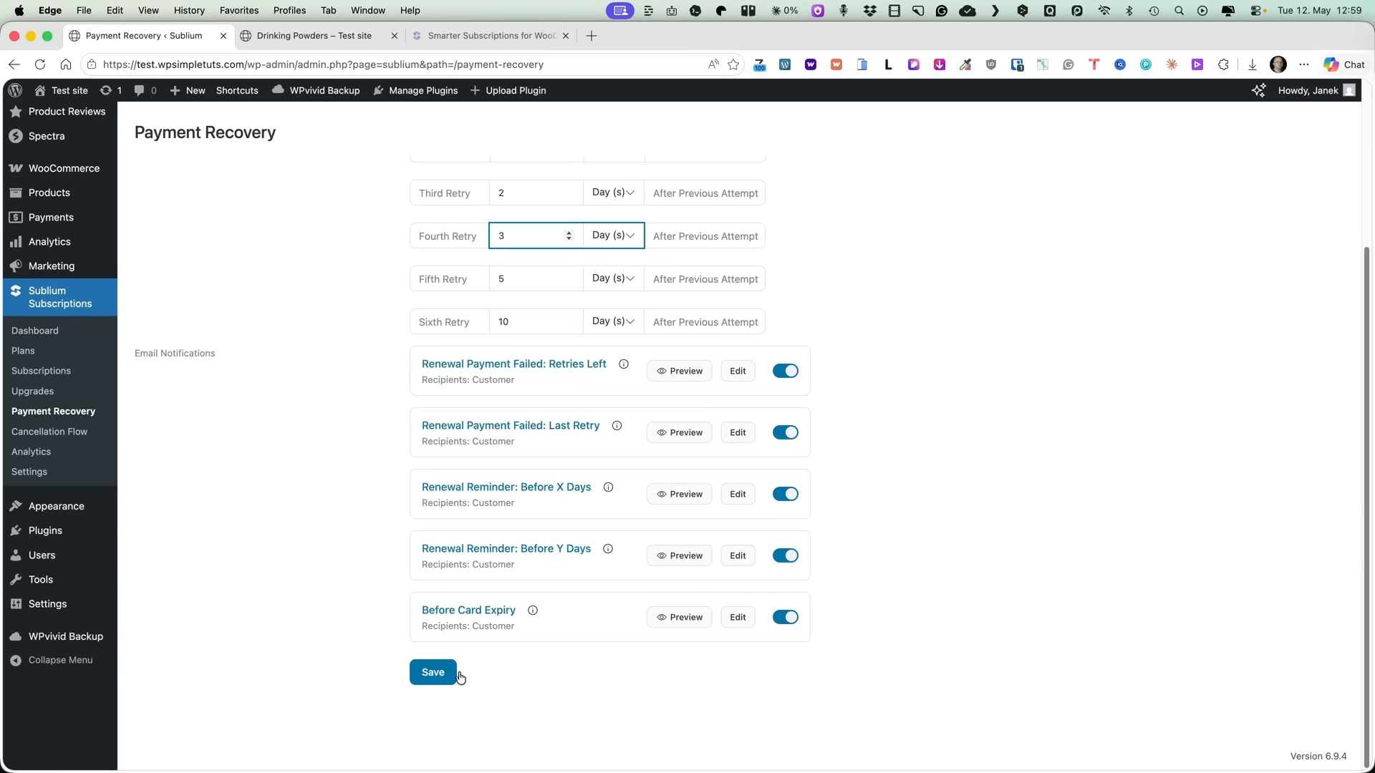
left_click(685, 371)
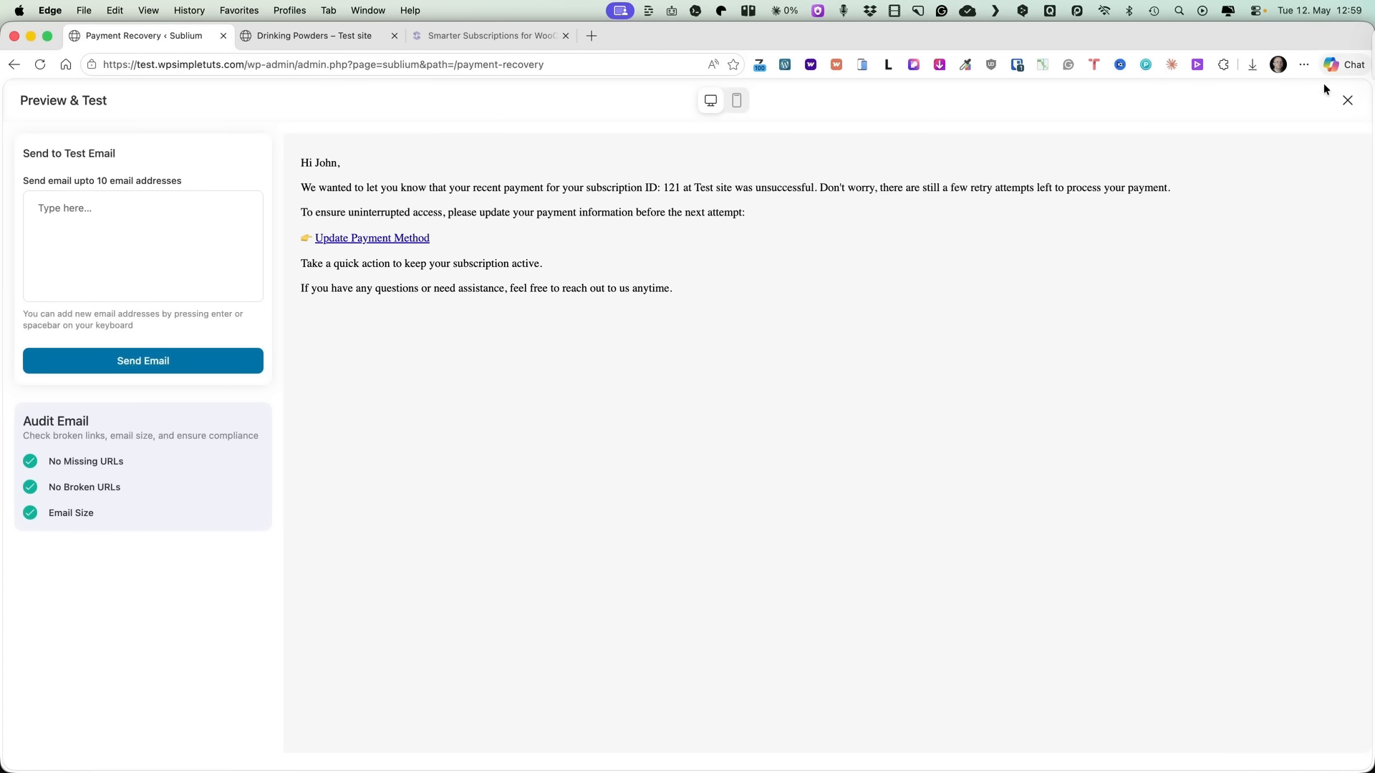
left_click(1347, 100)
scroll(719, 360, "up", 5)
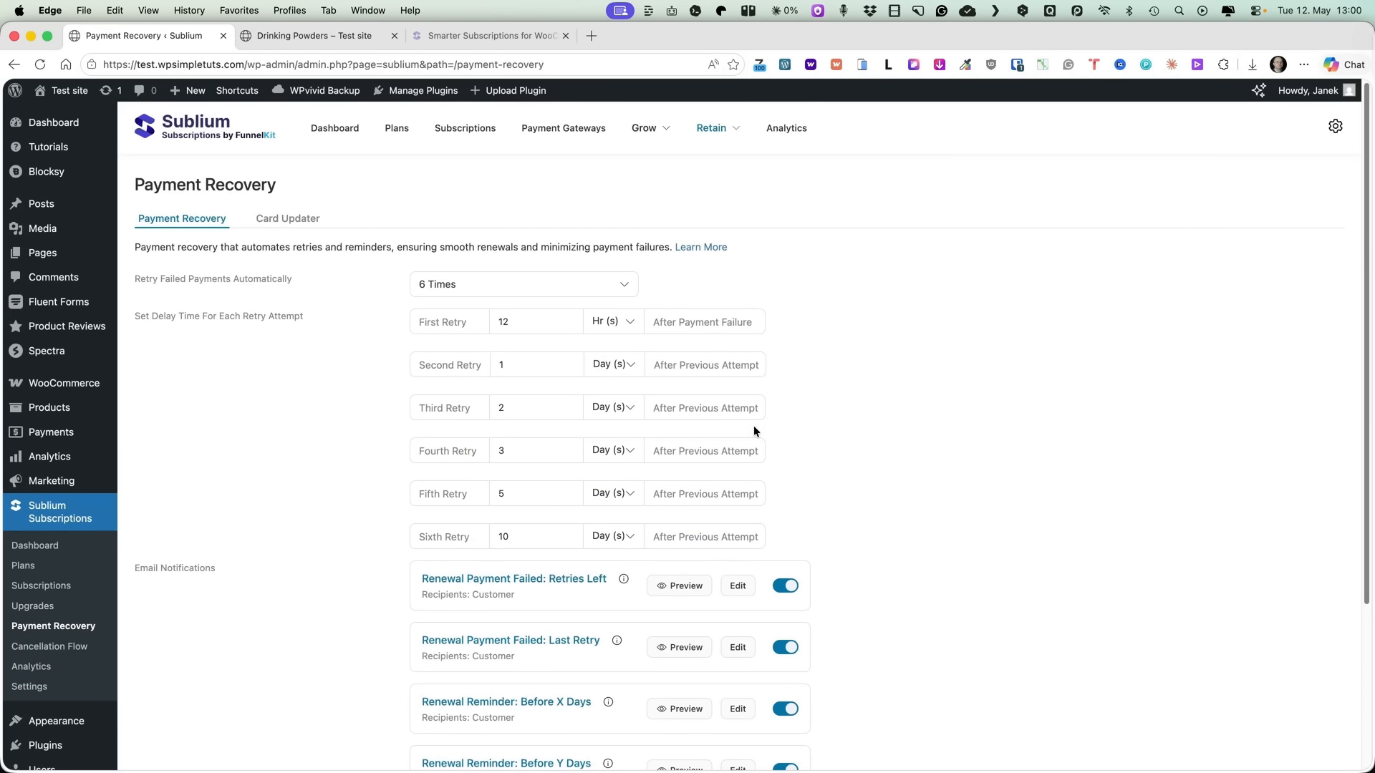
- Review the Card Updater settings, including its page header, button texts and success messages
left_click(311, 224)
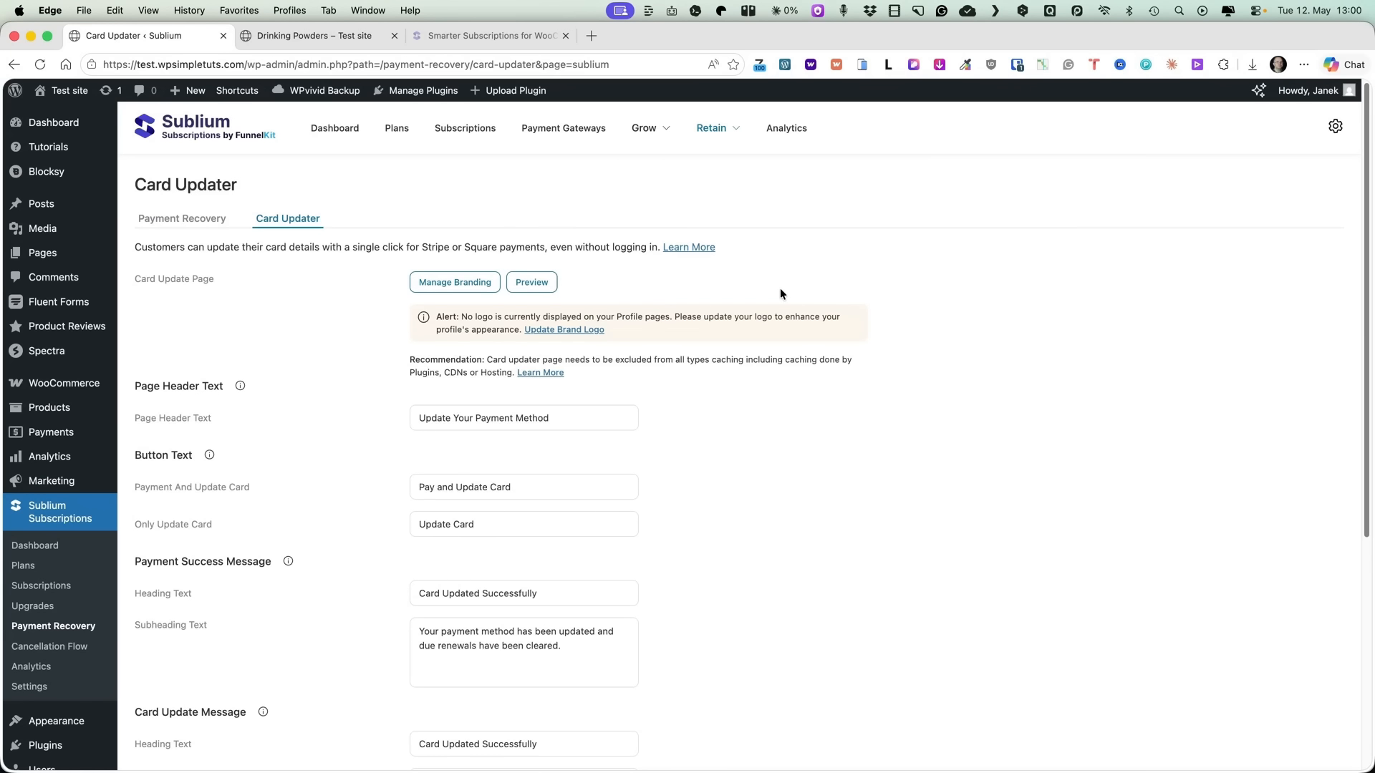
scroll(780, 294, "down", 5)
scroll(445, 512, "up", 5)
- Go to Upgrades and review the Upgrade Groups page and its settings
left_click(31, 618)
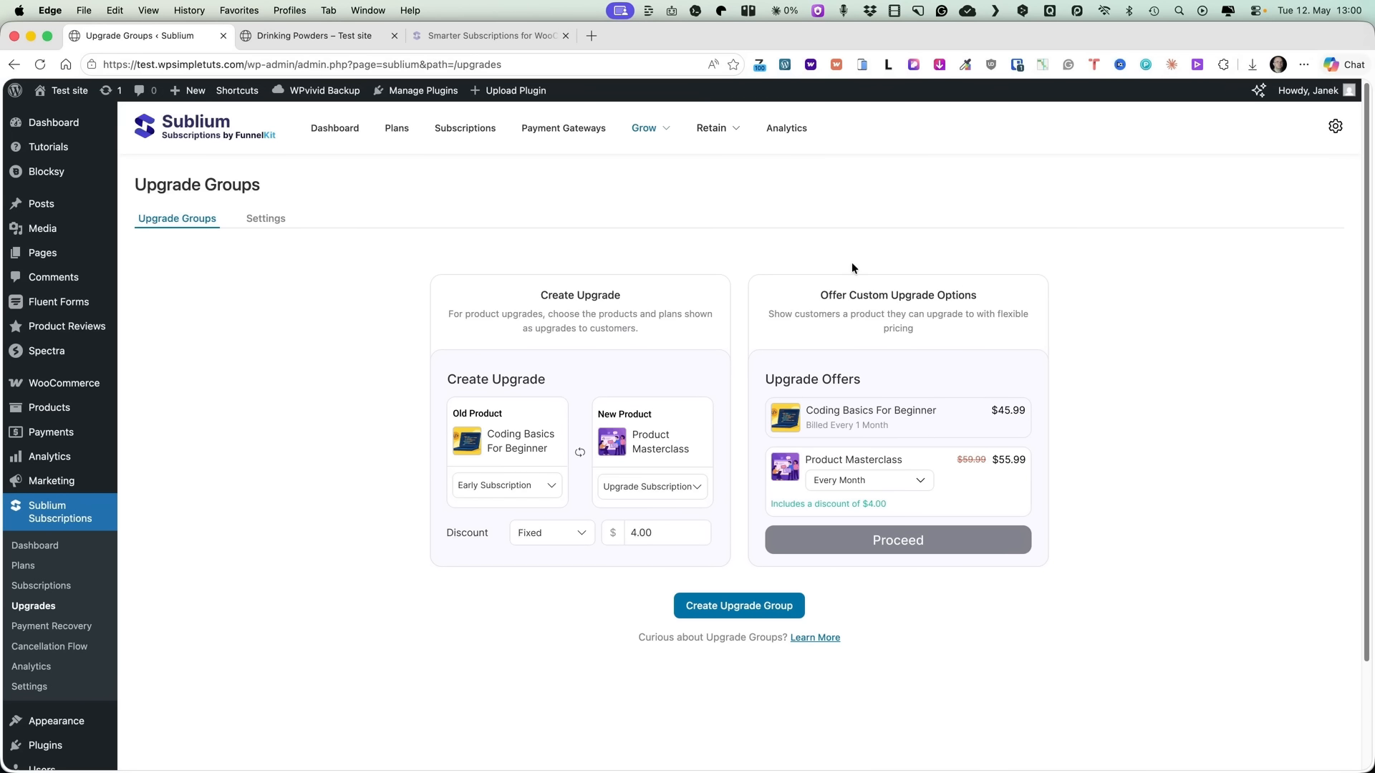
left_click(264, 220)
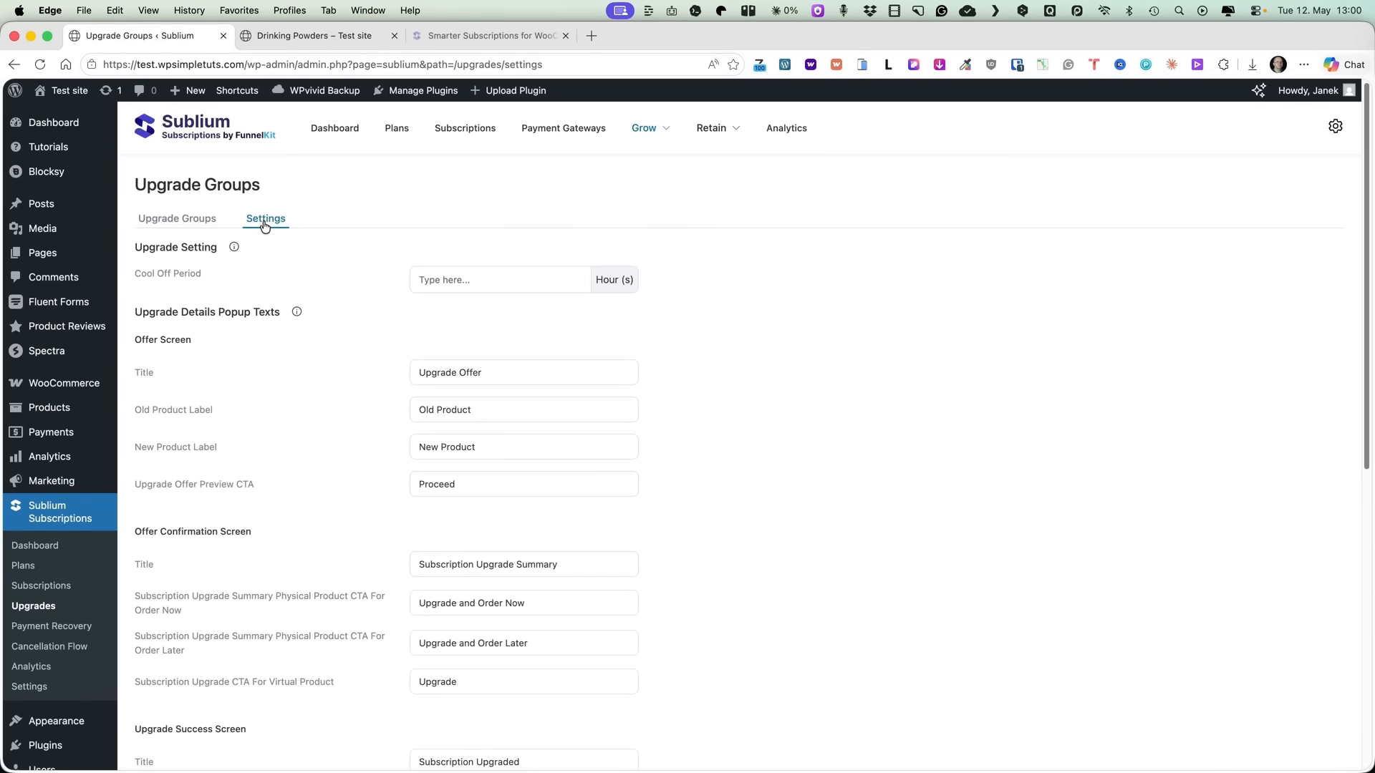
scroll(315, 391, "down", 5)
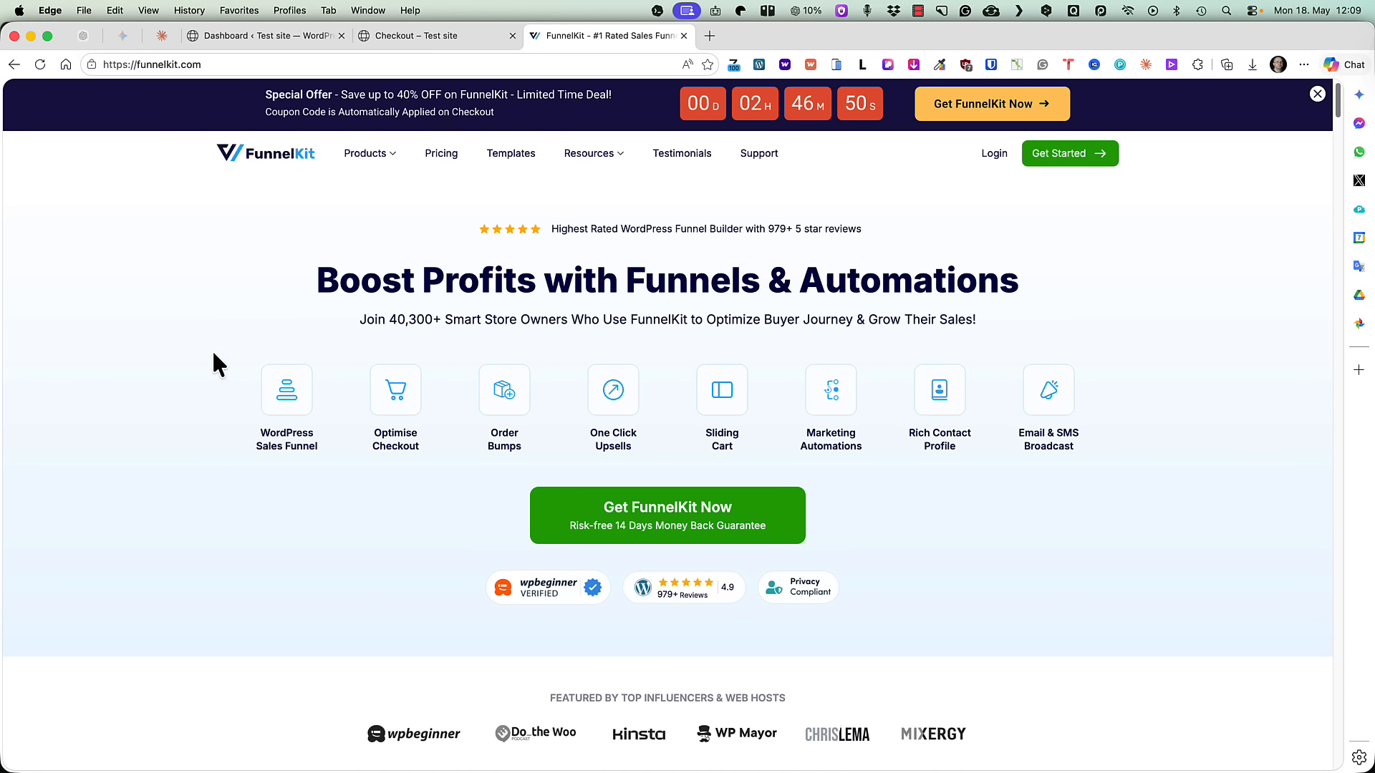
- Switch to the Checkout page, view the plan choices for Citrus Mineral Health Drink Powder and review the recurring order summary
left_click(423, 35)
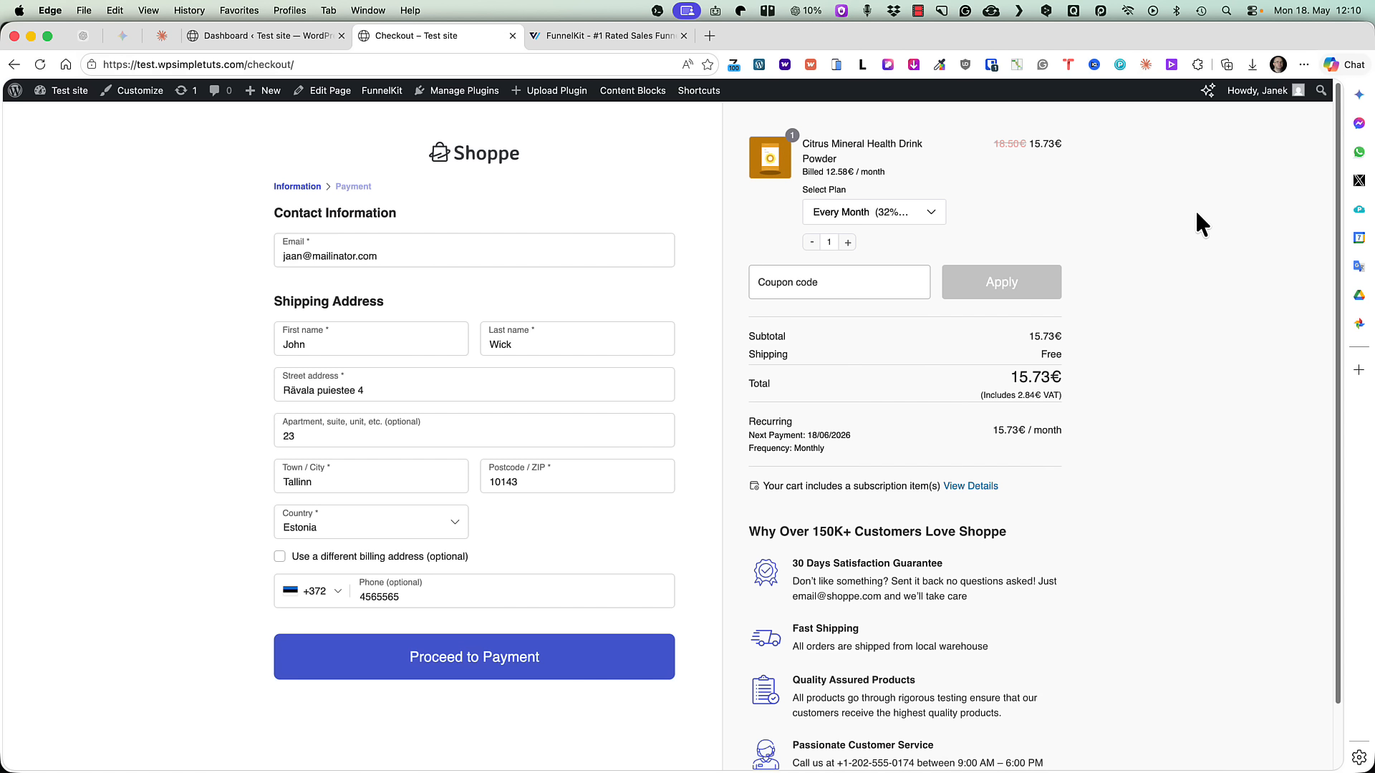
left_click(927, 219)
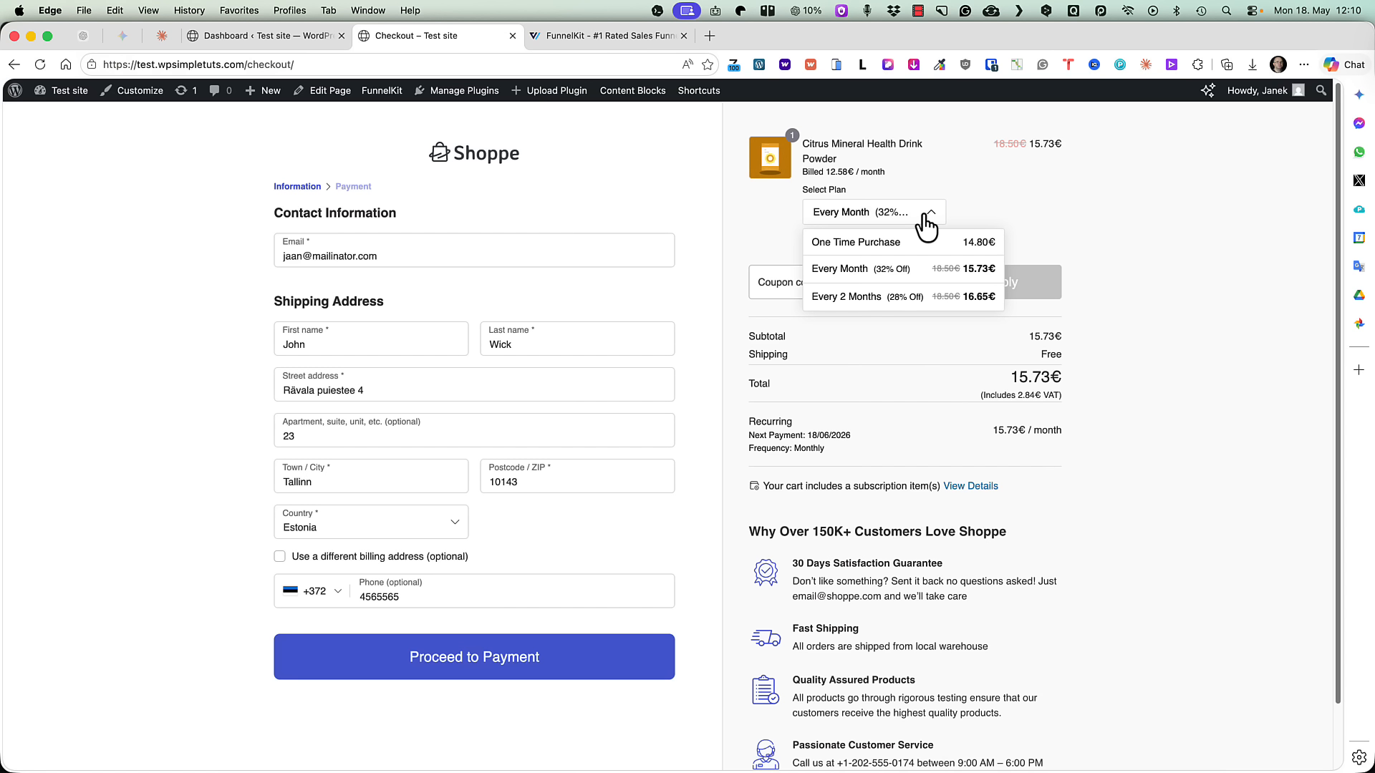
left_click(1113, 215)
scroll(1097, 294, "down", 2)
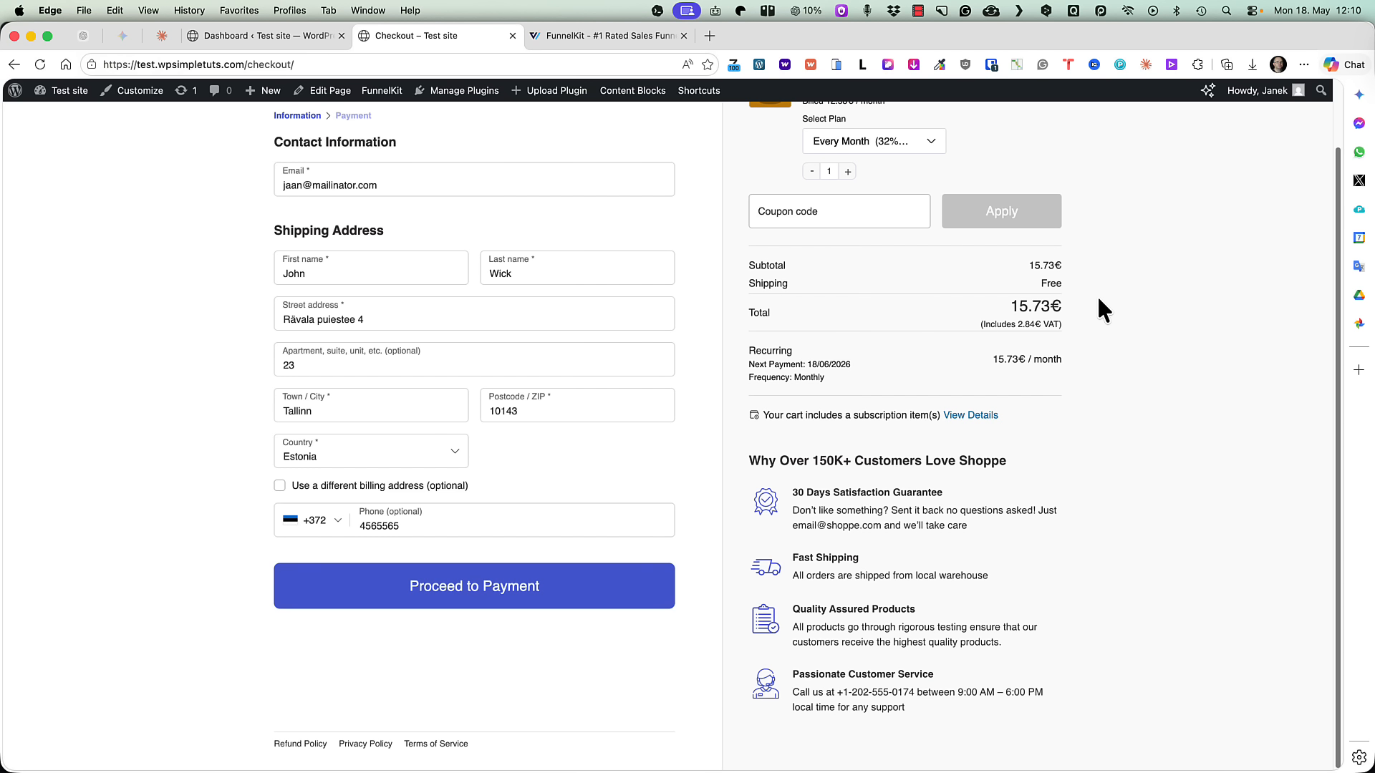
scroll(1099, 297, "up", 2)
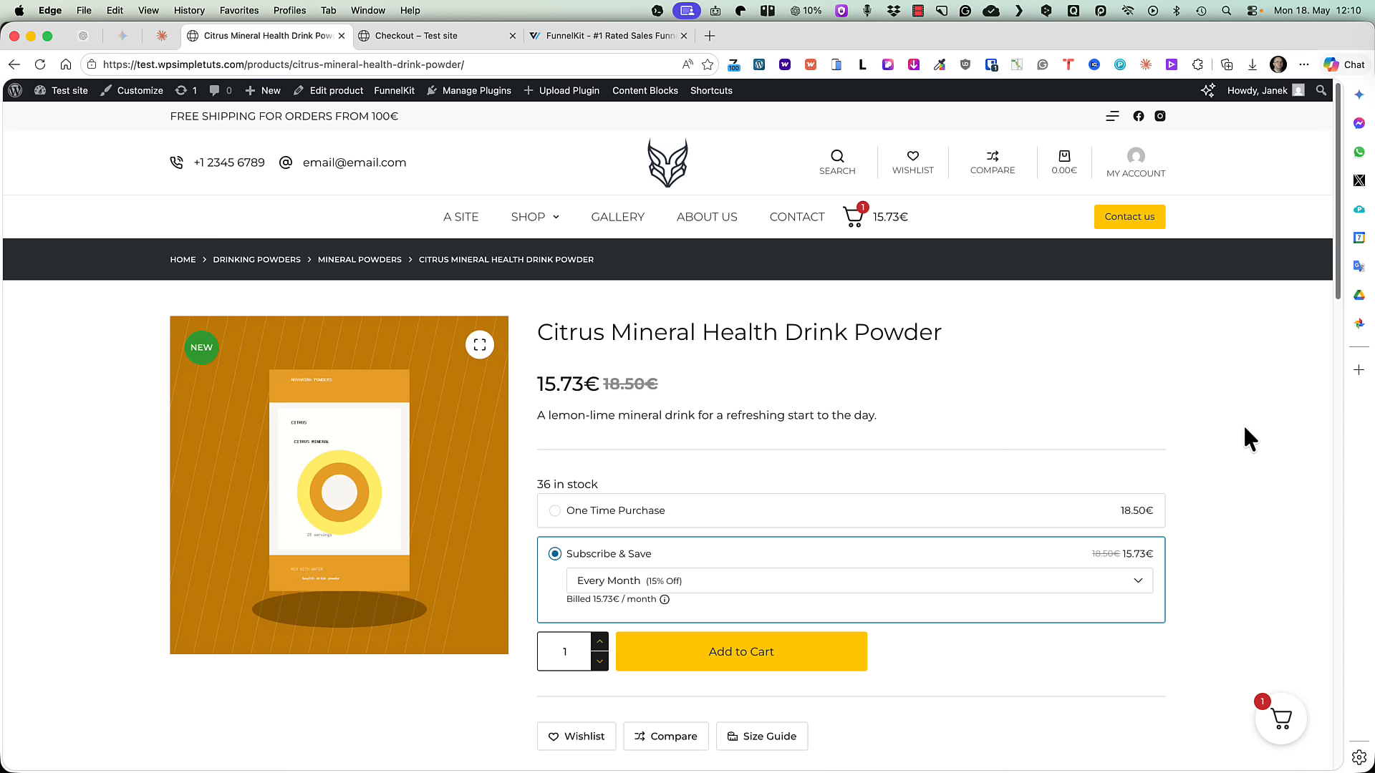
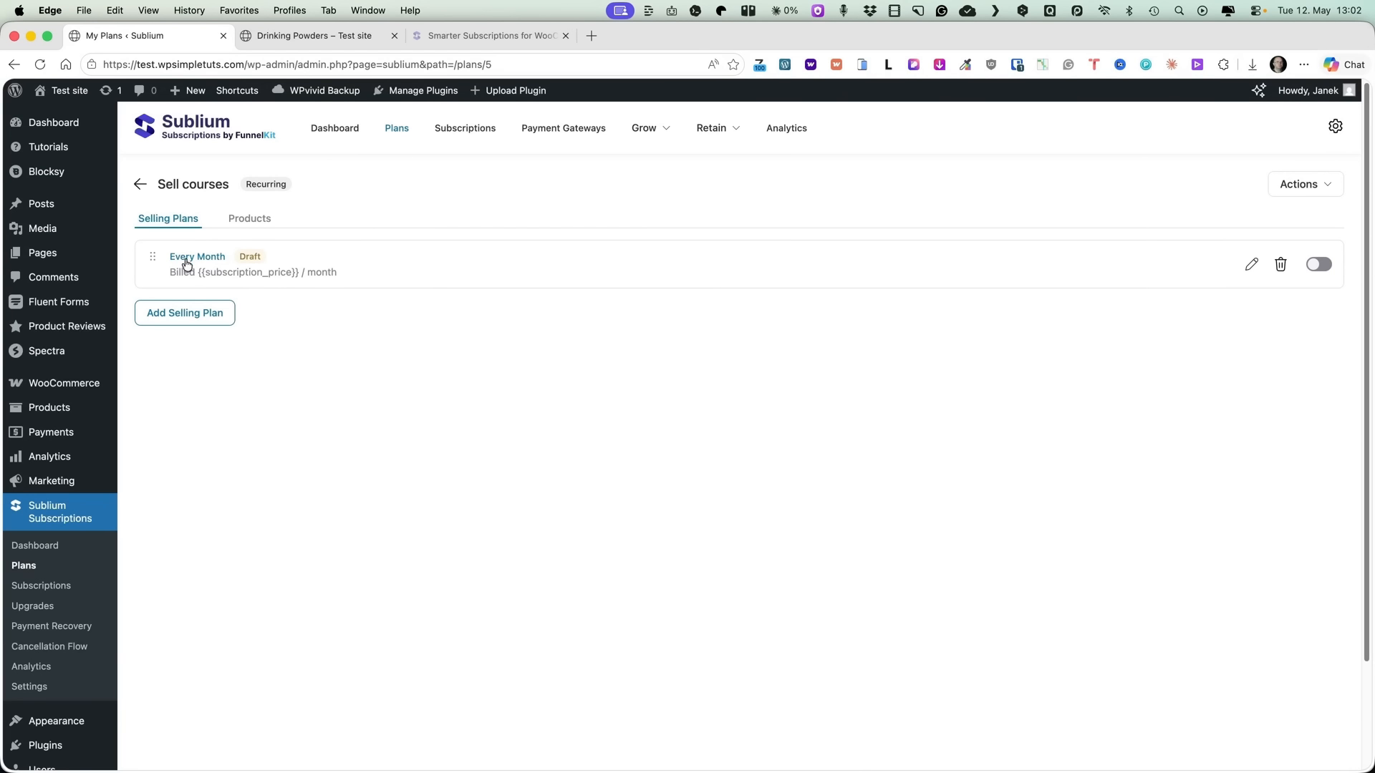
- Edit the Every Month selling plan, check the billing interval choices and set the free trial period to 2 days
left_click(1252, 265)
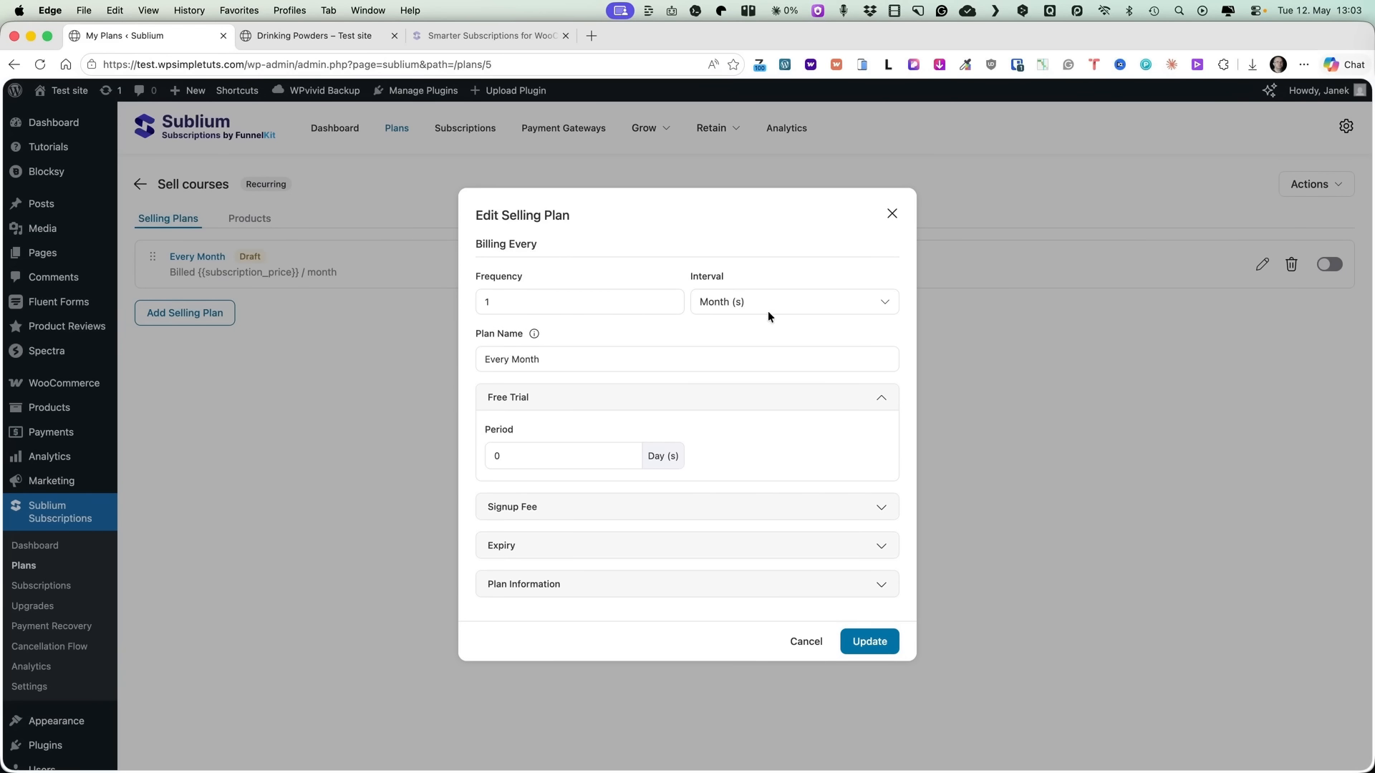
left_click(796, 300)
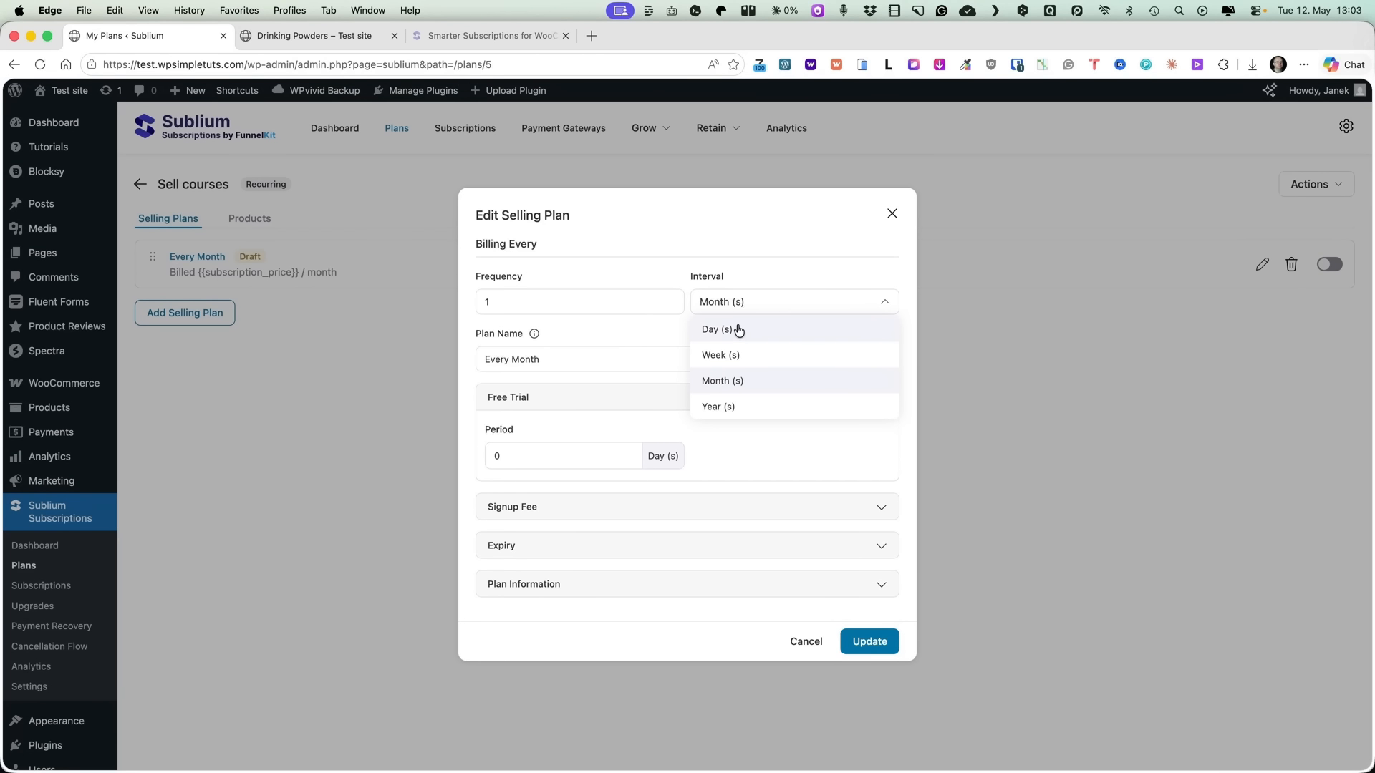
left_click(747, 279)
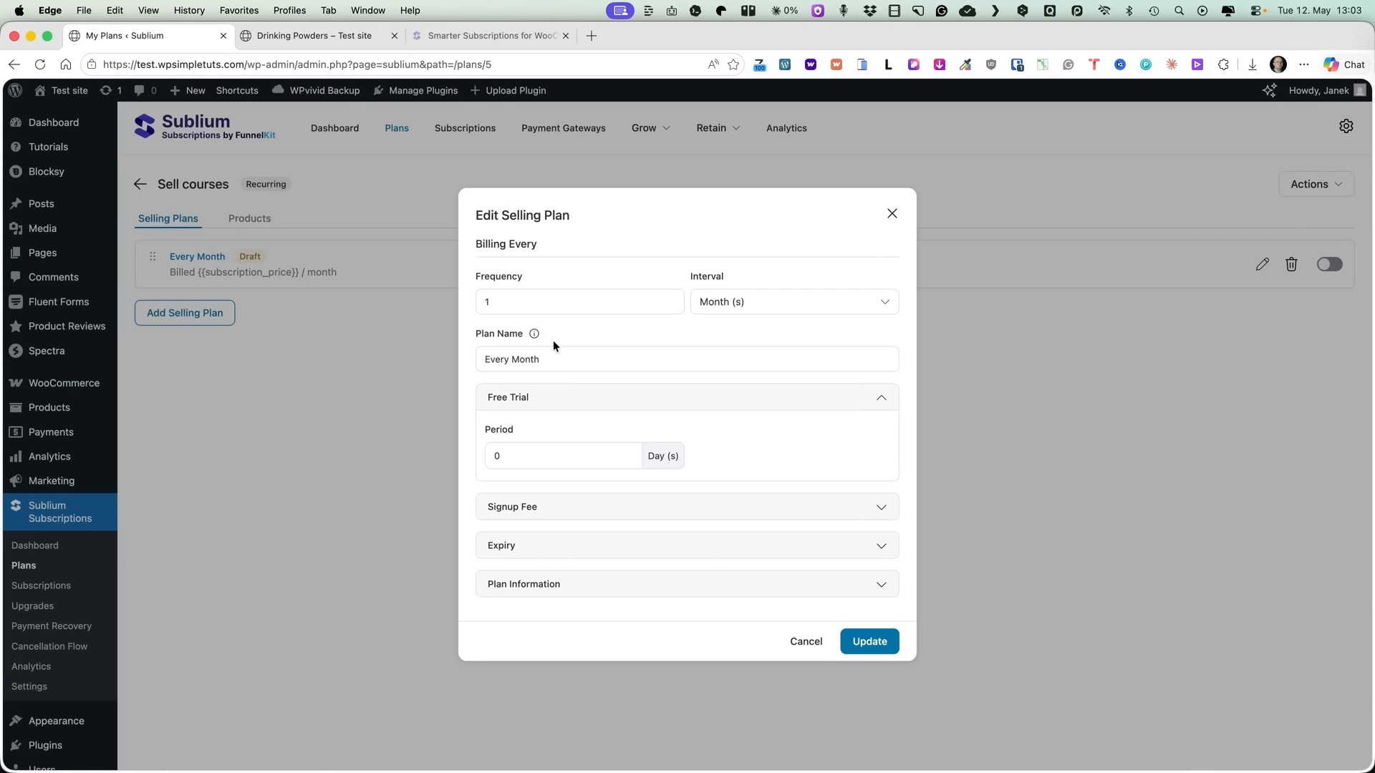
double_click(503, 454)
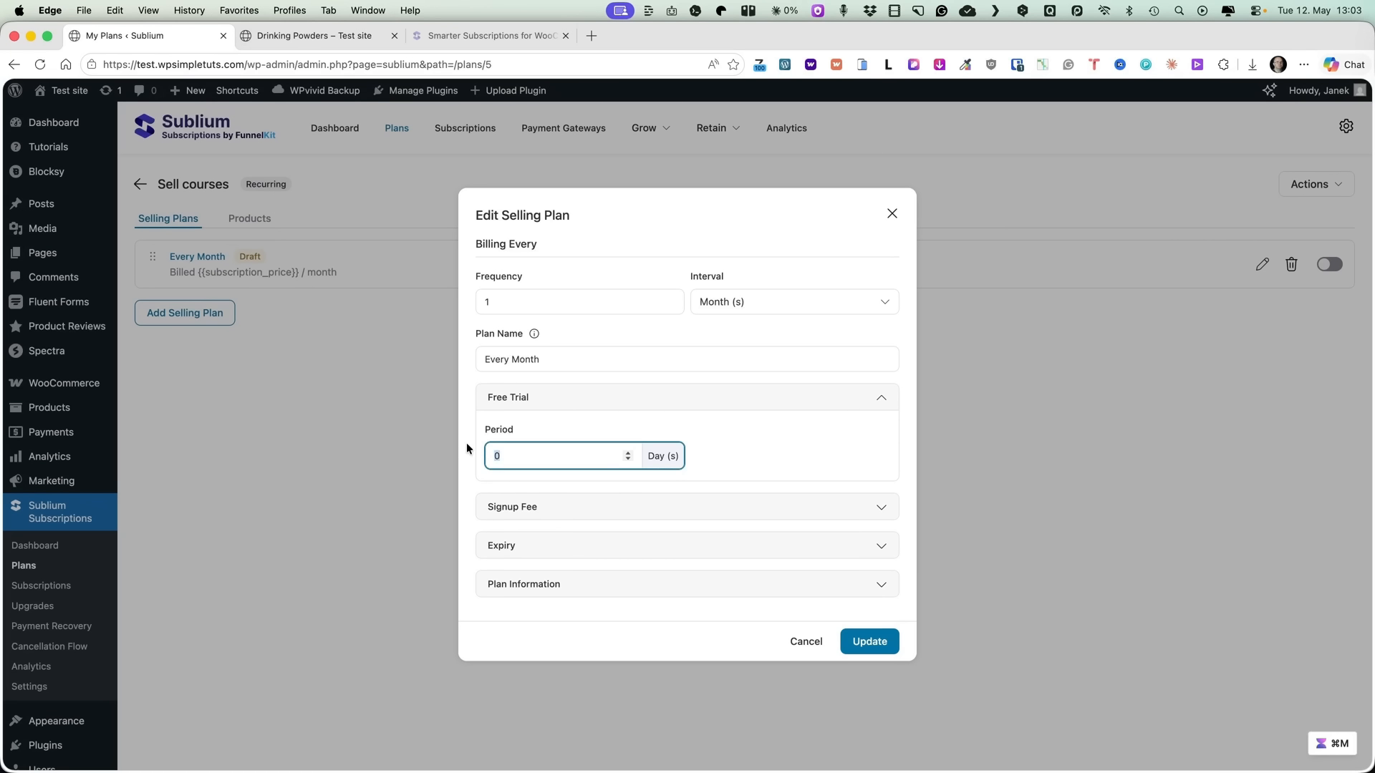
key("BackSpace")
type("2")
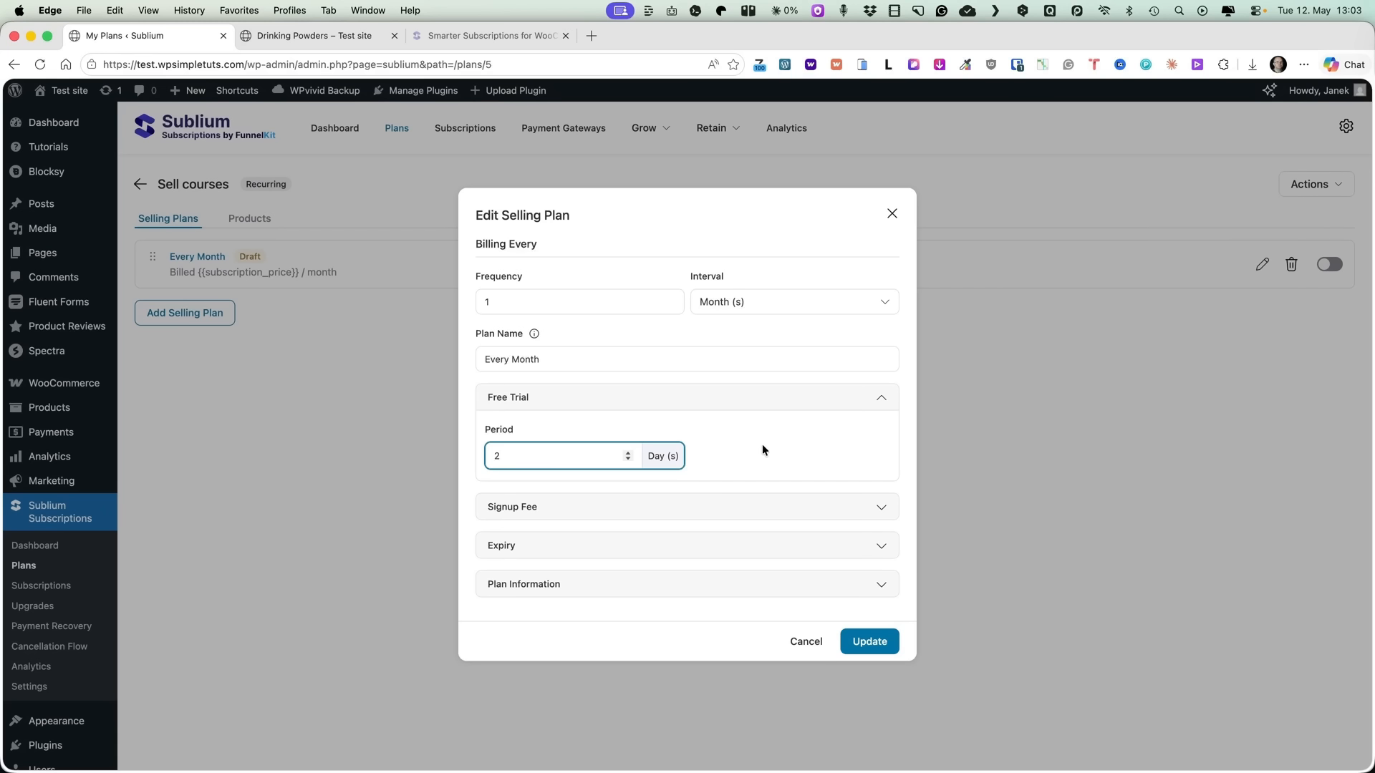
- Review the signup fee types, leaving Fixed Amount selected, and view the subscription expiry options
left_click(648, 507)
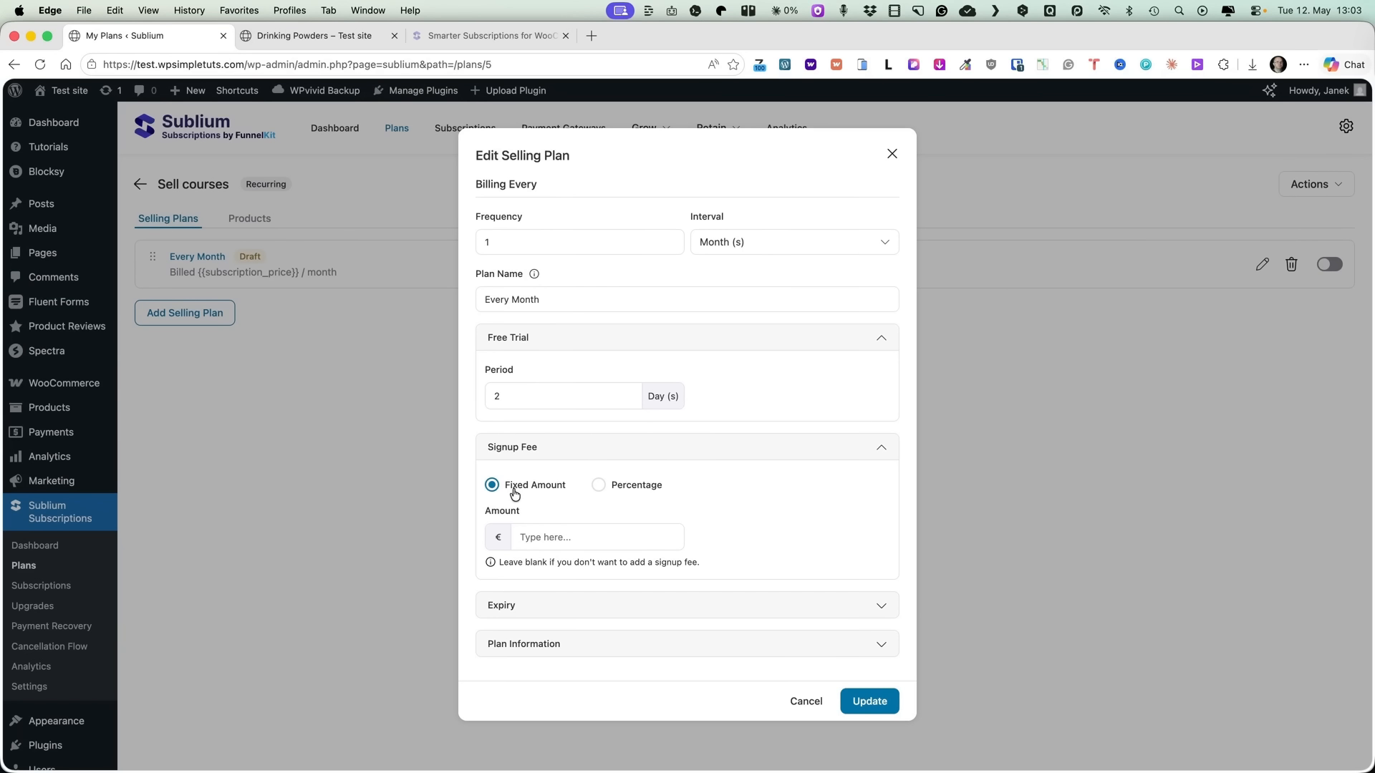
left_click(623, 487)
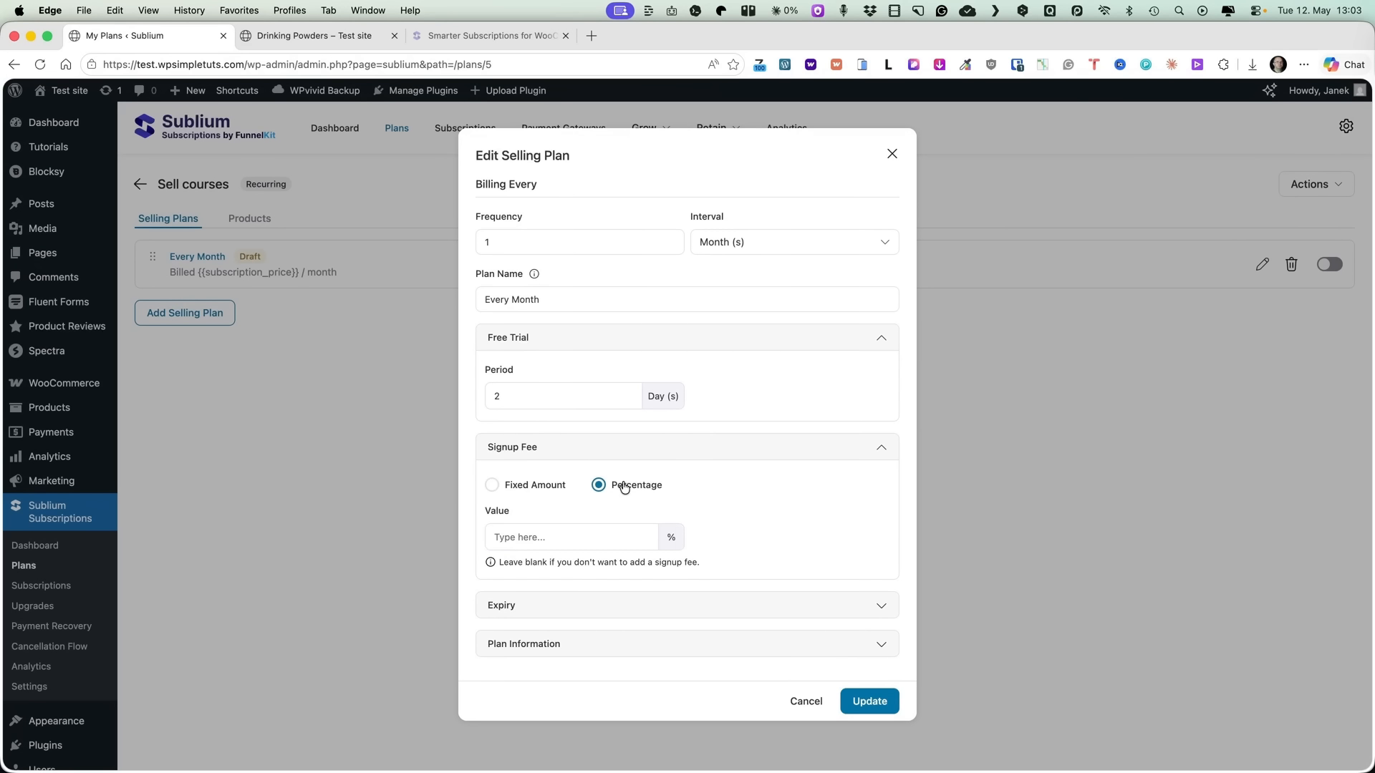
left_click(493, 485)
left_click(623, 604)
scroll(714, 513, "down", 1)
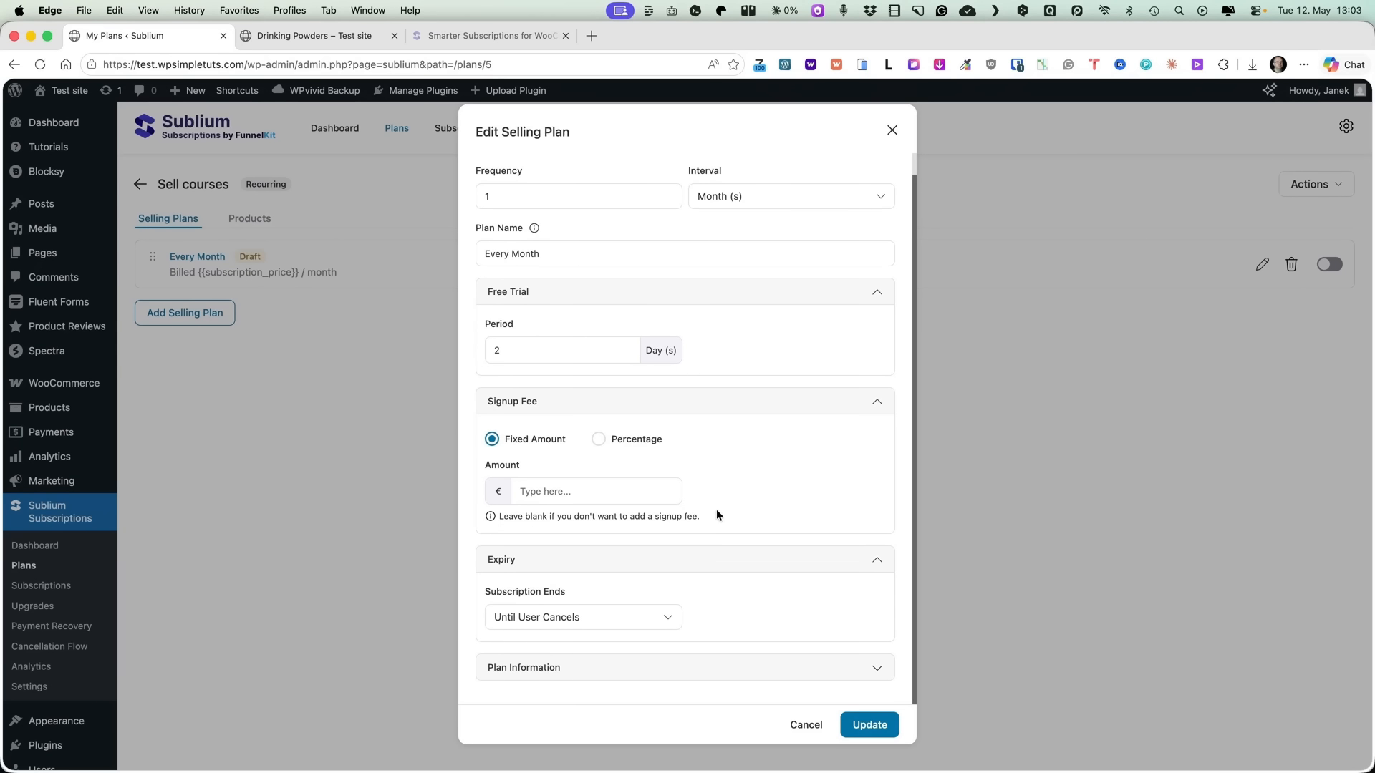
left_click(567, 615)
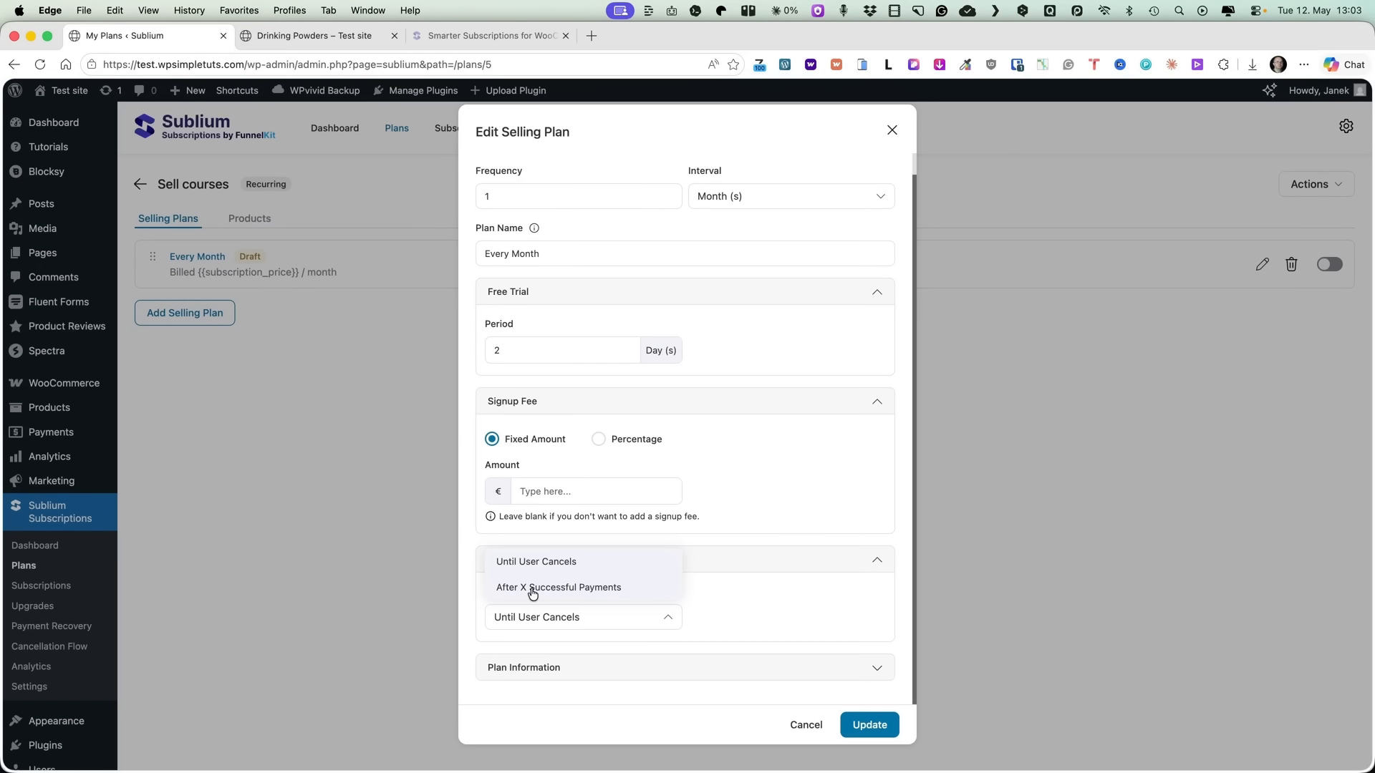
left_click(880, 635)
- Review the plan's pricing breakdown and additional description, and save the updated selling plan
left_click(648, 673)
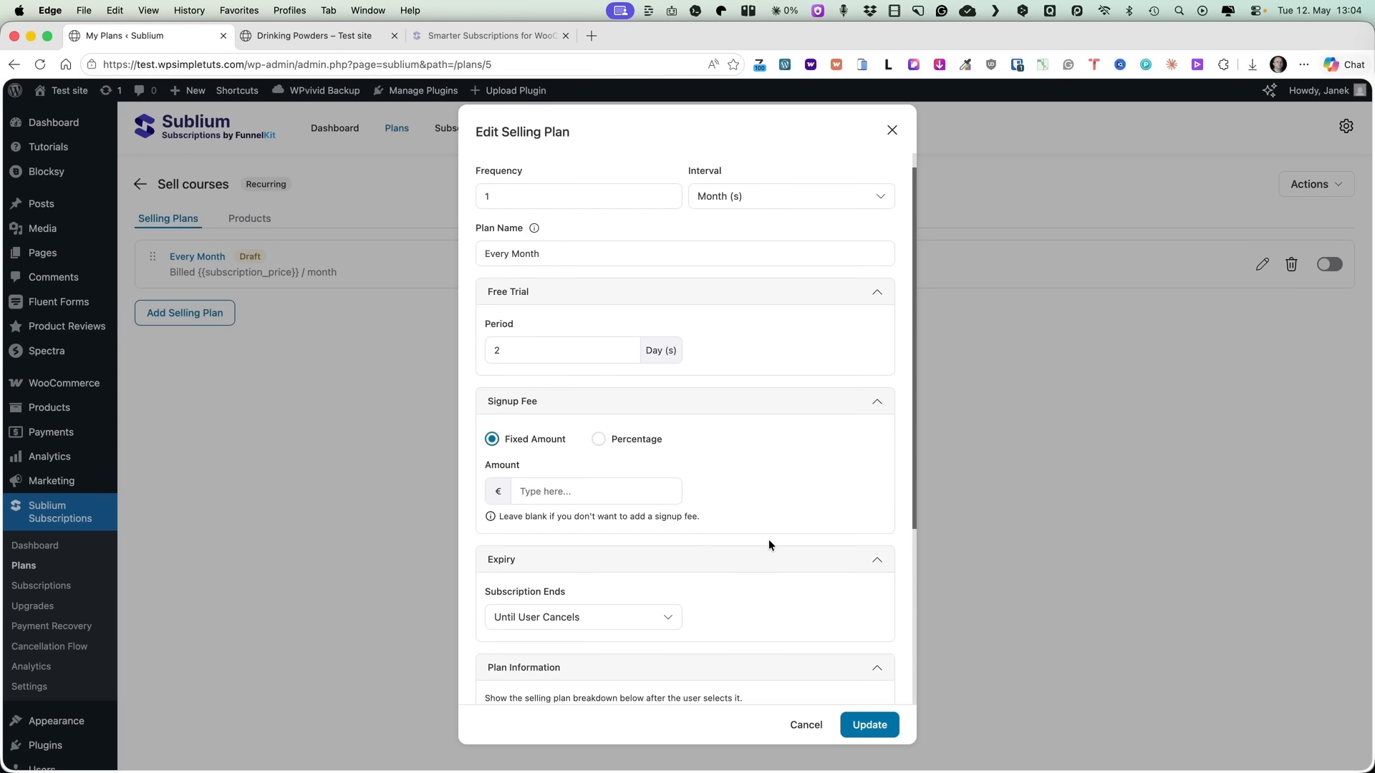
scroll(769, 540, "down", 3)
scroll(771, 540, "down", 1)
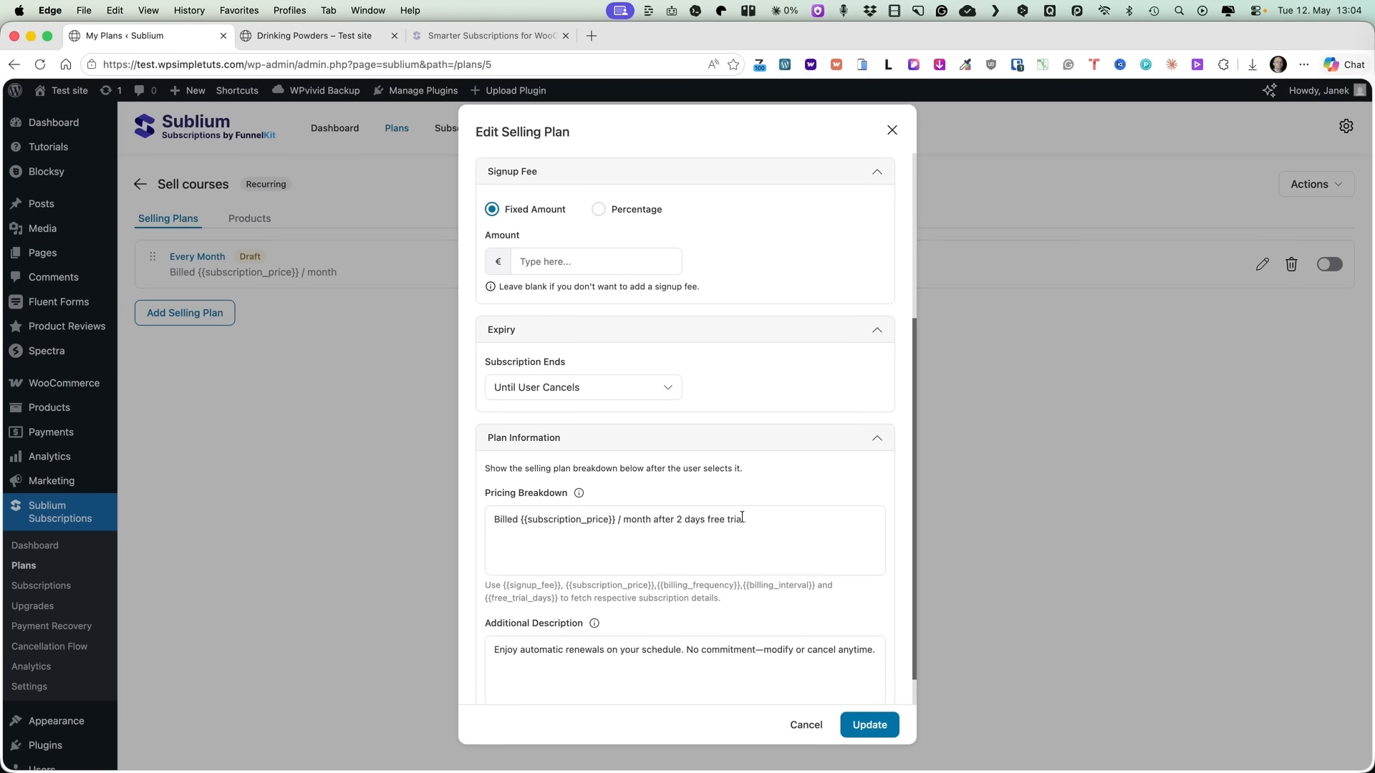
scroll(743, 519, "down", 1)
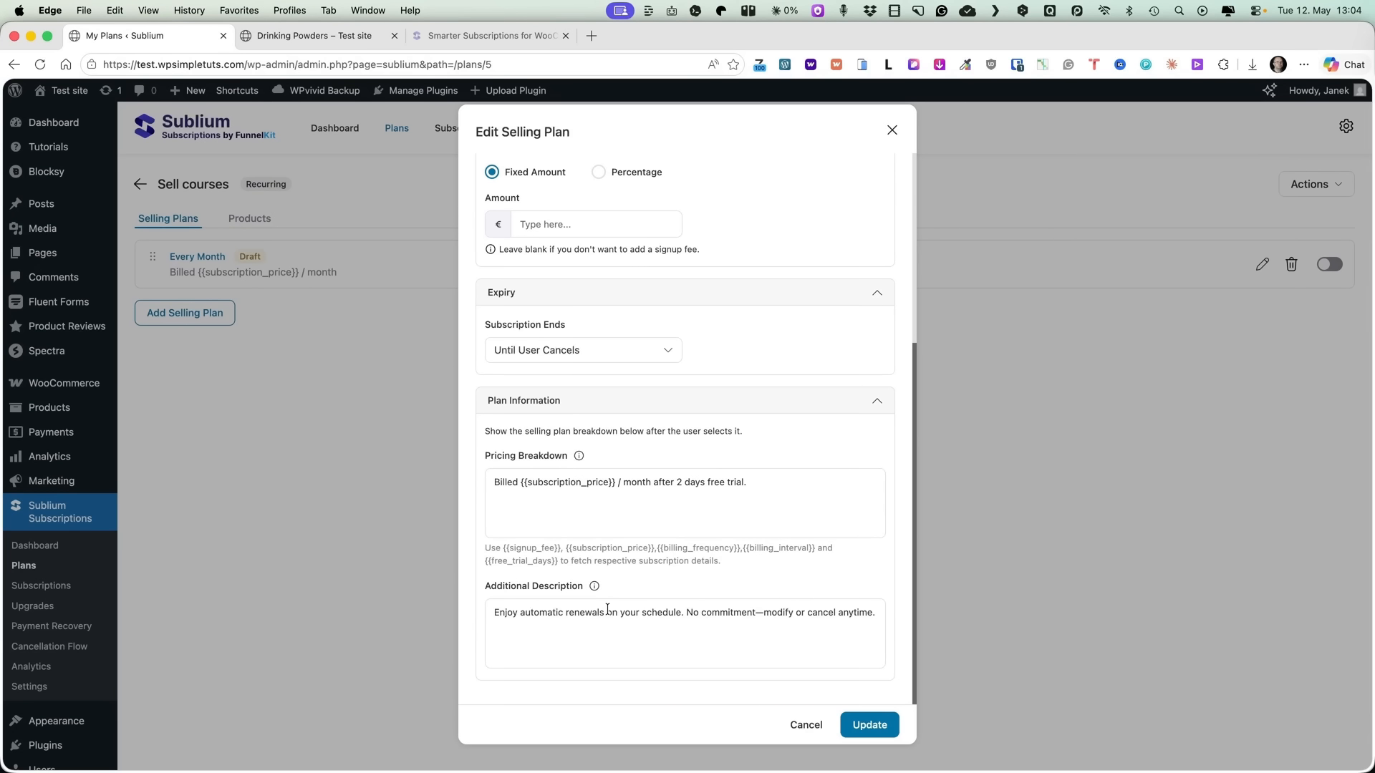
scroll(607, 610, "up", 8)
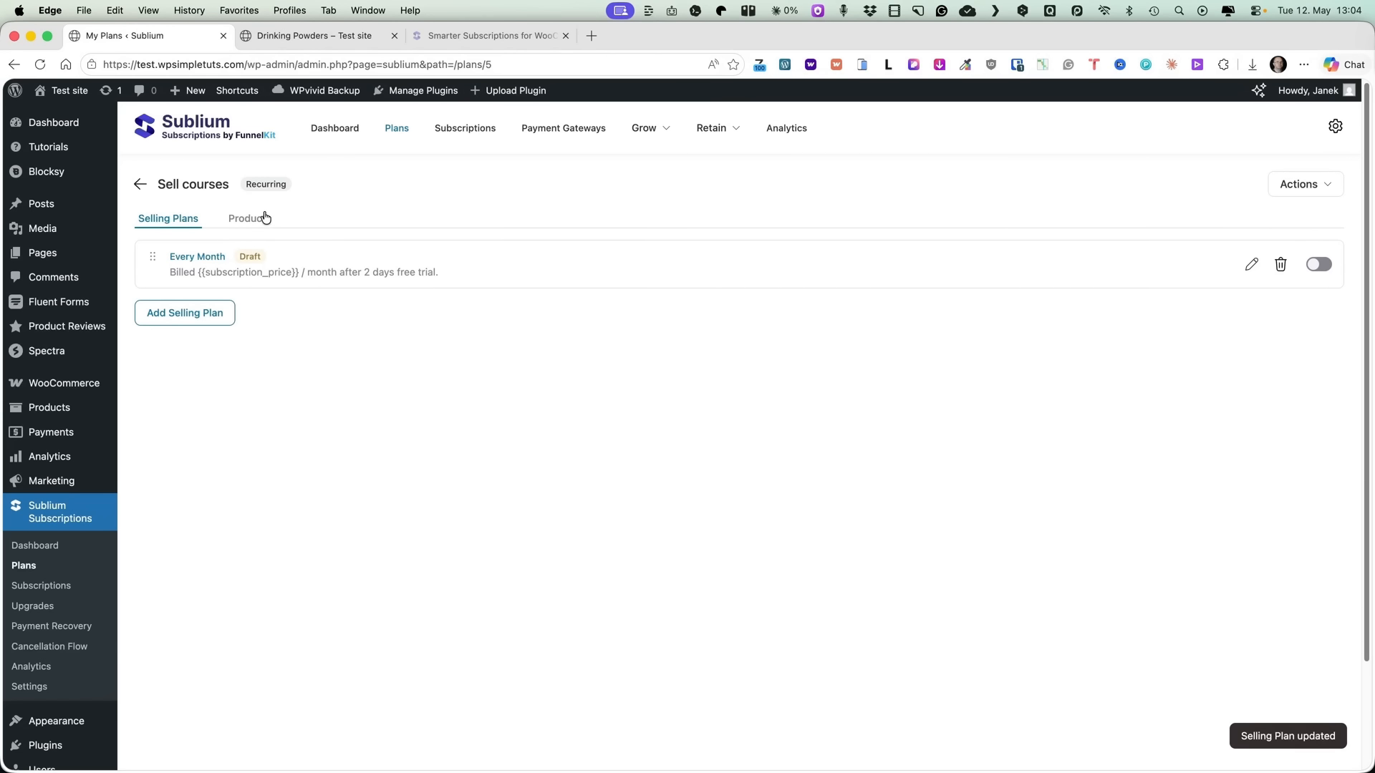
- Add the virtual product "WordPress & WooCommerce Course: Complete Guide to E-Commerce" to the Sell courses plan, browsing the product categories on the way
left_click(265, 218)
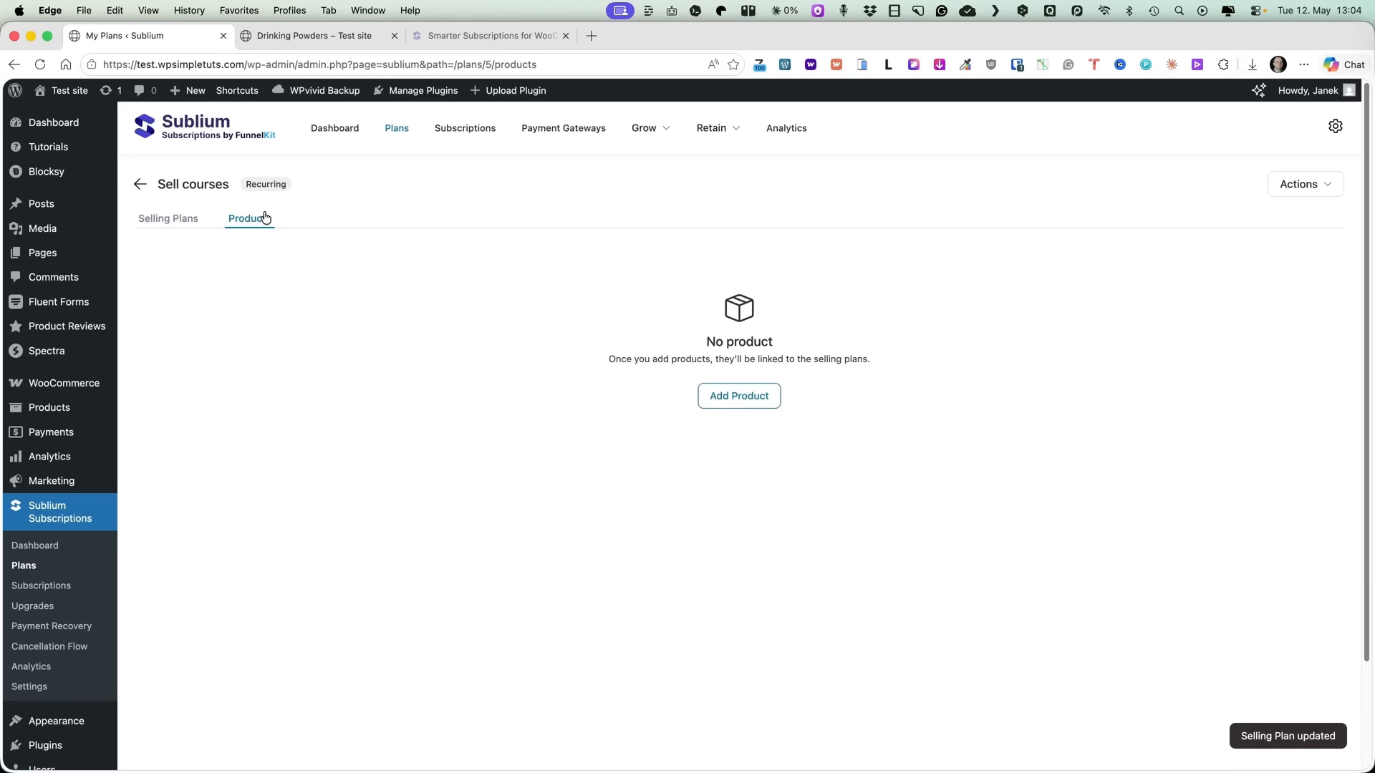
left_click(757, 394)
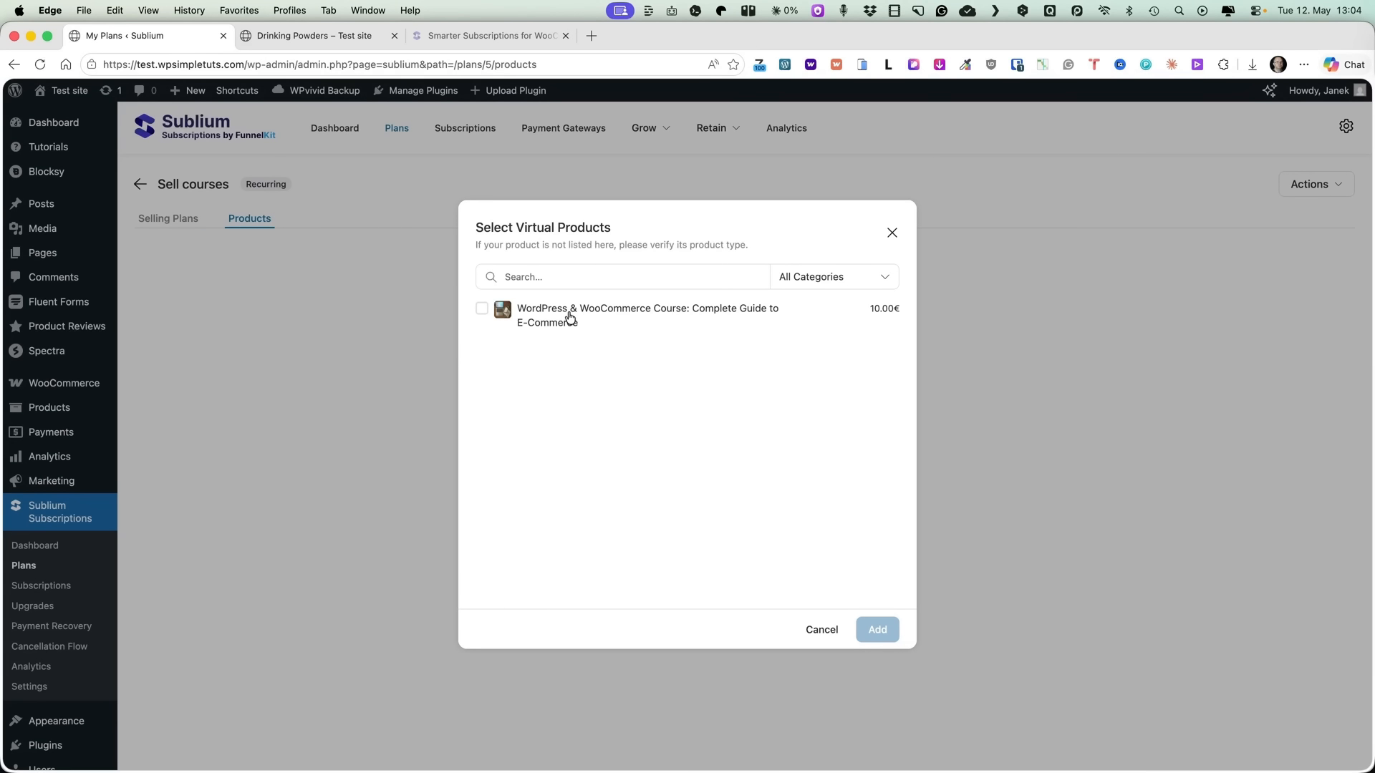
left_click(571, 317)
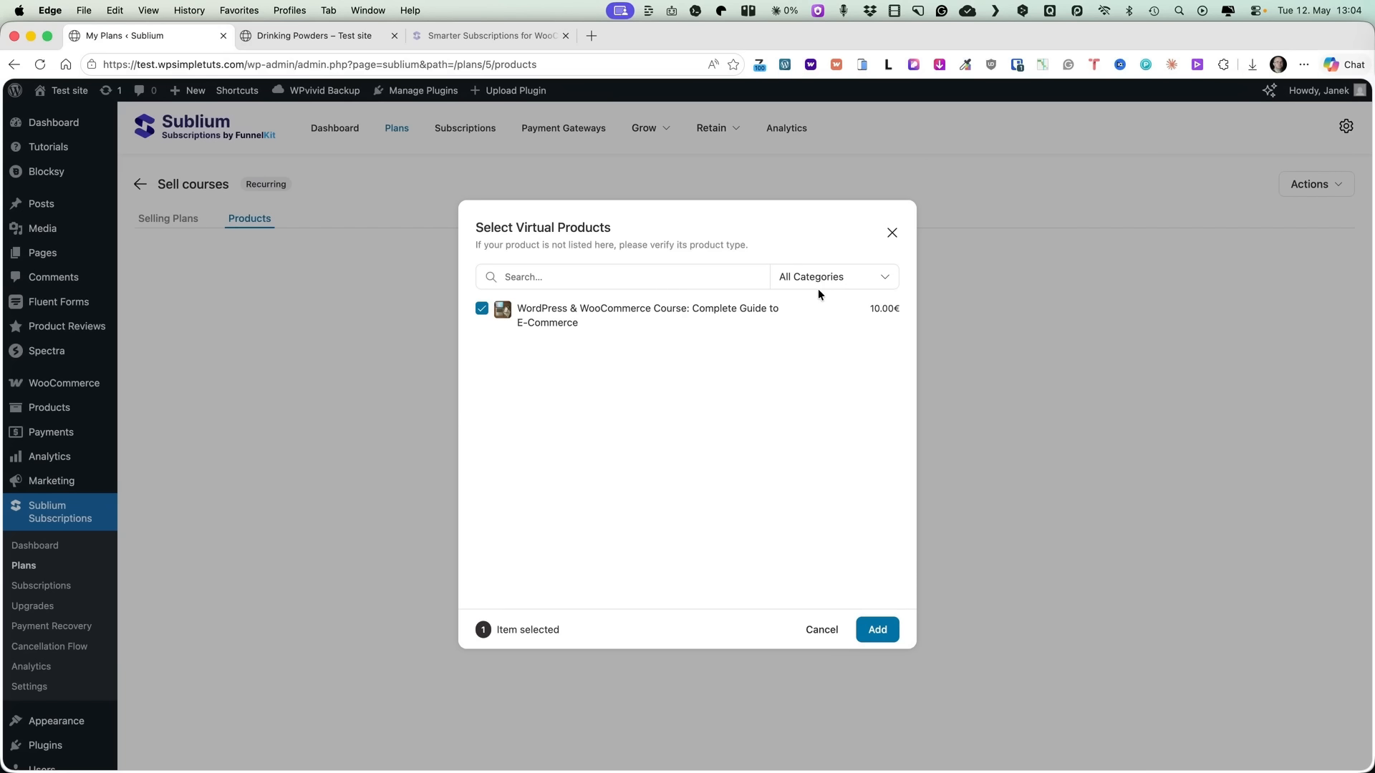
left_click(833, 278)
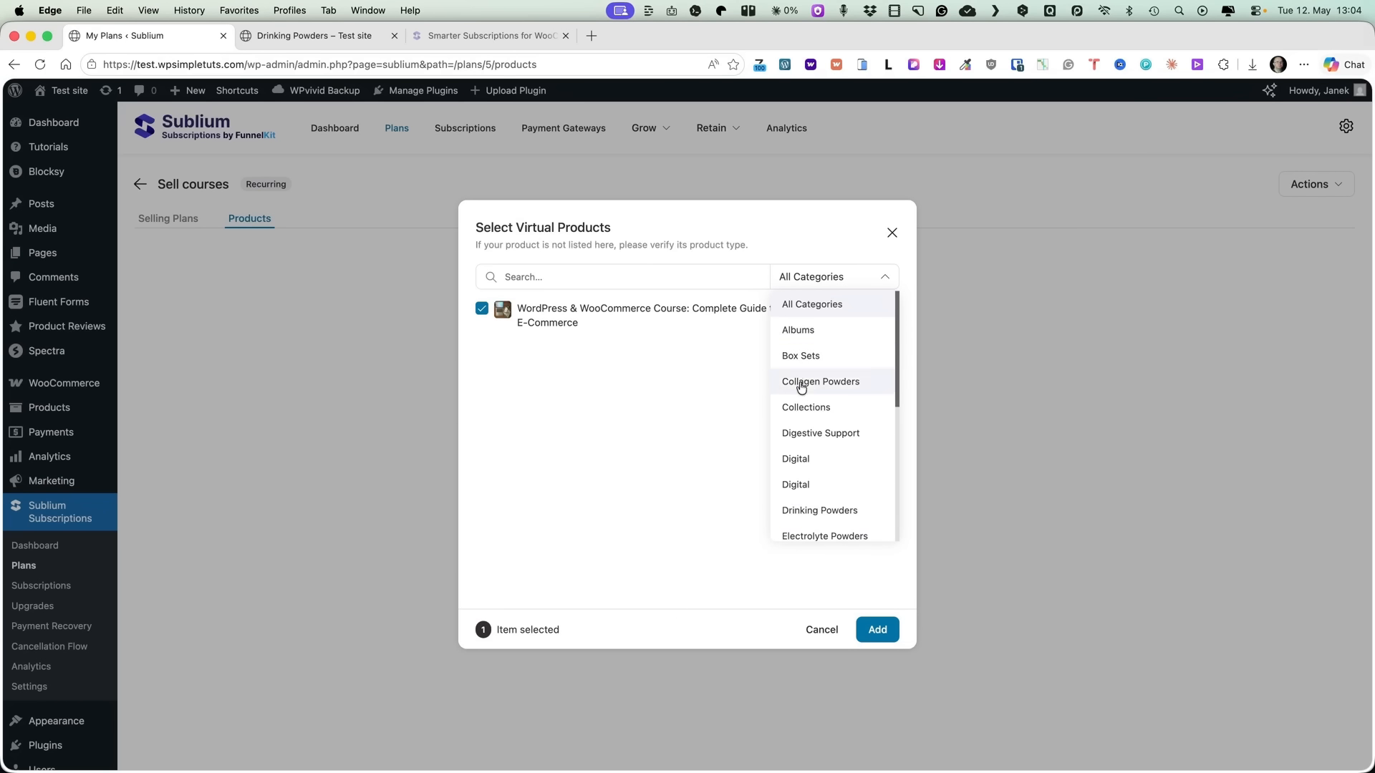
scroll(809, 441, "down", 5)
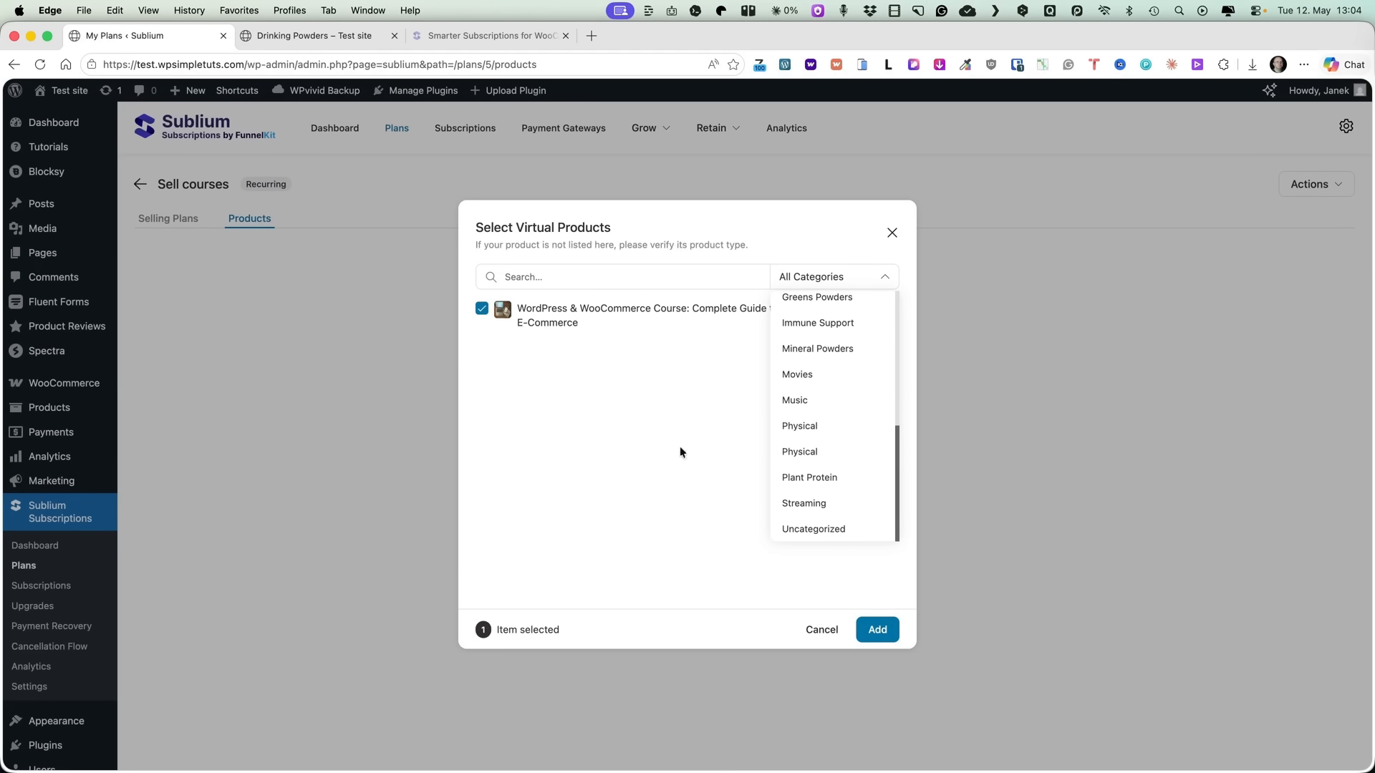
left_click(604, 448)
left_click(885, 630)
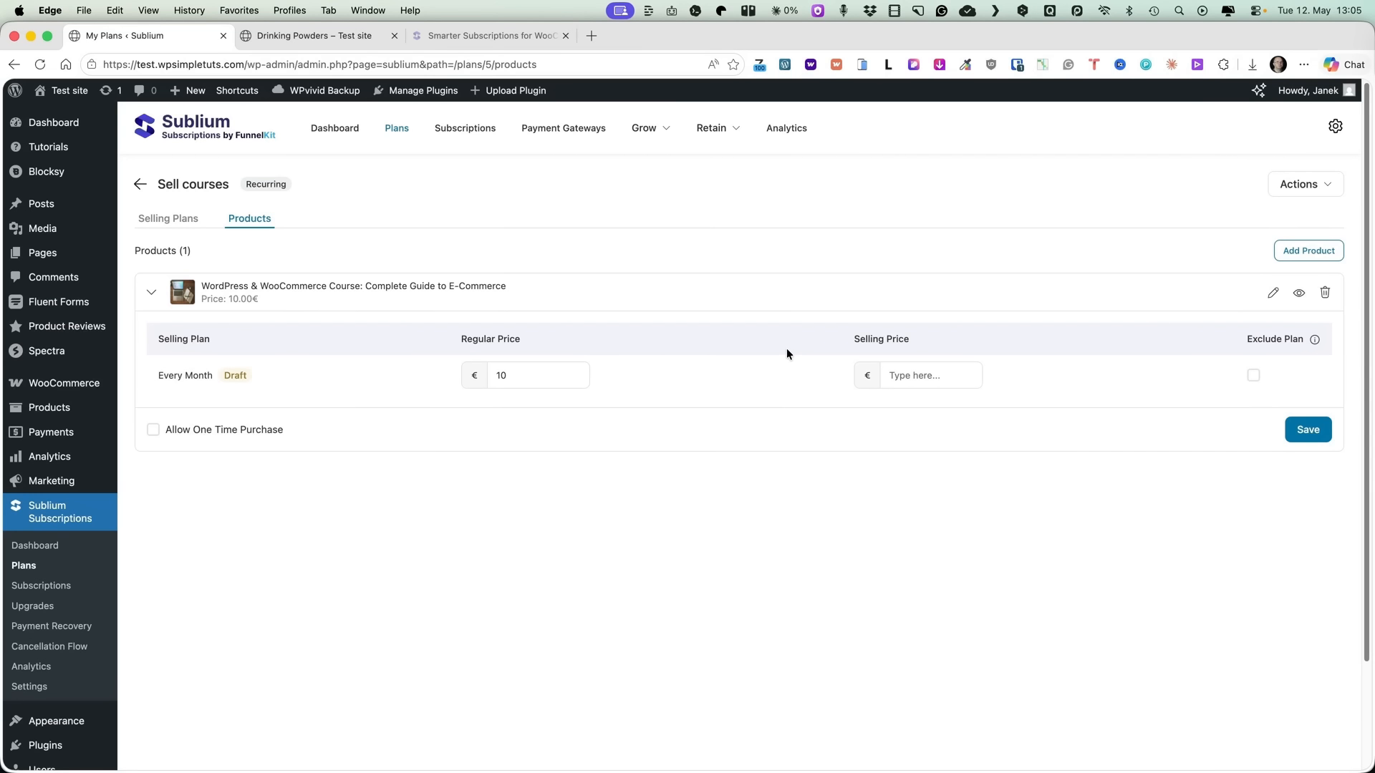
- Save the course's plan pricing and activate the Every Month selling plan
left_click(1312, 428)
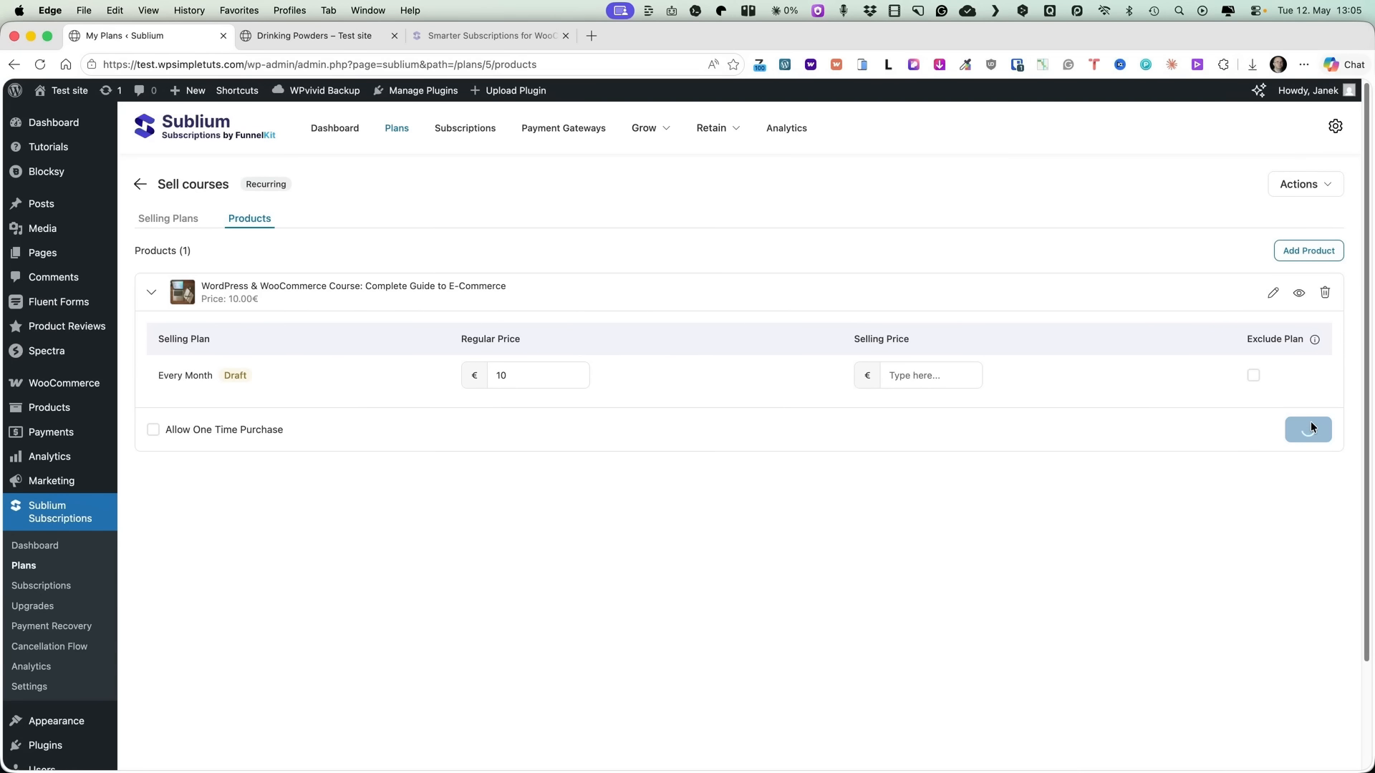
left_click(154, 221)
left_click(1317, 265)
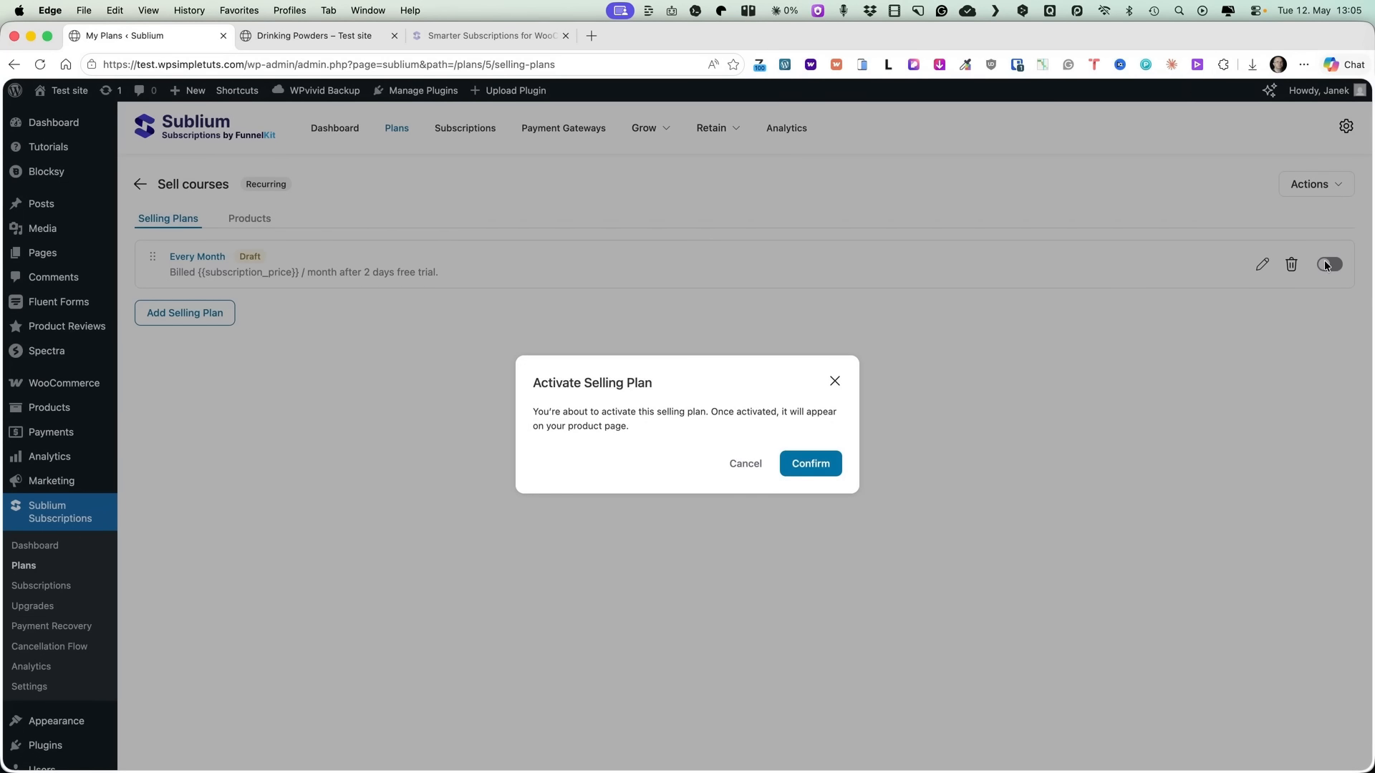
left_click(816, 467)
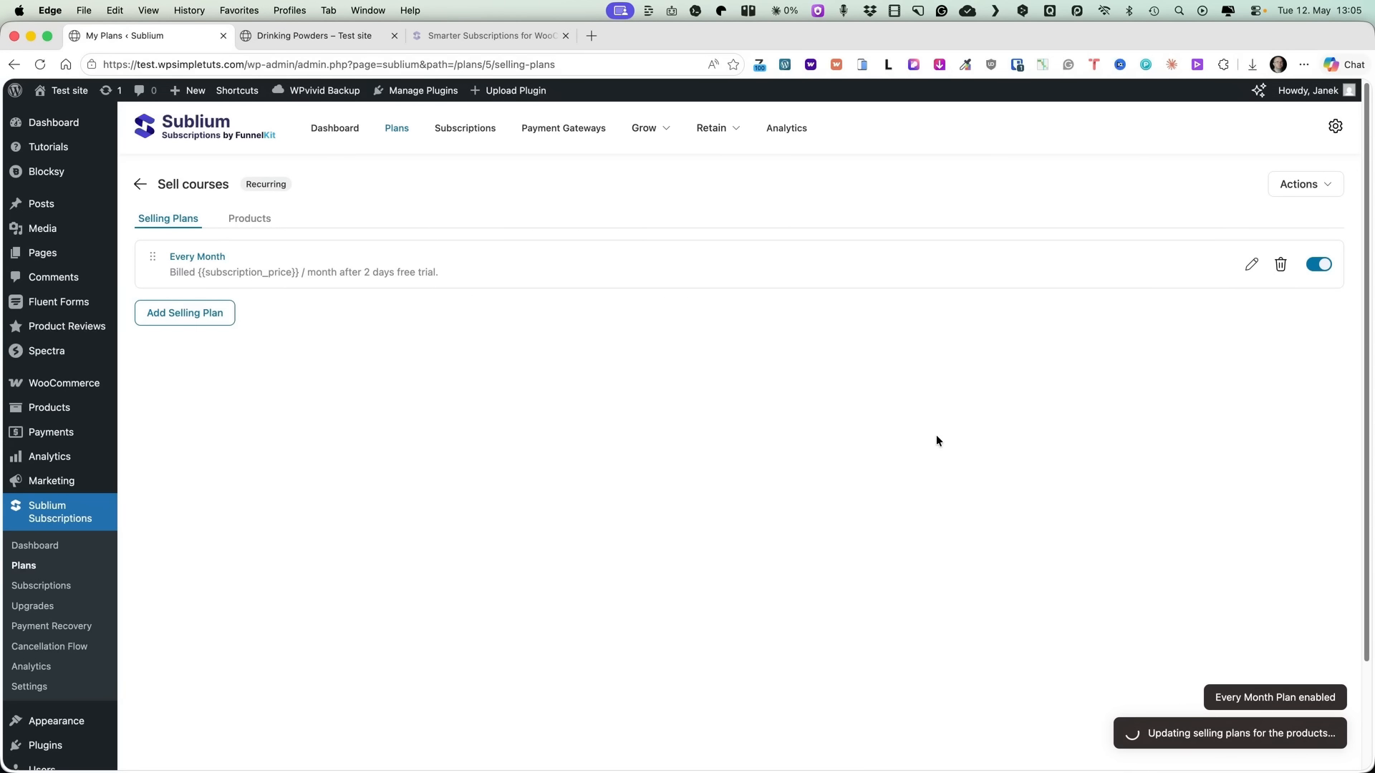
- Switch to the shop page, open the WordPress & WooCommerce Course product and review its monthly price
left_click(312, 37)
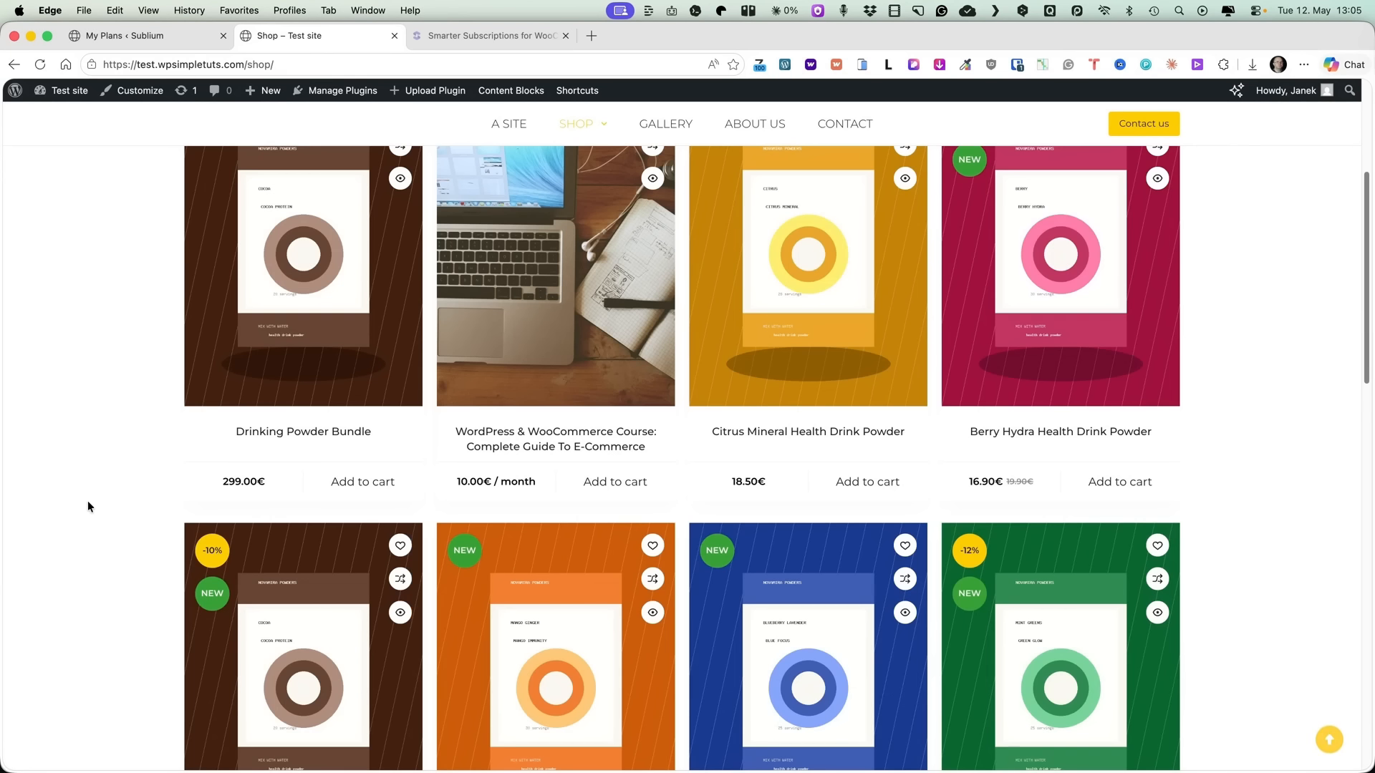
scroll(87, 500, "up", 2)
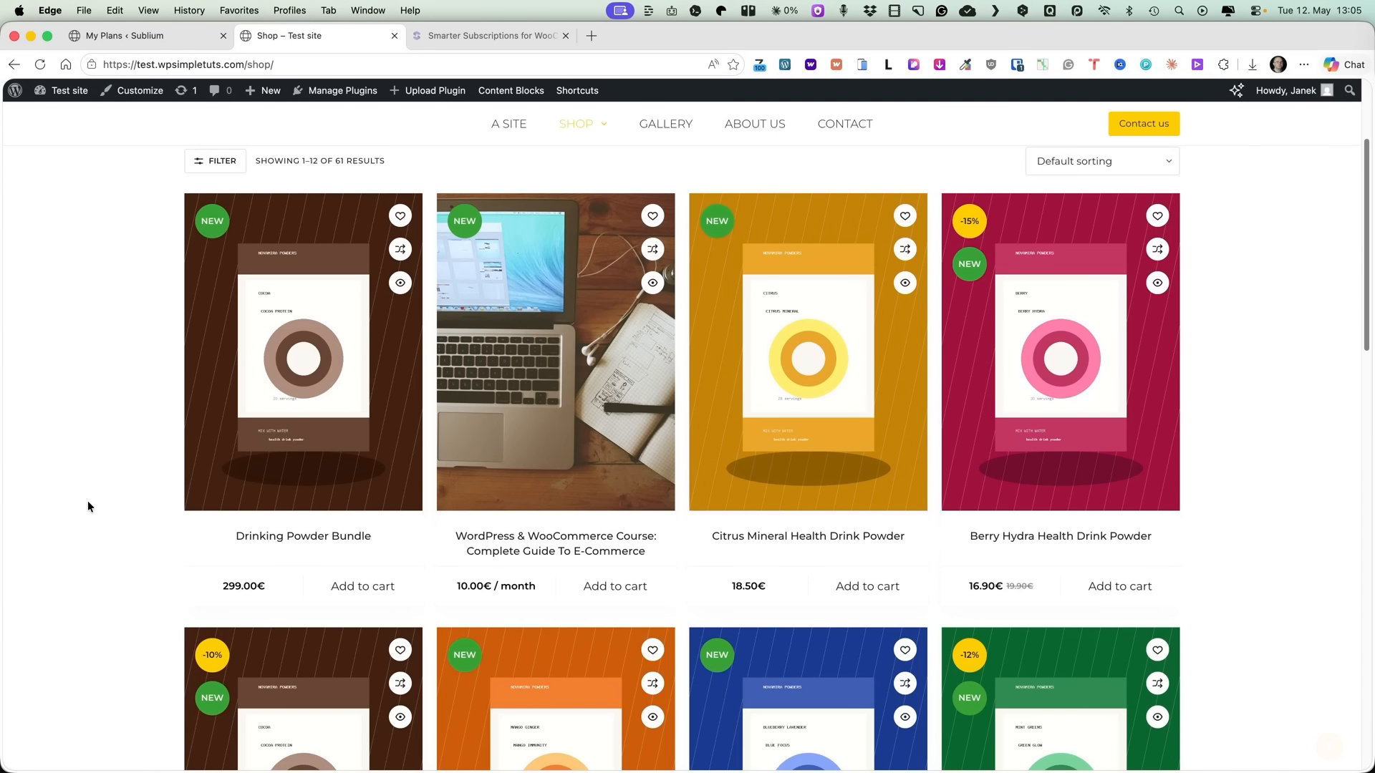
left_click(556, 395)
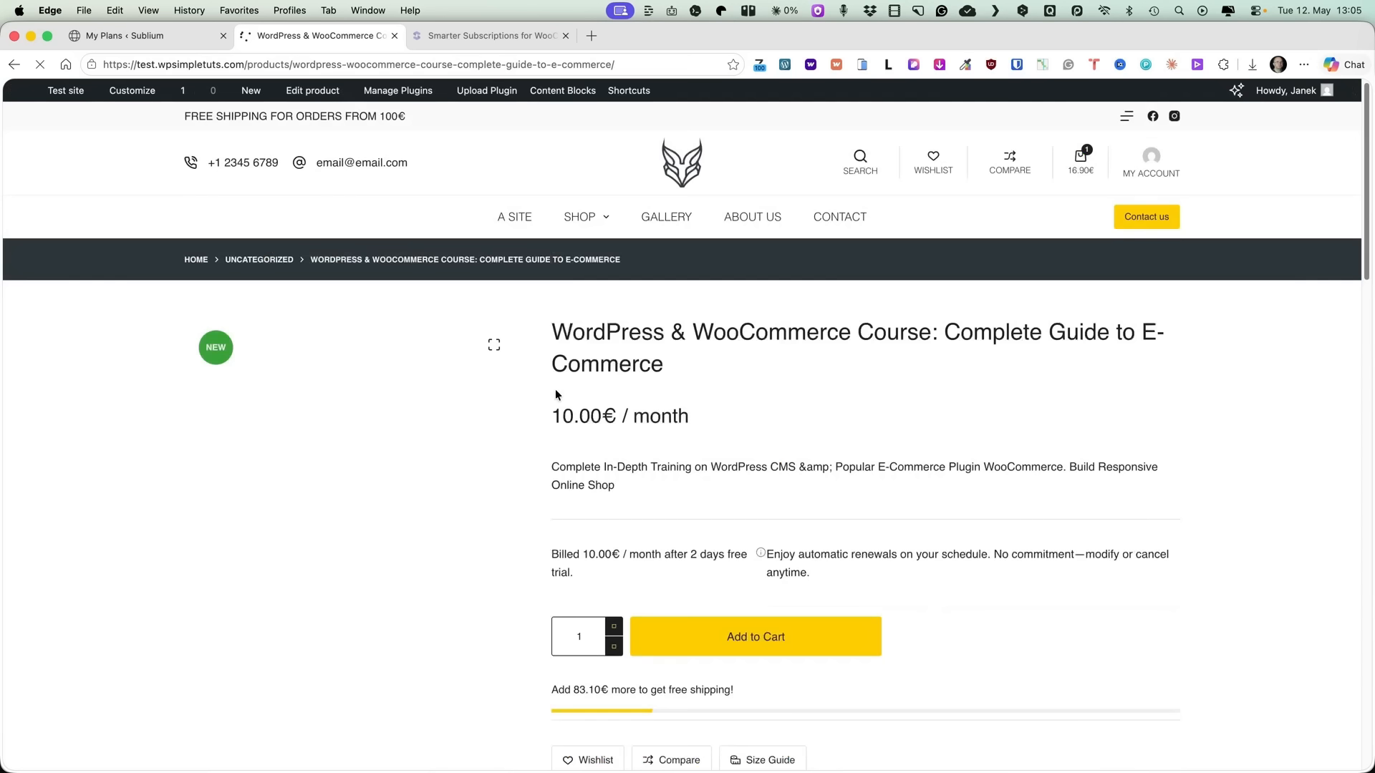
left_click_drag(741, 445, 550, 438)
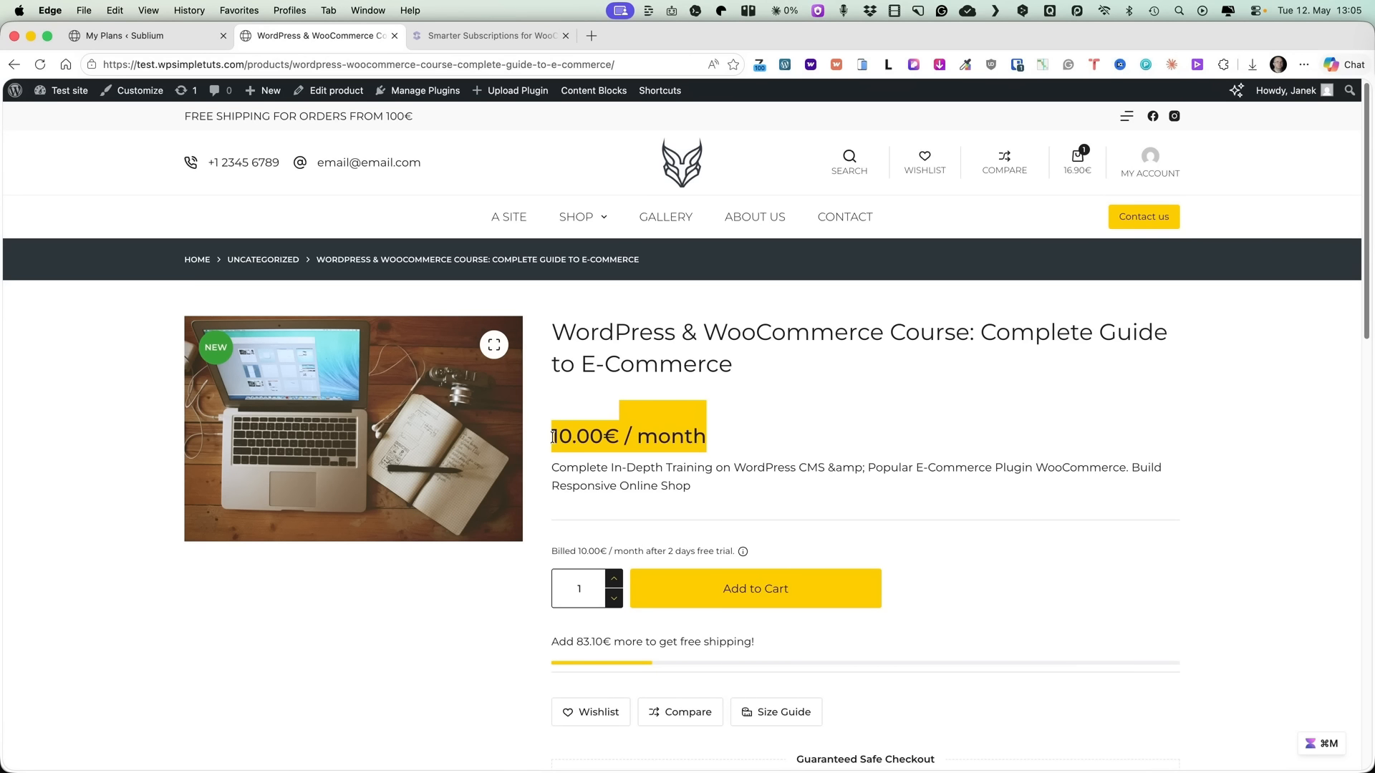
left_click(776, 449)
- Add the course to the cart, remove Berry Hydra Health Drink Powder and proceed to checkout
scroll(826, 565, "down", 2)
left_click(753, 478)
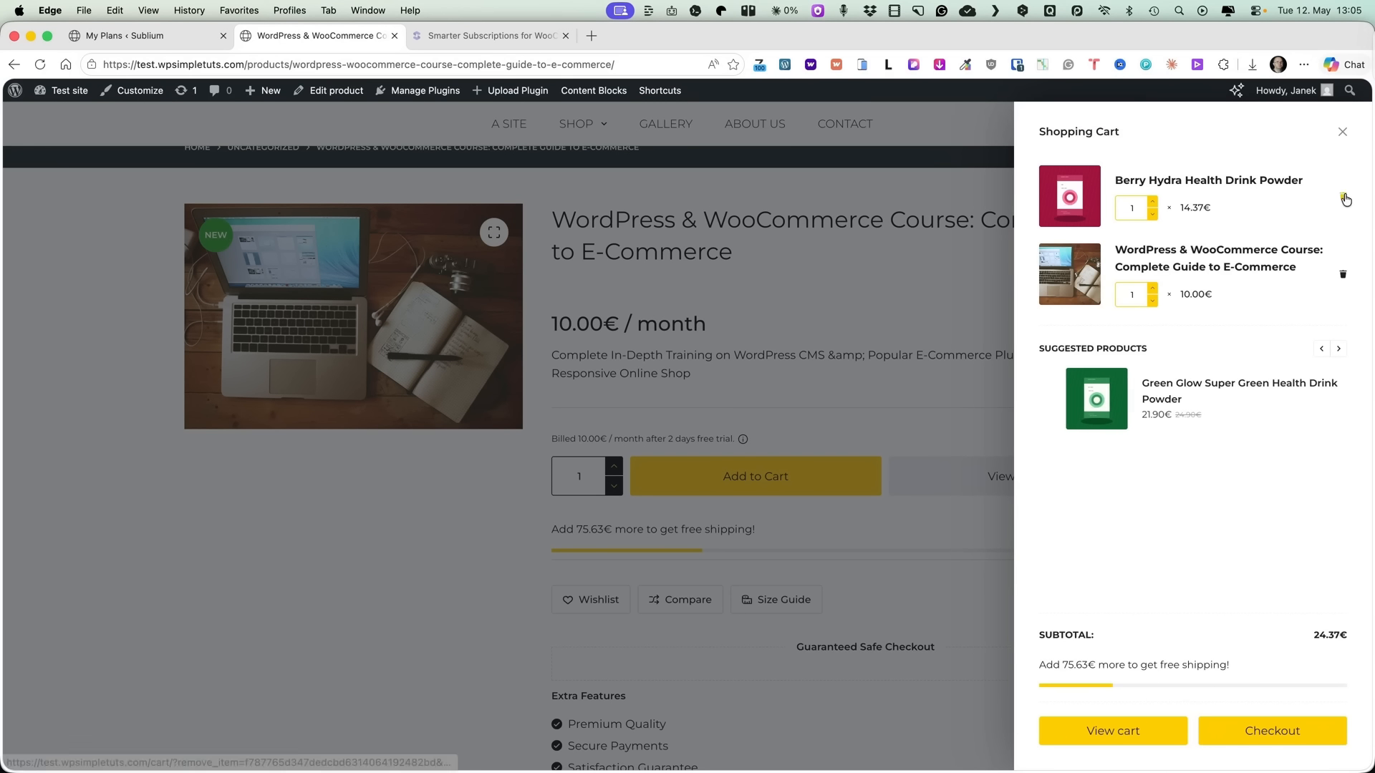
left_click(1342, 197)
left_click(1272, 734)
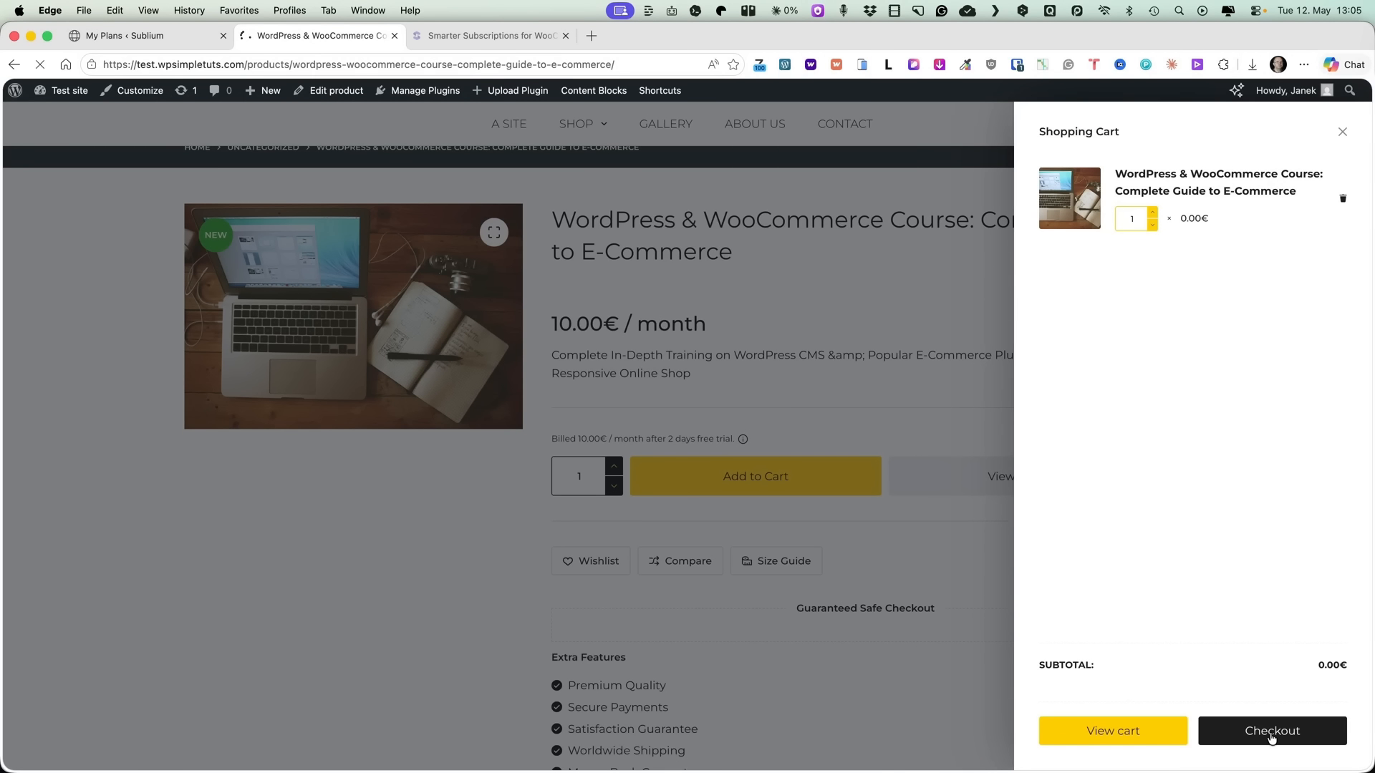
- Review the order summary's next payment and frequency, and view the subscription's recurring total details
scroll(110, 427, "down", 5)
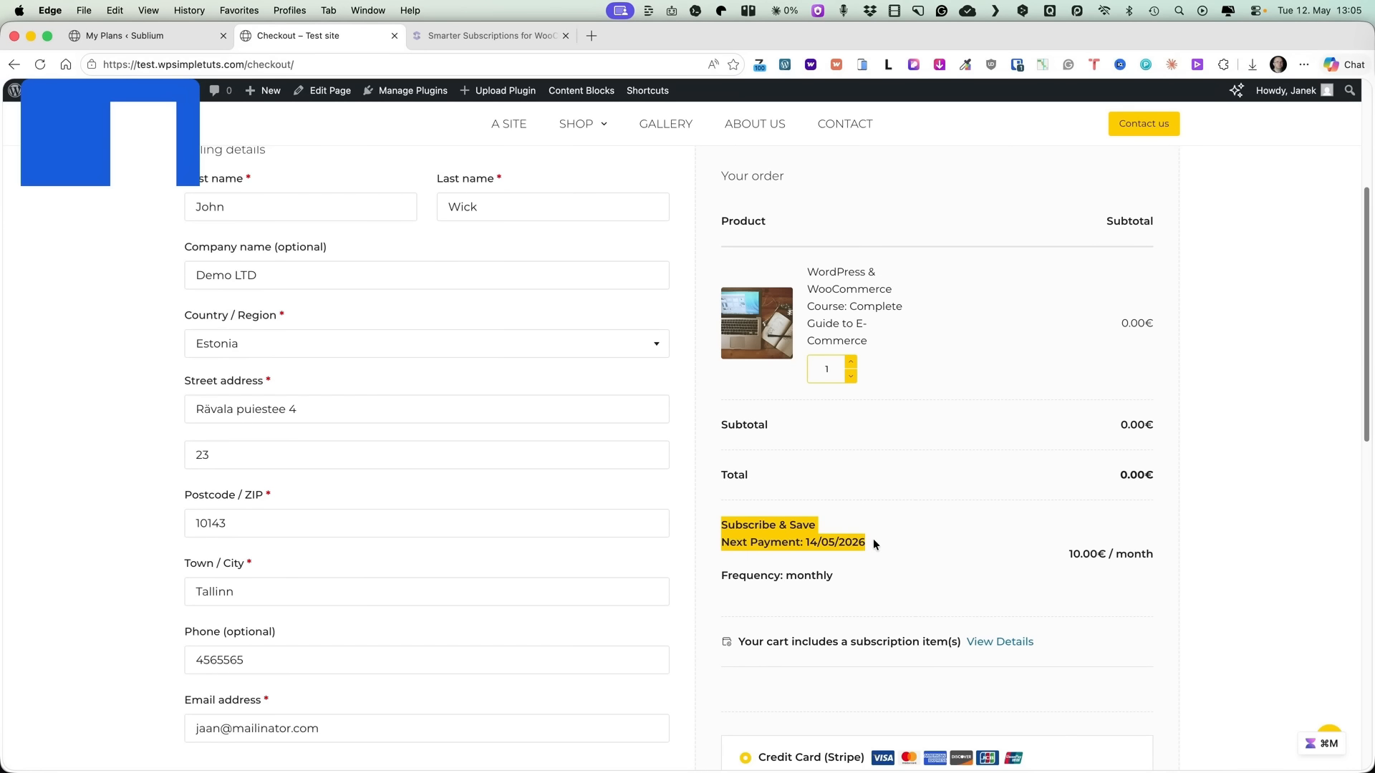
left_click(940, 524)
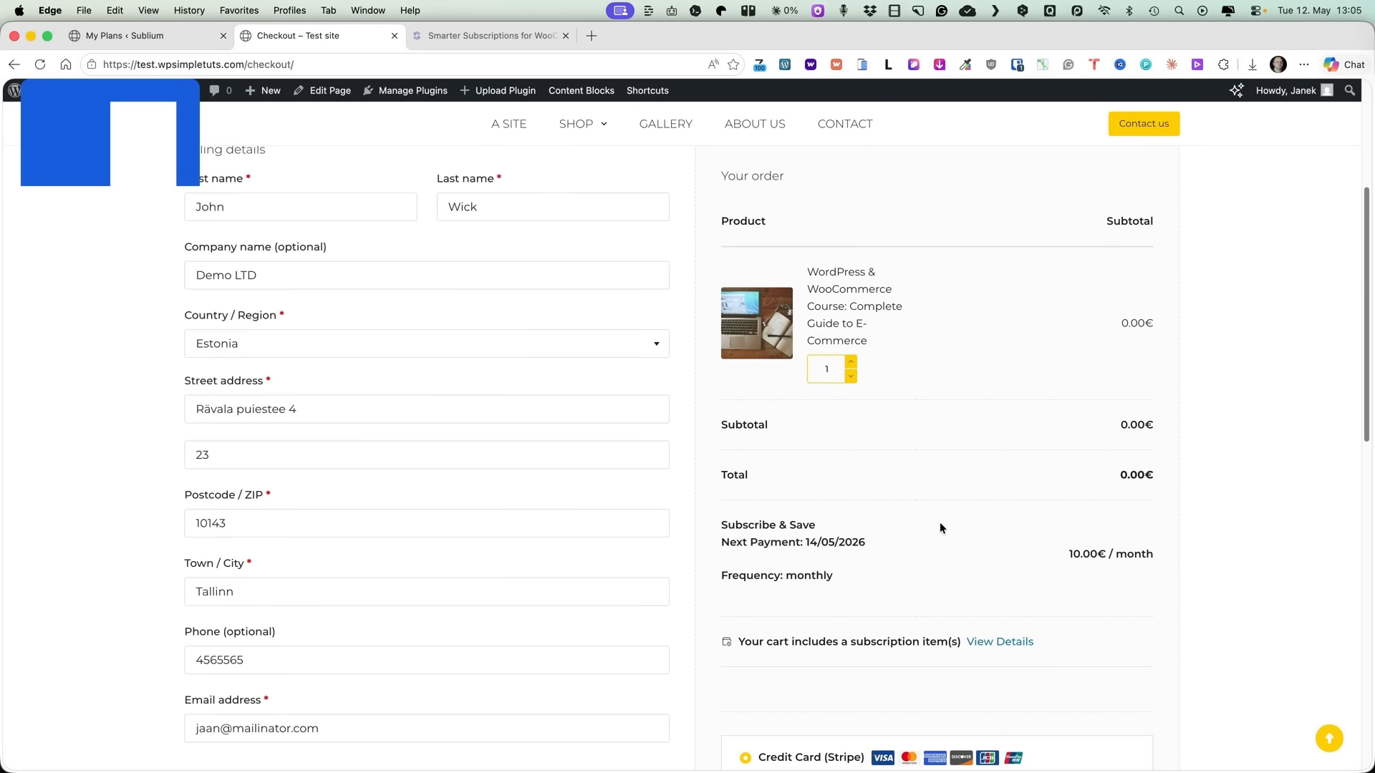
scroll(940, 528, "down", 2)
left_click_drag(850, 528, 717, 524)
scroll(888, 544, "down", 1)
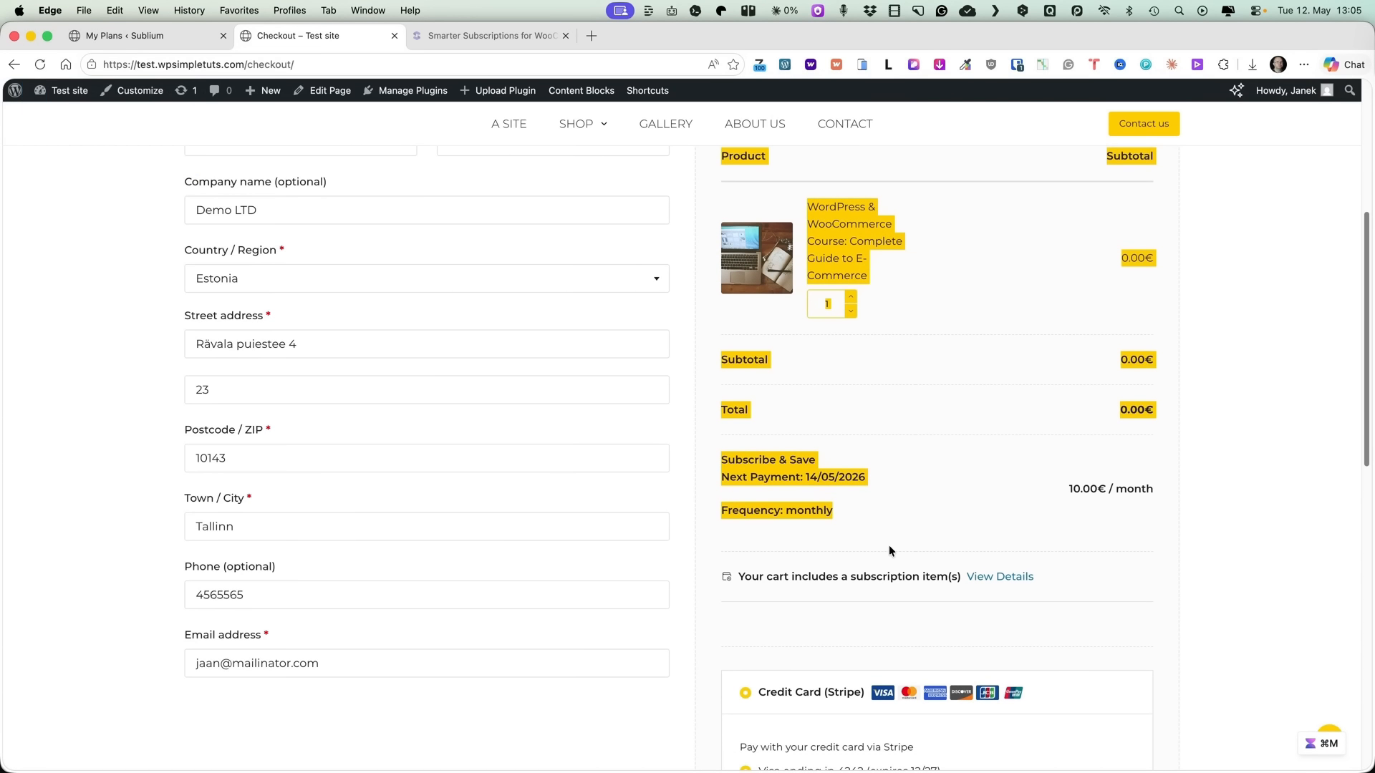
left_click(891, 544)
scroll(891, 544, "down", 3)
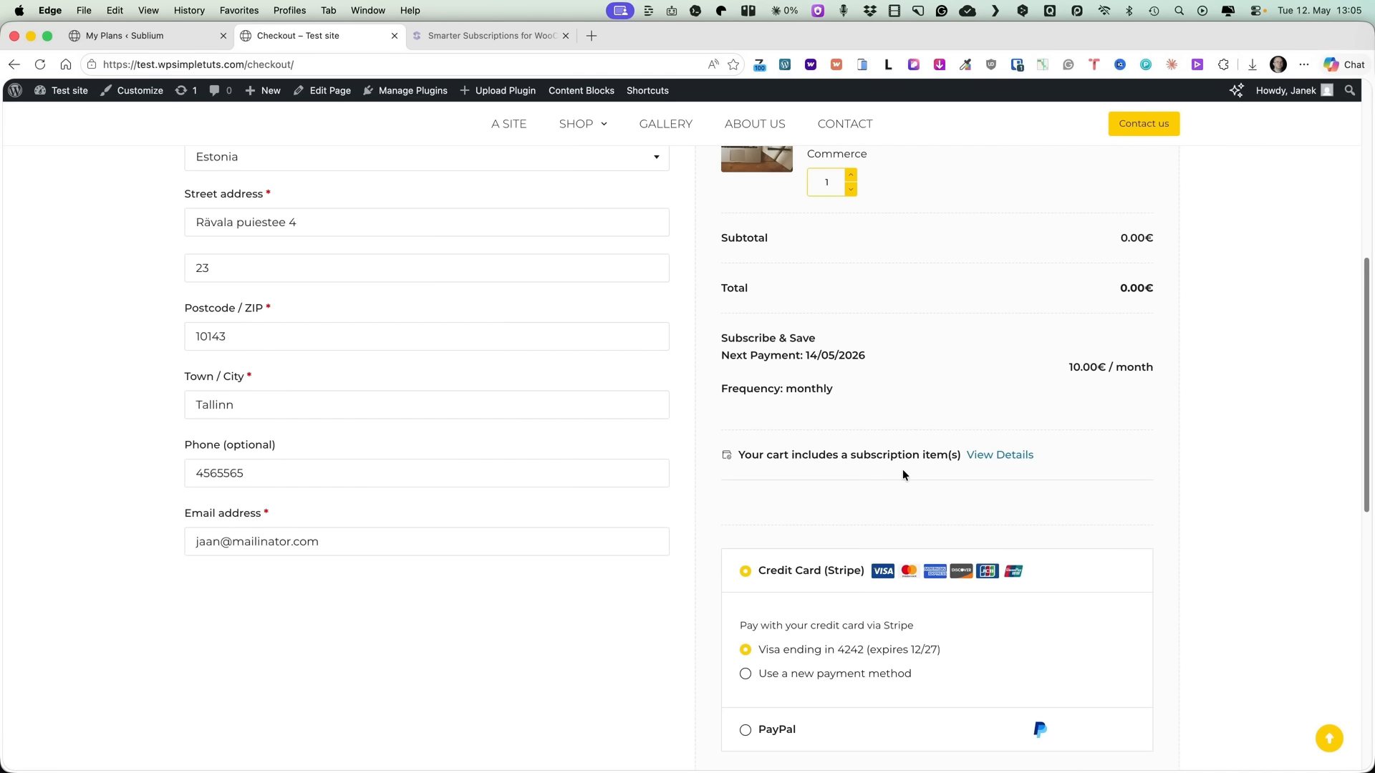
left_click(1004, 455)
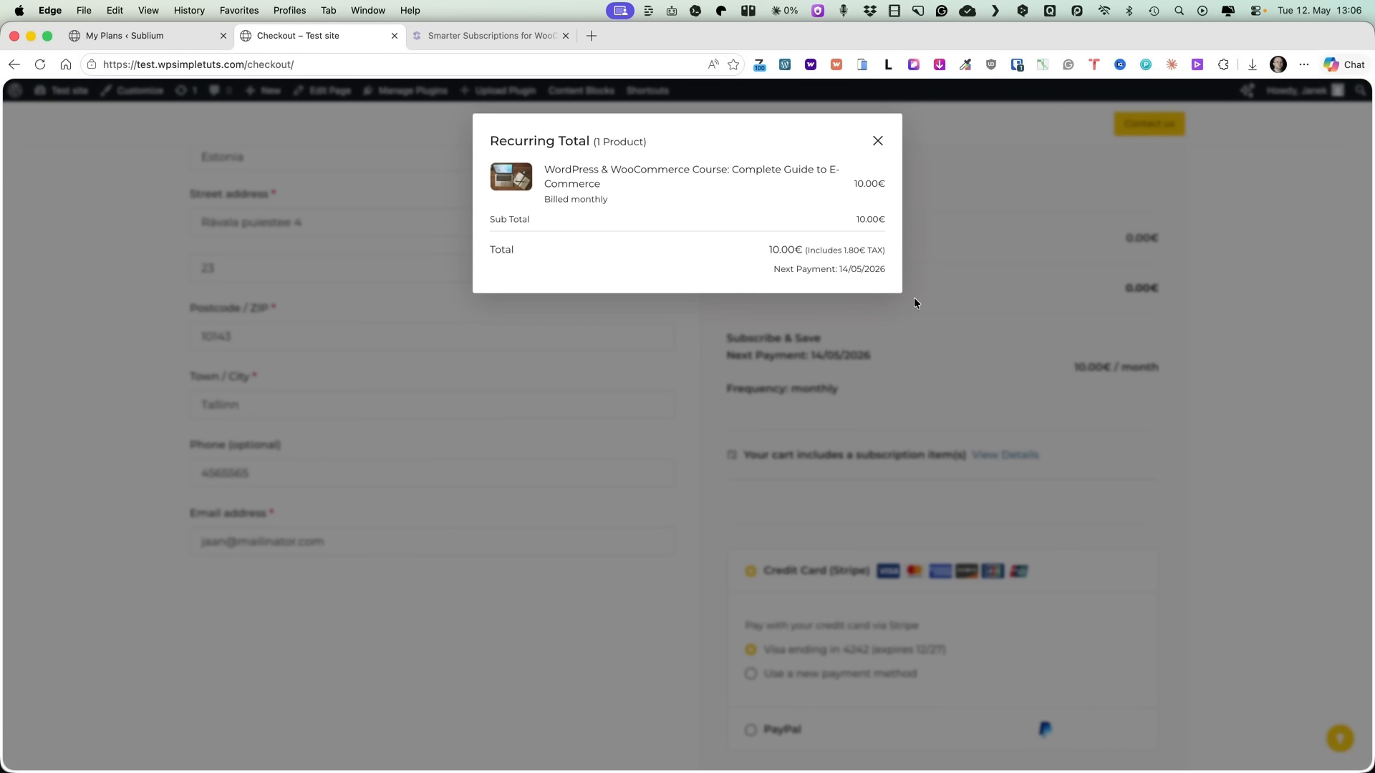
left_click(878, 141)
- Agree to the terms and conditions and place the order with Credit Card (Stripe)
scroll(895, 365, "down", 5)
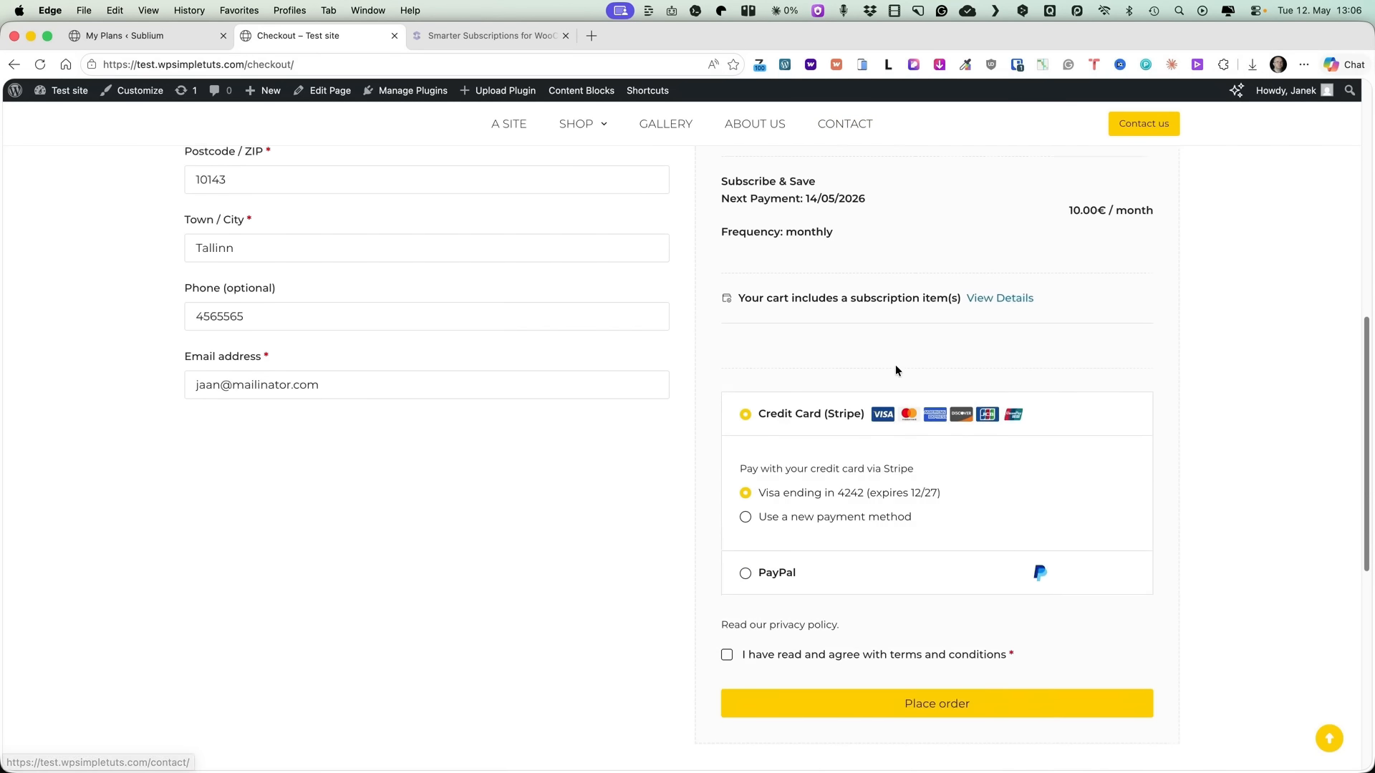
left_click(793, 548)
left_click(922, 598)
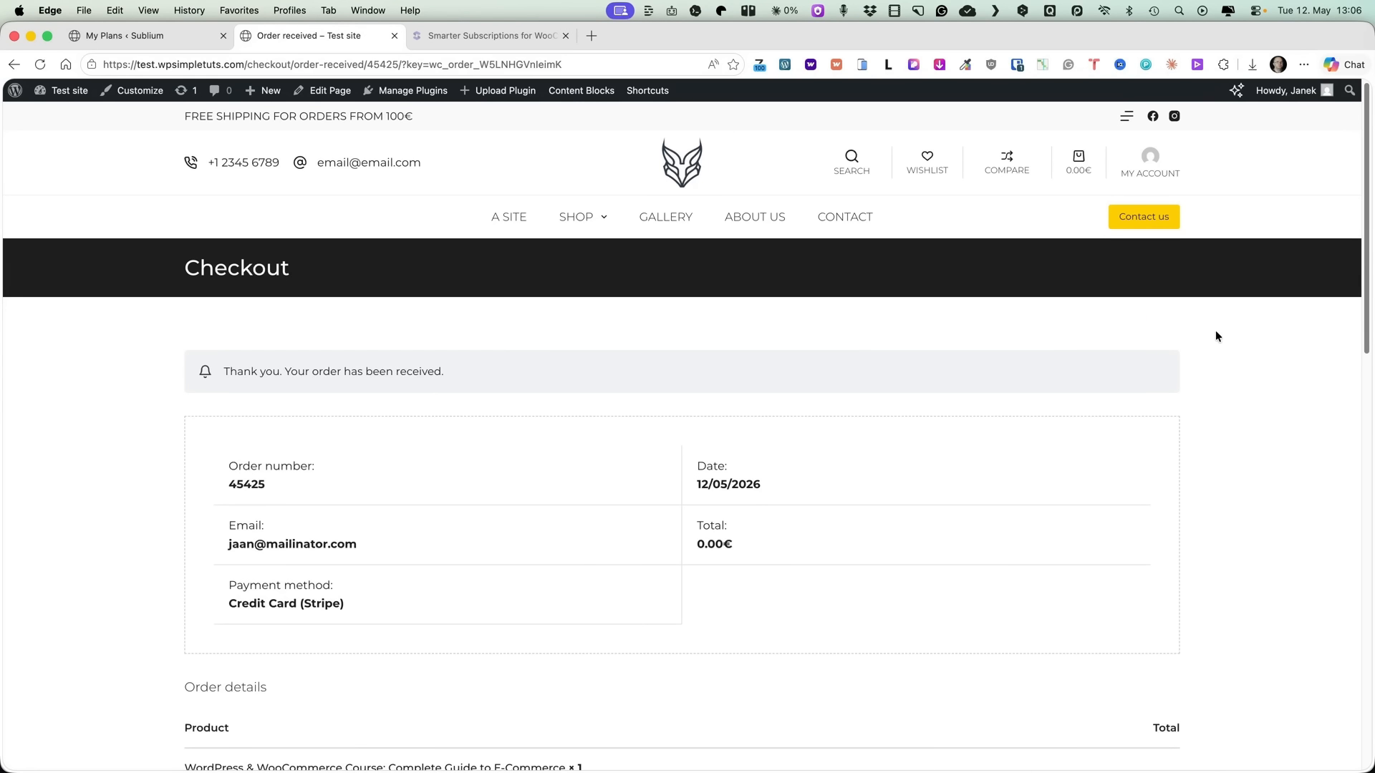
- View the subscriptions in the customer account, and switch to the Sublium admin to view the store's subscriptions list
mouse_move(1150, 161)
left_click(1065, 267)
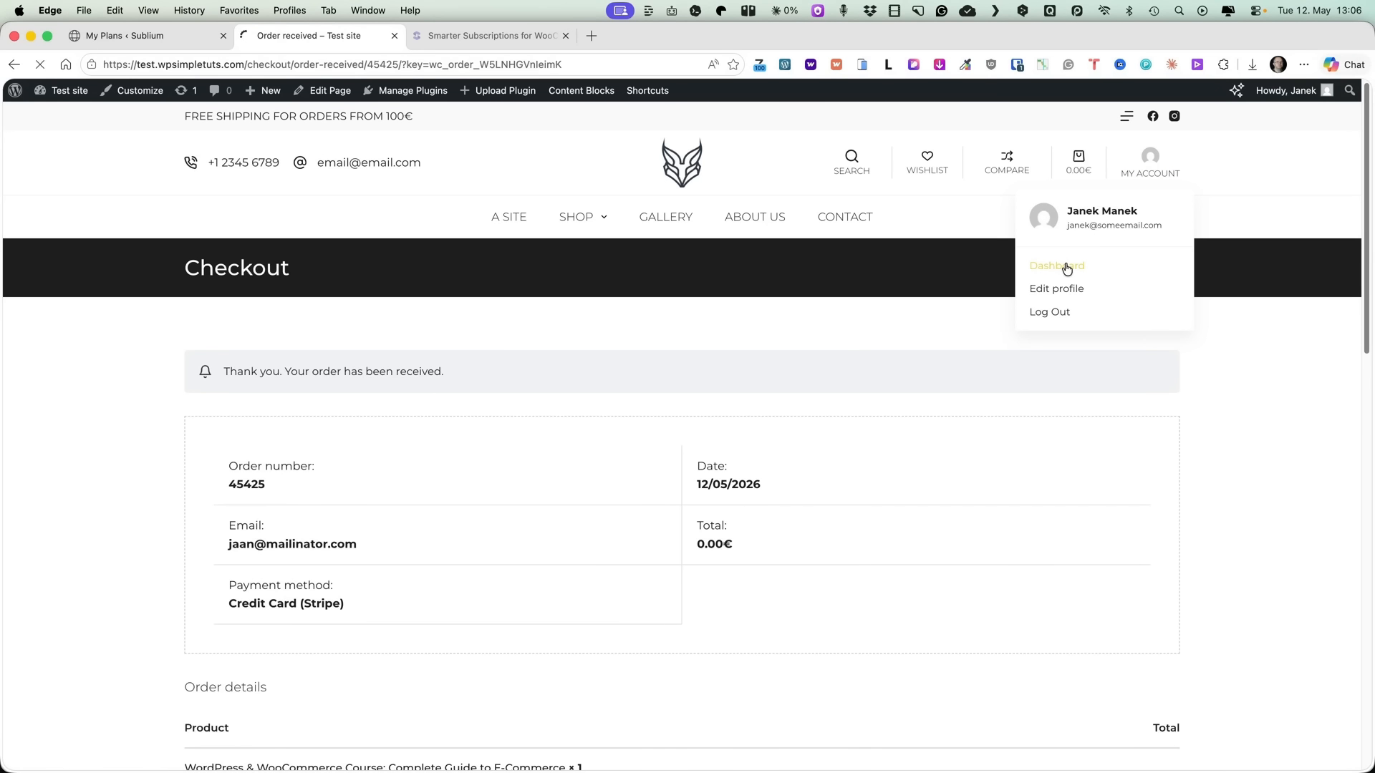
scroll(788, 342, "down", 3)
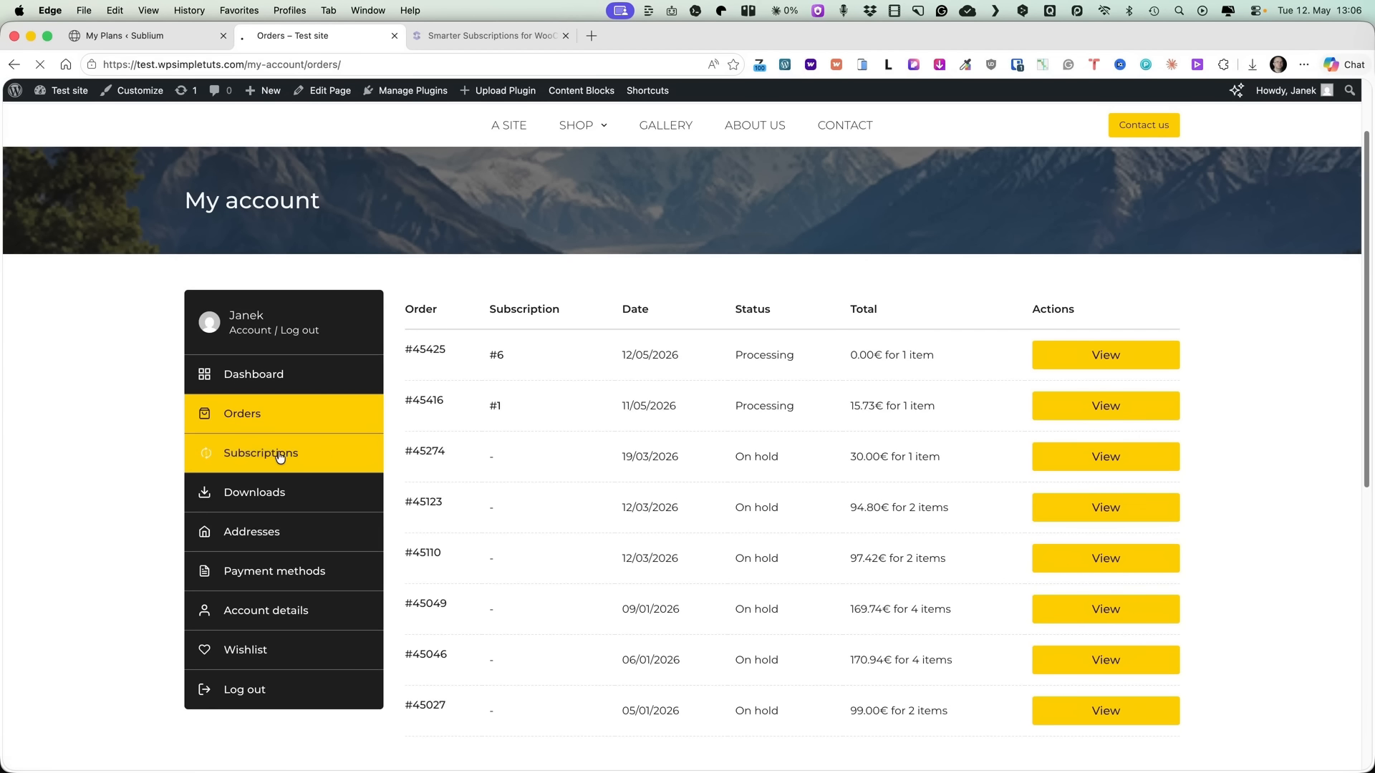
left_click(280, 454)
left_click(160, 34)
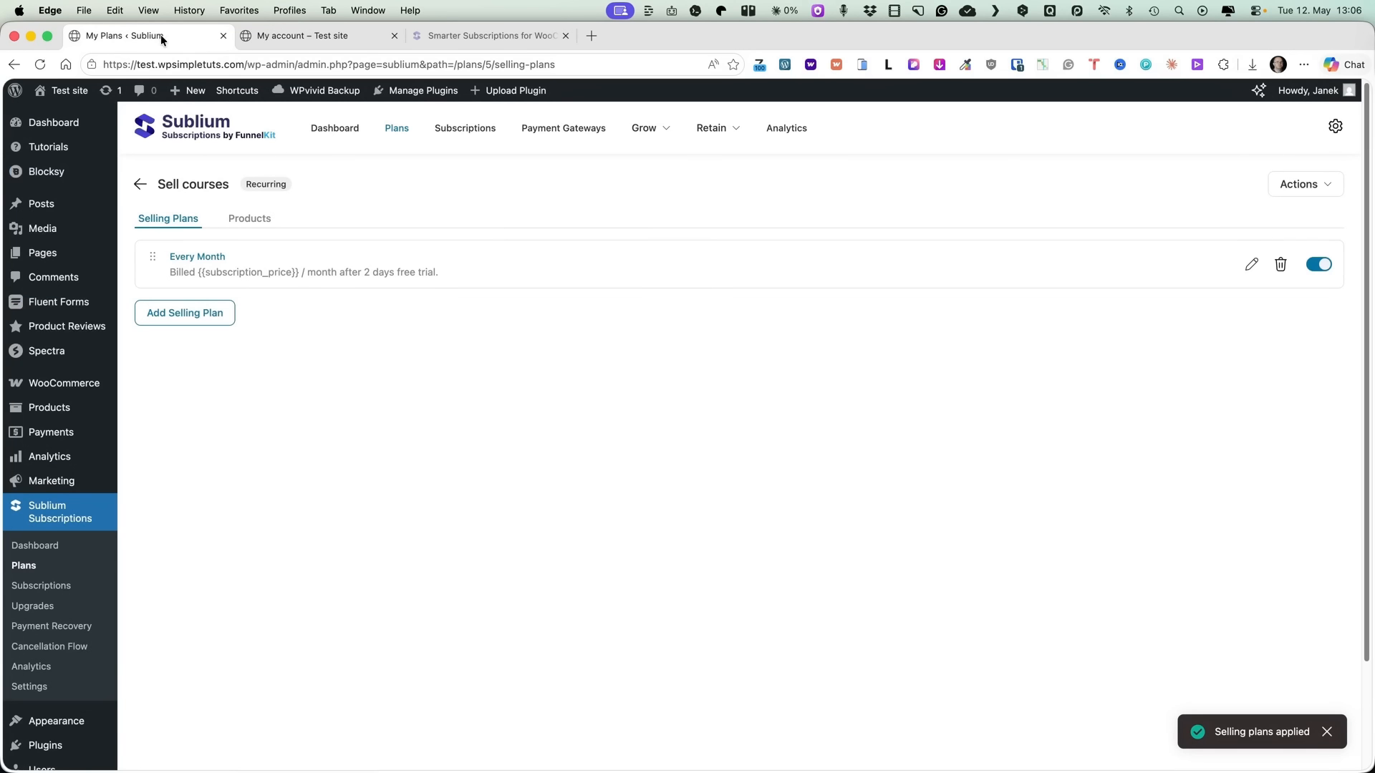
left_click(34, 587)
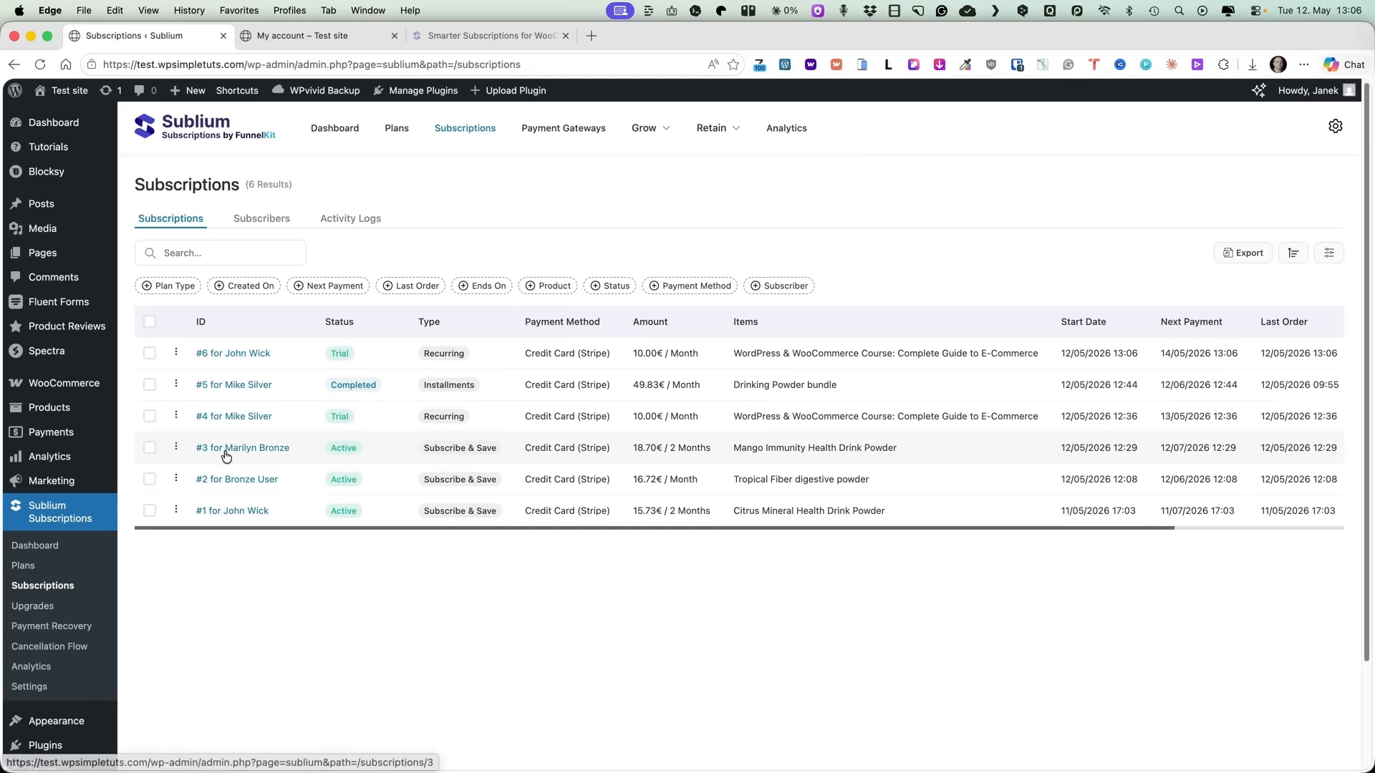
- Create a plan named "Subscribe and save plan" with the Subscribe & Save plan type
left_click(49, 569)
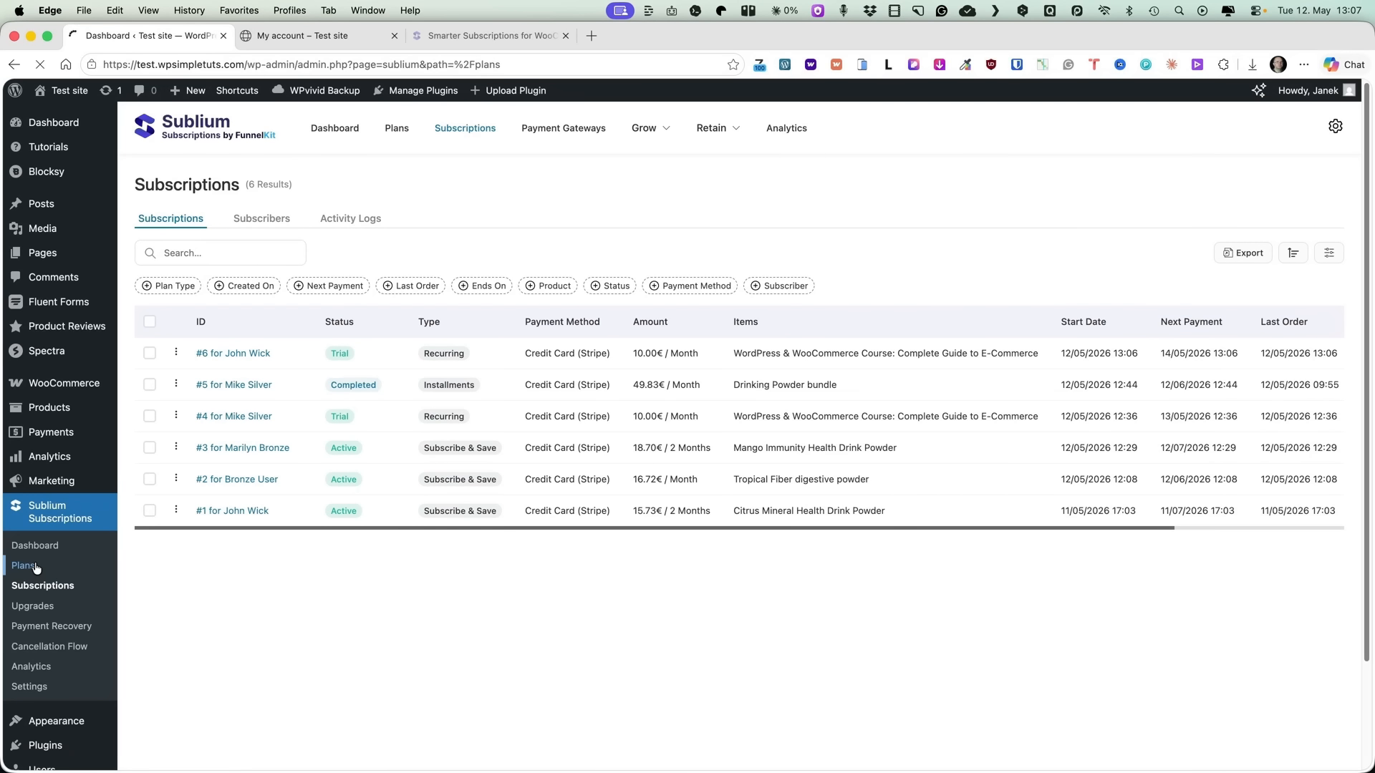
left_click(1316, 188)
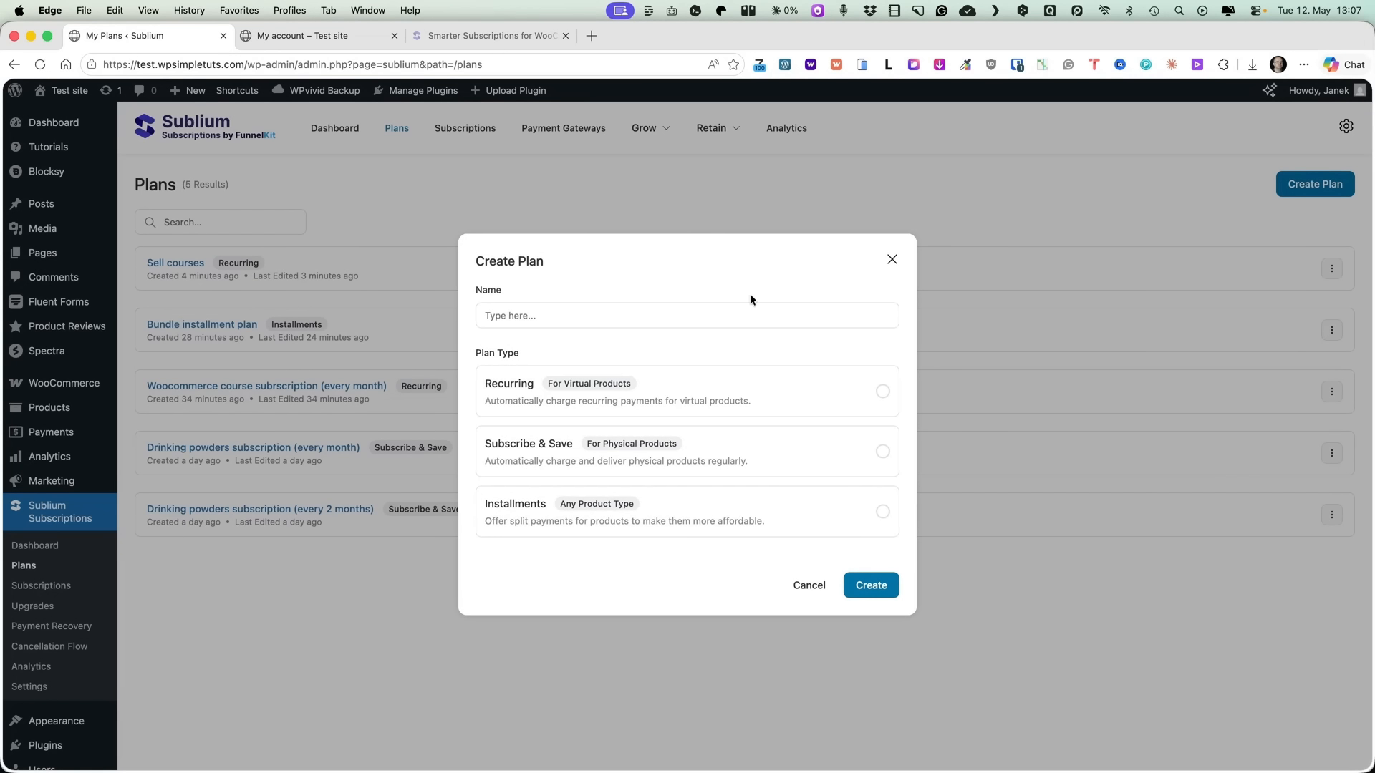
left_click(883, 452)
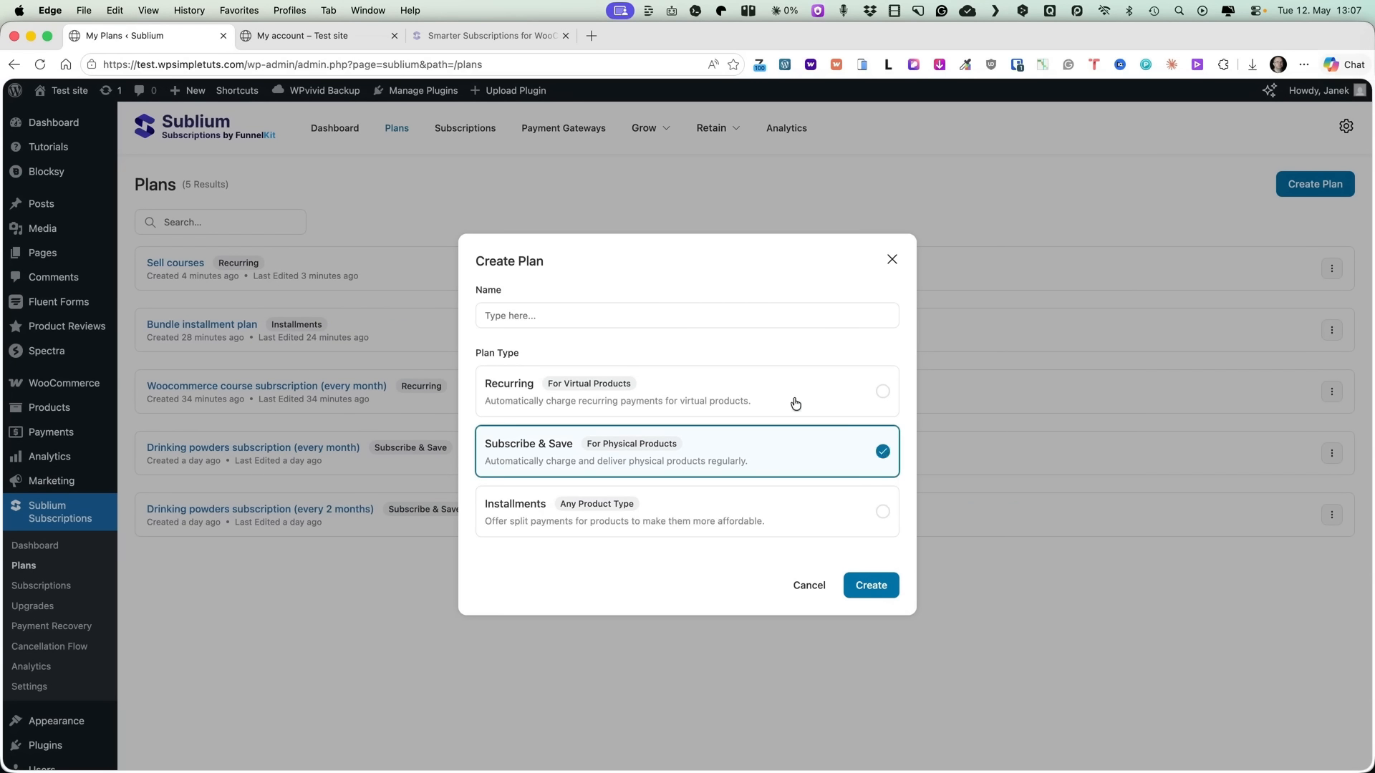
left_click(532, 307)
type("Subscribe and save plan")
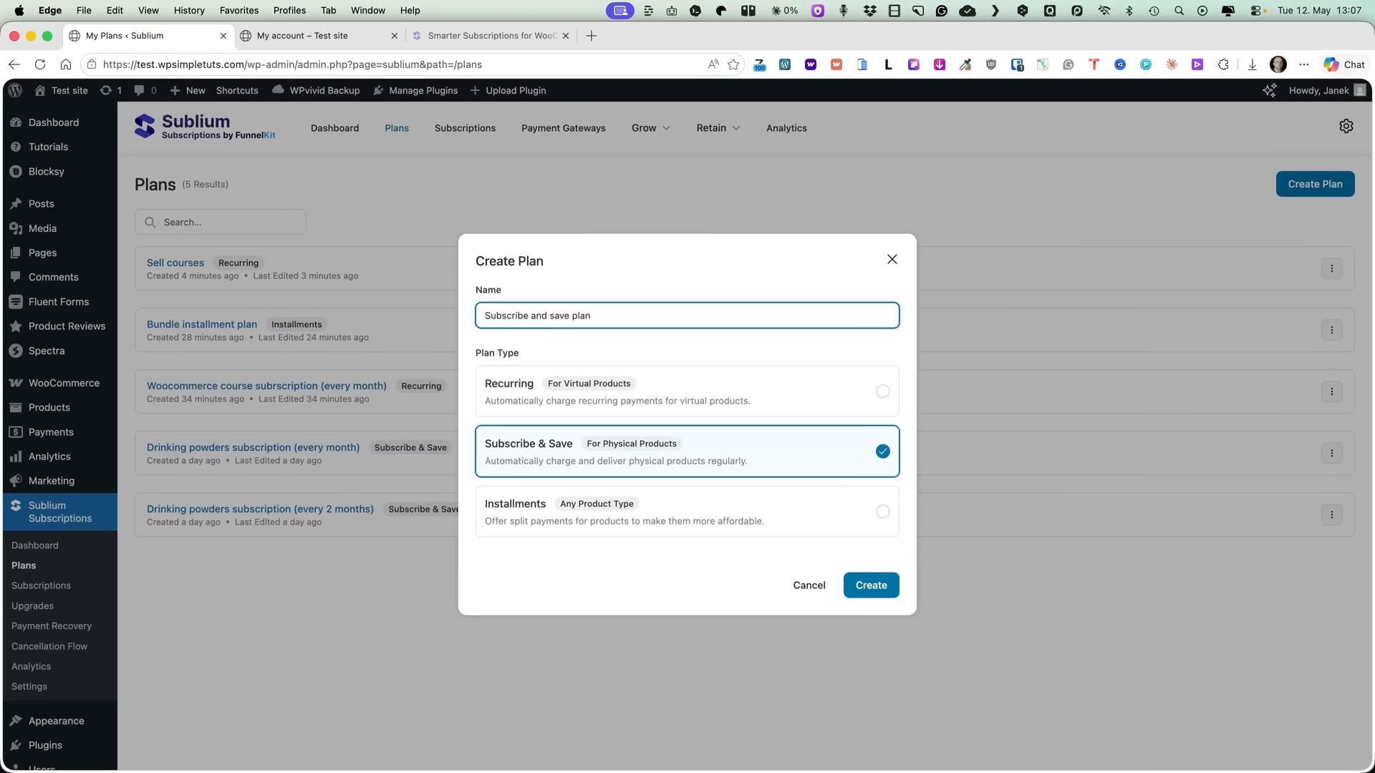
left_click(876, 586)
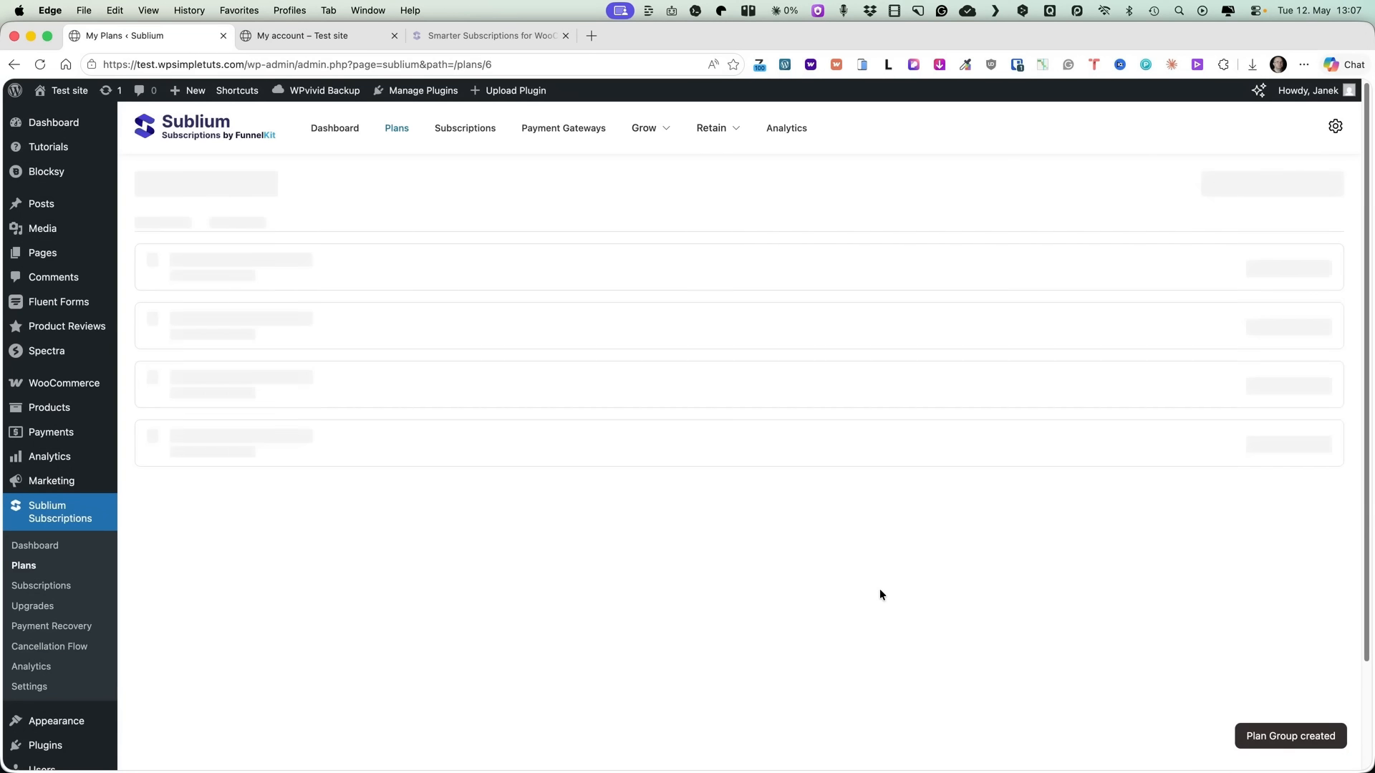
- Edit the default selling plan to deliver every 2 months with a 10% percentage discount
left_click(195, 258)
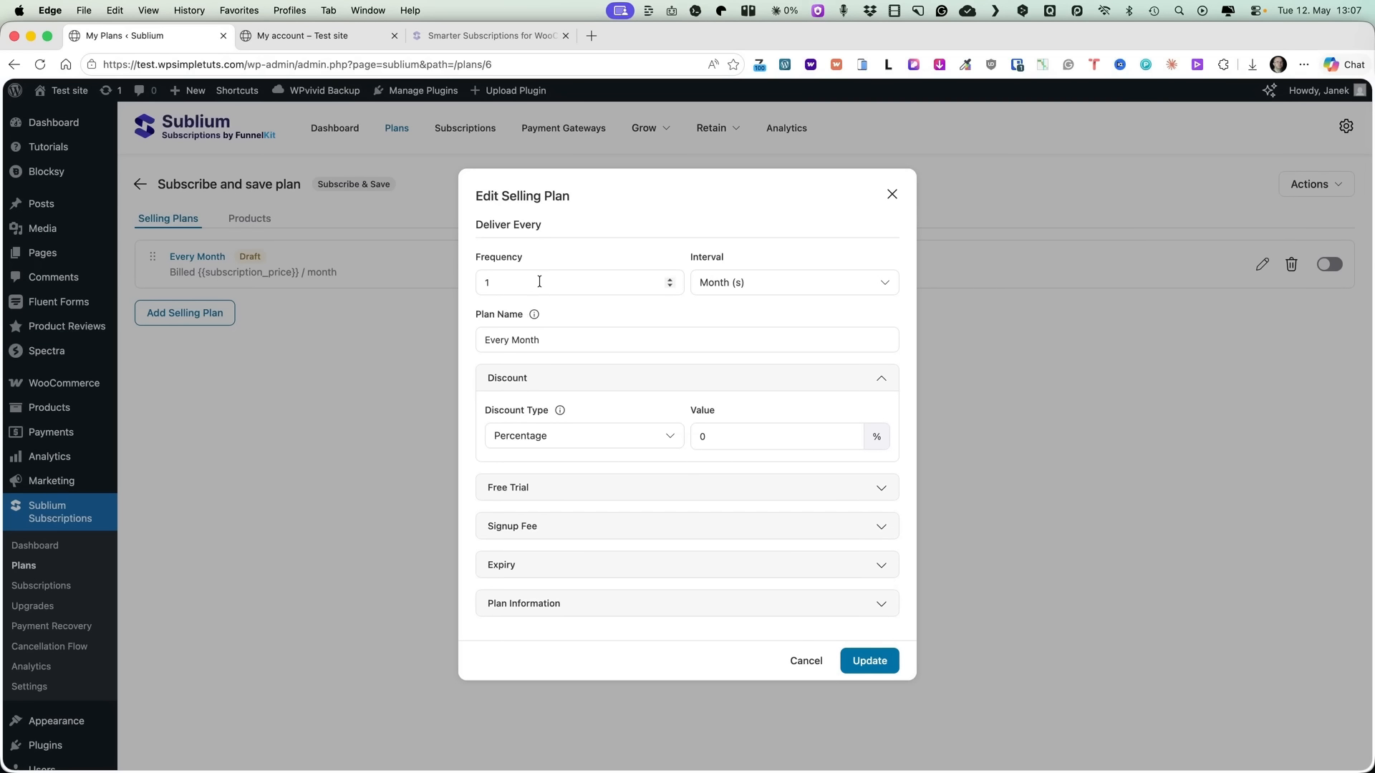
left_click(670, 280)
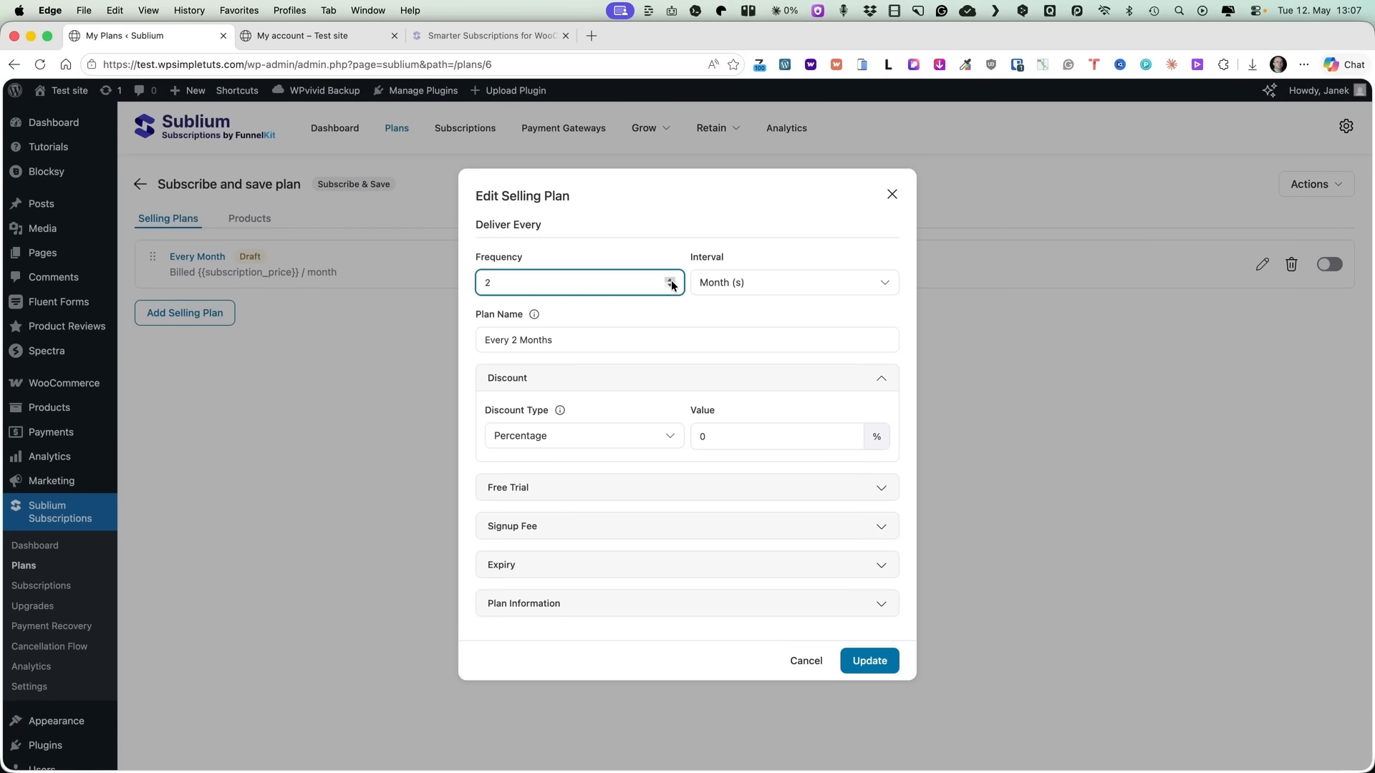
left_click(702, 436)
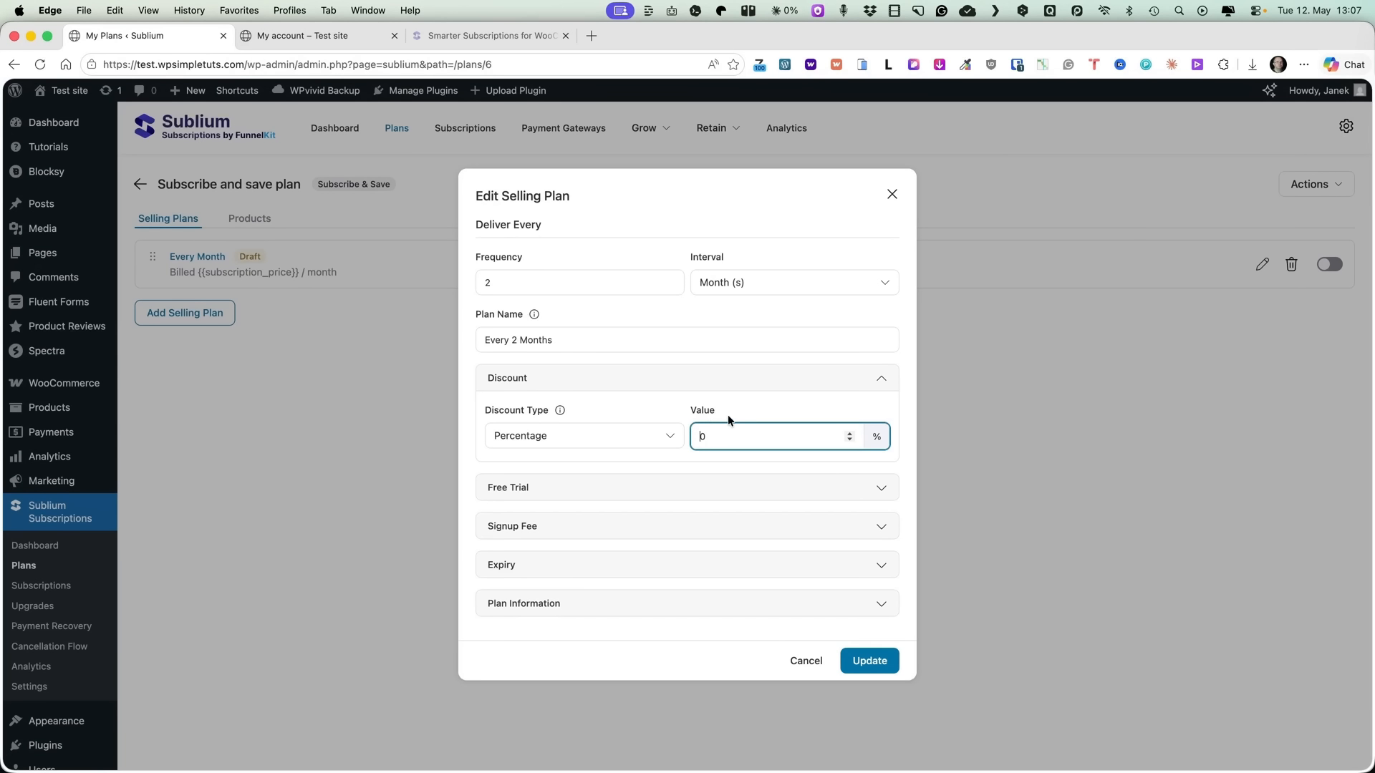
type("1")
left_click(573, 437)
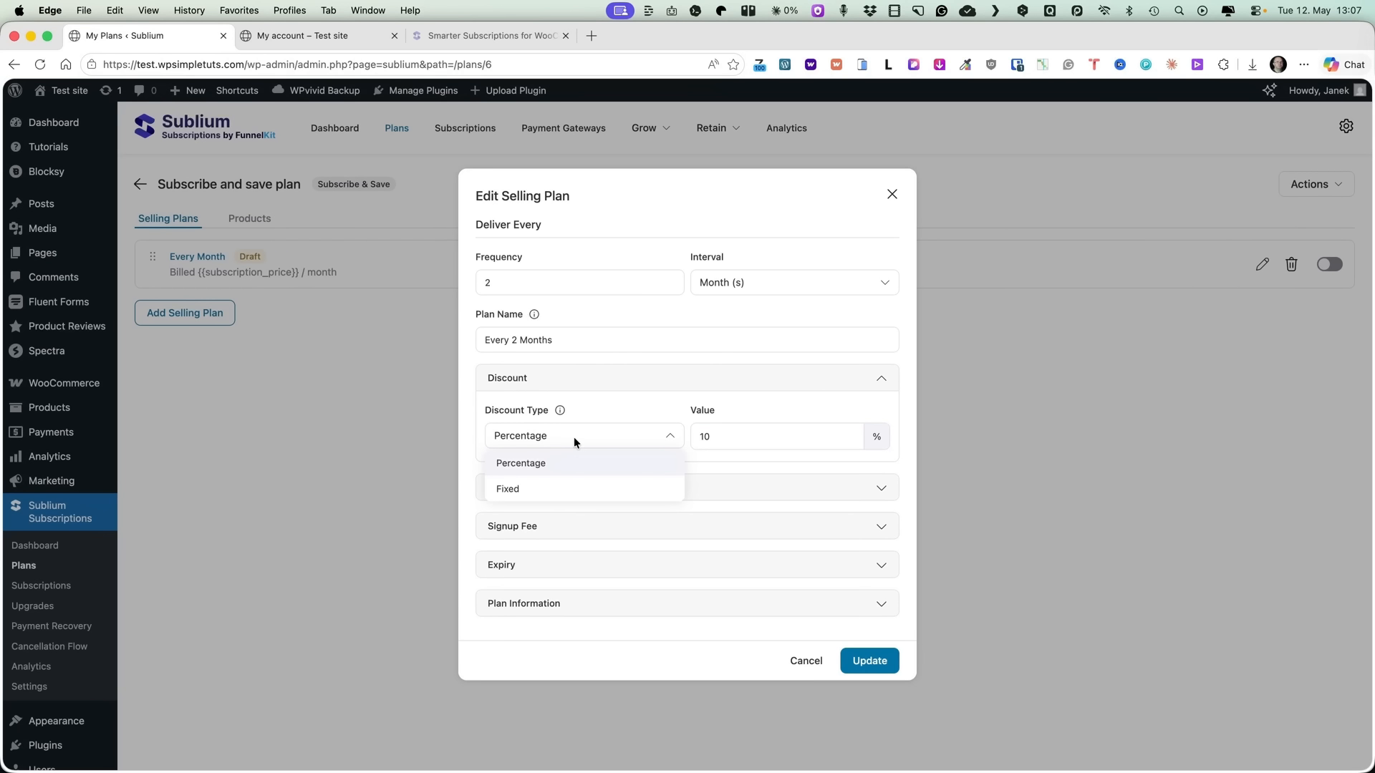
left_click(609, 392)
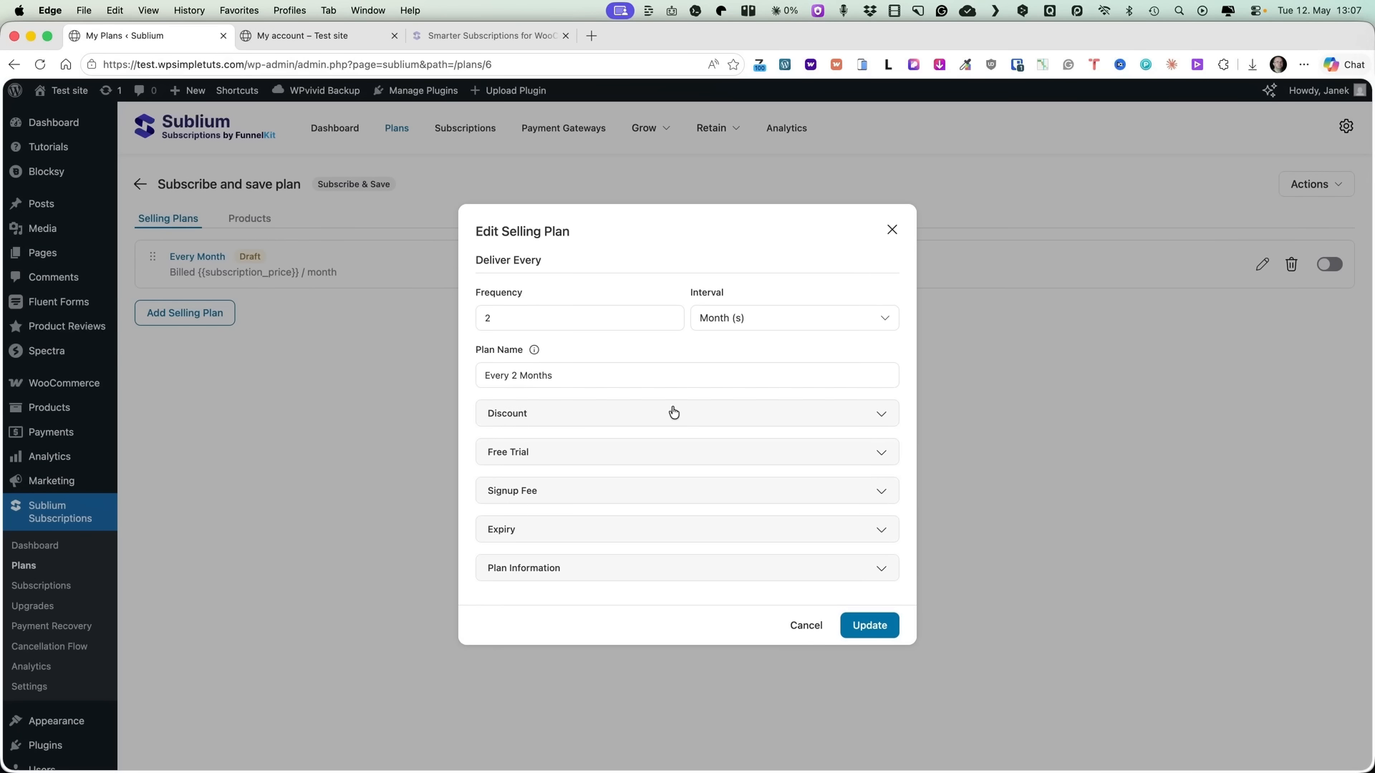
left_click(666, 415)
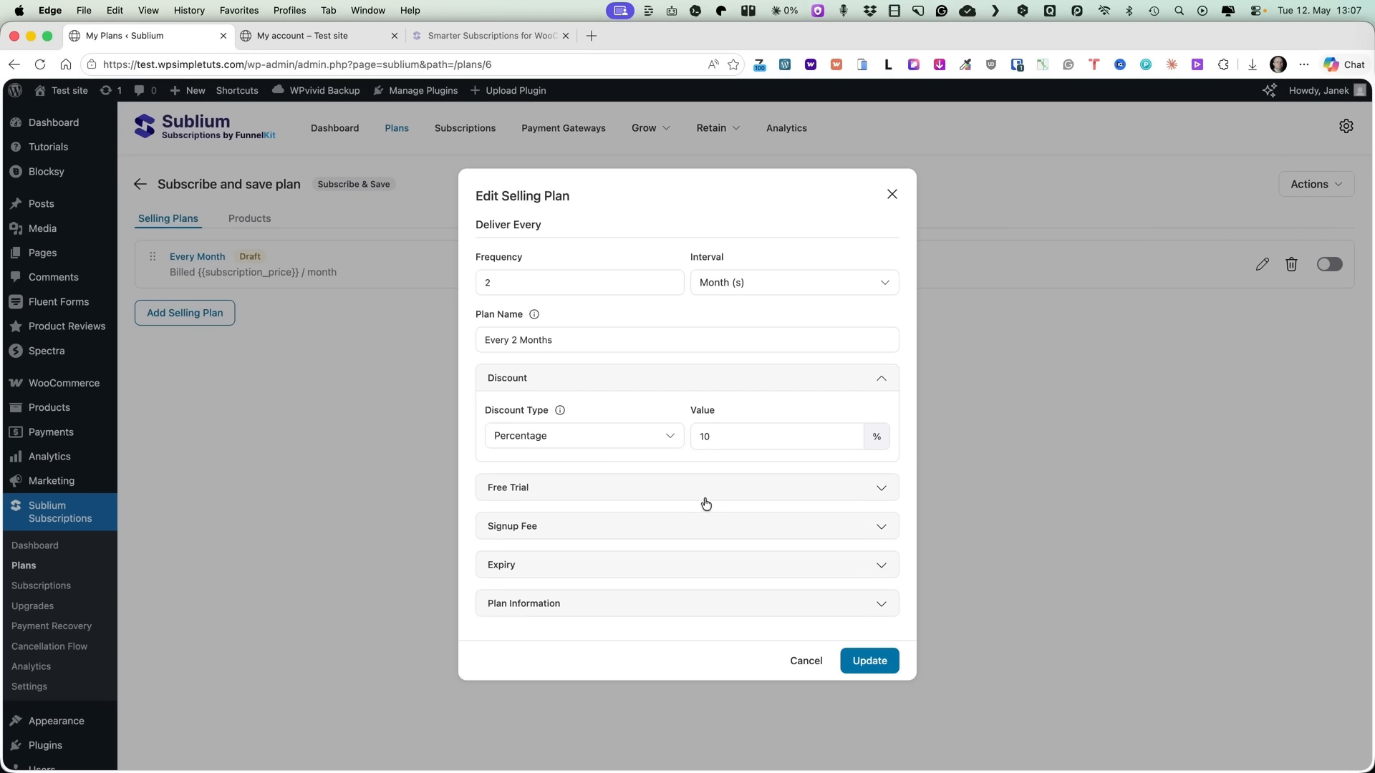
- Look through the selling plan's free trial, signup fee, expiry and plan information options
left_click(651, 487)
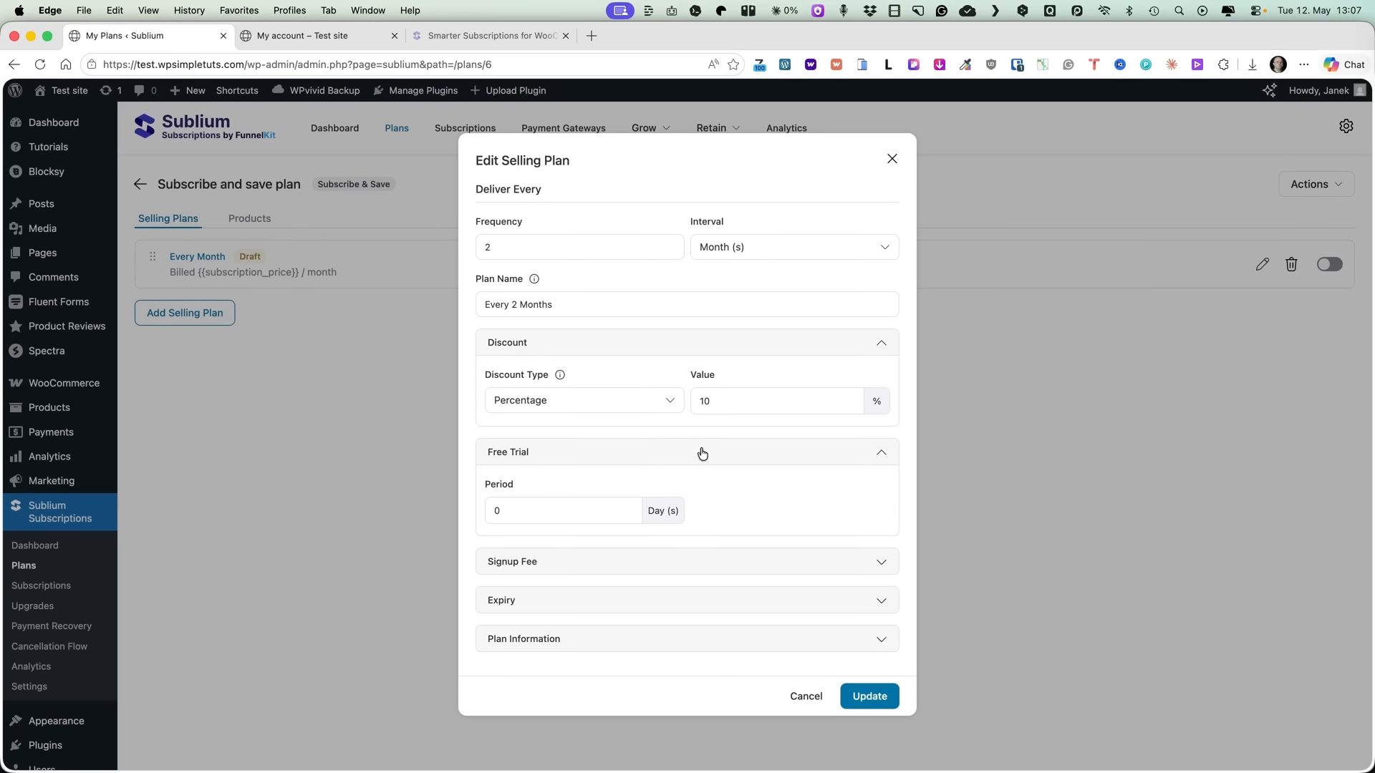
left_click(700, 453)
left_click(656, 527)
left_click(682, 472)
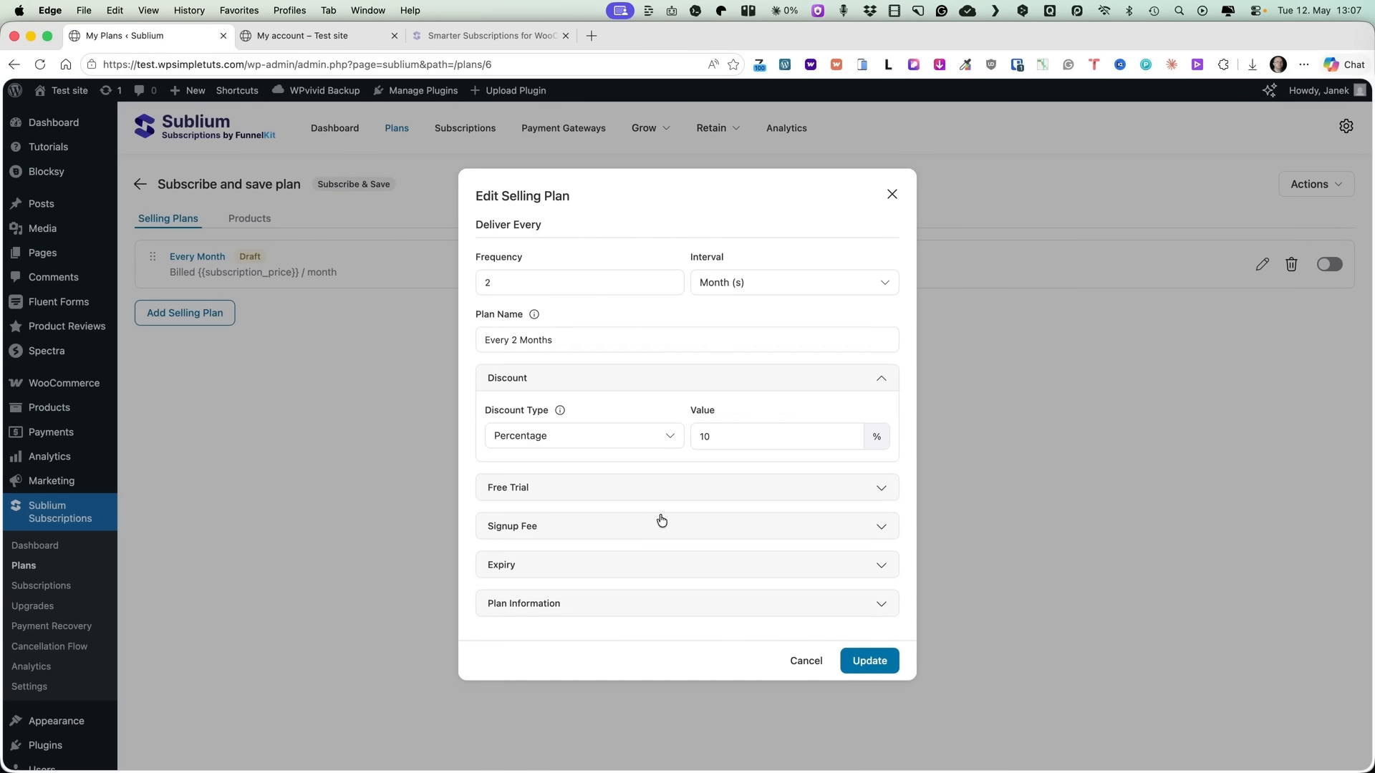
left_click(638, 565)
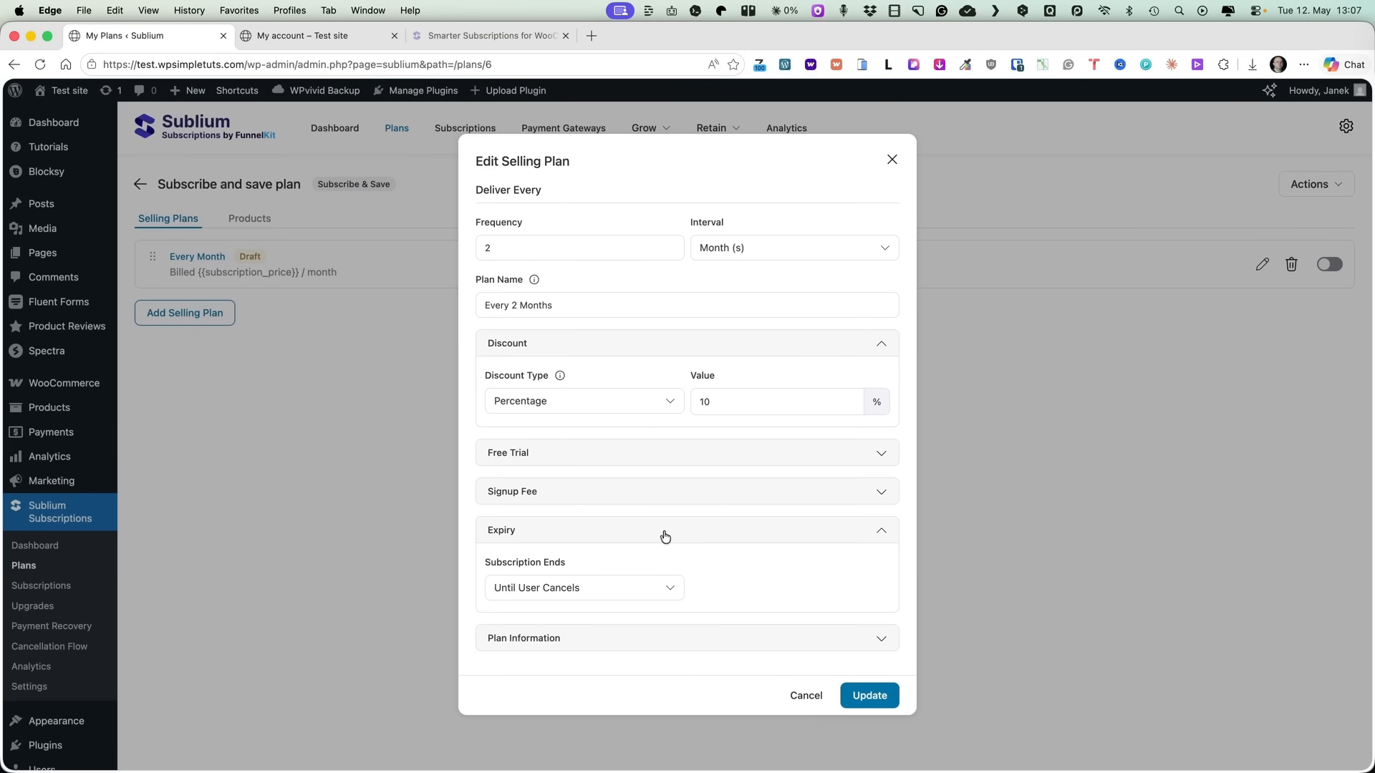
left_click(675, 536)
left_click(663, 600)
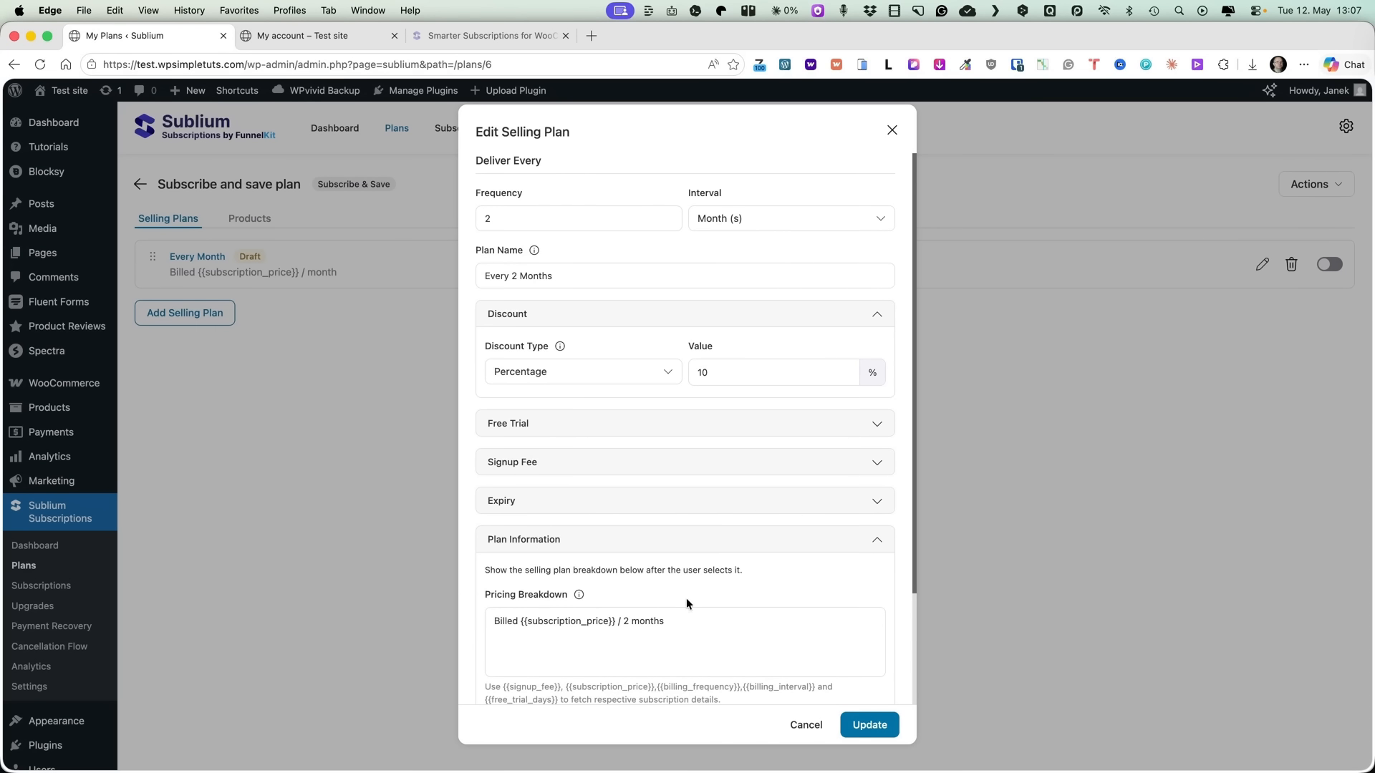
scroll(686, 604, "down", 2)
scroll(630, 503, "up", 3)
left_click(620, 530)
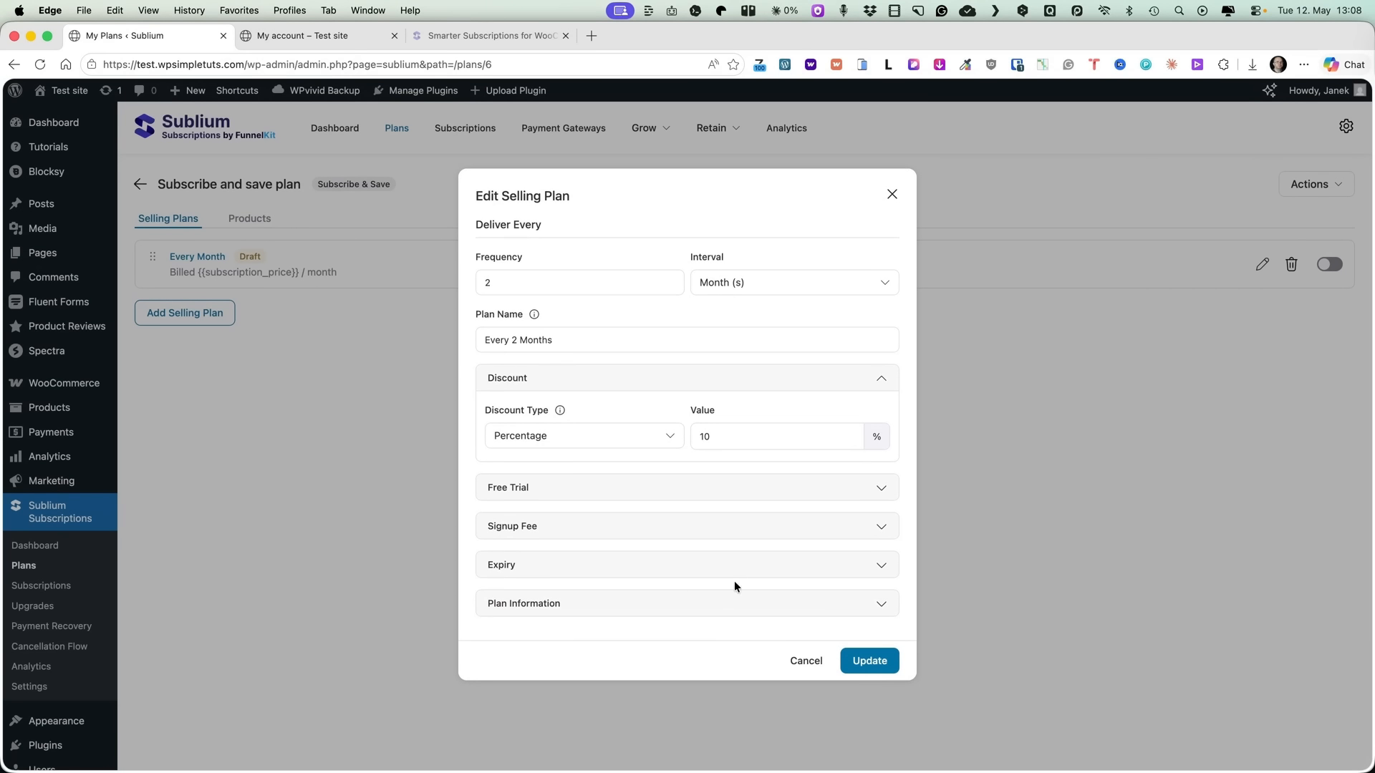
- Save the edited selling plan and apply its updated discount to all products
left_click(870, 660)
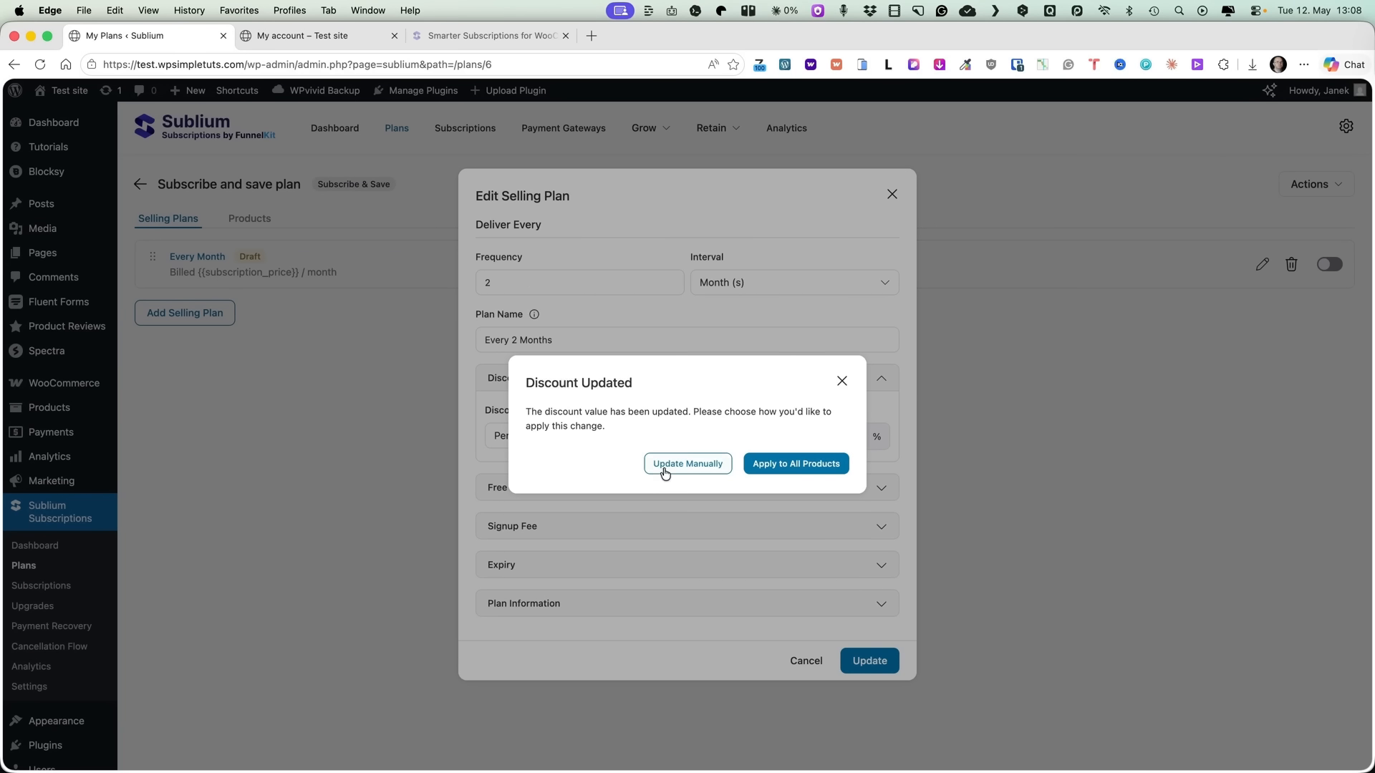
left_click(788, 464)
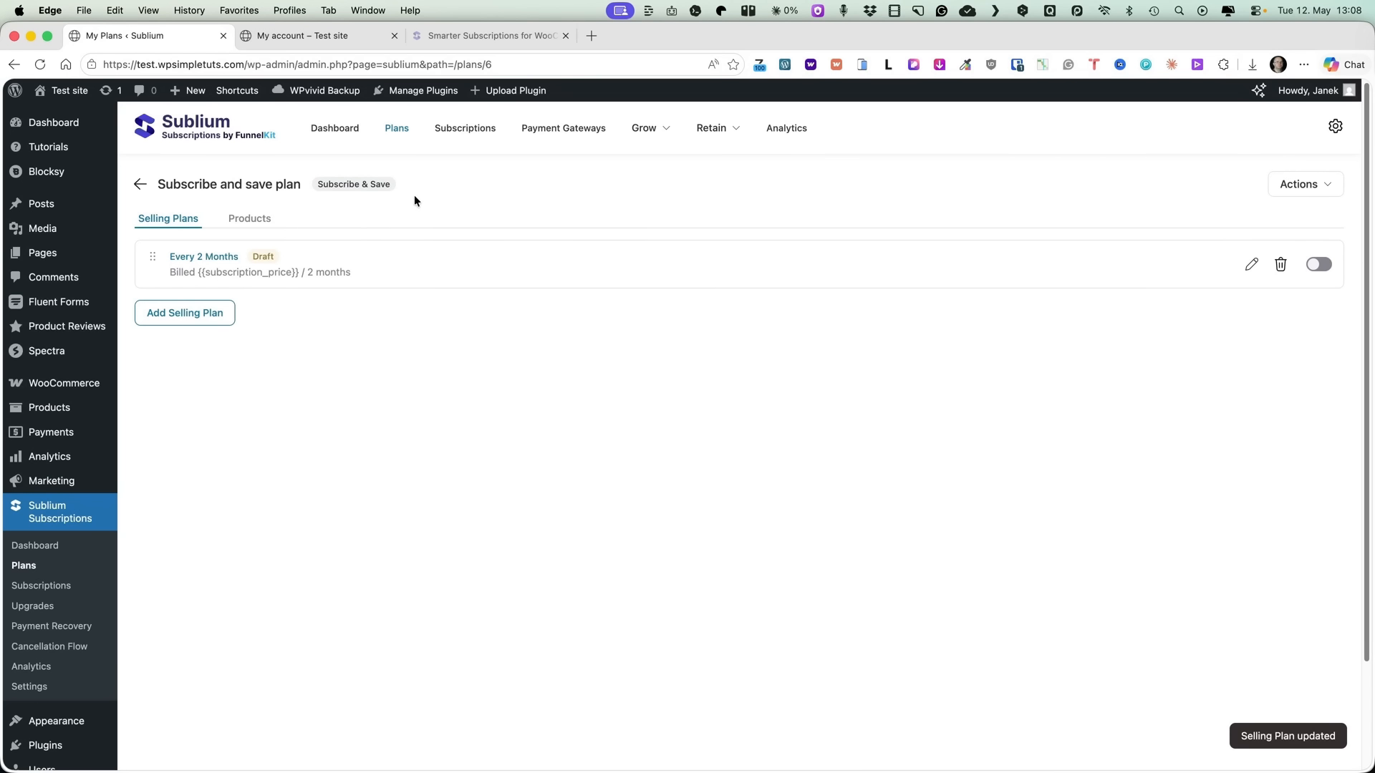
- Switch the plan's product assignment to categories, tags and brands, and add the Drinking Powders category
left_click(249, 220)
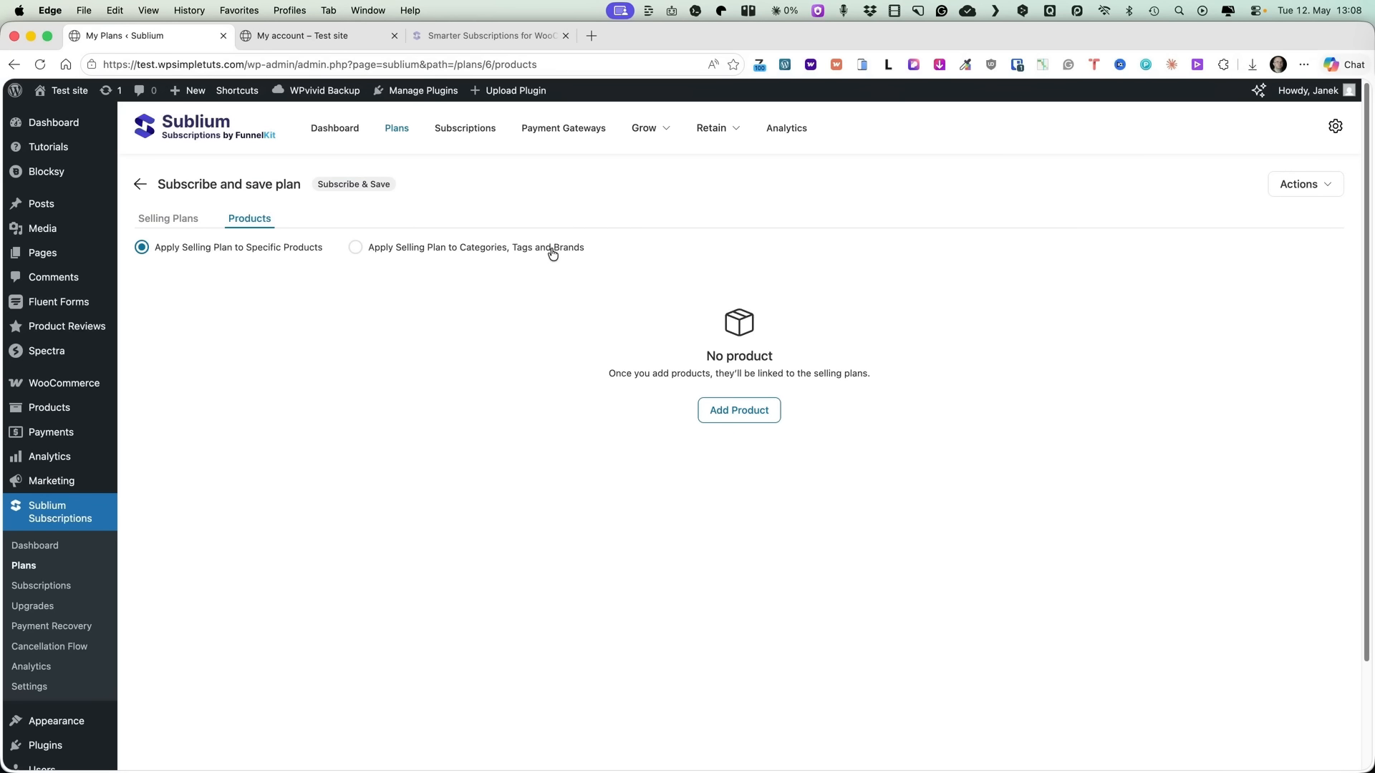
left_click(377, 249)
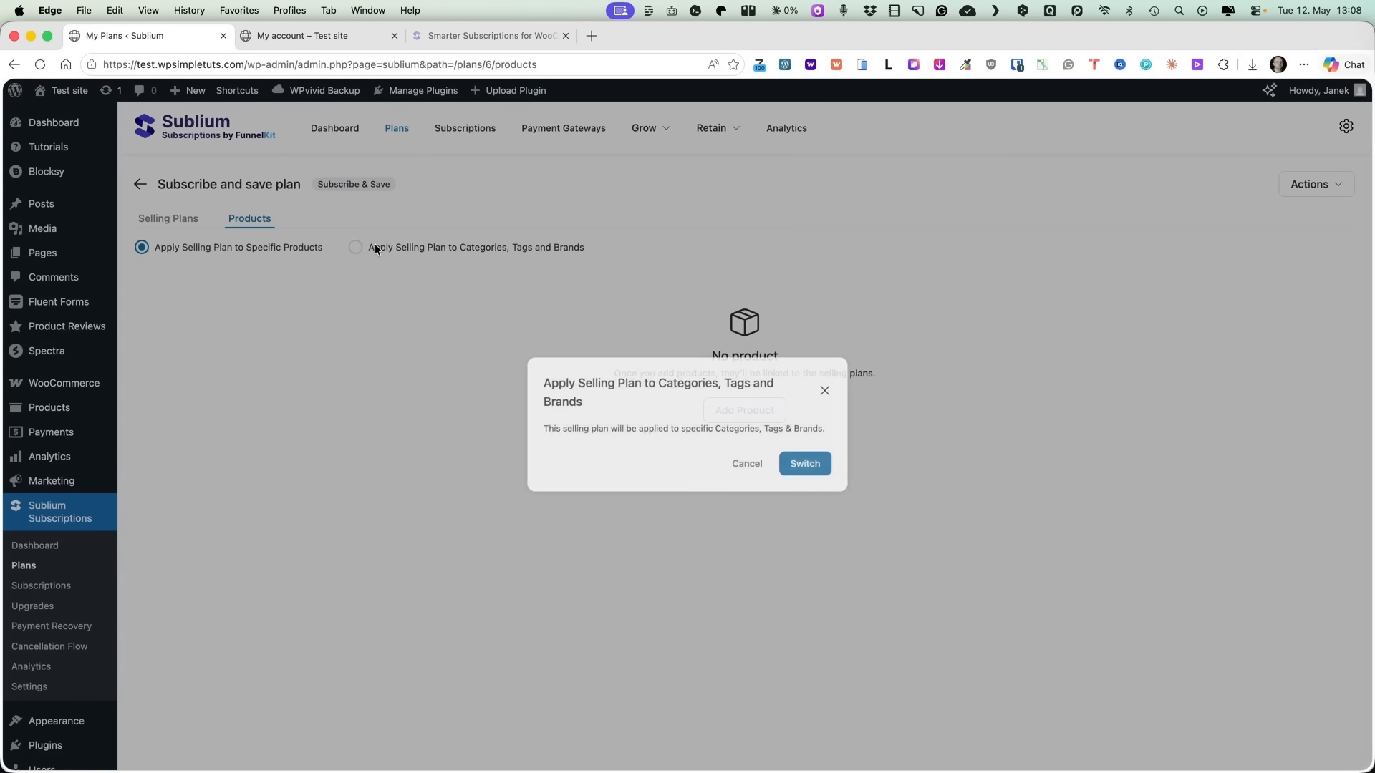
left_click(801, 467)
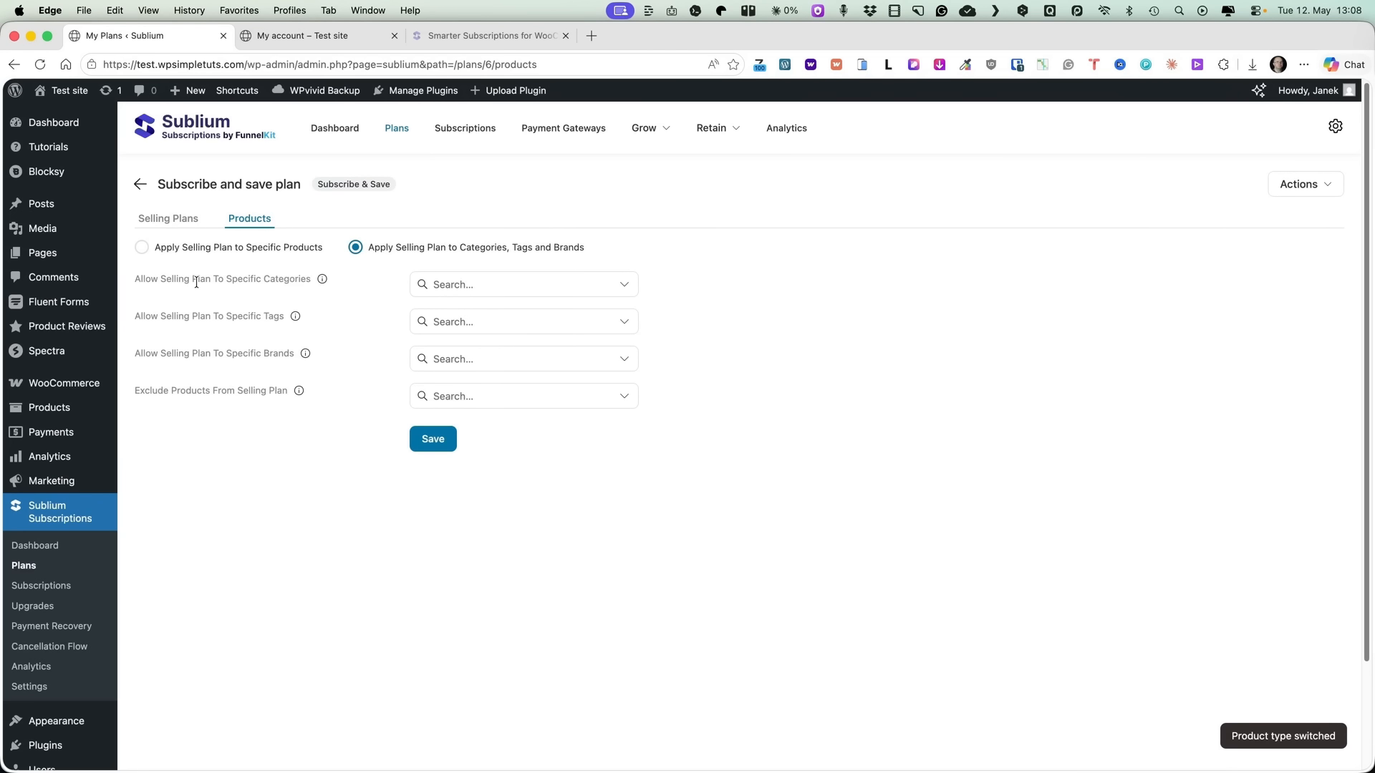
left_click(434, 282)
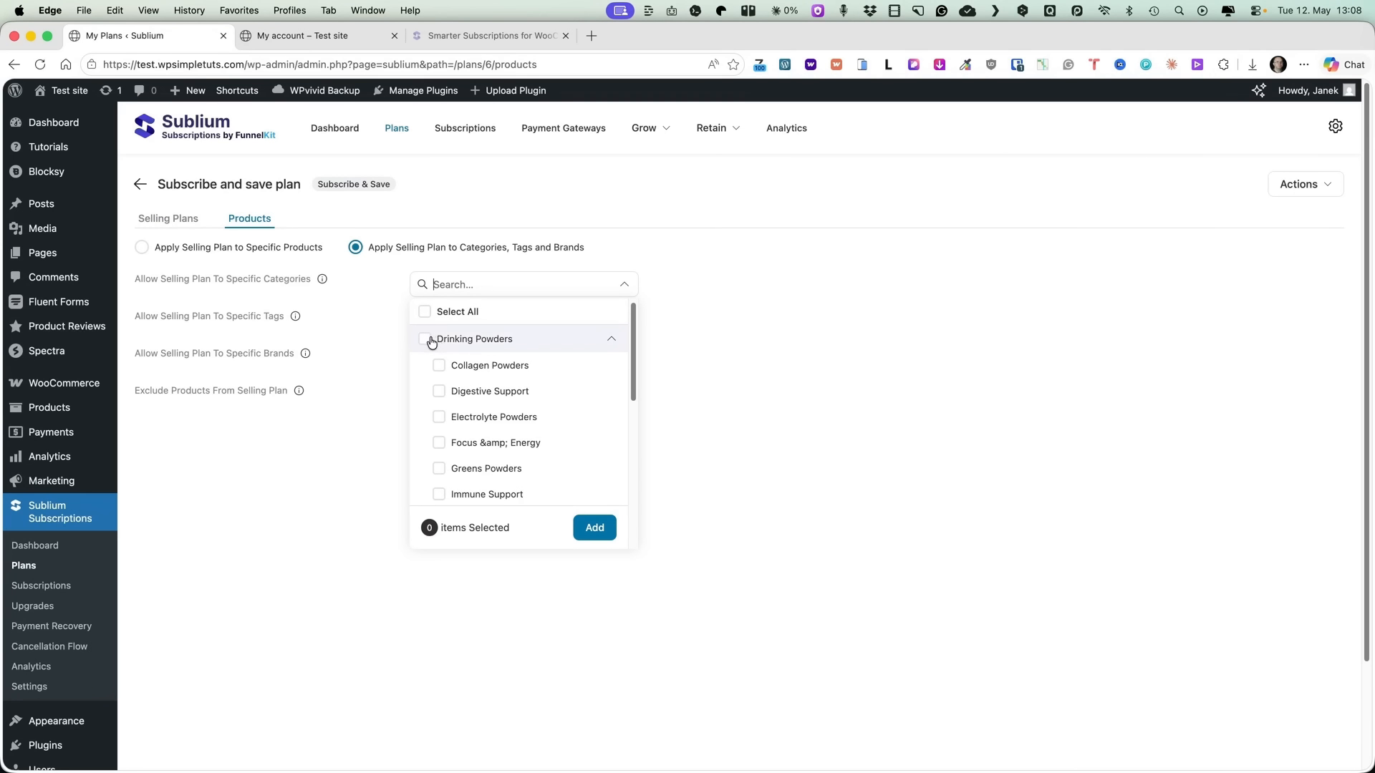
left_click(425, 340)
left_click(594, 528)
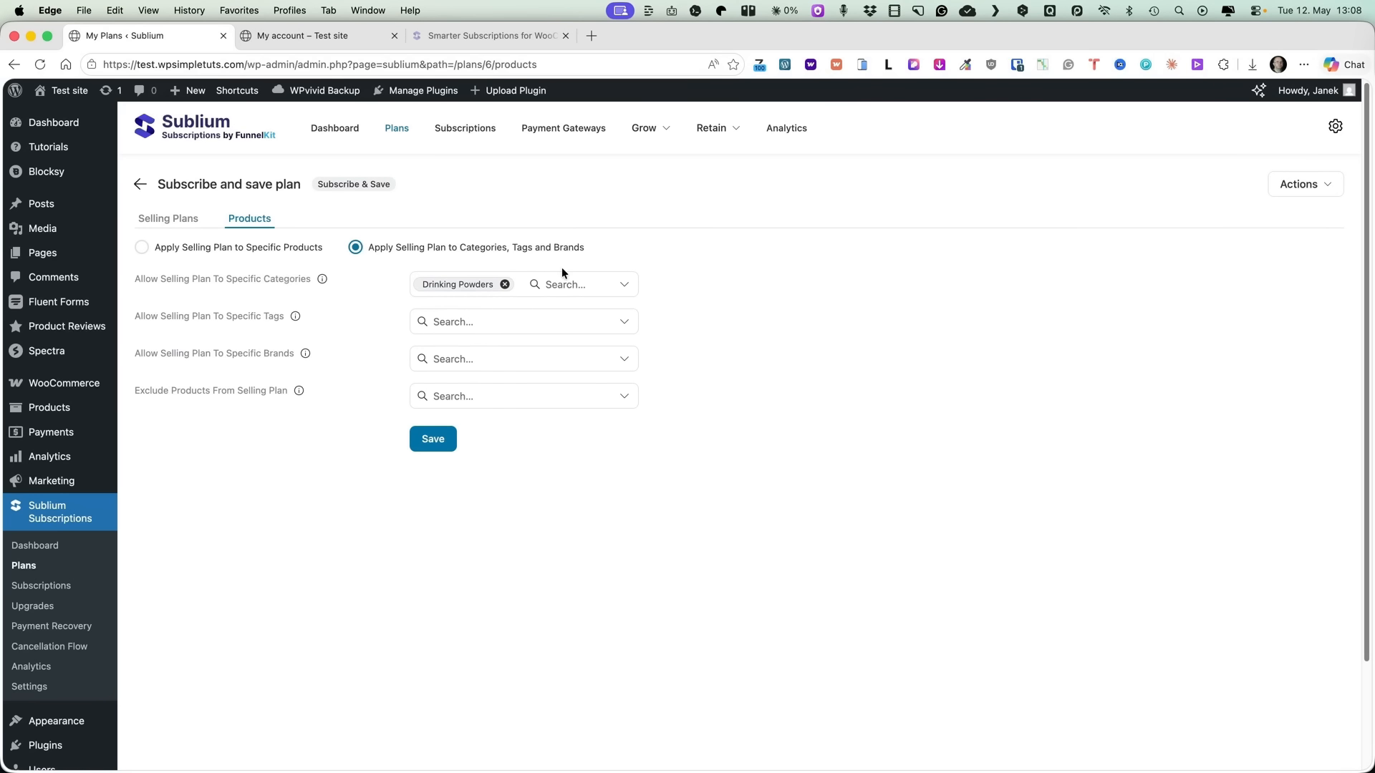
- Exclude the Drinking Powder bundle from the selling plan and save the product settings
left_click(452, 325)
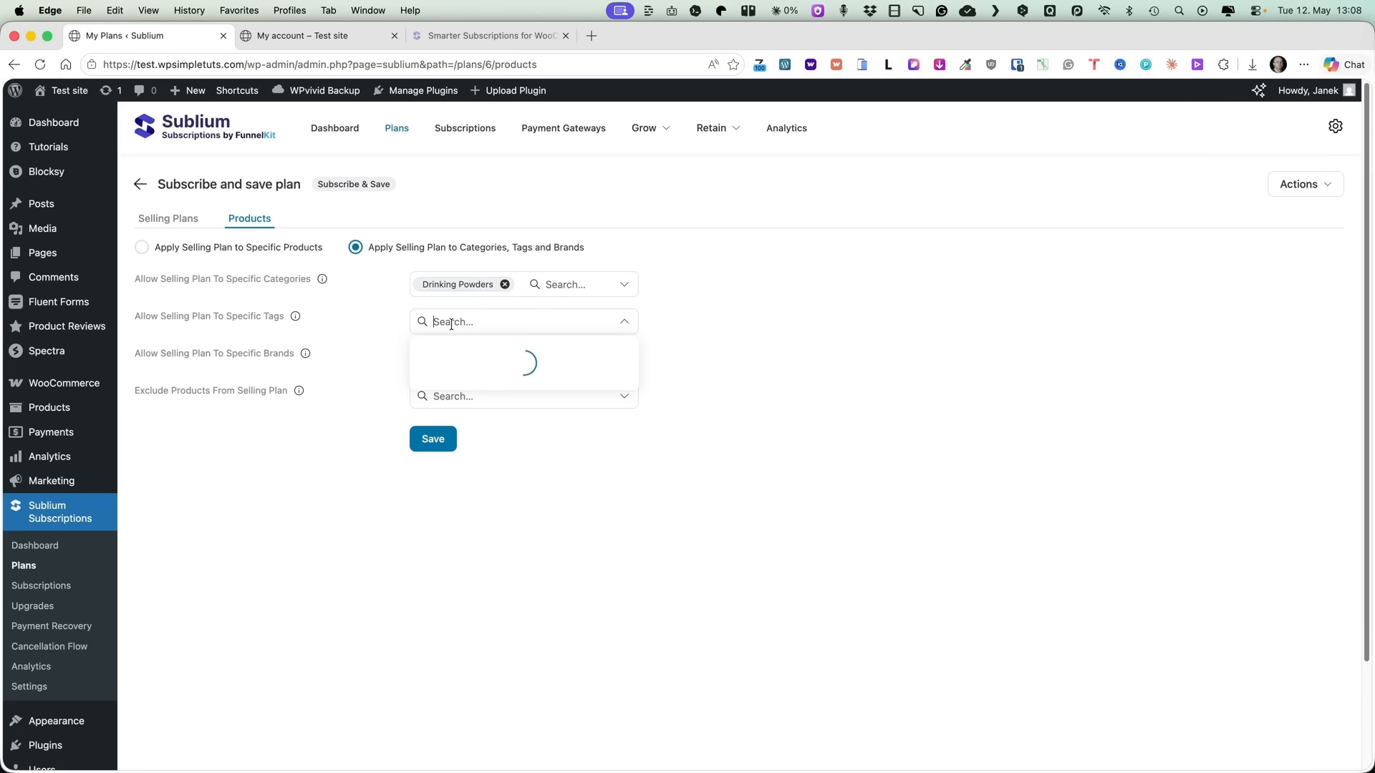
left_click(829, 321)
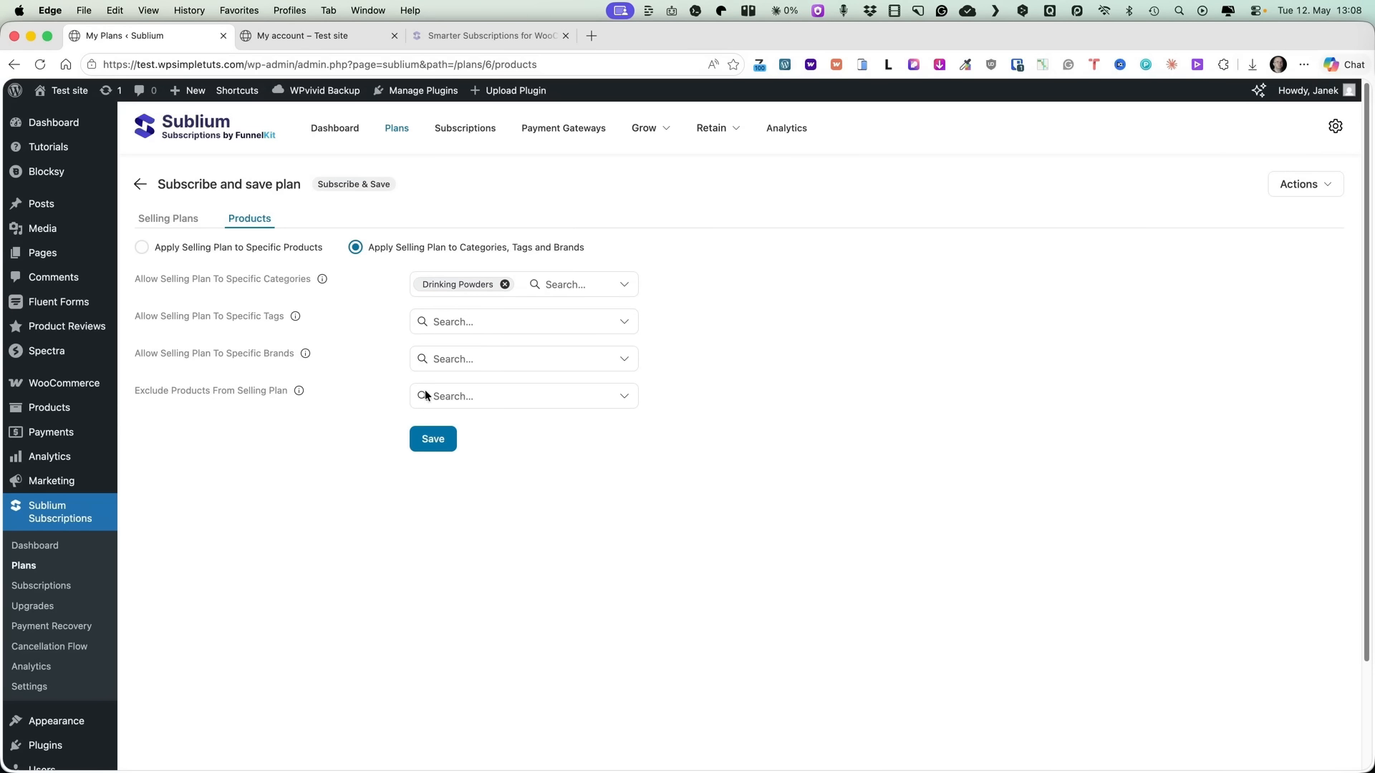
left_click(480, 401)
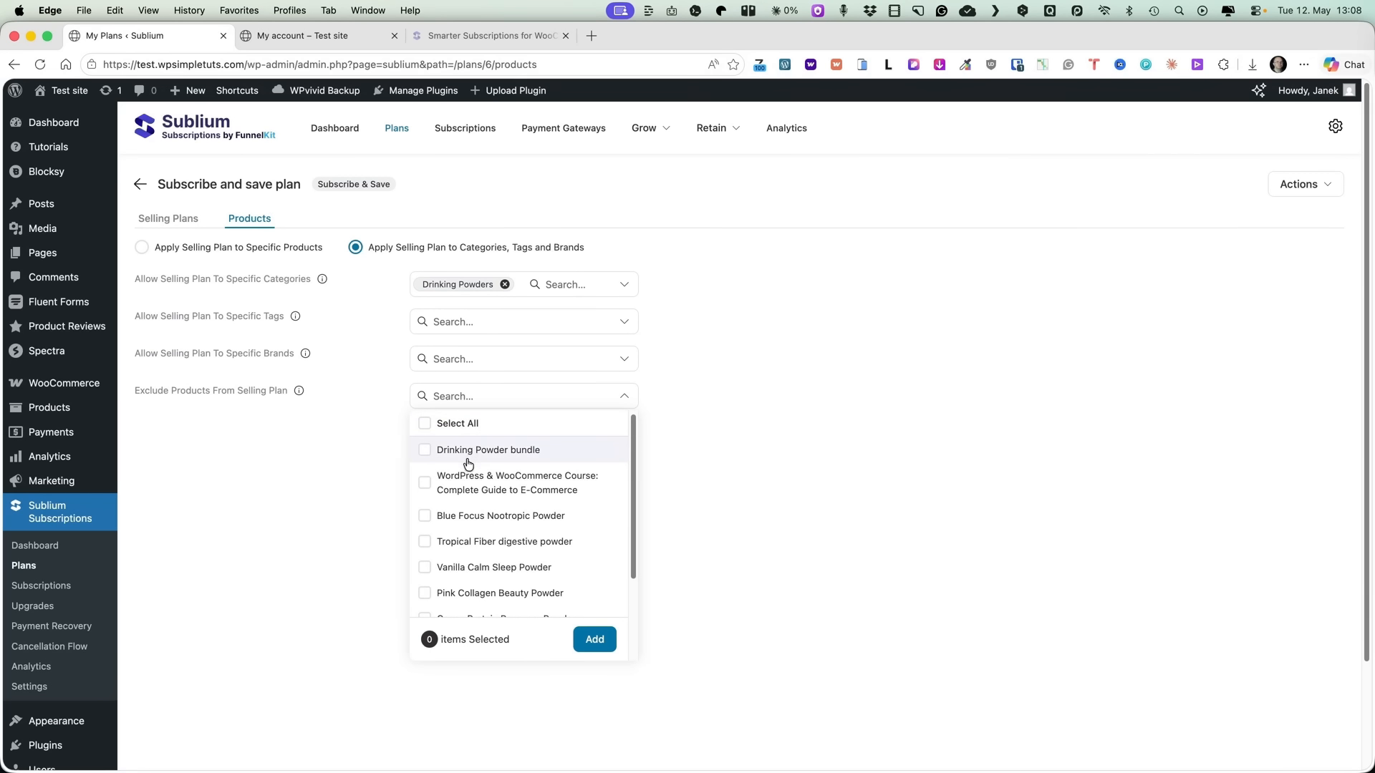
left_click(470, 452)
left_click(595, 640)
left_click(433, 466)
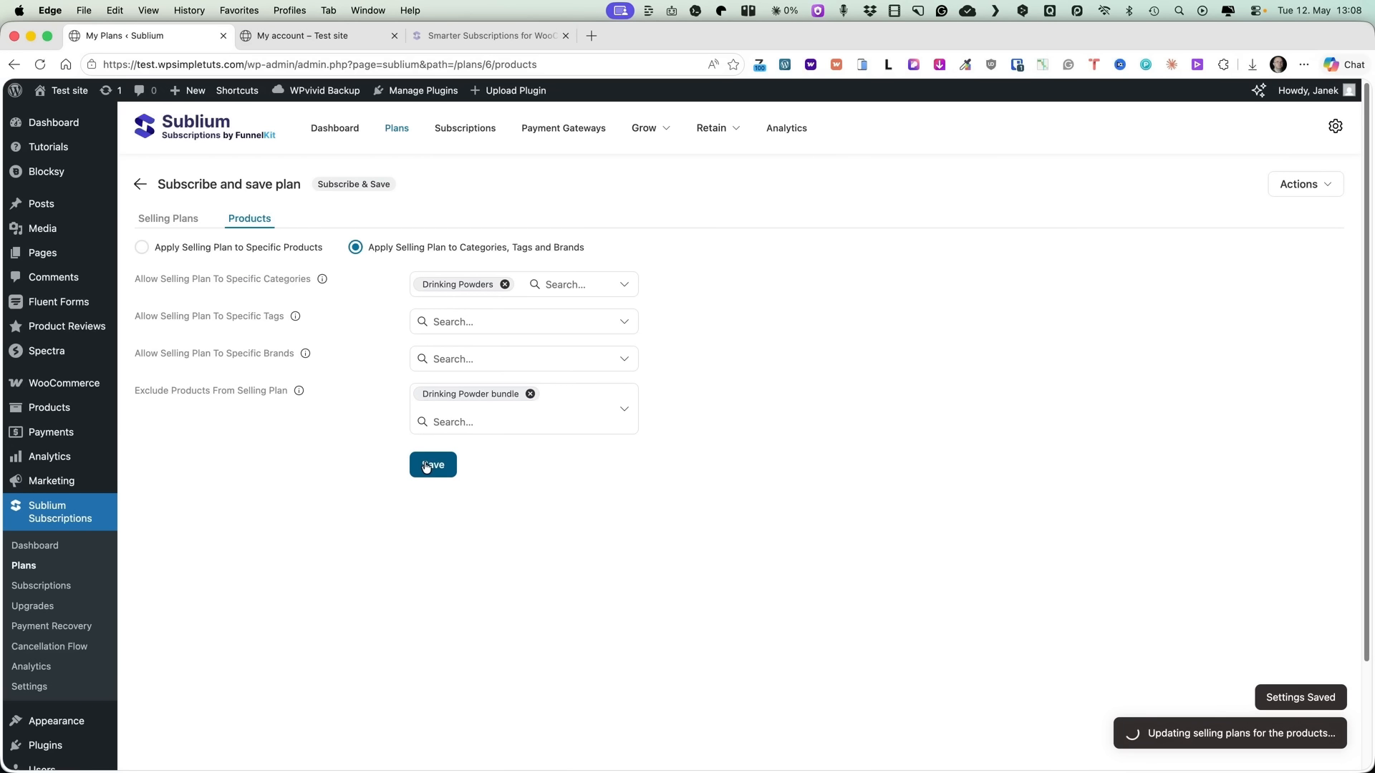
- Add a selling plan delivered every 1 month with a 15% discount to the Subscribe and save plan
left_click(162, 222)
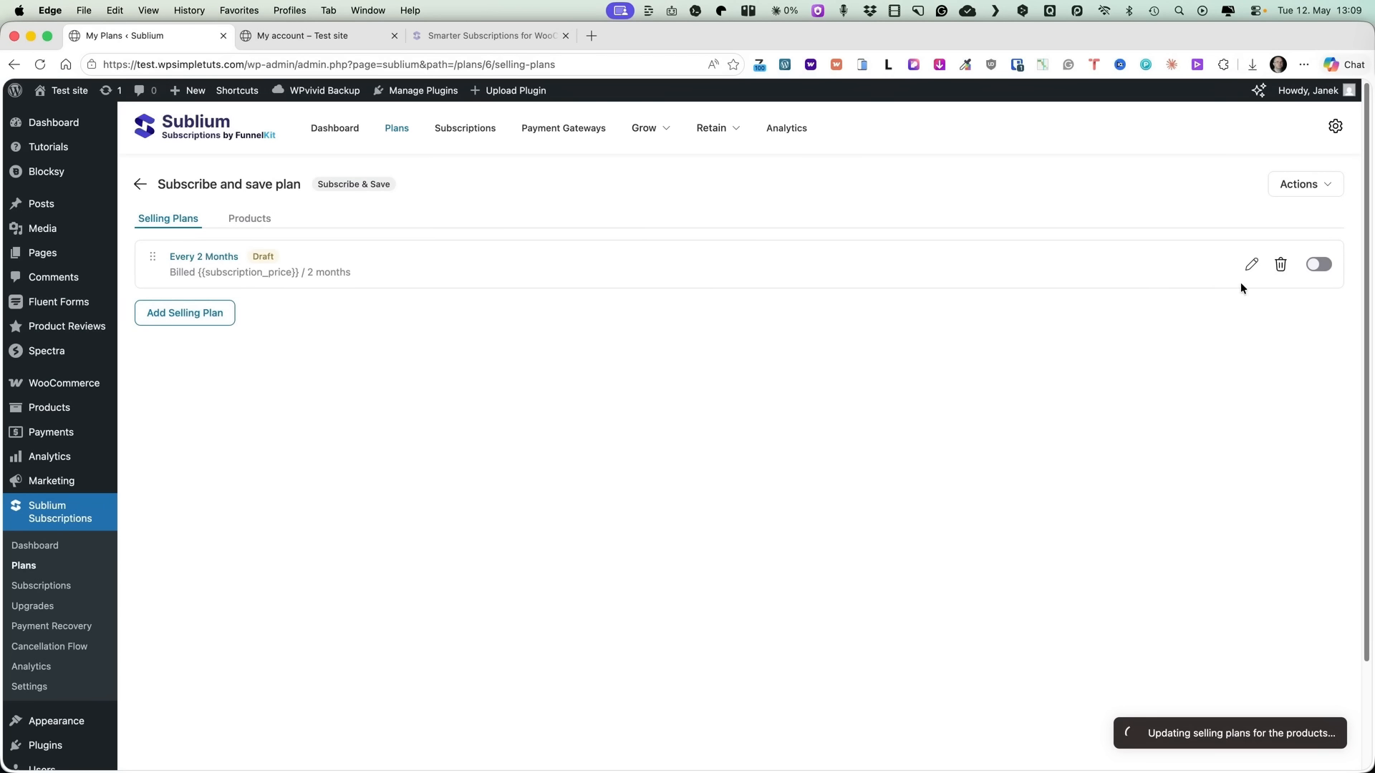
left_click(176, 313)
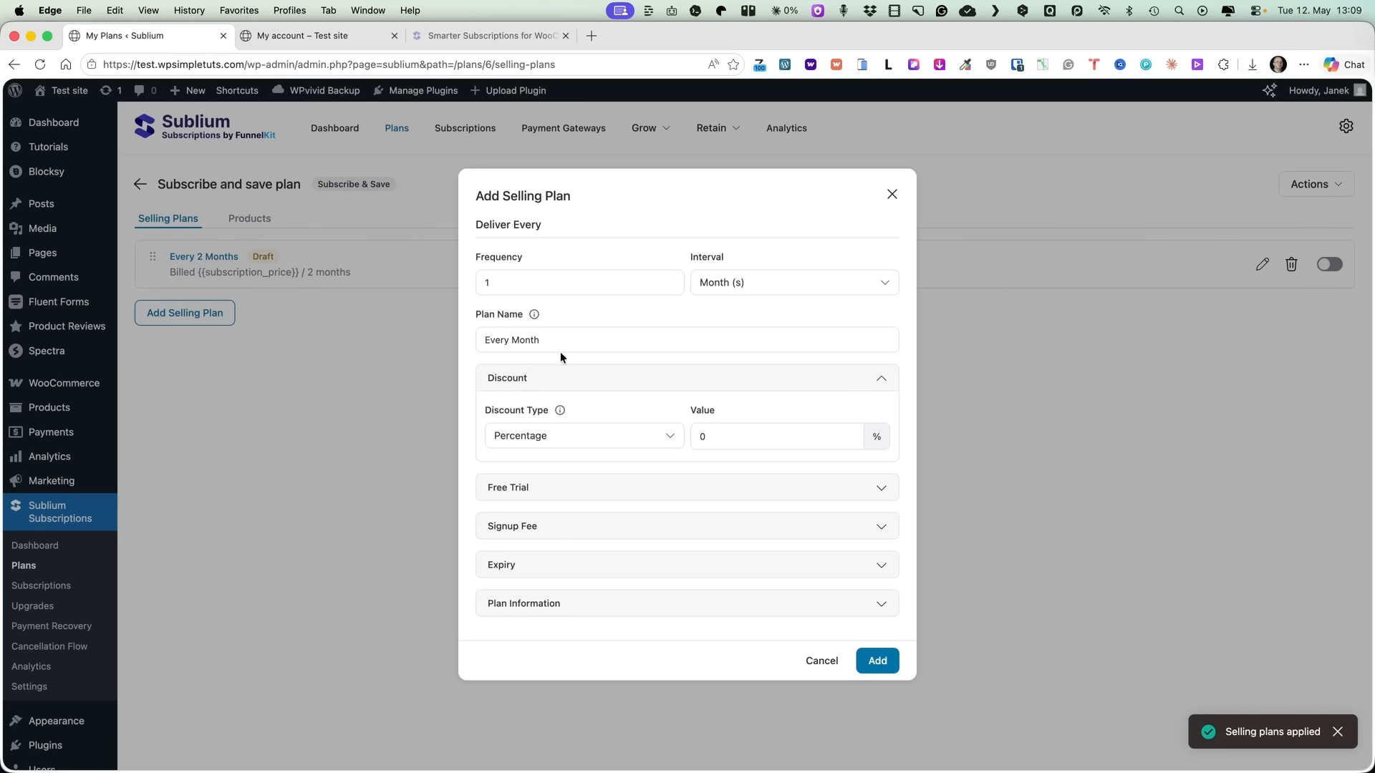
double_click(692, 434)
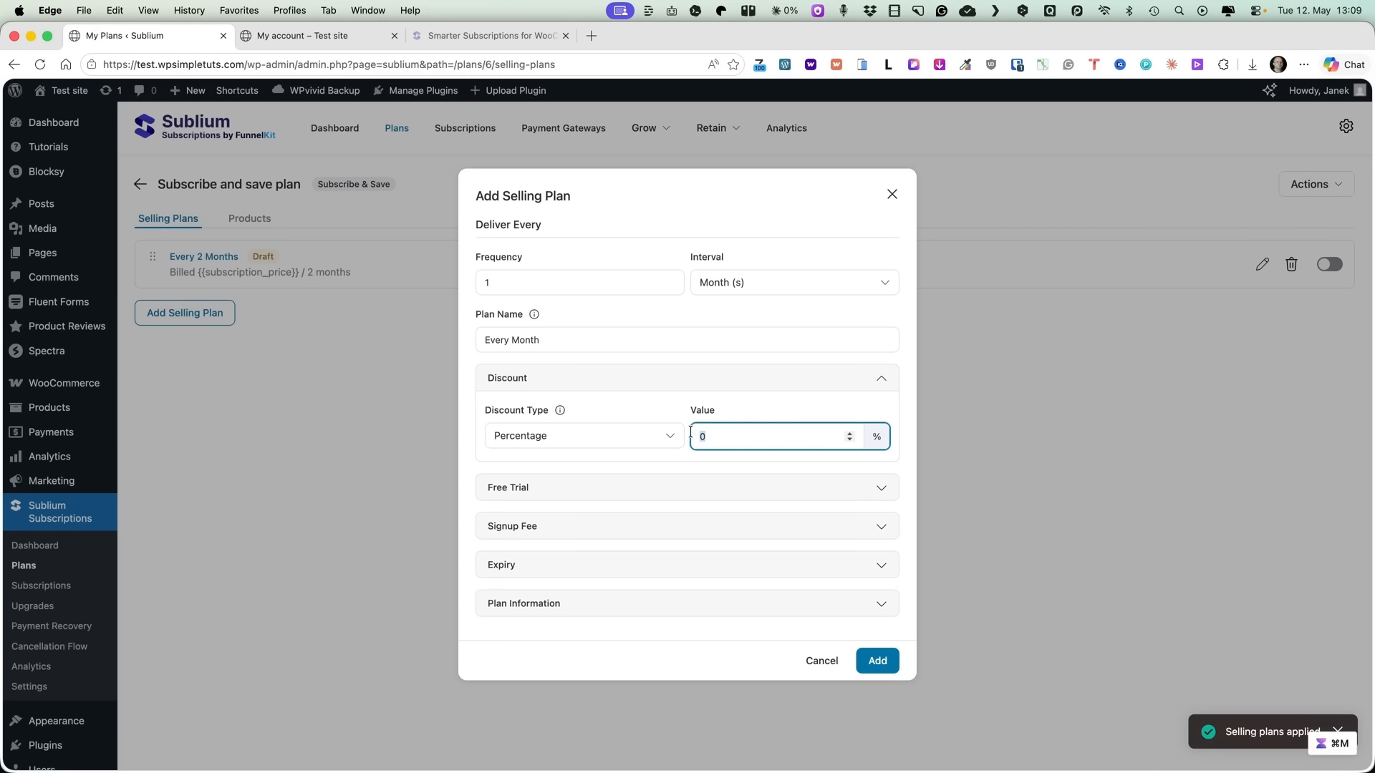
type("15")
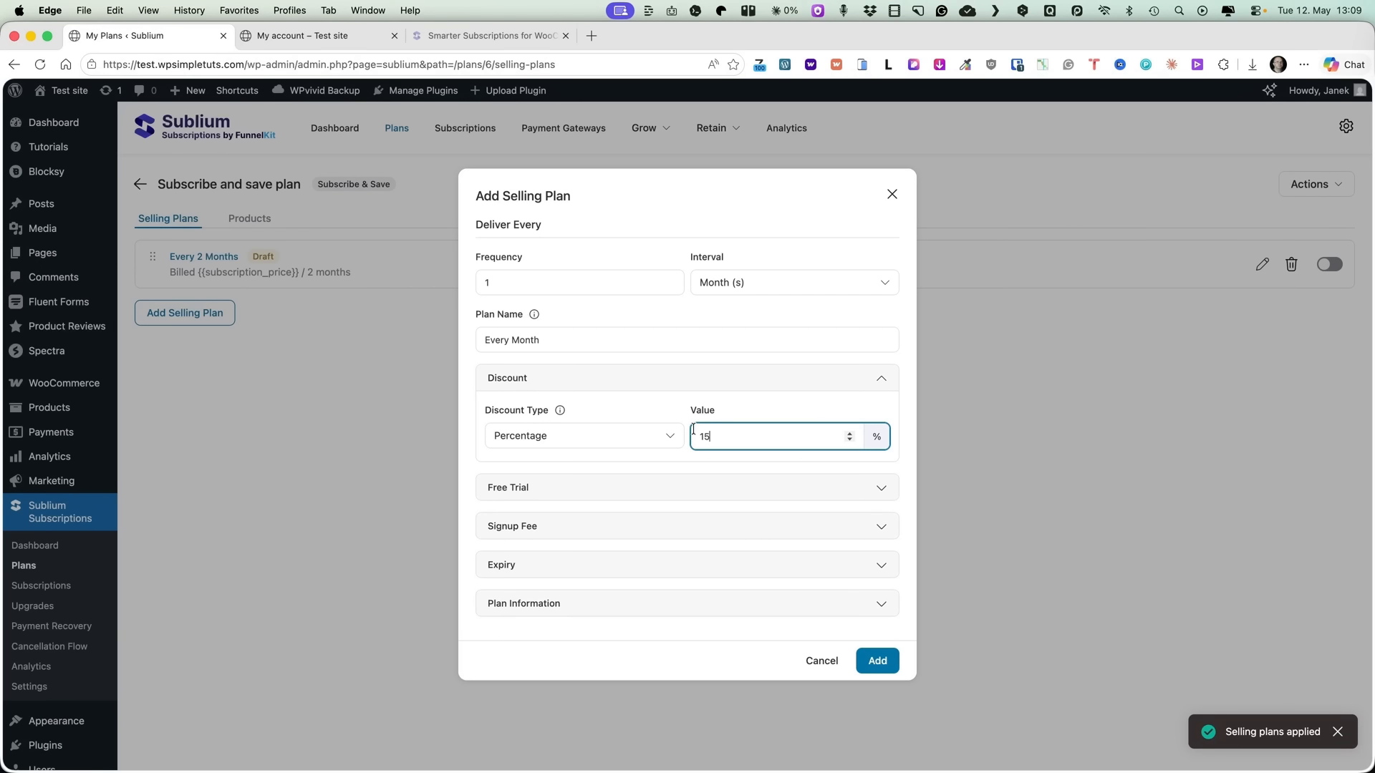
left_click(878, 660)
- Activate both the Every 2 Months and Every Month selling plans
left_click(1319, 265)
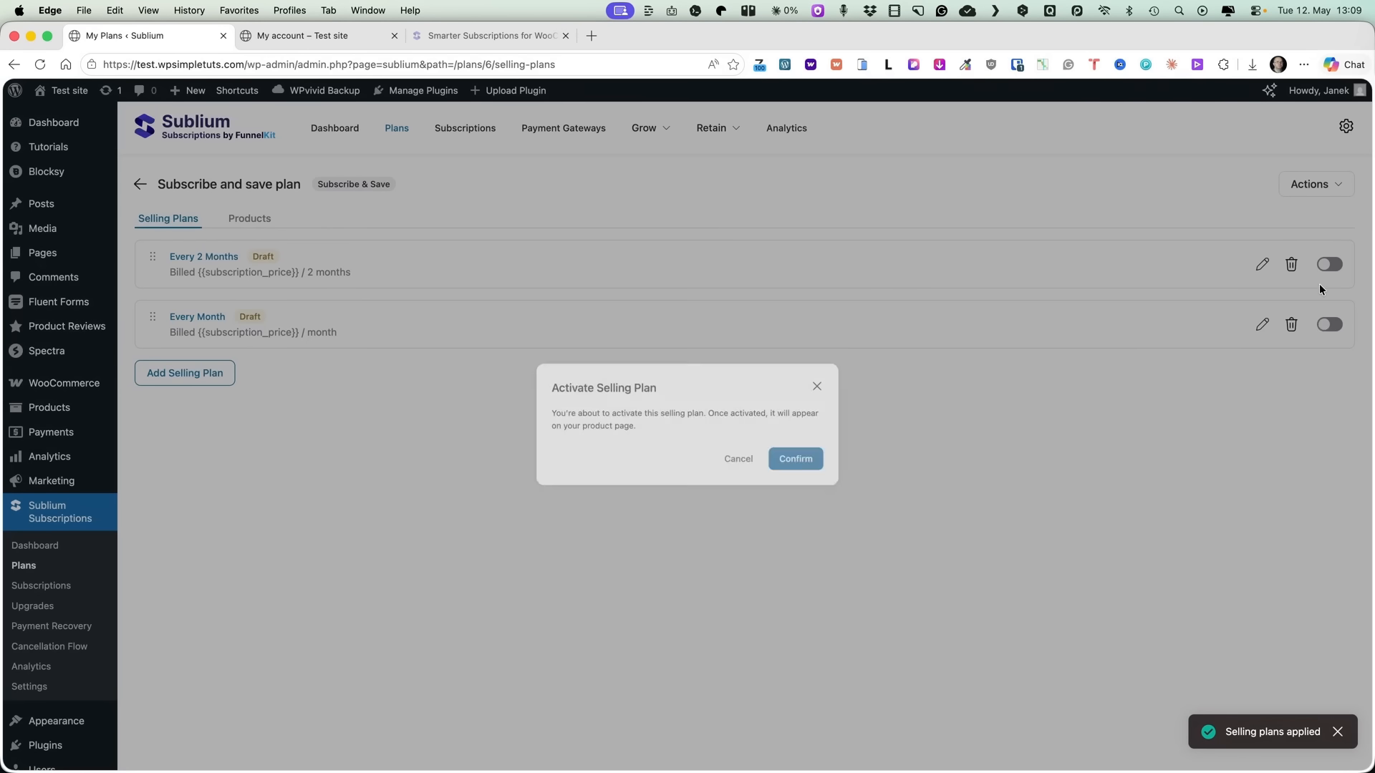
left_click(811, 463)
left_click(1316, 325)
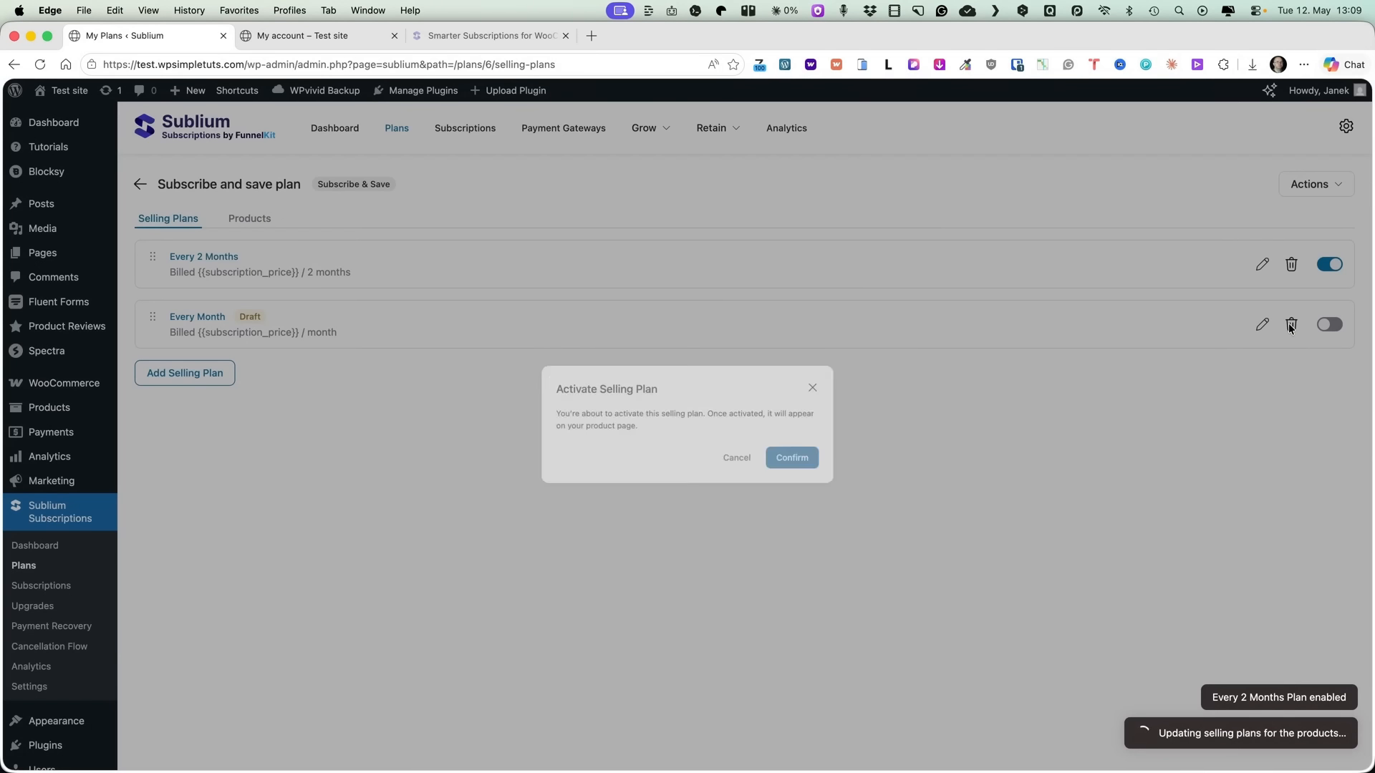
left_click(809, 462)
- Check the Drinking Powder bundle's product page in the shop for subscription options, then return to the product list
left_click(312, 36)
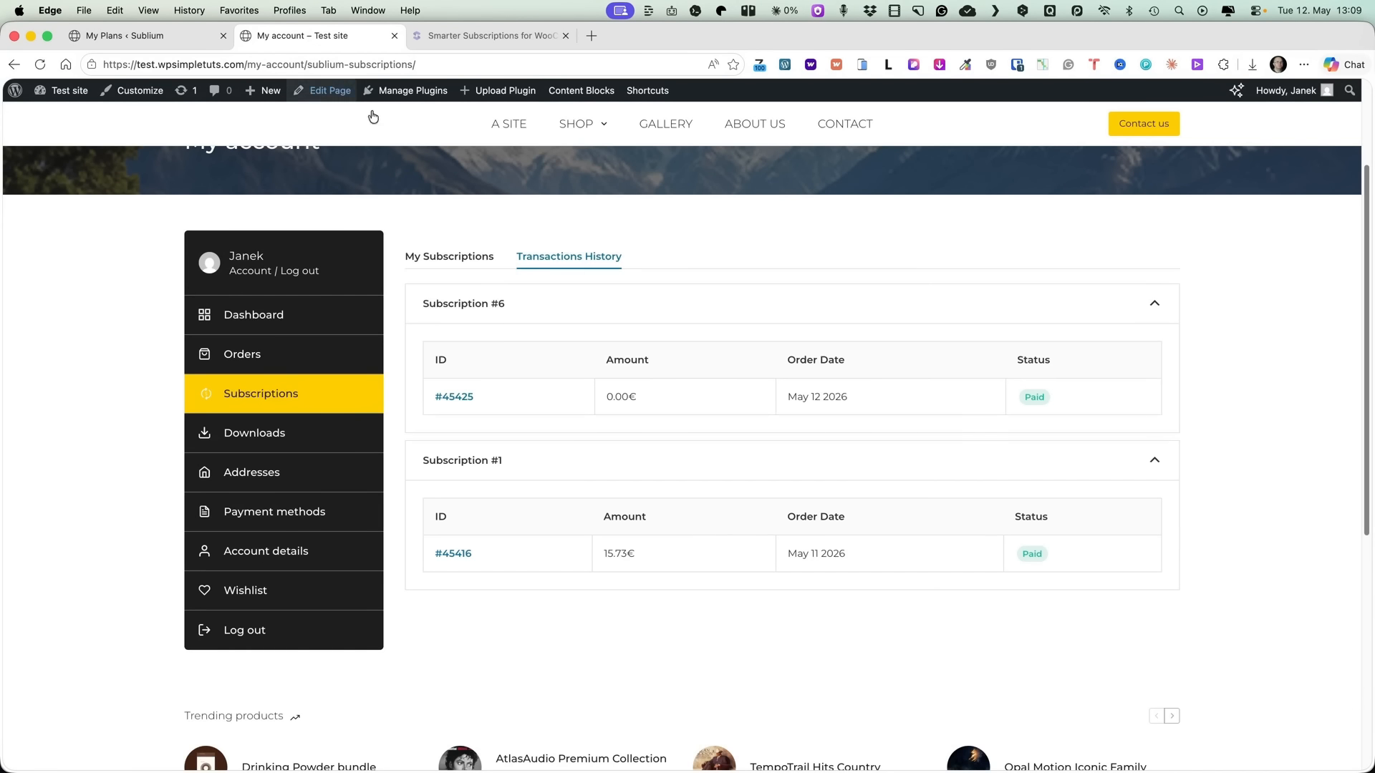
left_click(580, 128)
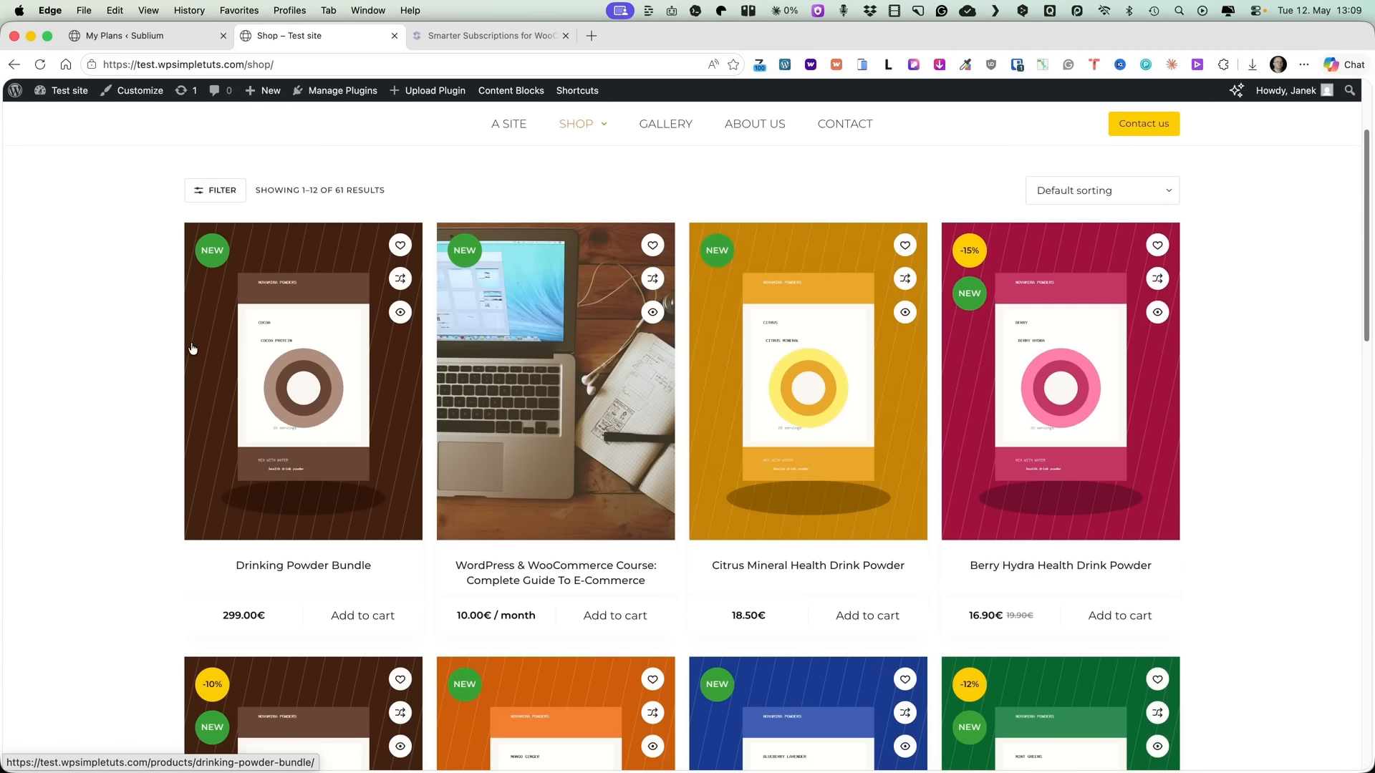
left_click(299, 416)
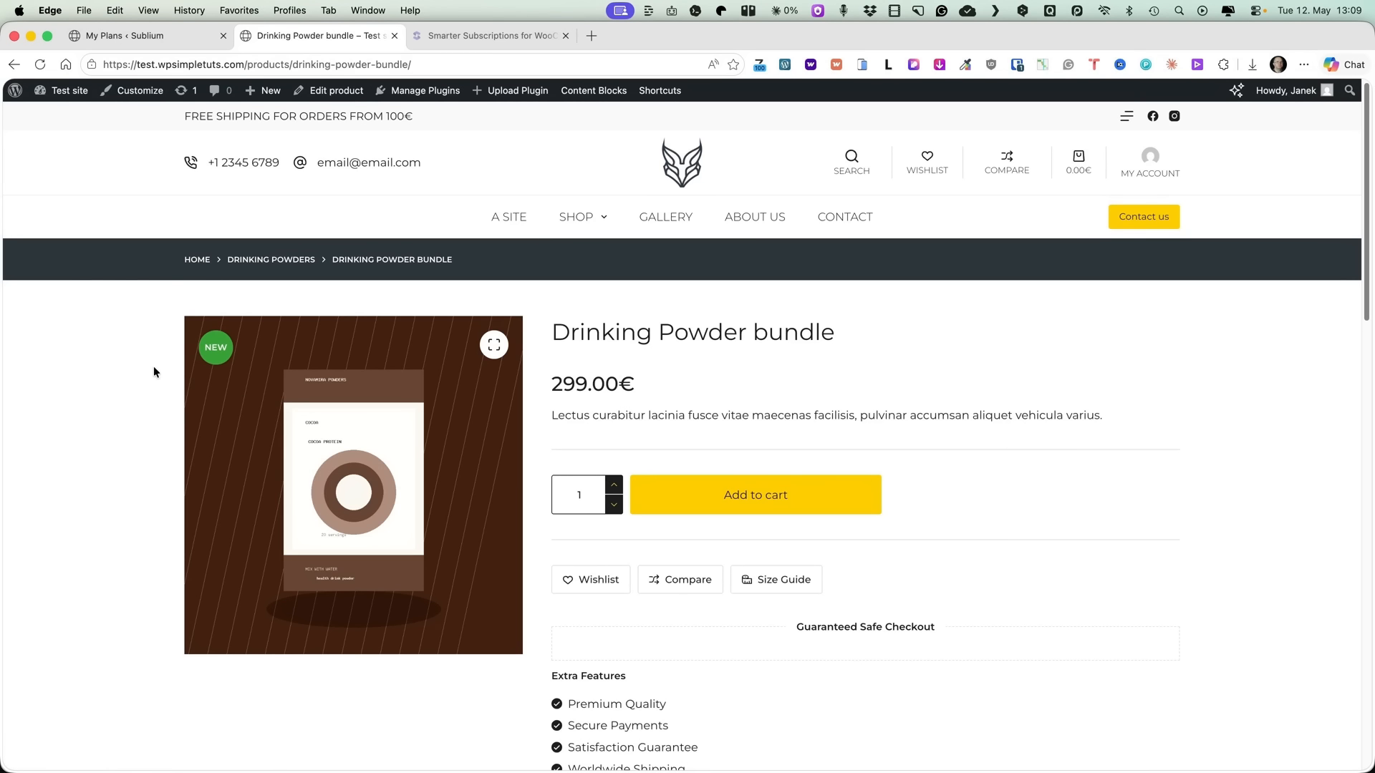
scroll(24, 380, "down", 1)
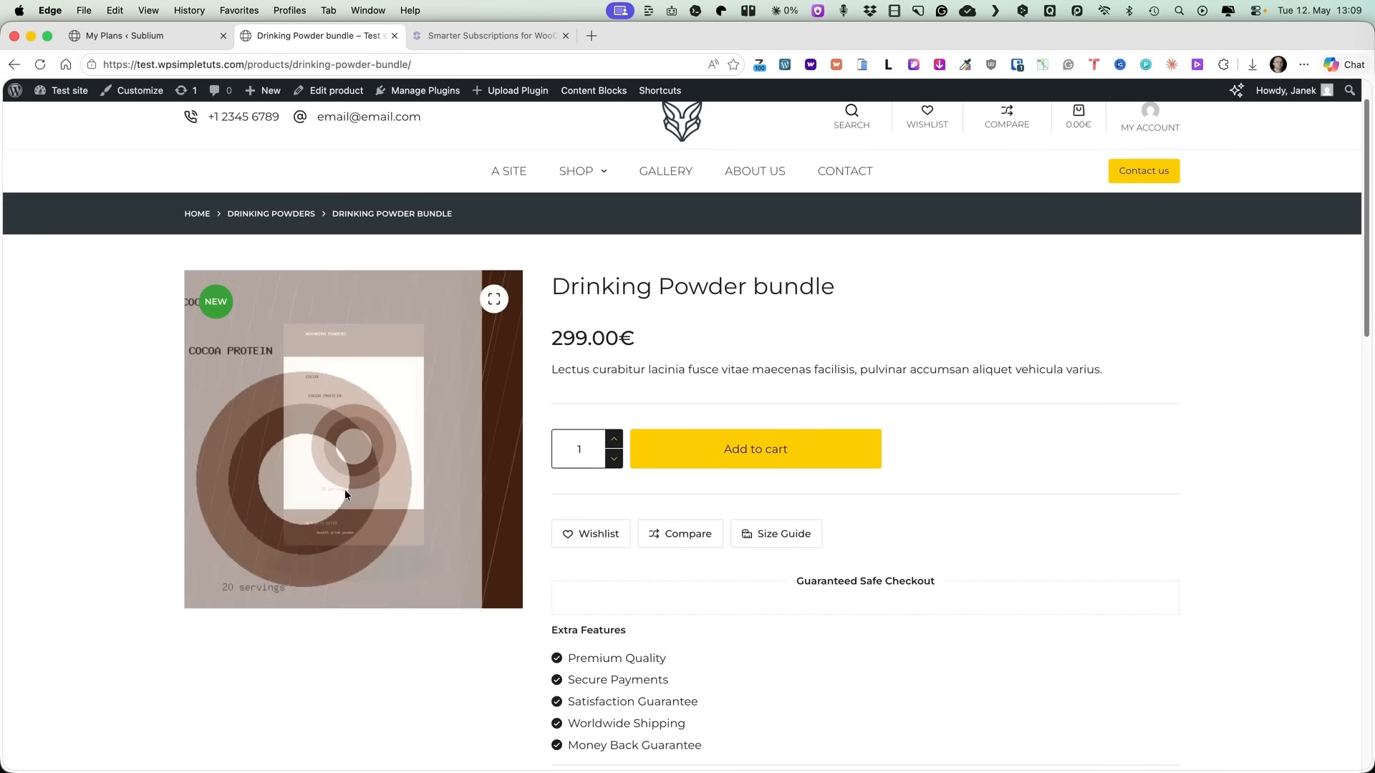
key("super+bracketleft")
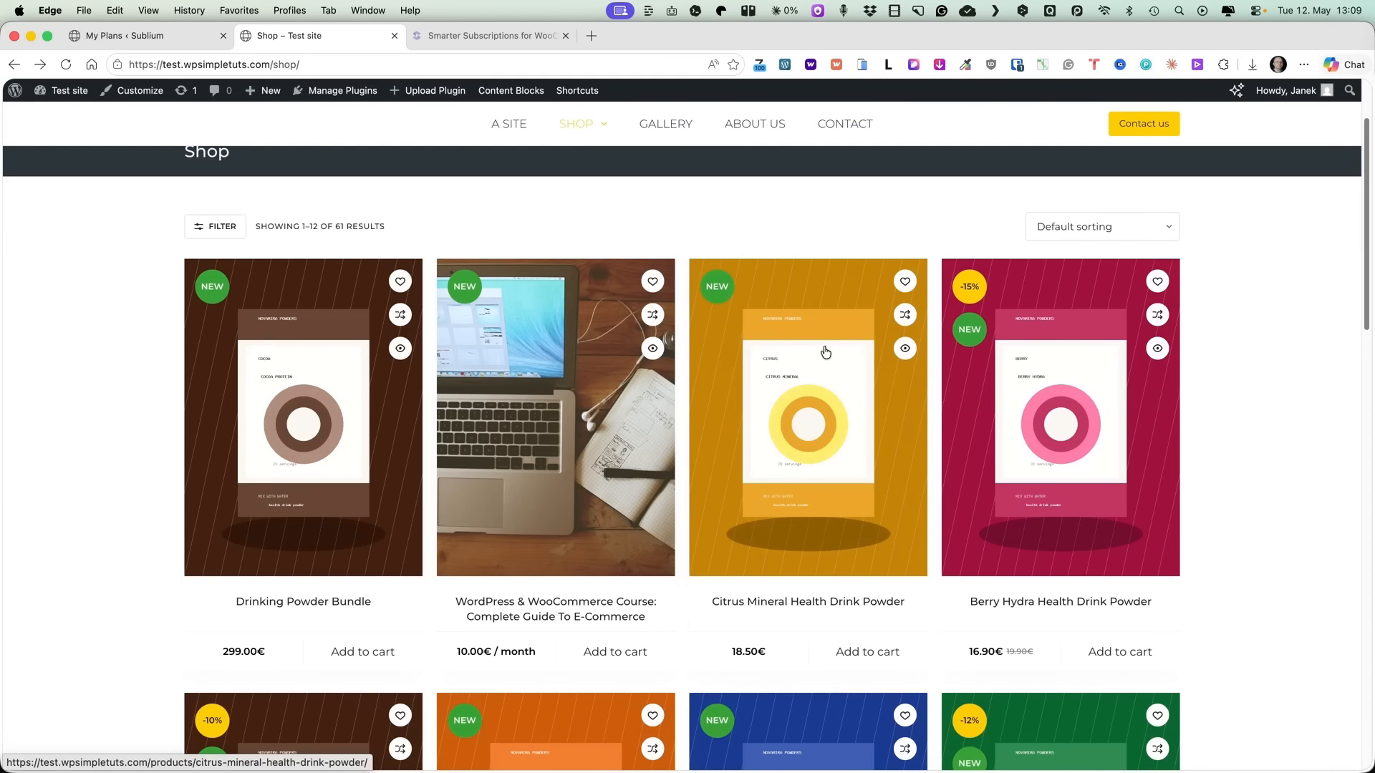
- Add the Citrus Mineral Health Drink Powder to the cart as a Subscribe & Save purchase delivered every 2 months
left_click(779, 425)
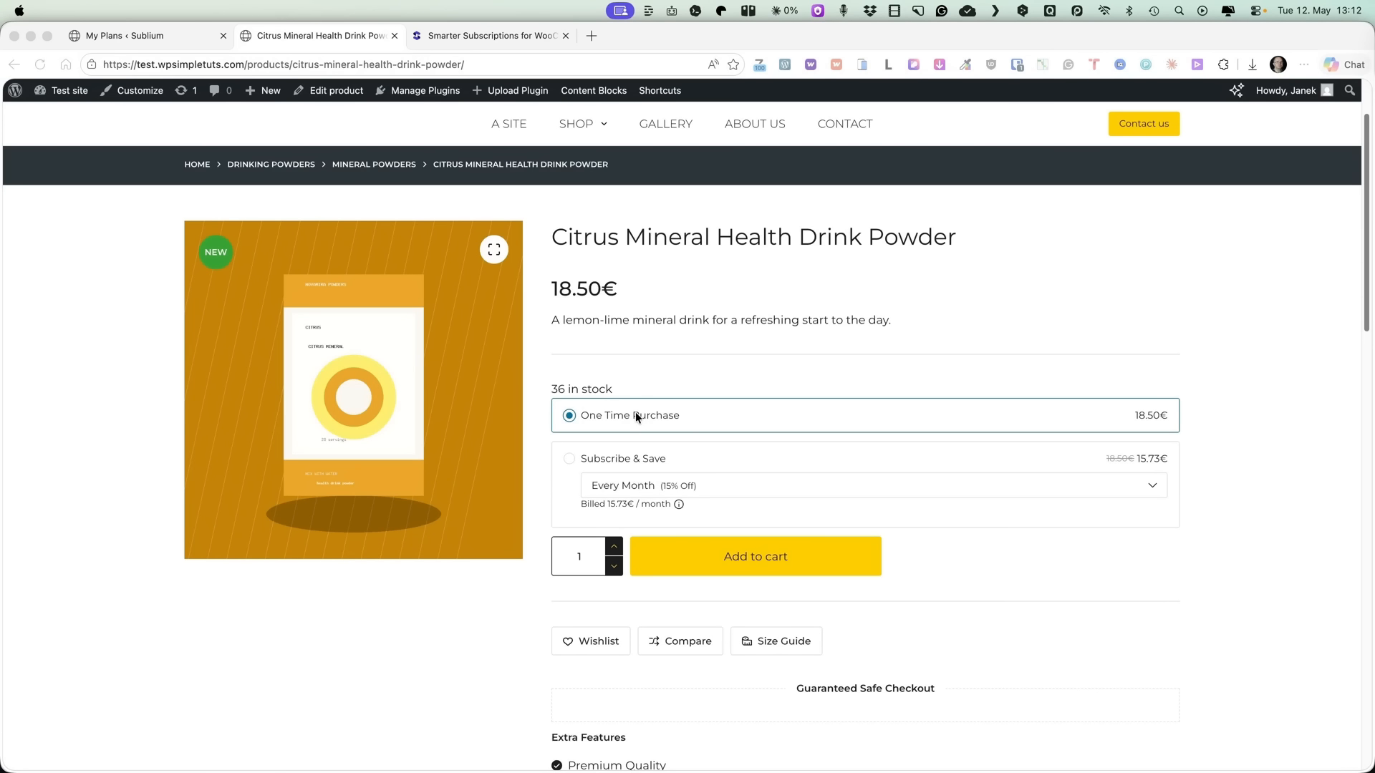
scroll(635, 415, "down", 1)
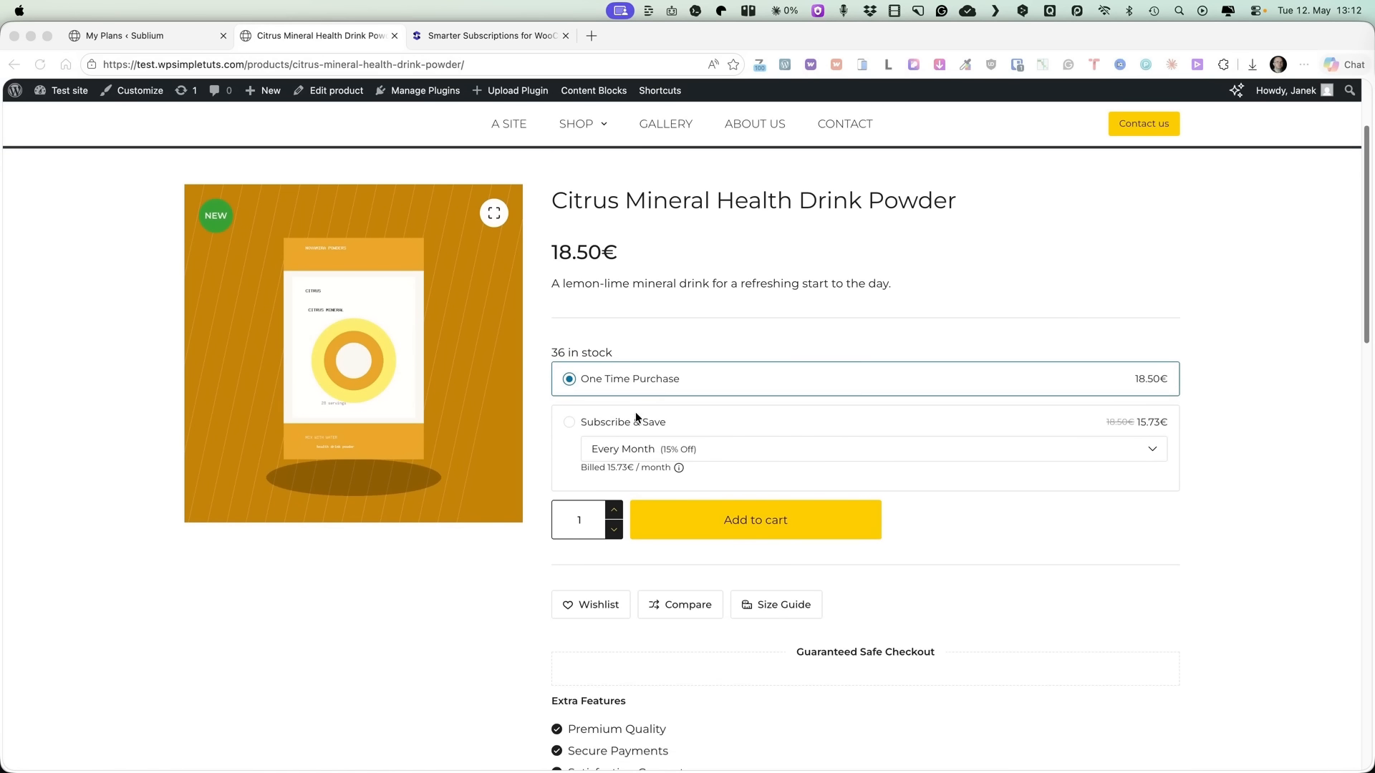
left_click(593, 422)
left_click(678, 453)
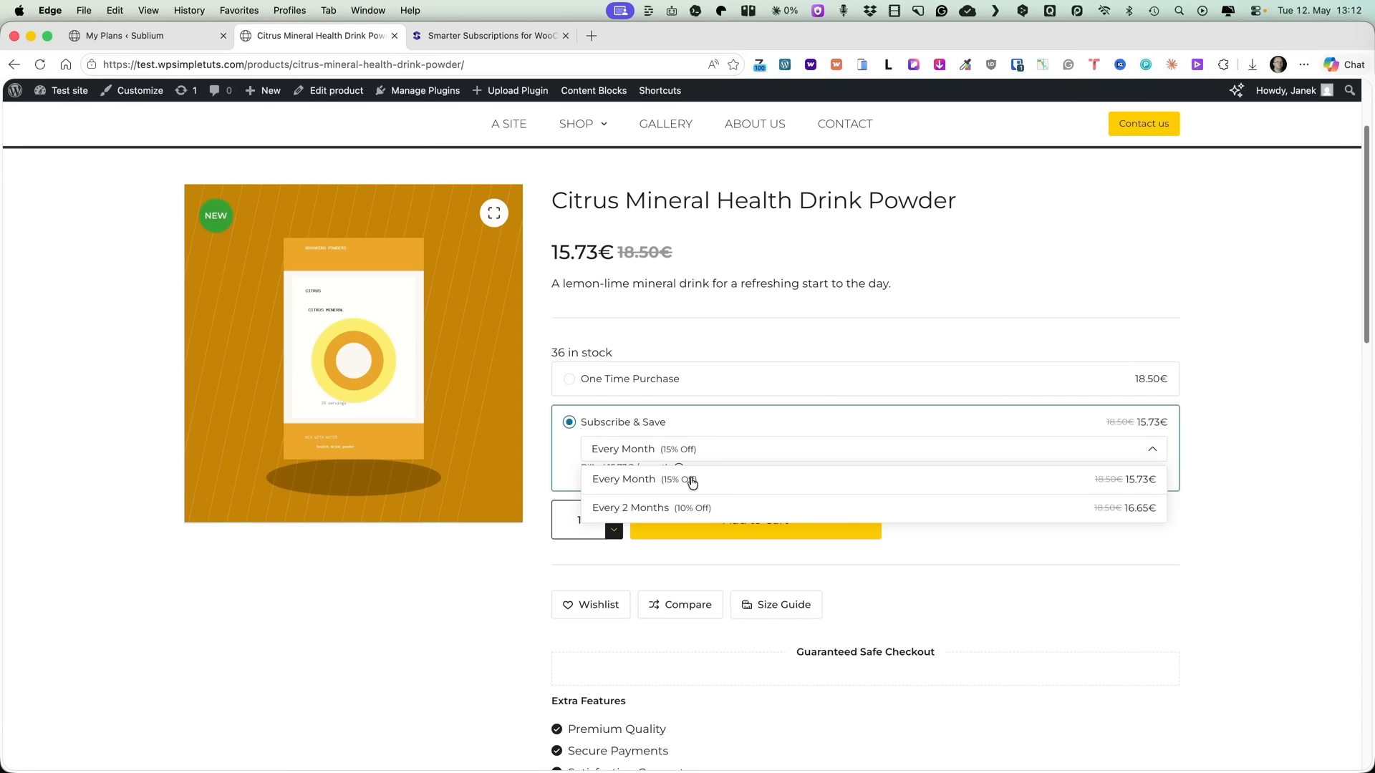
left_click(657, 510)
left_click(748, 521)
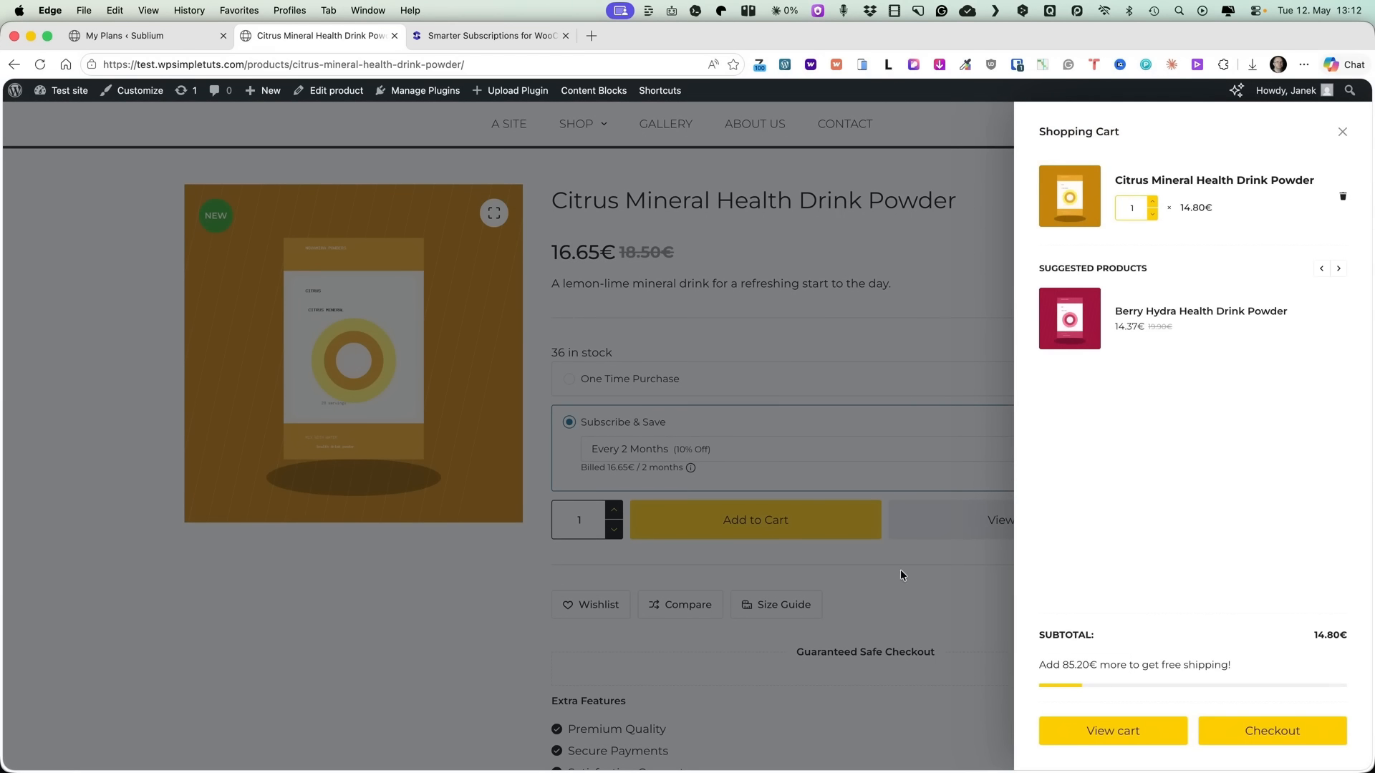
- Proceed to checkout and review the order's total and recurring payment details
left_click(1287, 744)
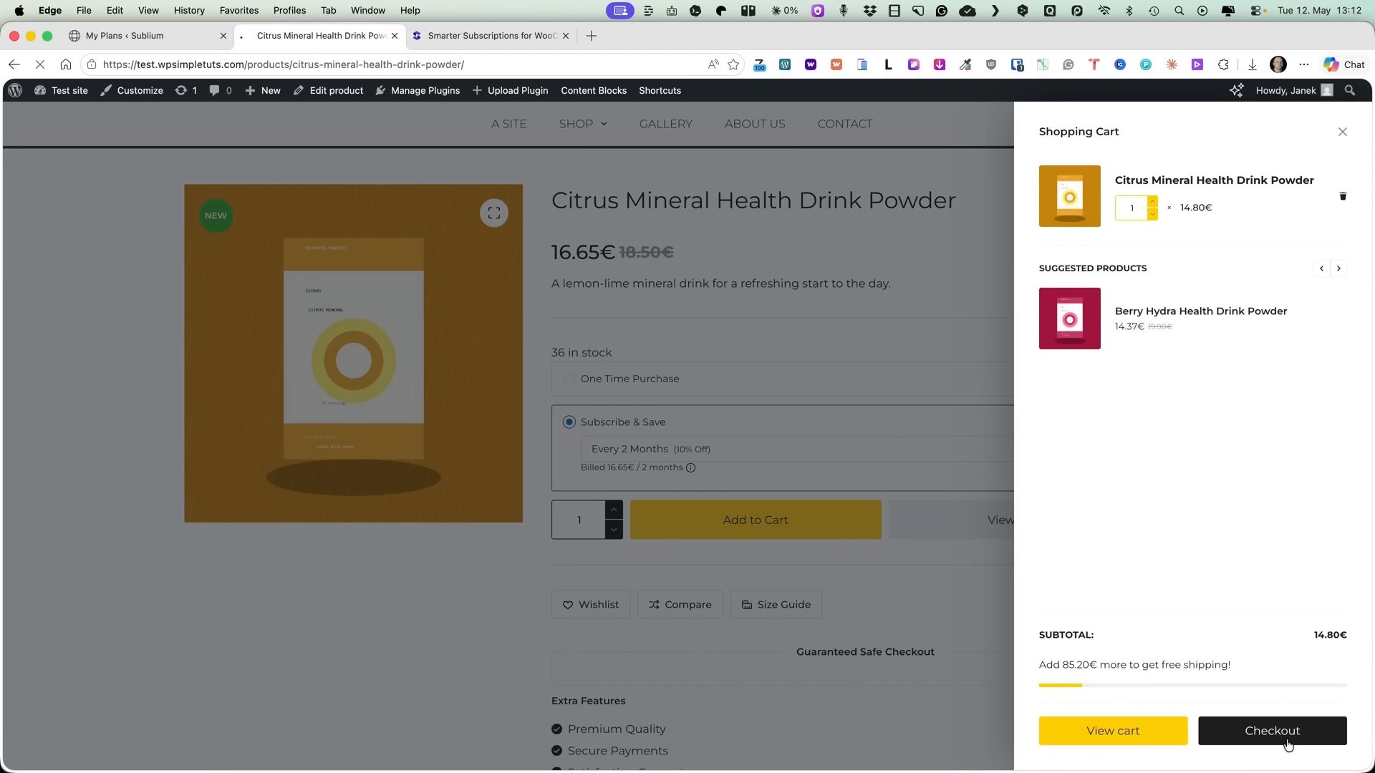
scroll(967, 399, "down", 3)
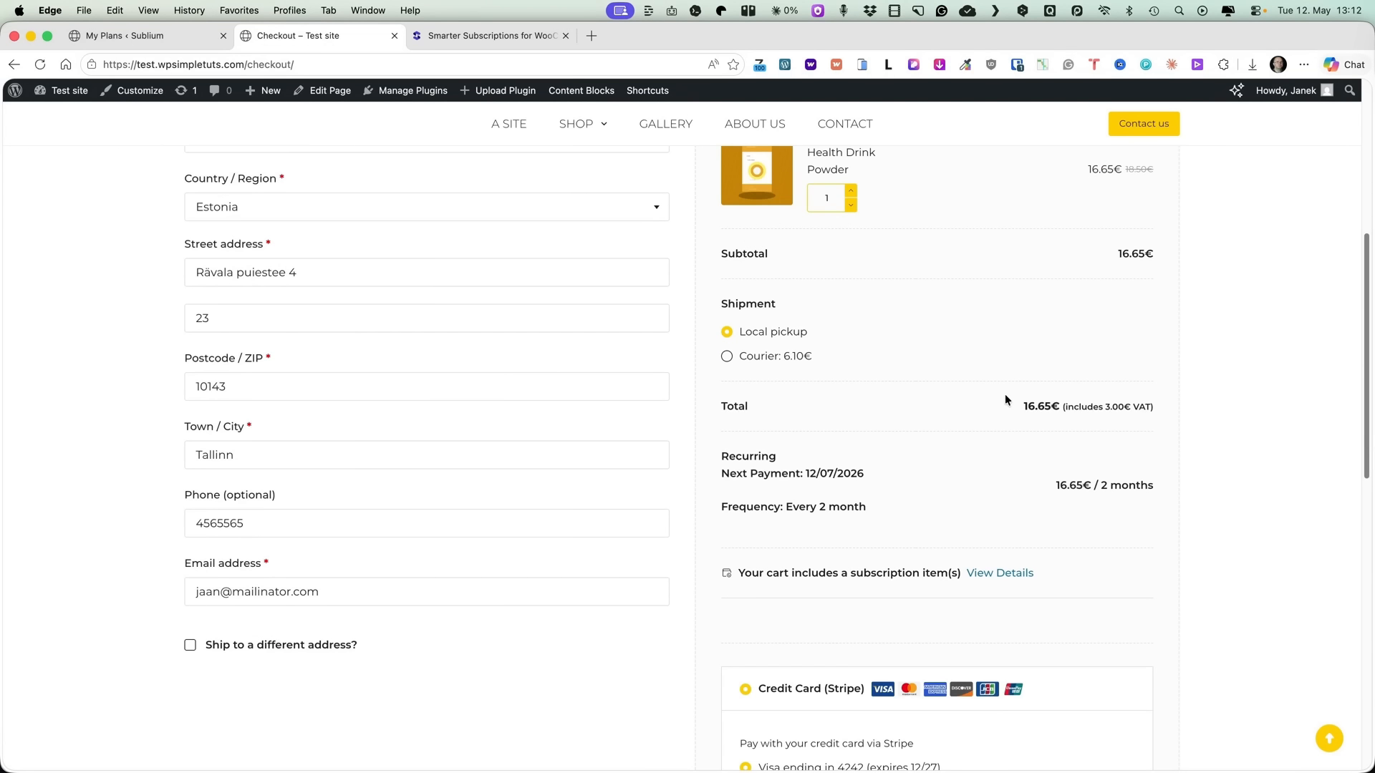
scroll(909, 384, "up", 6)
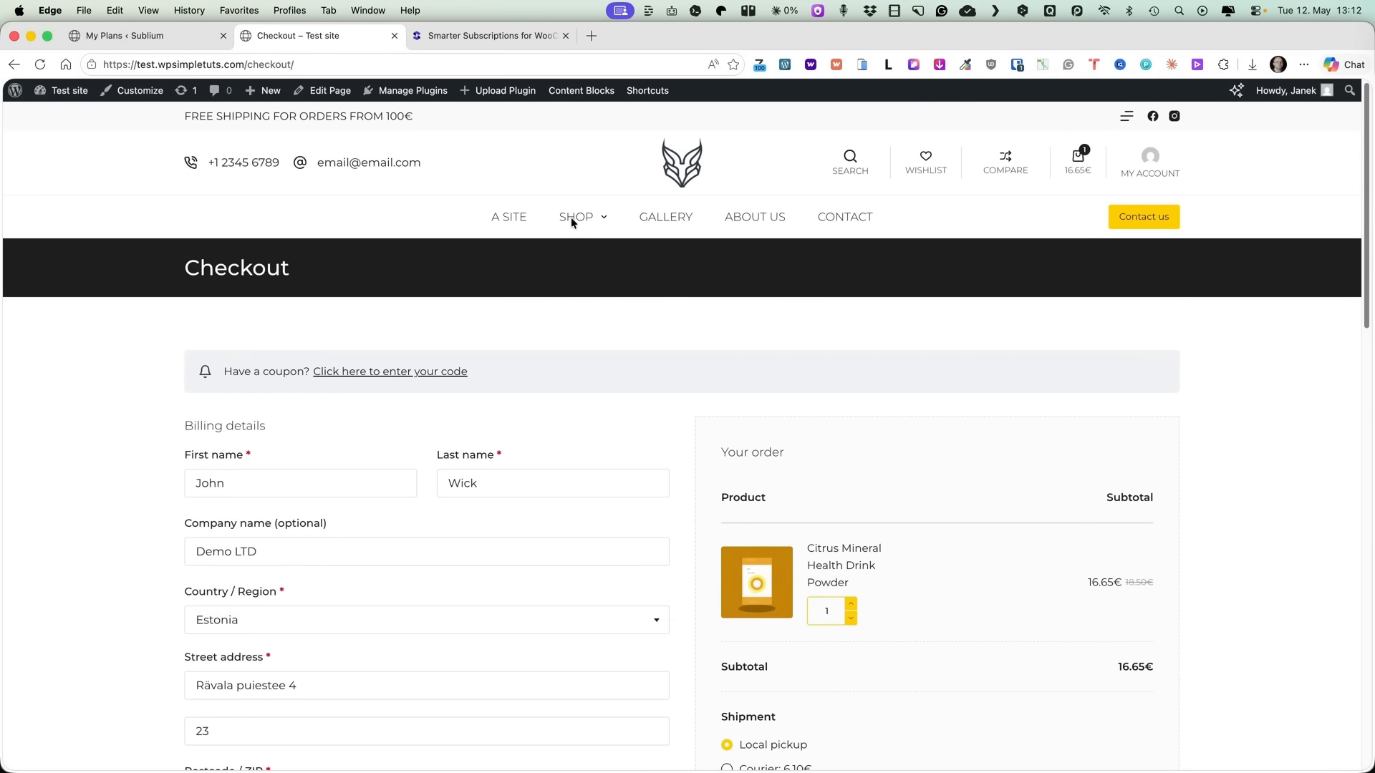
- Go back to the plan editor and try reordering the Every Month and Every 2 Months selling plans
left_click(125, 36)
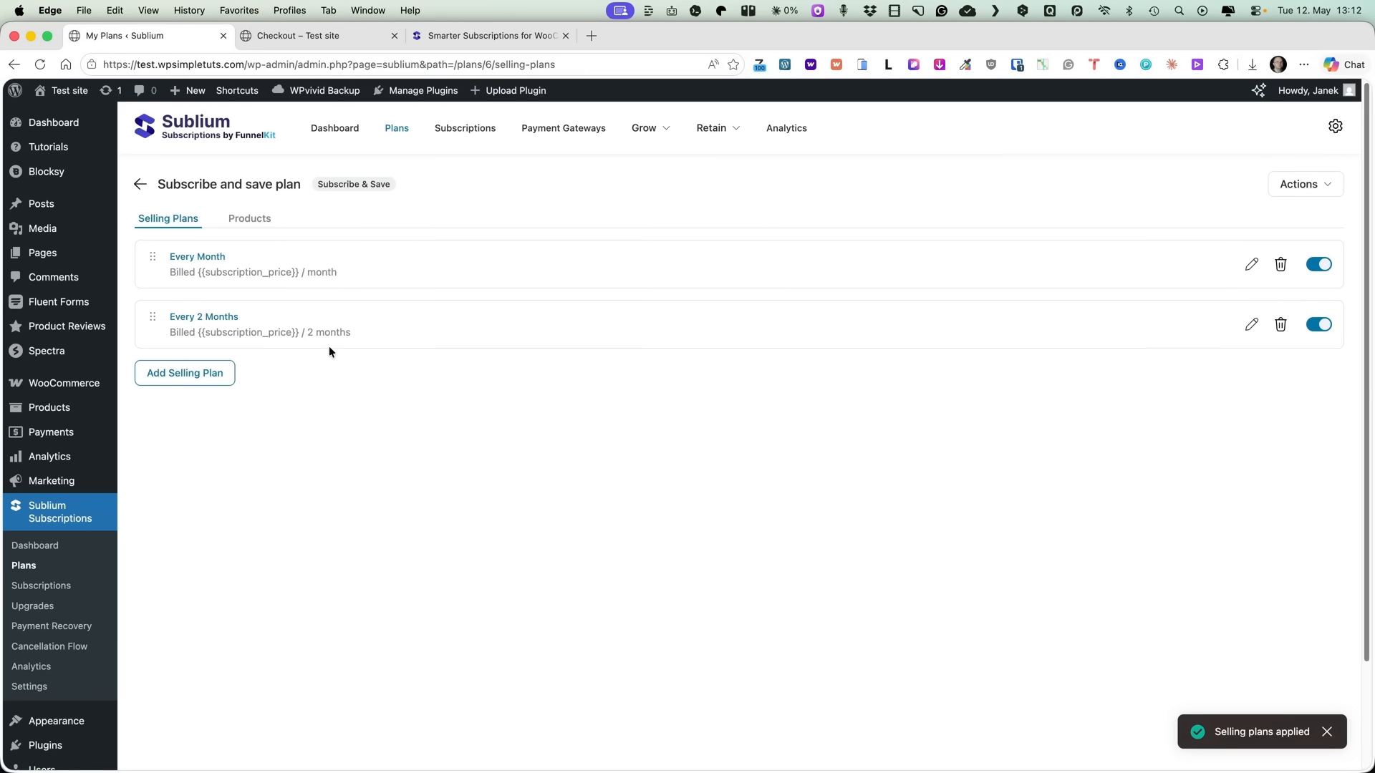
mouse_move(152, 320)
left_mouse_down()
mouse_move(152, 256)
mouse_move(152, 312)
left_mouse_up()
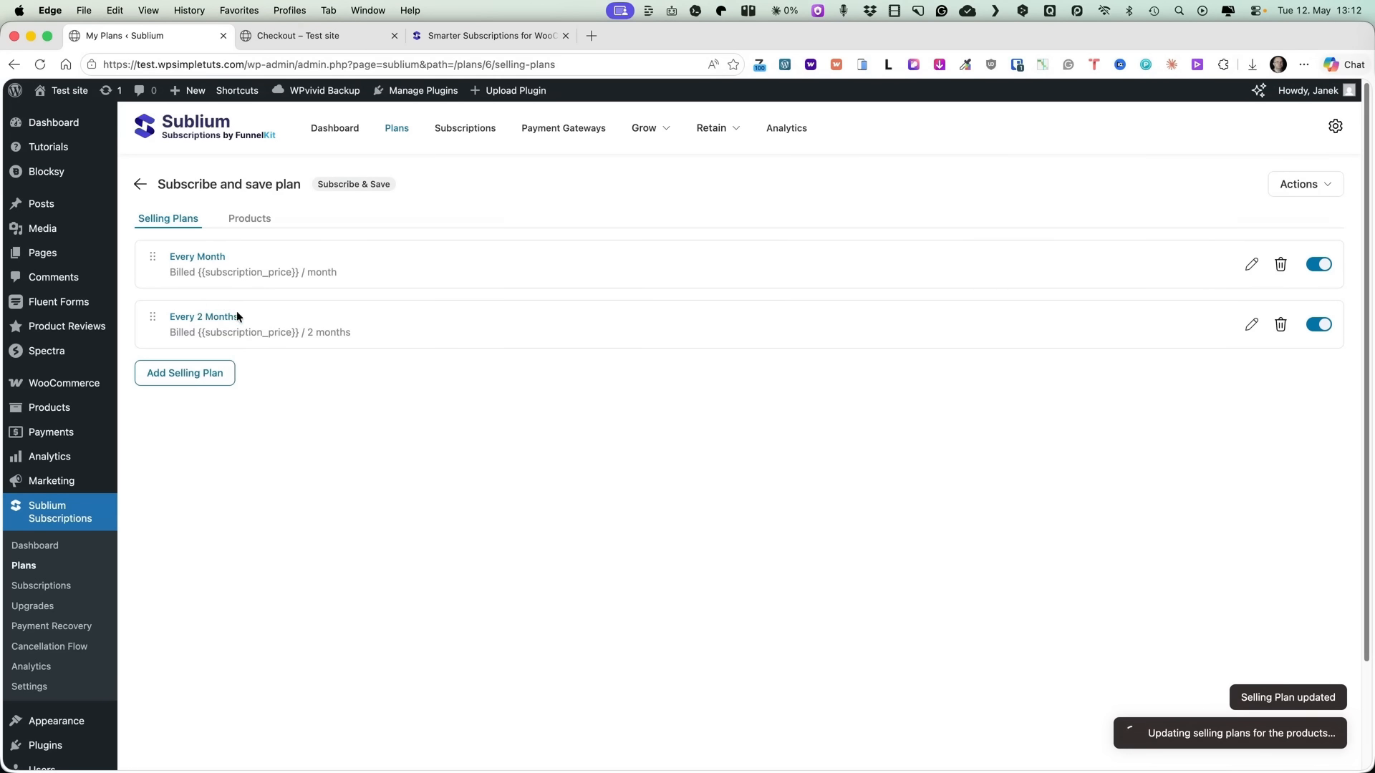
- Create a new plan named Installments with the Installments plan type
left_click(25, 566)
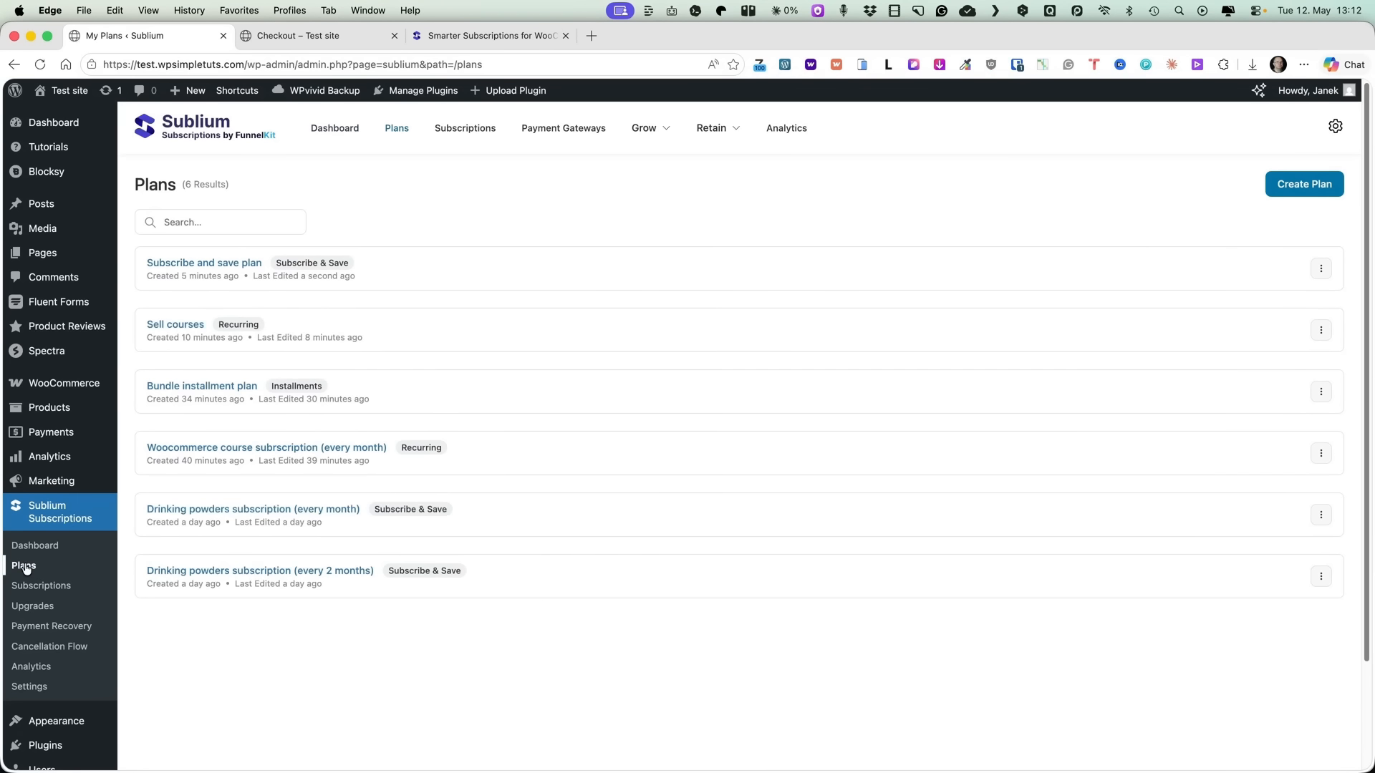
left_click(1282, 187)
type("Installments")
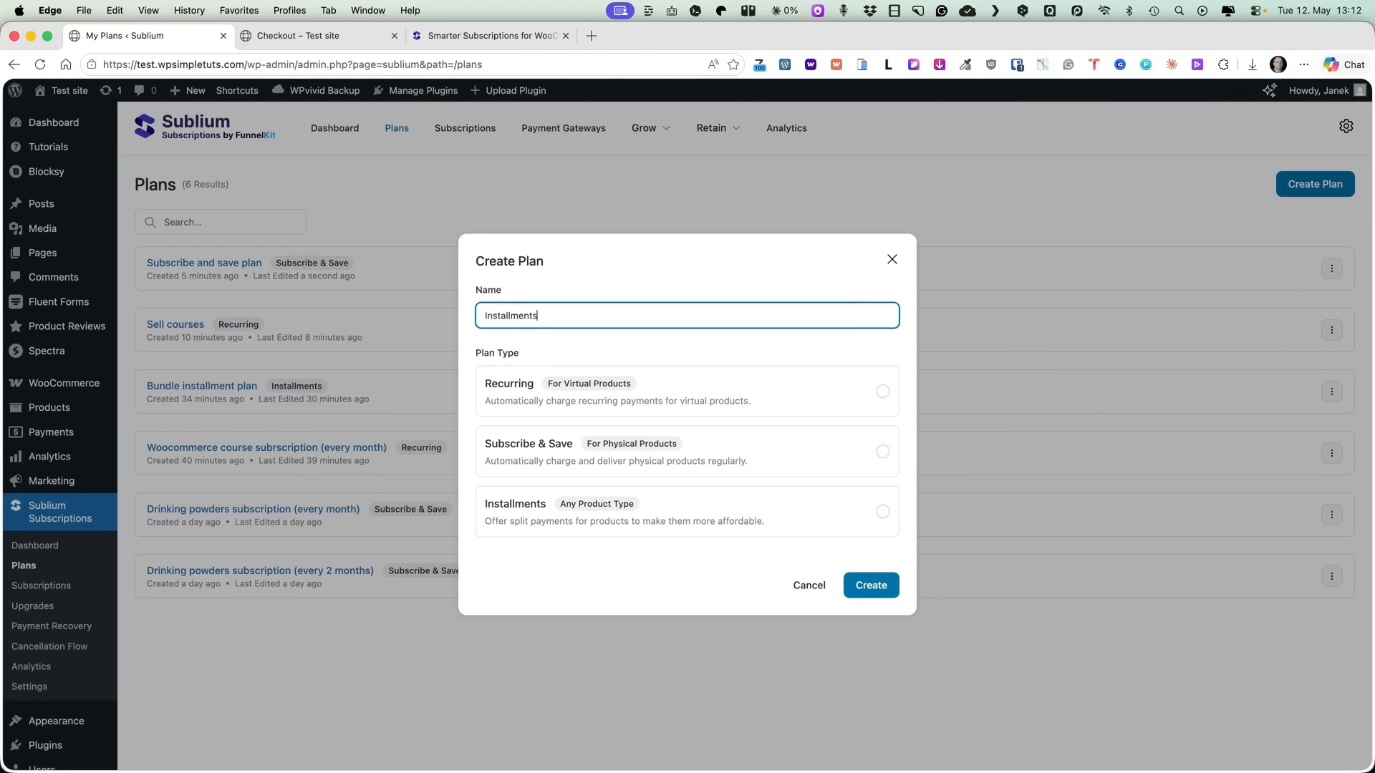
key("super+a")
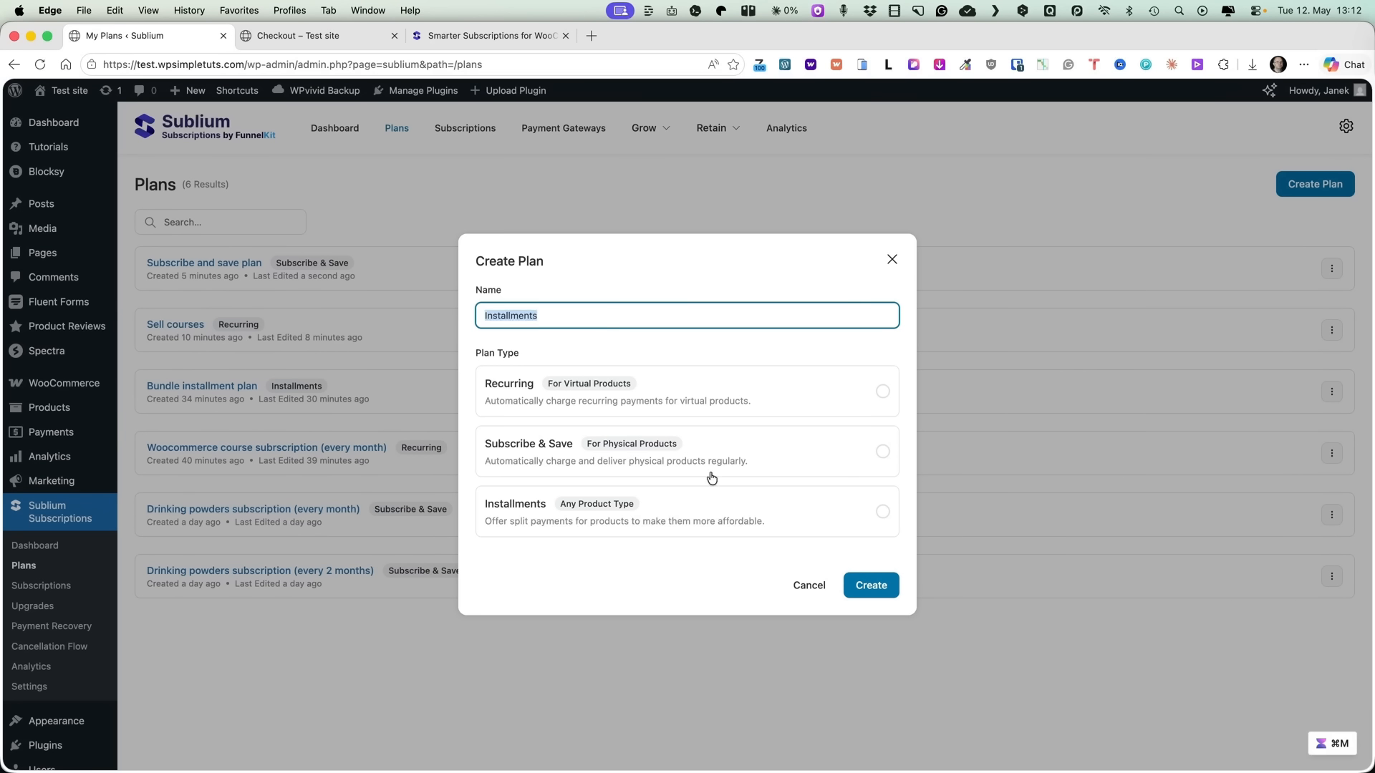
left_click(882, 512)
left_click(879, 591)
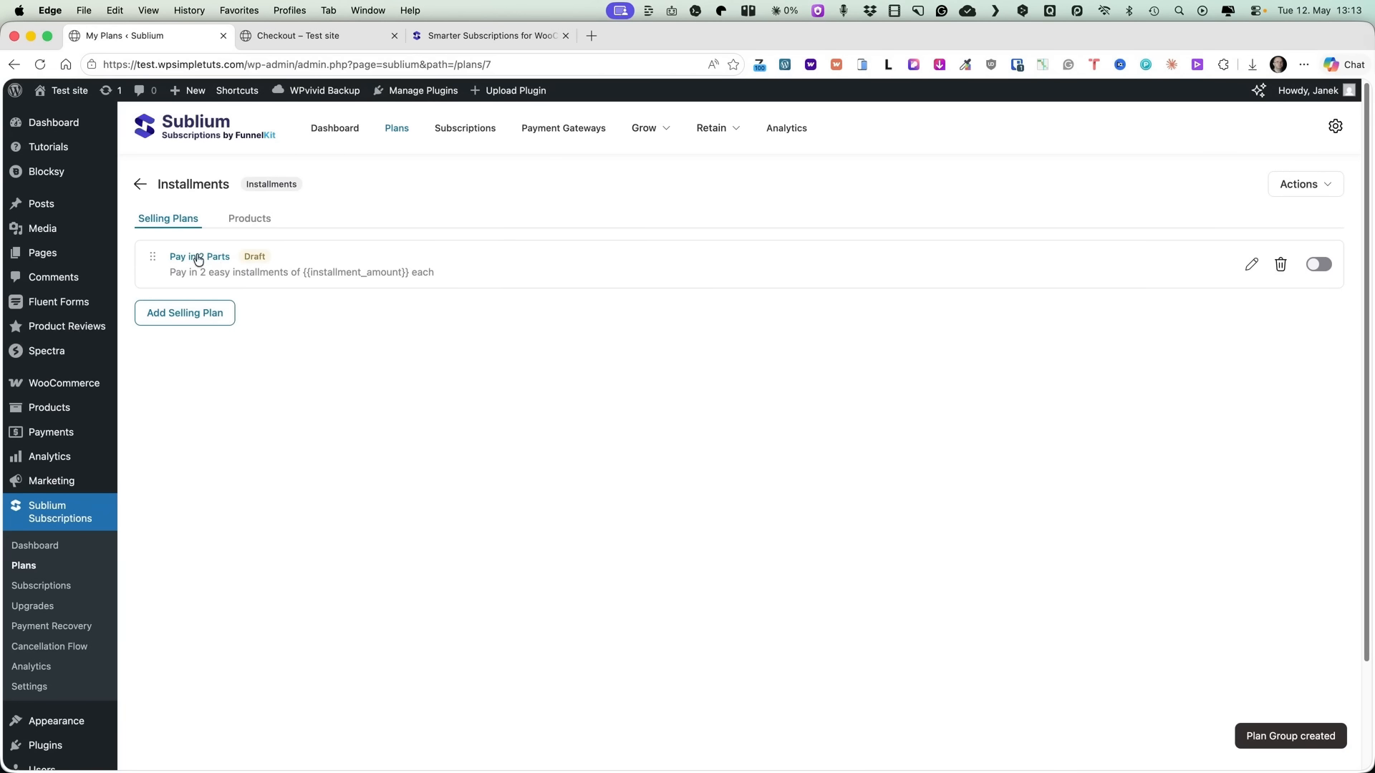
- Edit the draft installment selling plan and set its installment count to 6 with a monthly interval
left_click(198, 258)
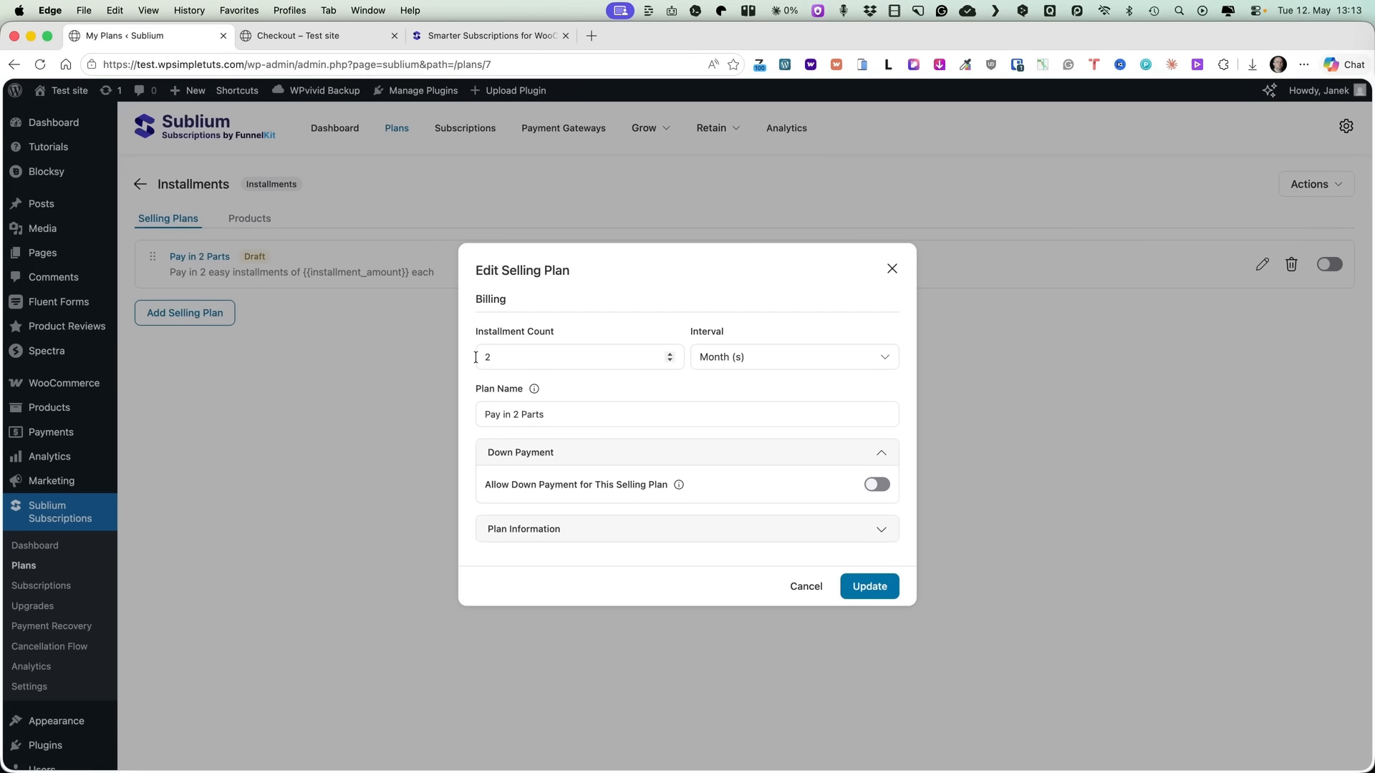
triple_click(670, 355)
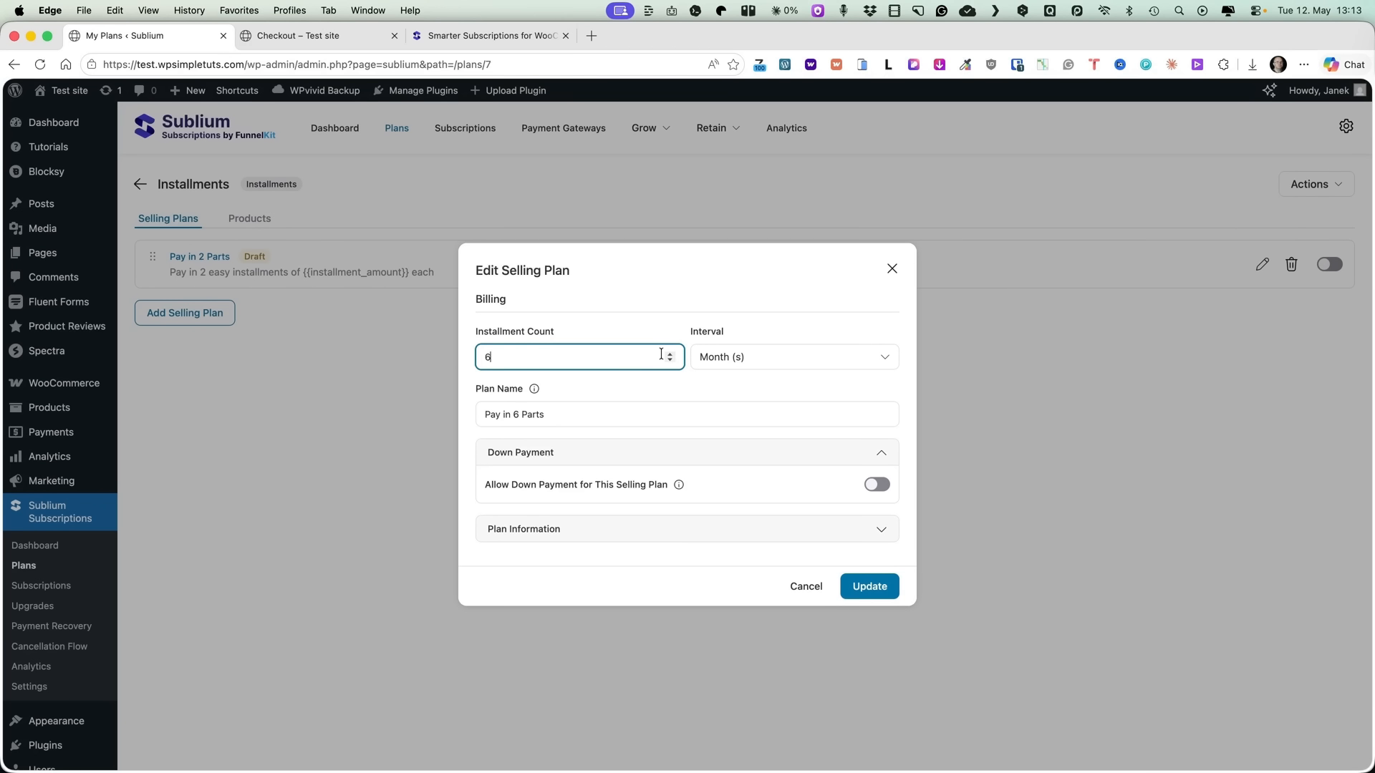
left_click(669, 360)
left_click(669, 360)
key("Tab")
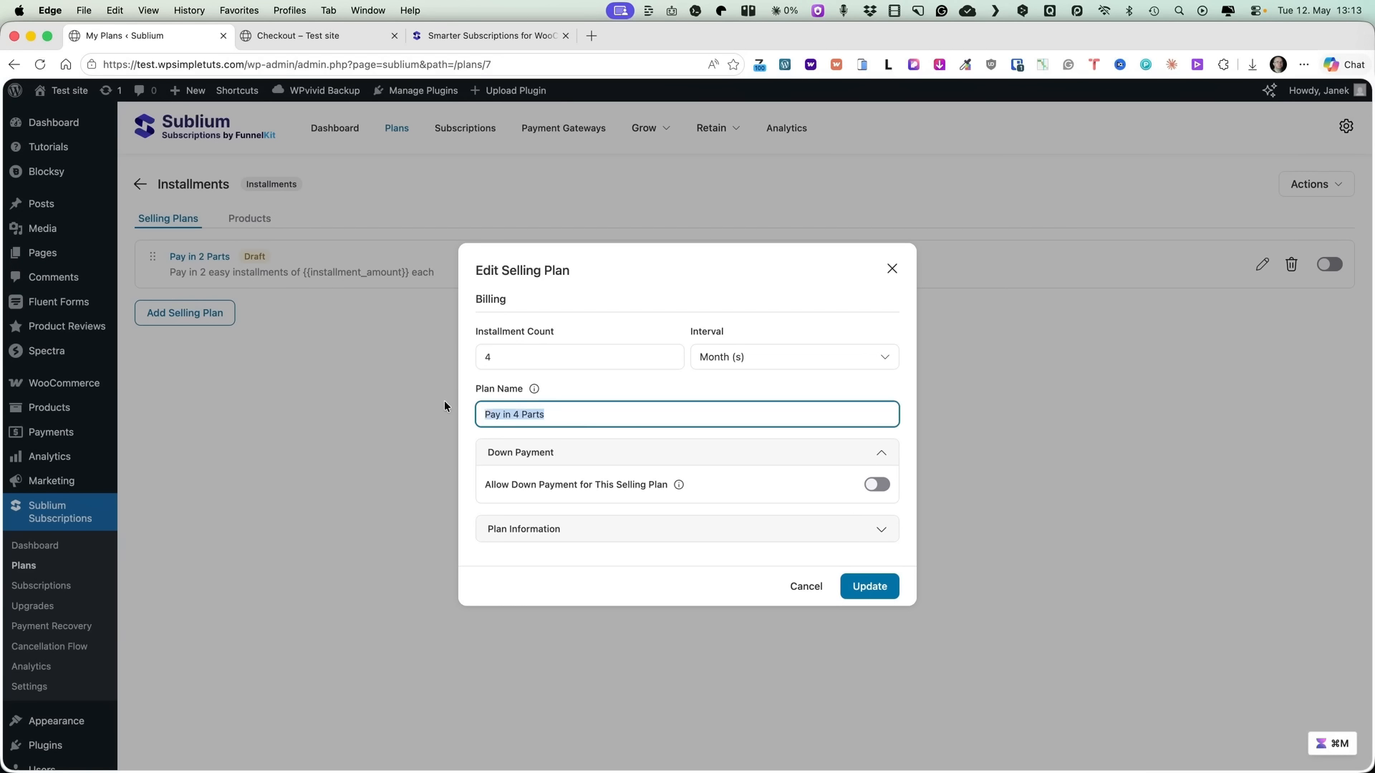
left_click(604, 381)
left_click(670, 353)
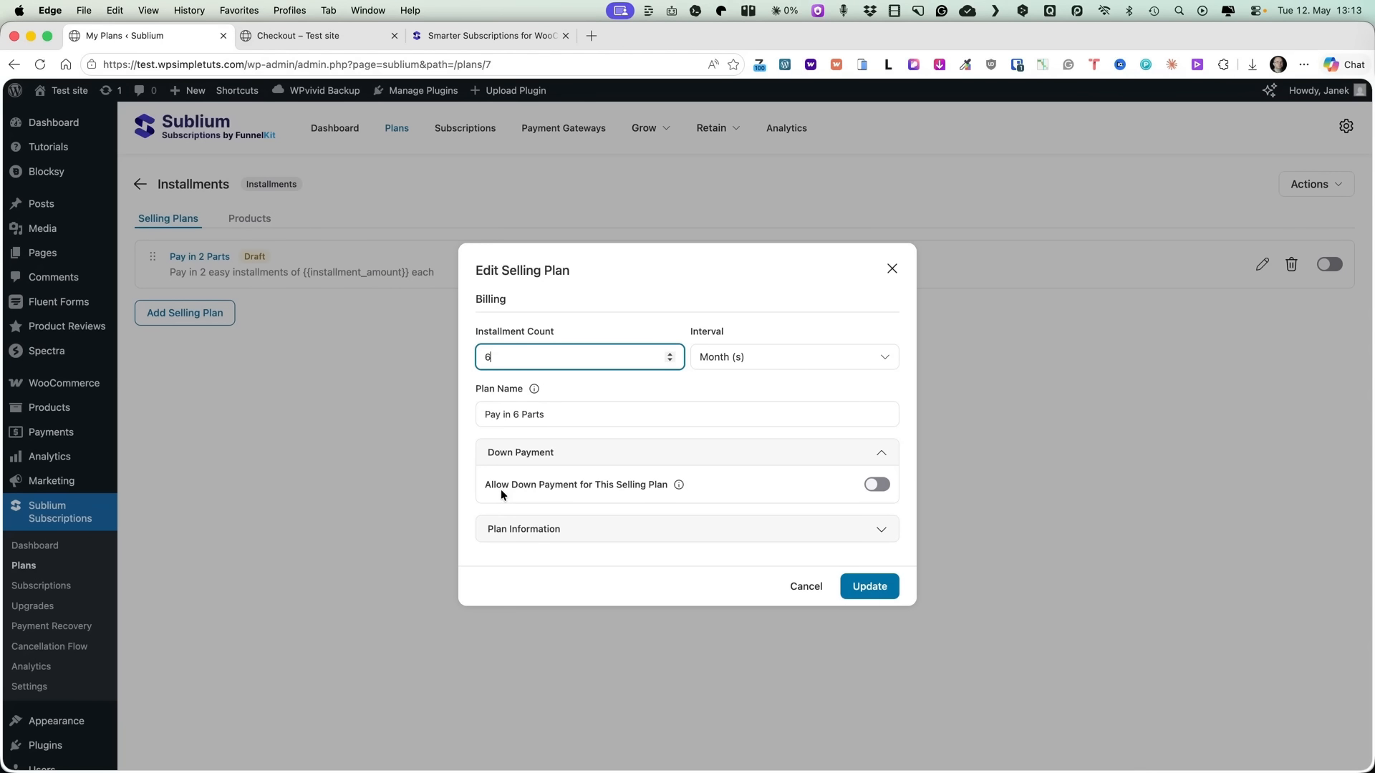
- Allow a down payment with the first installment charged on the next billing cycle, and update the selling plan
left_click(869, 487)
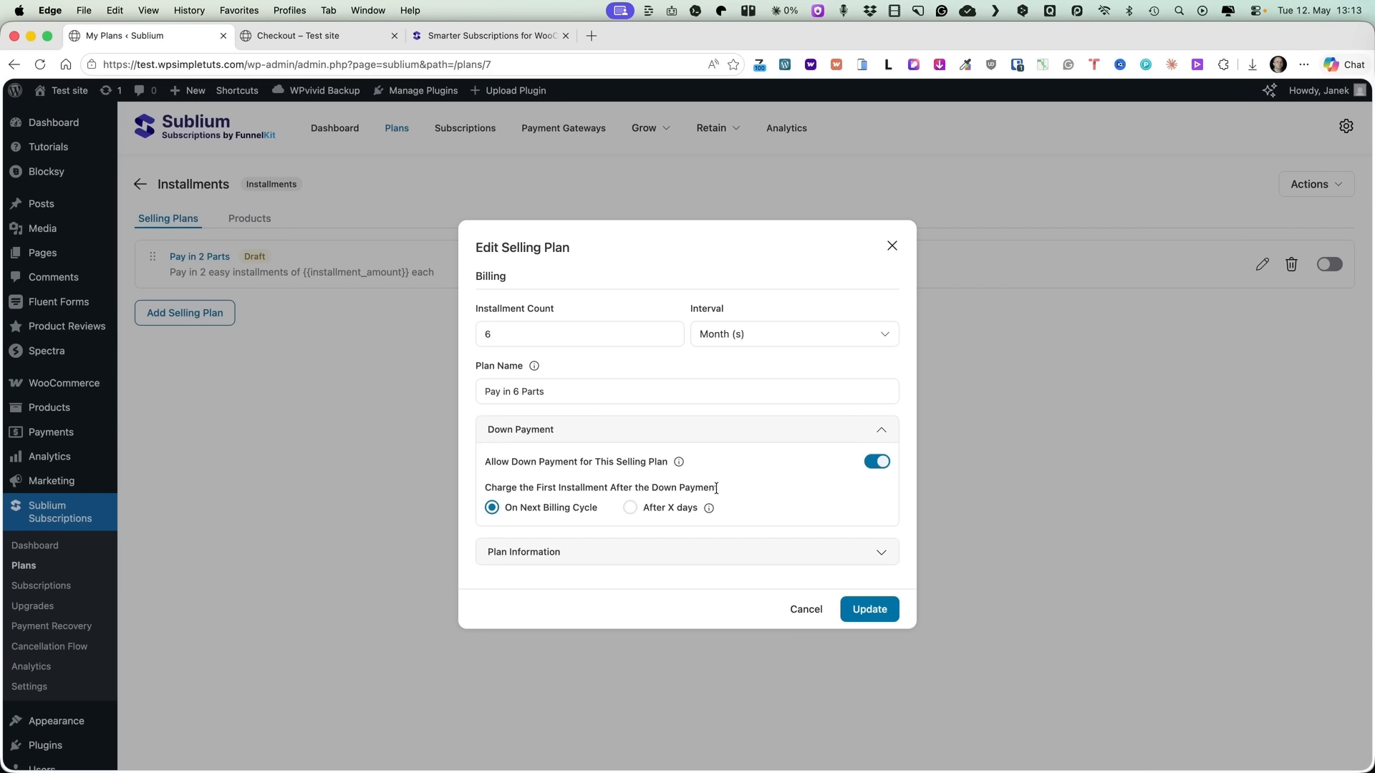
left_click(653, 508)
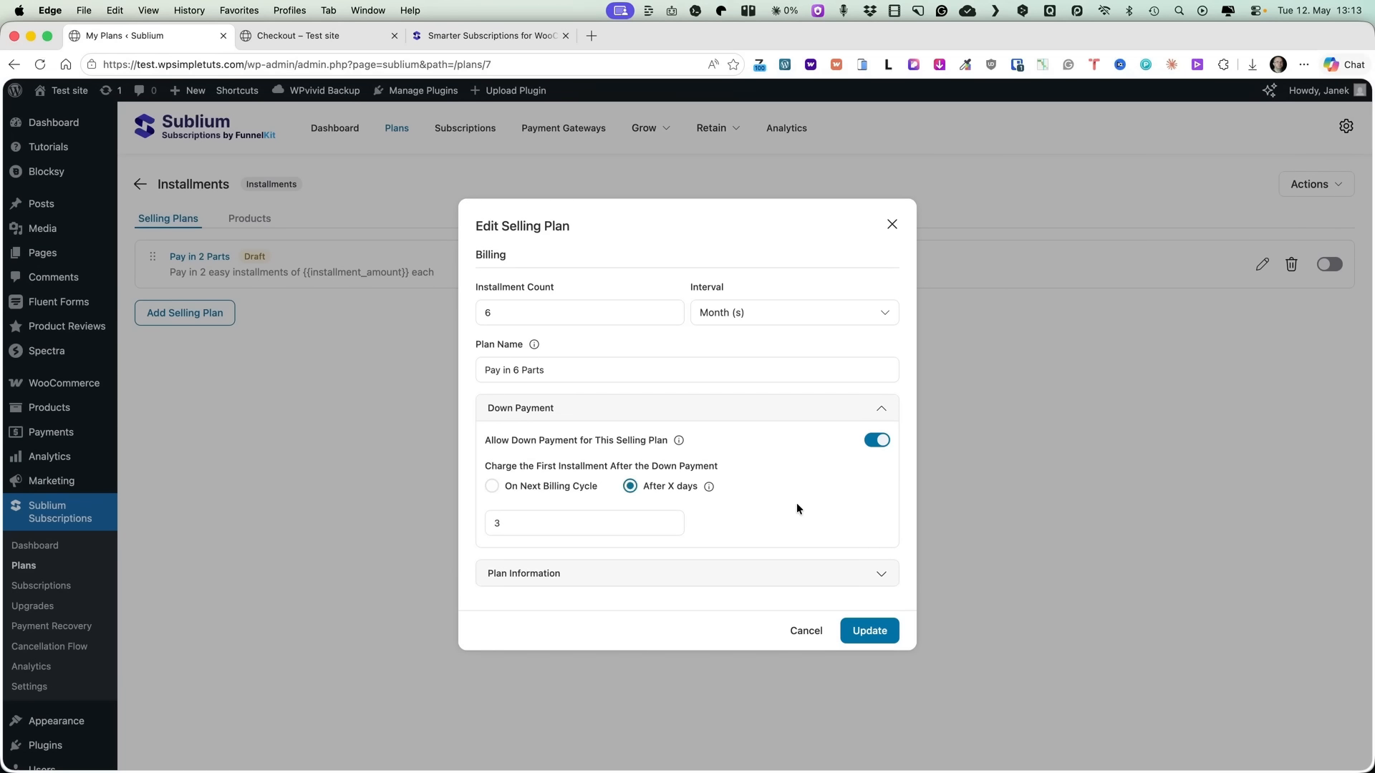
left_click(492, 487)
left_click(644, 552)
left_click(759, 446)
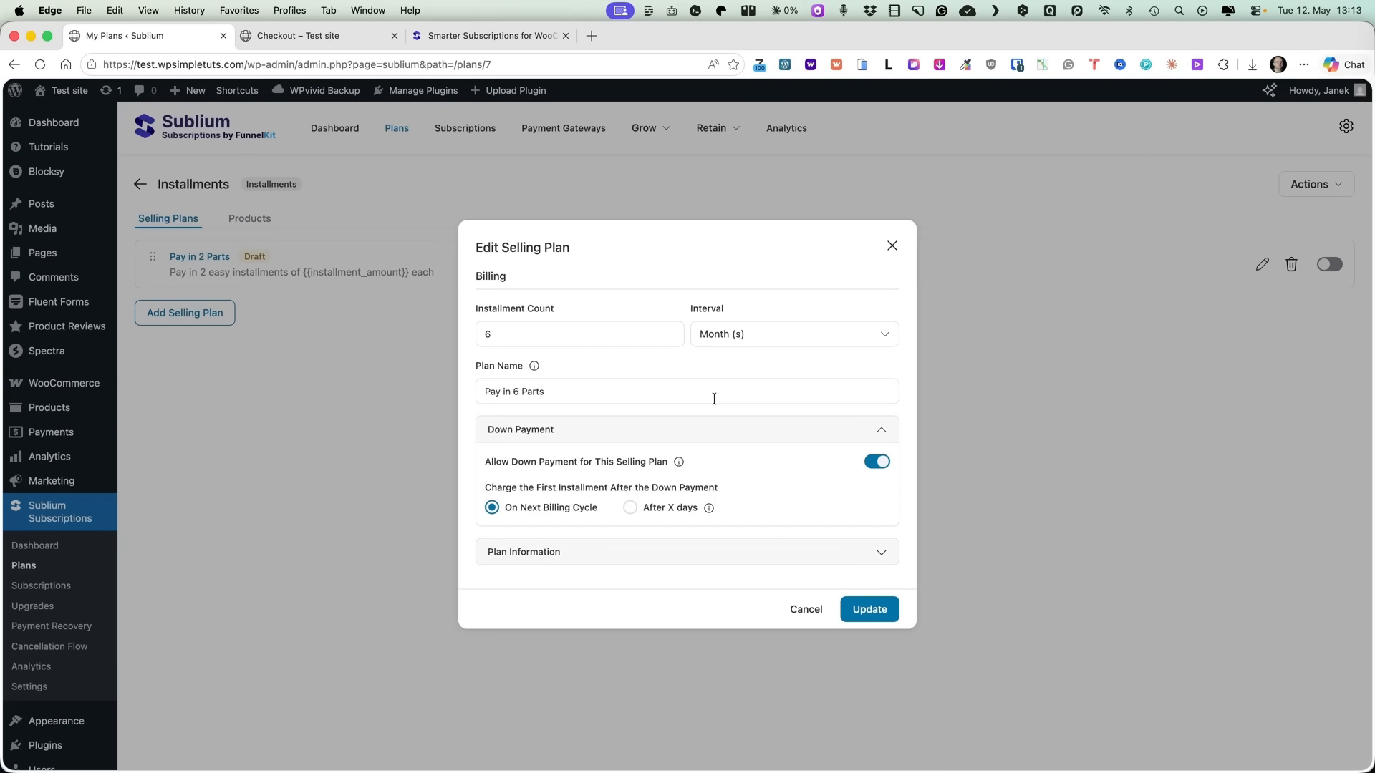
left_click(870, 610)
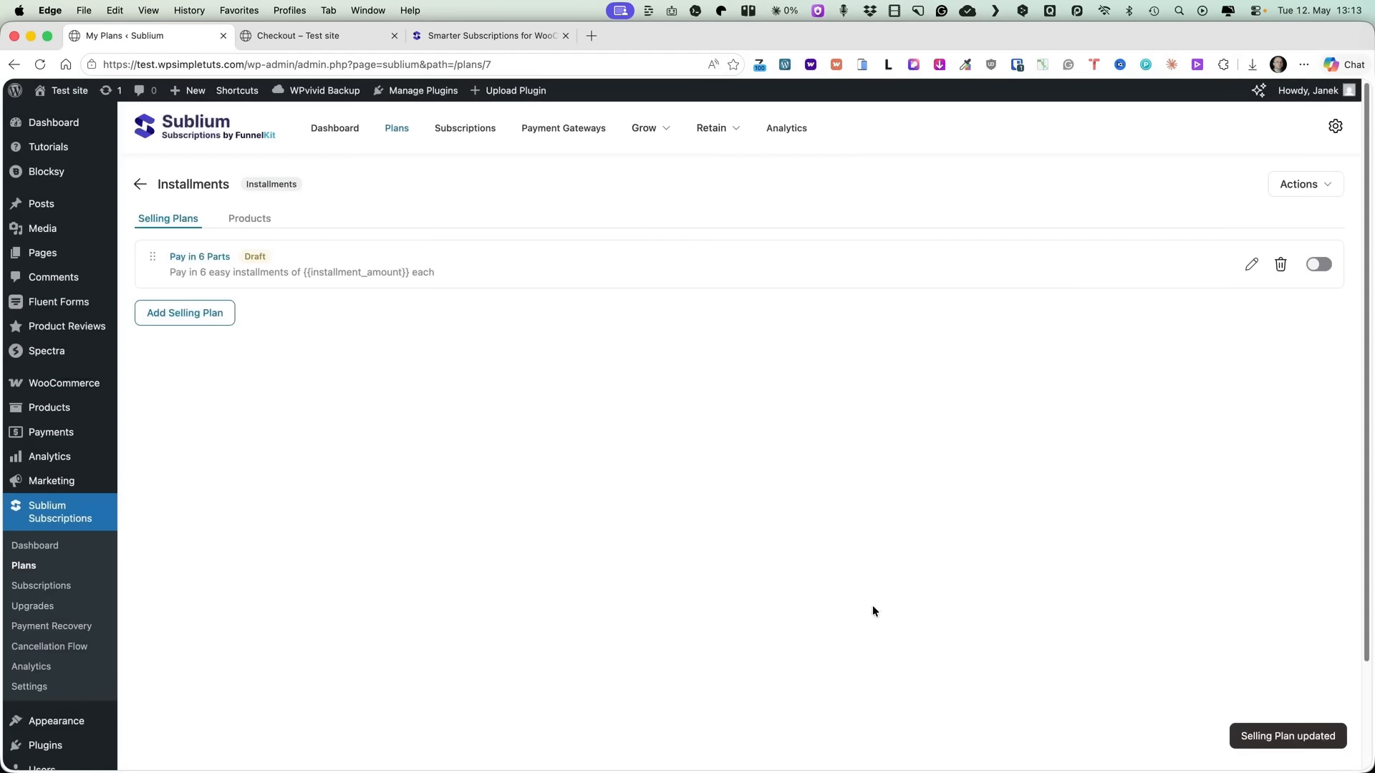
- Add the Drinking Powder bundle as a product of the Installments plan
left_click(257, 220)
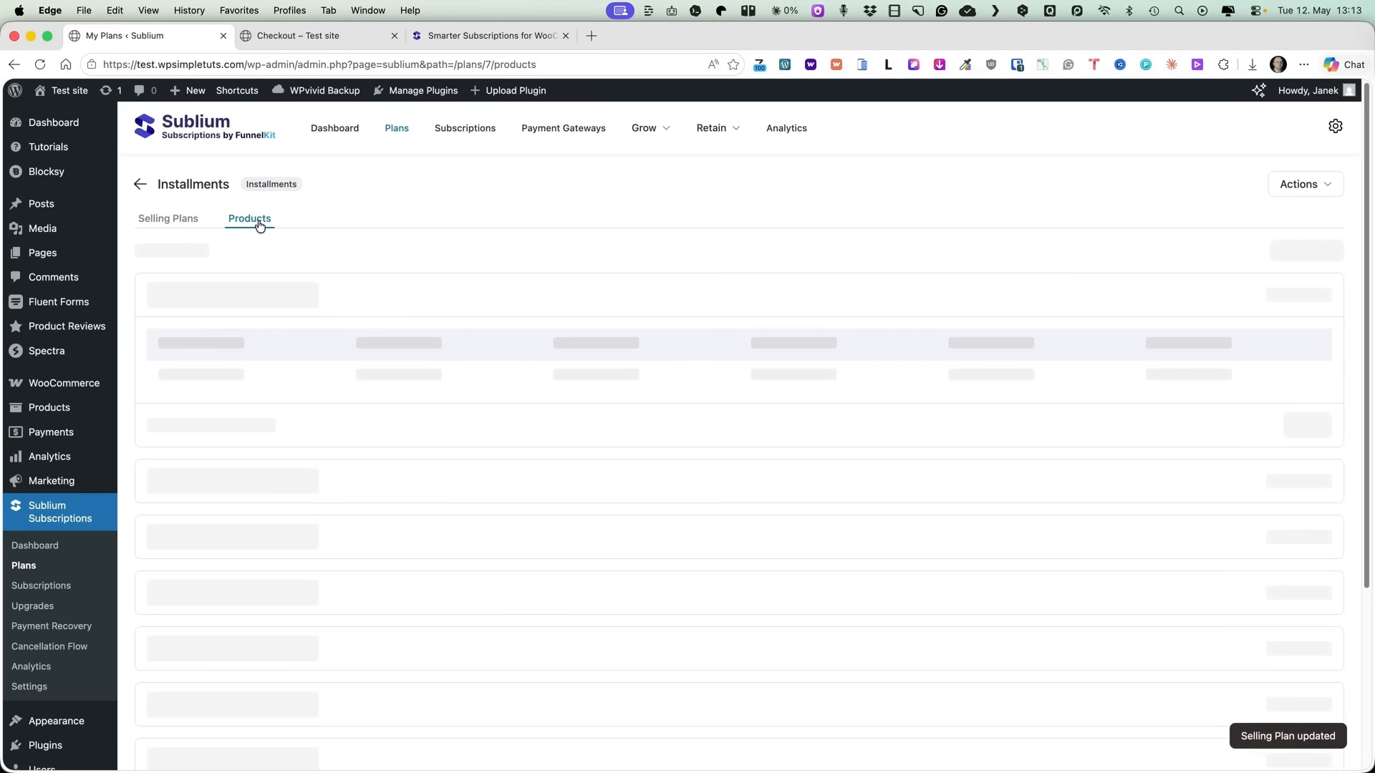
left_click(747, 403)
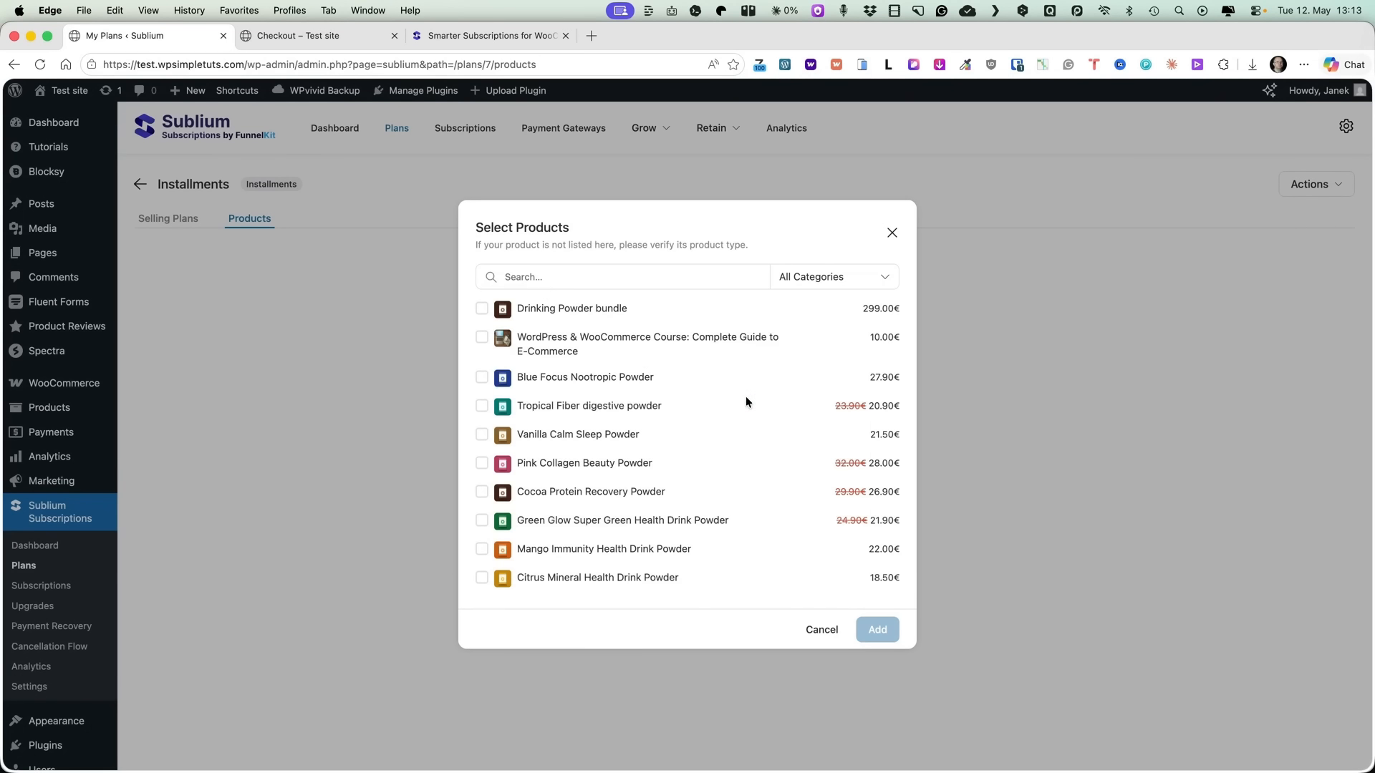
left_click(547, 309)
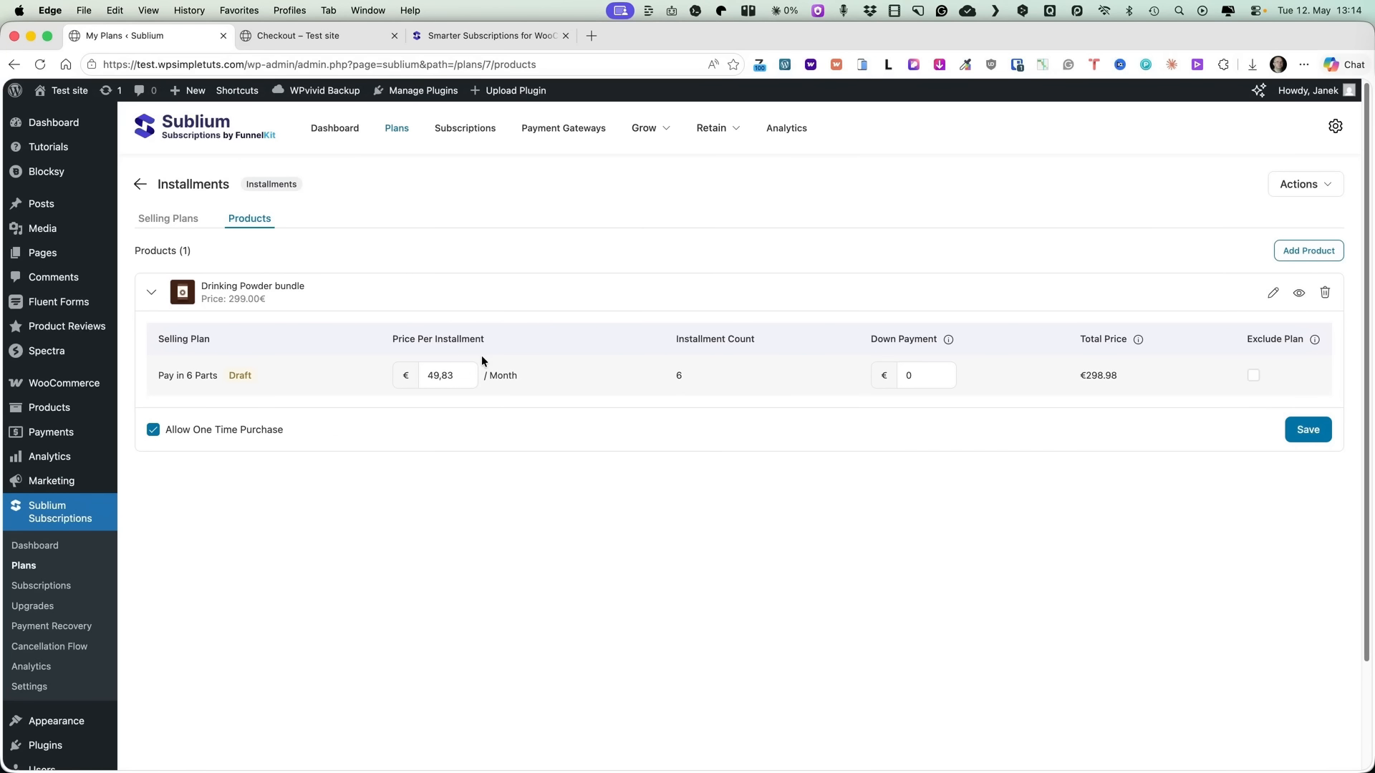
- Set the Drinking Powder bundle's down payment to €75 for the Pay in 6 Parts plan and save the product settings
left_click(923, 371)
type("75")
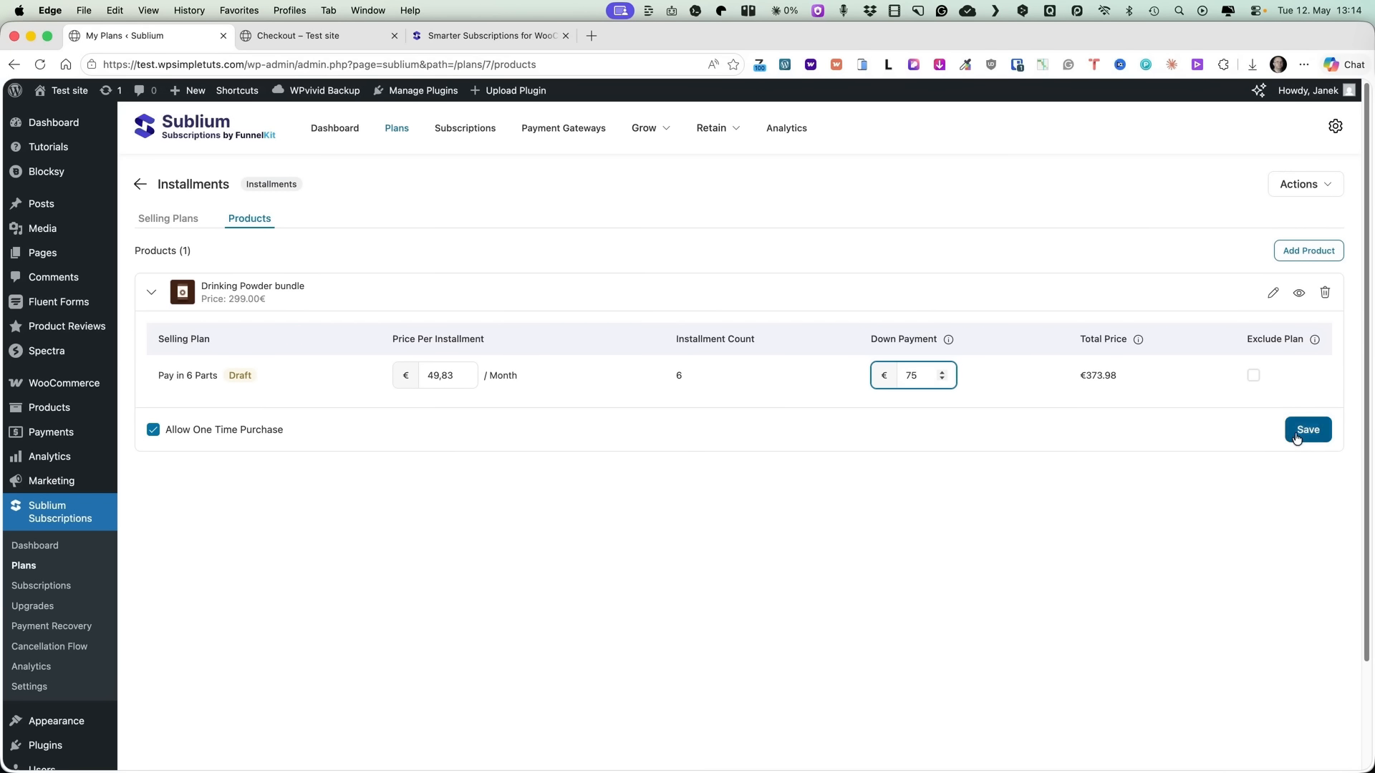
left_click(1297, 436)
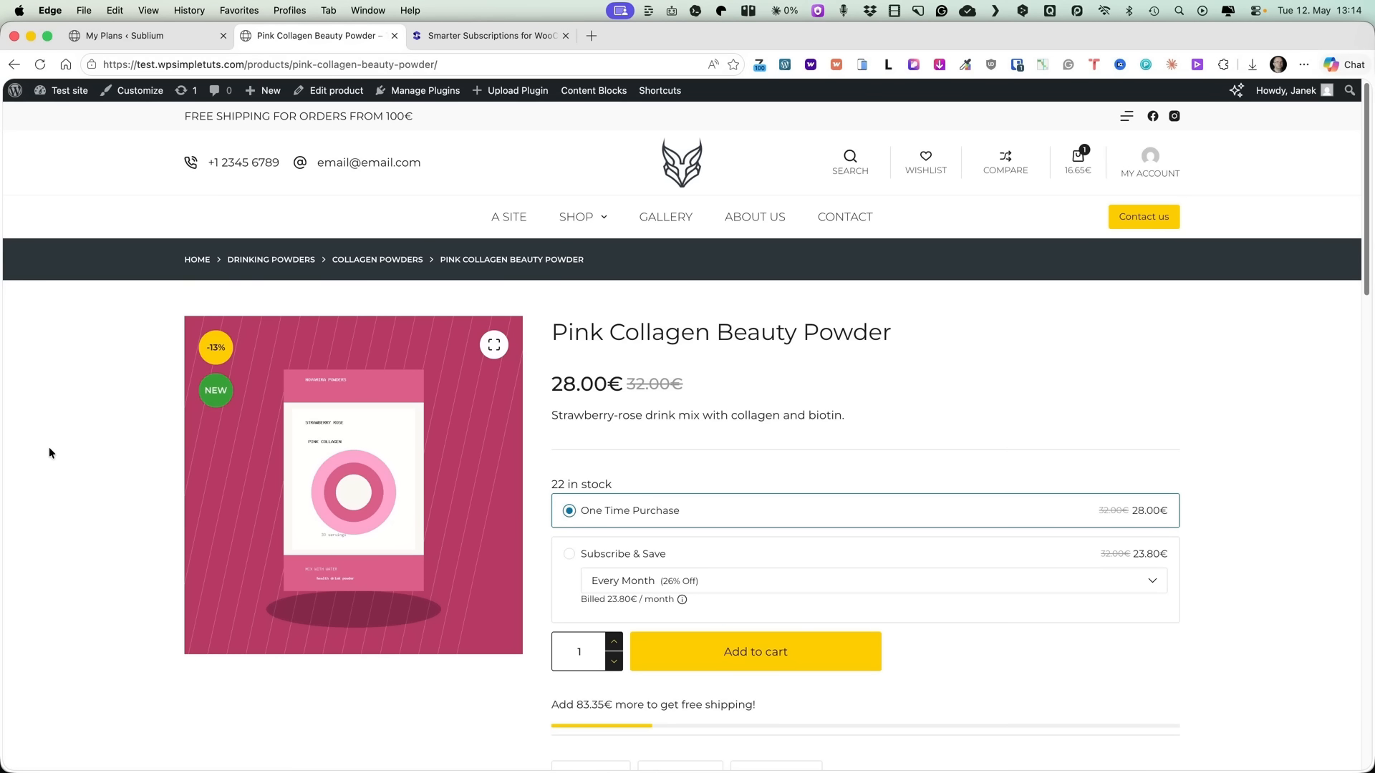
scroll(49, 446, "down", 5)
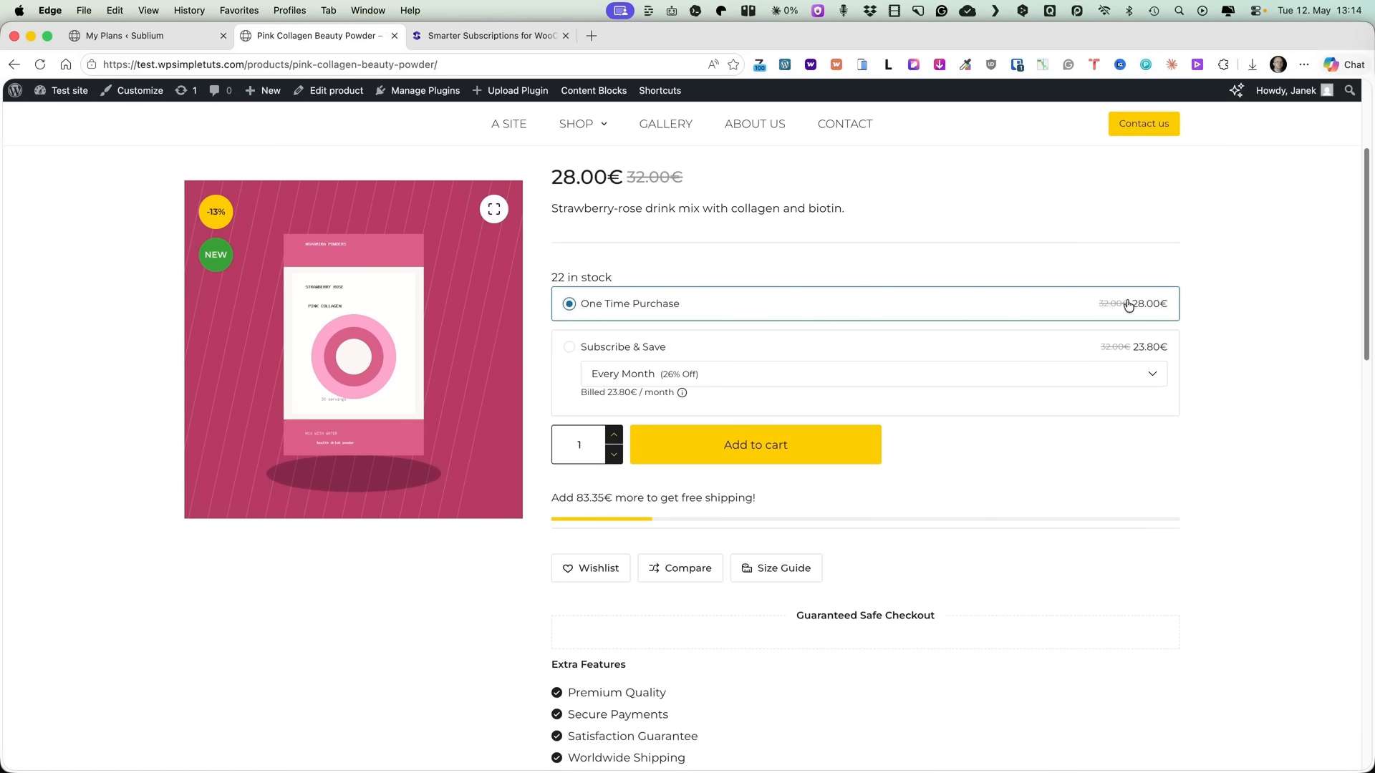
left_click(144, 38)
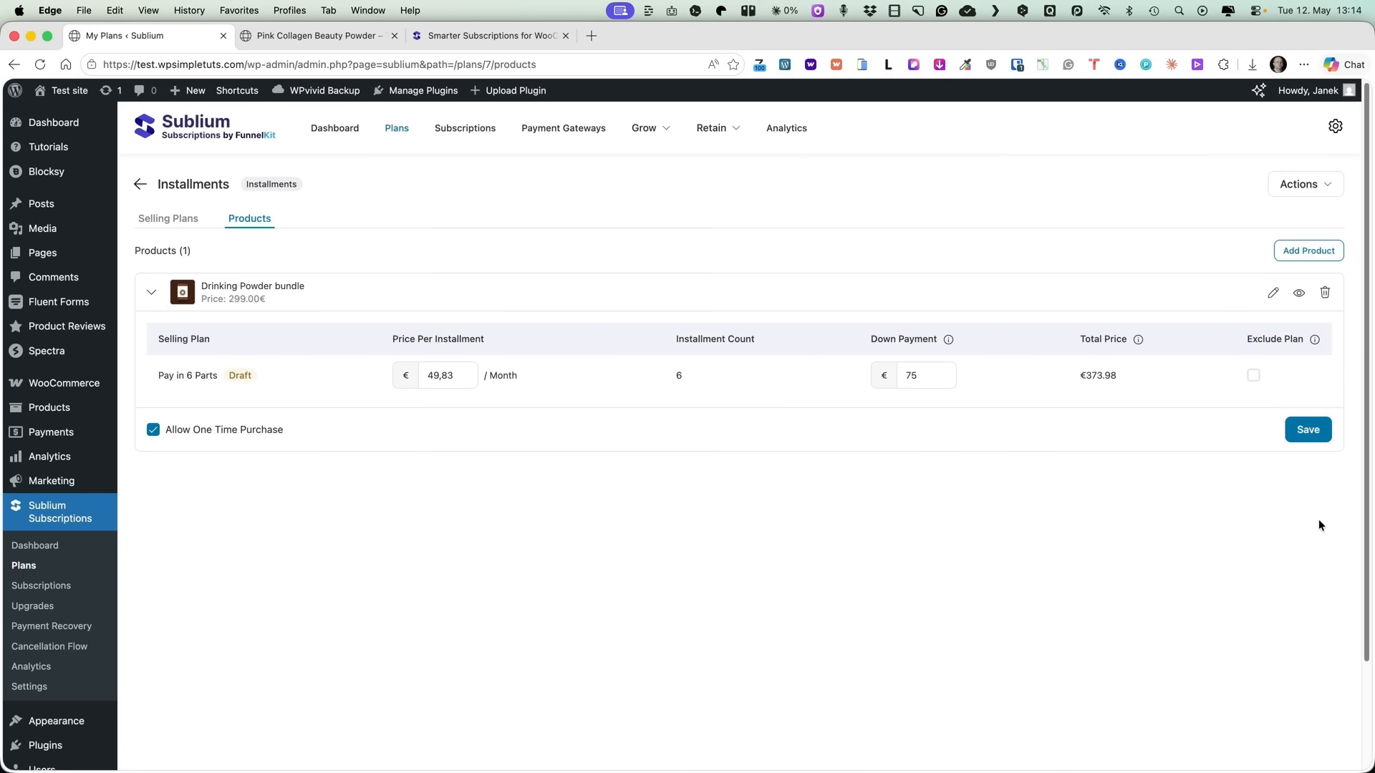
left_click(1308, 431)
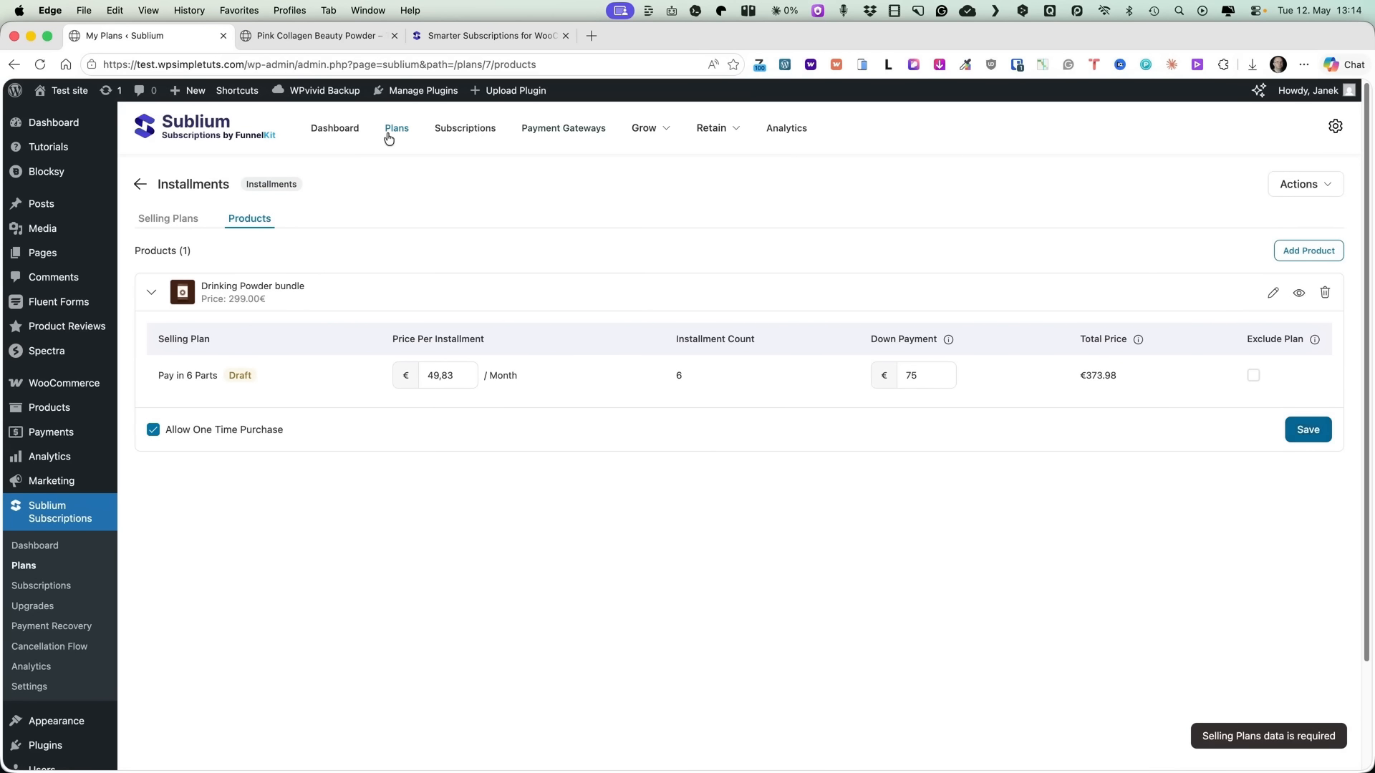
- Activate the draft Pay in 6 Parts selling plan of the Installments plan
left_click(188, 217)
left_click(1319, 264)
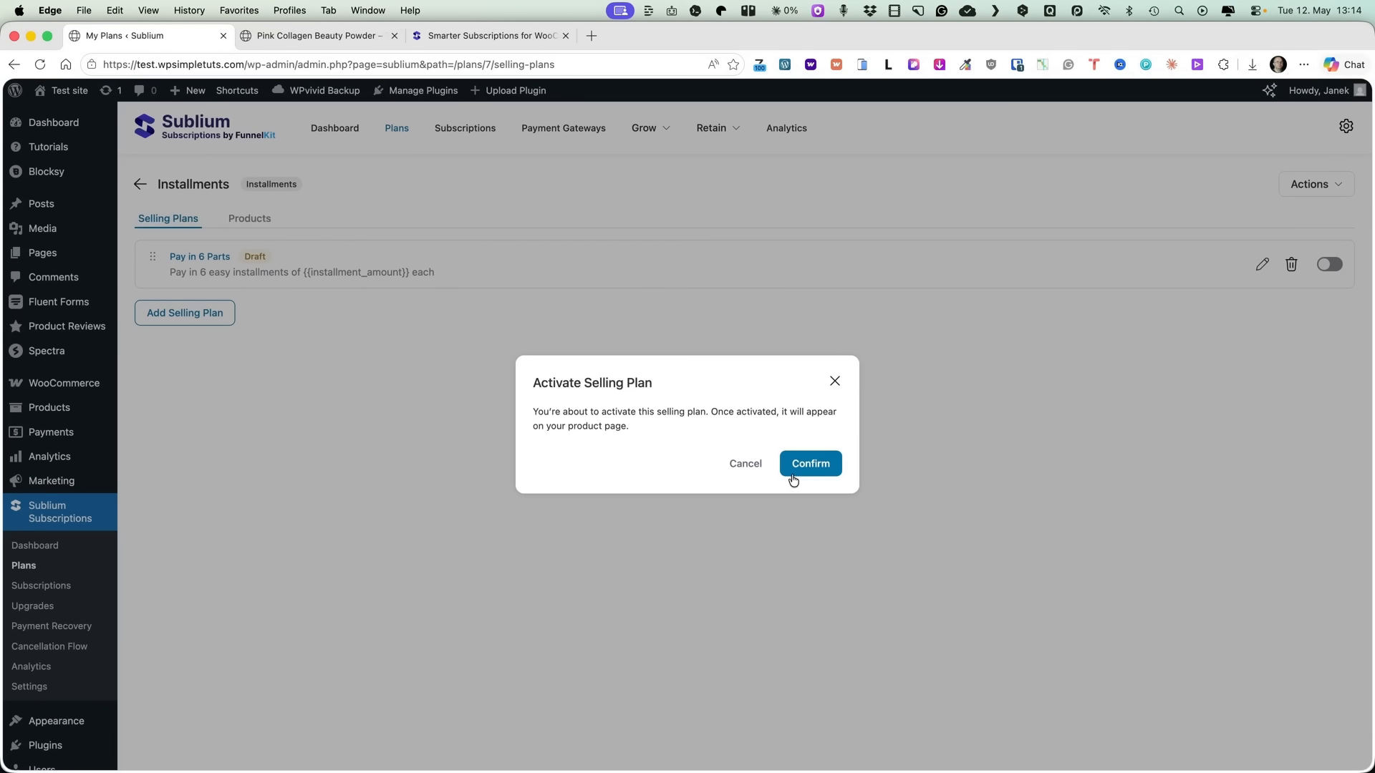
left_click(825, 462)
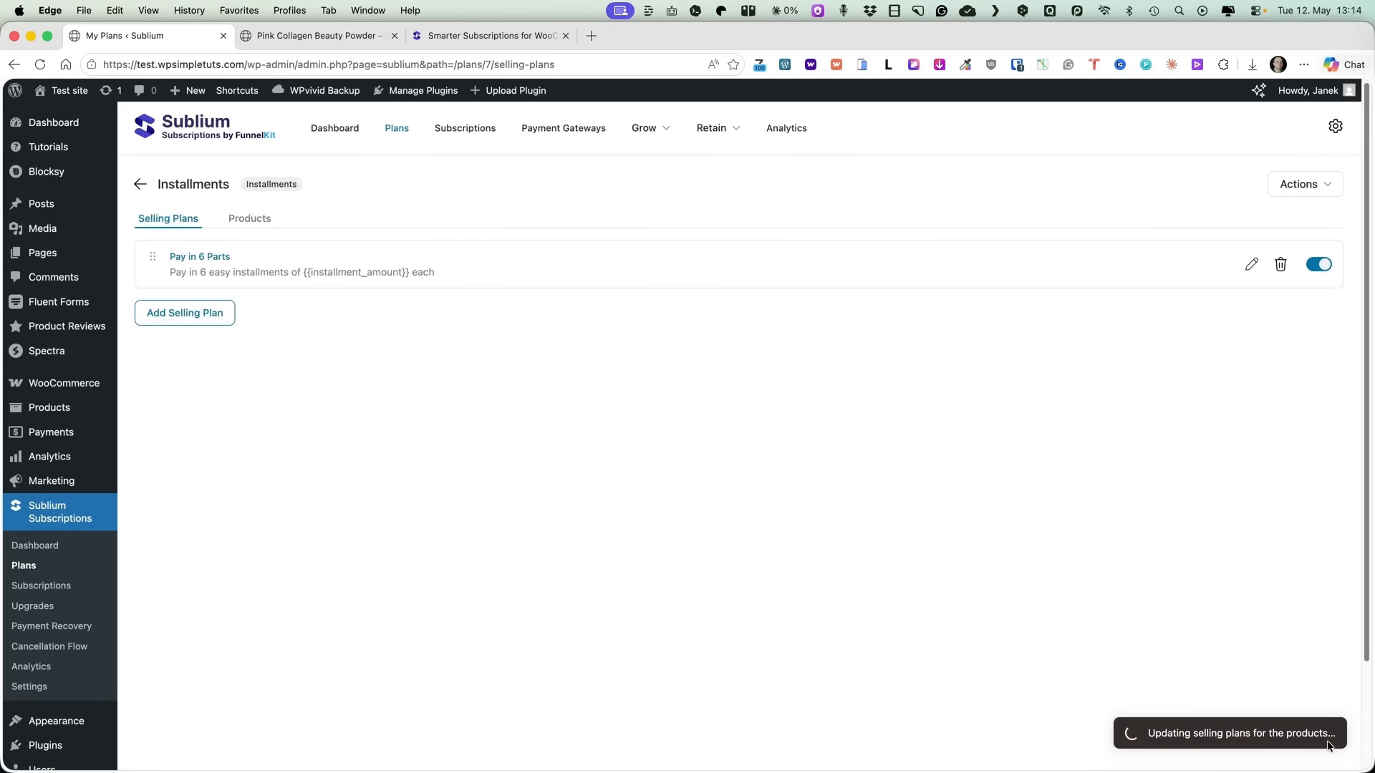
- Open the Drinking Powder Bundle product page from the store's Drinking Powders category
left_click(293, 36)
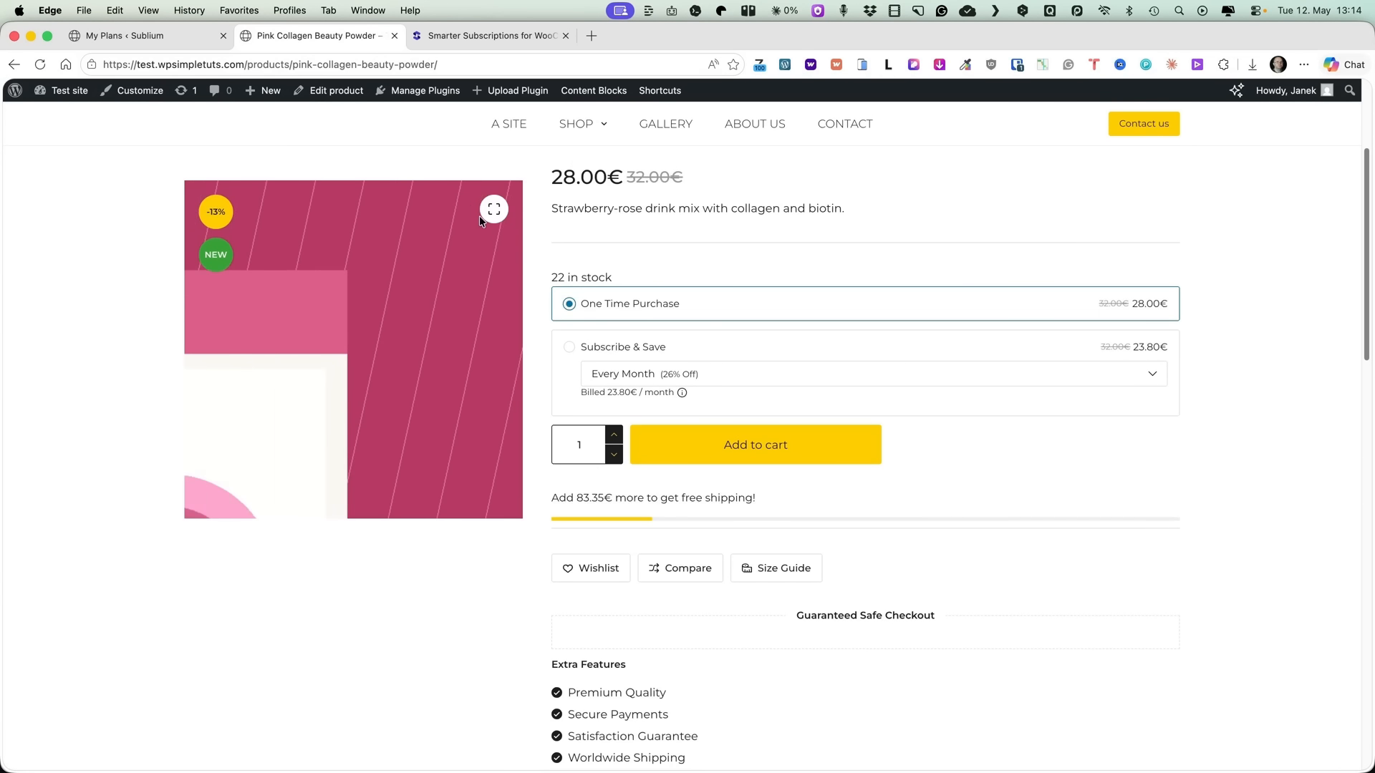
mouse_move(576, 217)
left_click(271, 278)
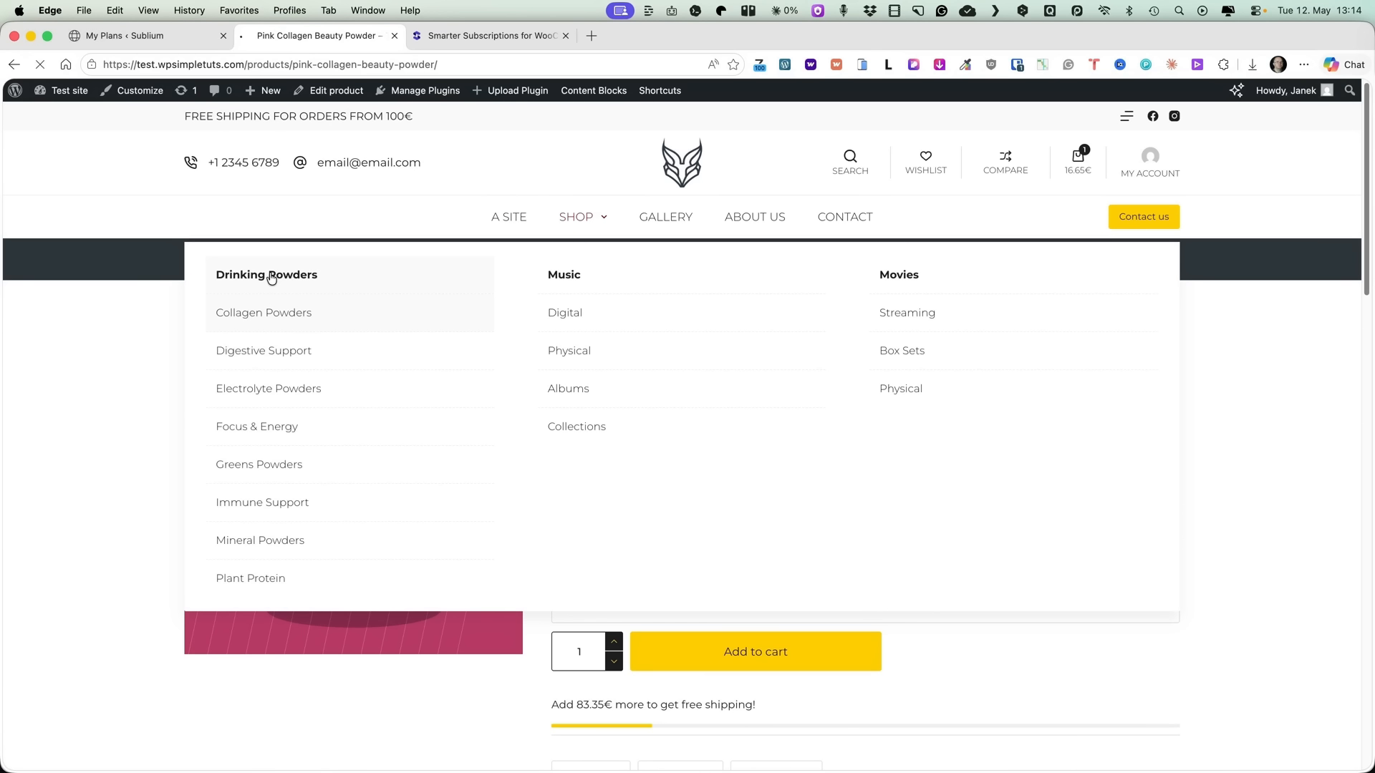
scroll(316, 429, "down", 1)
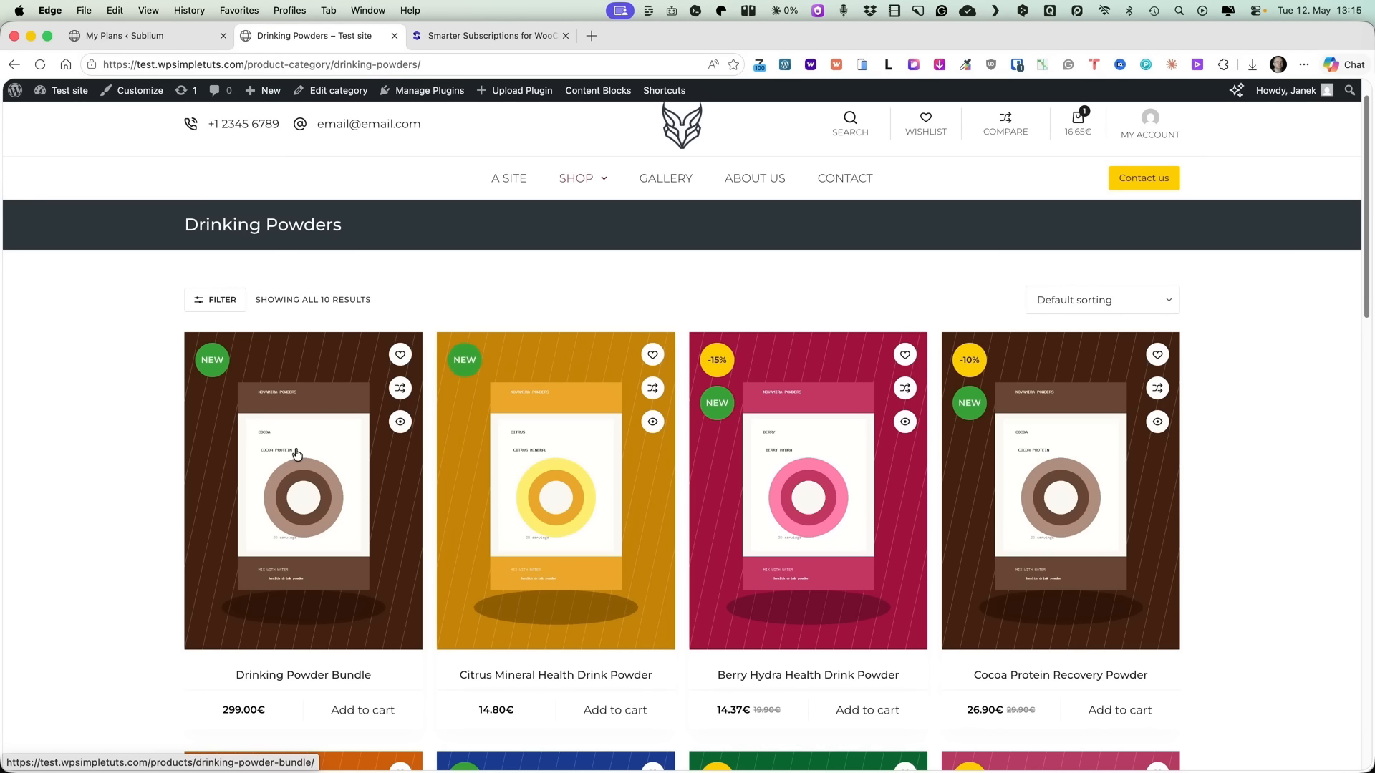
left_click(297, 454)
- Choose the Installments purchase option on the product page and expand its list of payment plans
scroll(222, 444, "down", 2)
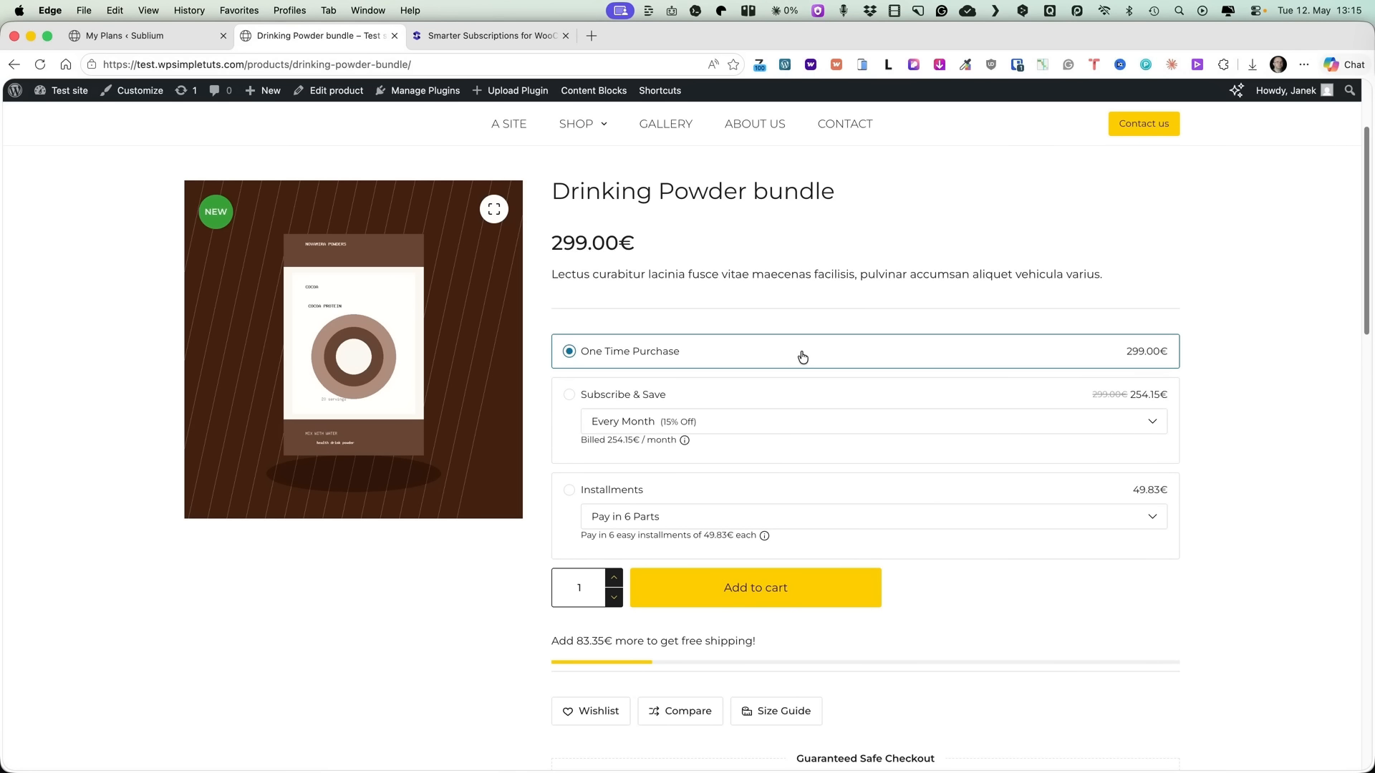
scroll(801, 350, "down", 3)
scroll(701, 336, "up", 2)
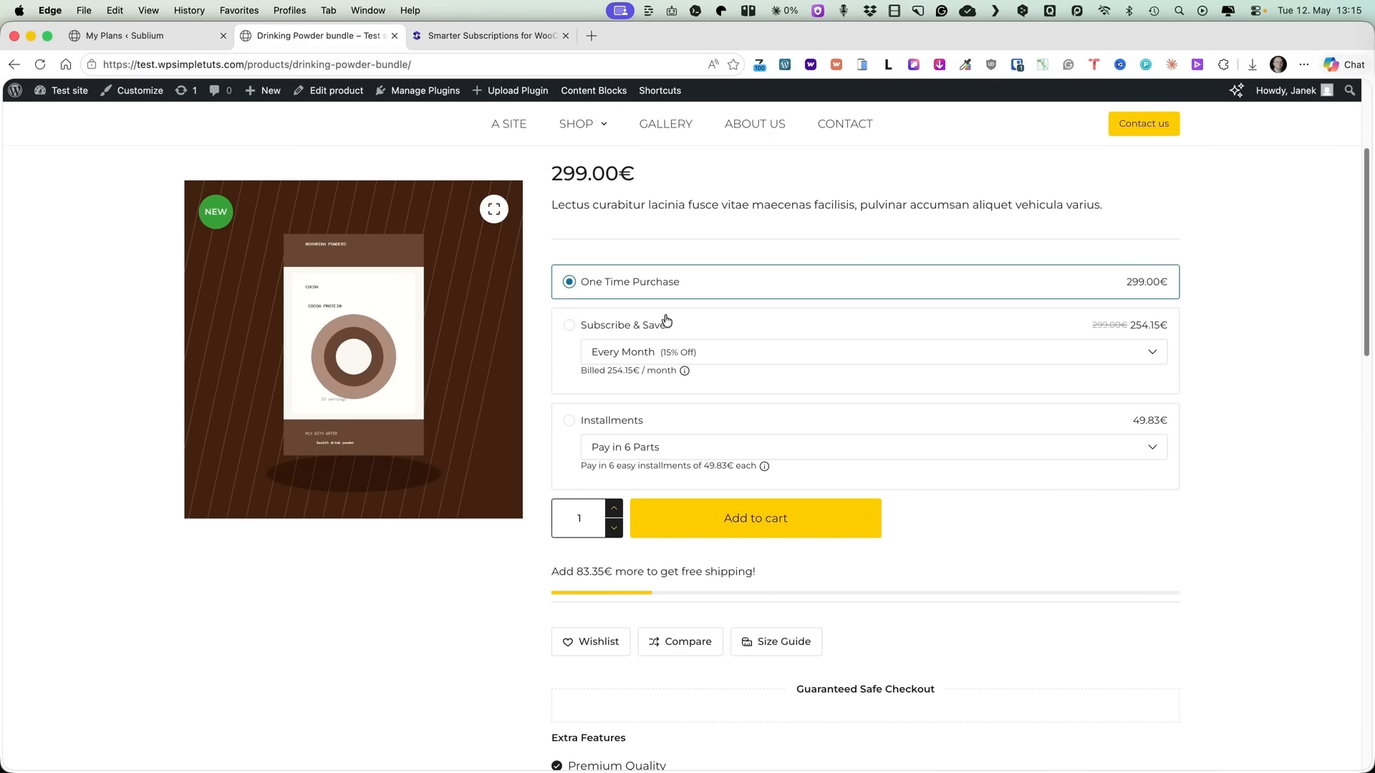
left_click(615, 424)
left_click(649, 446)
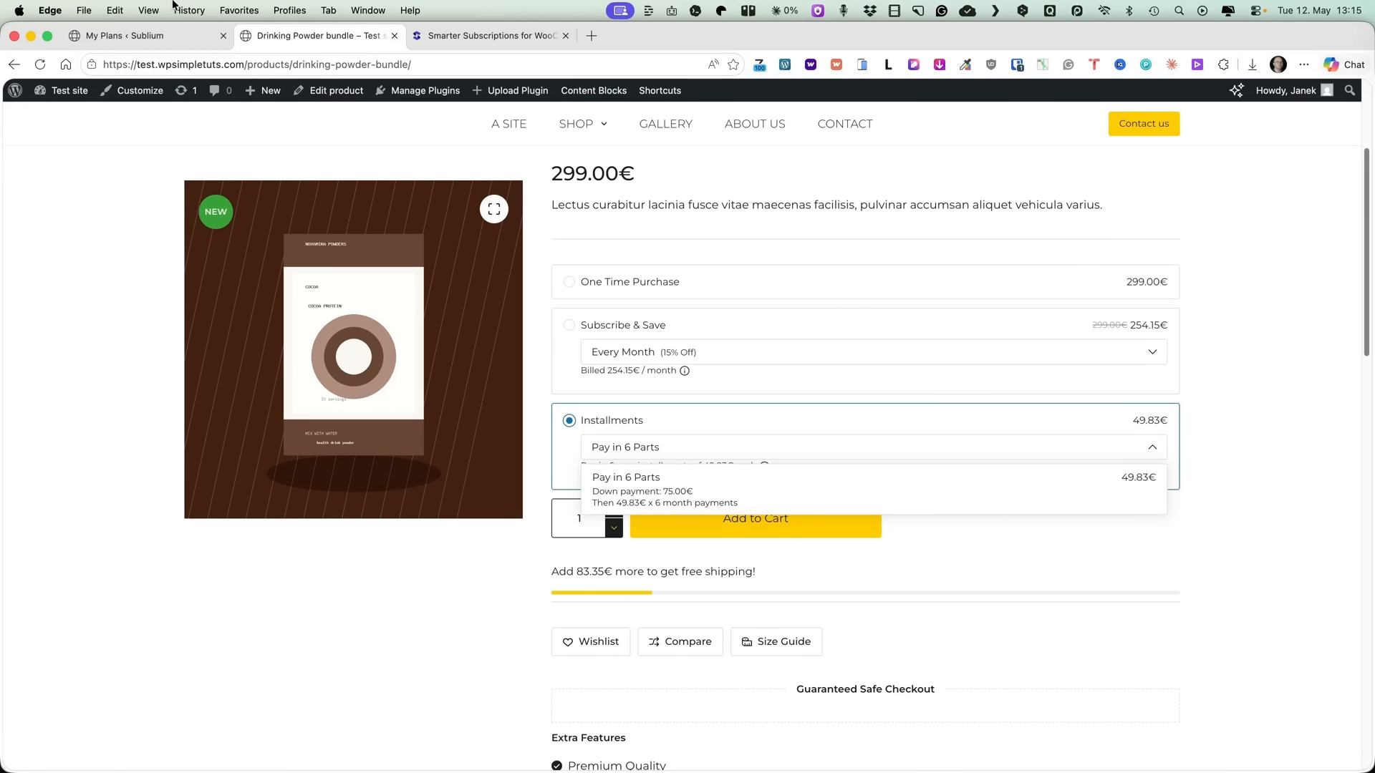
- Add a second selling plan, Pay in 3 Parts, with an installment count of 3 at a monthly interval, and activate it
left_click(172, 36)
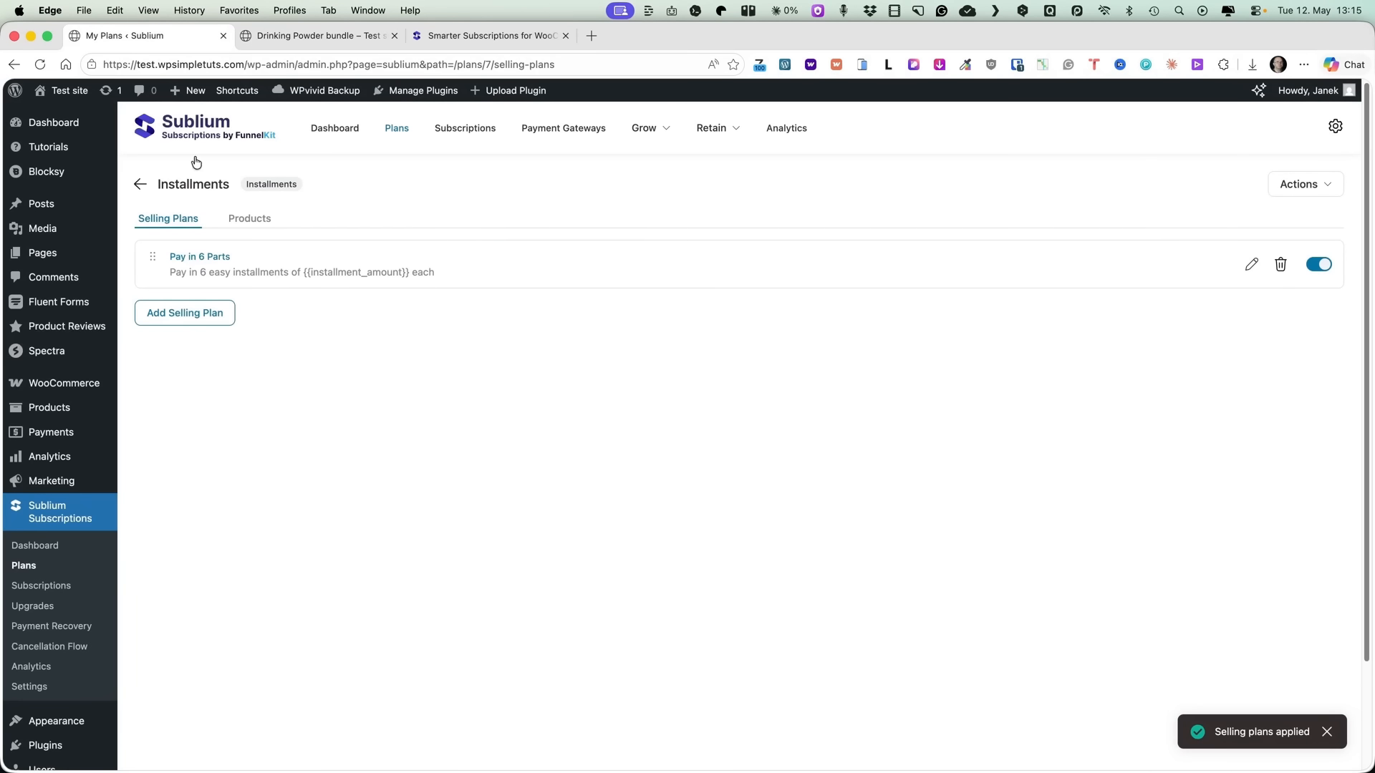
left_click(195, 315)
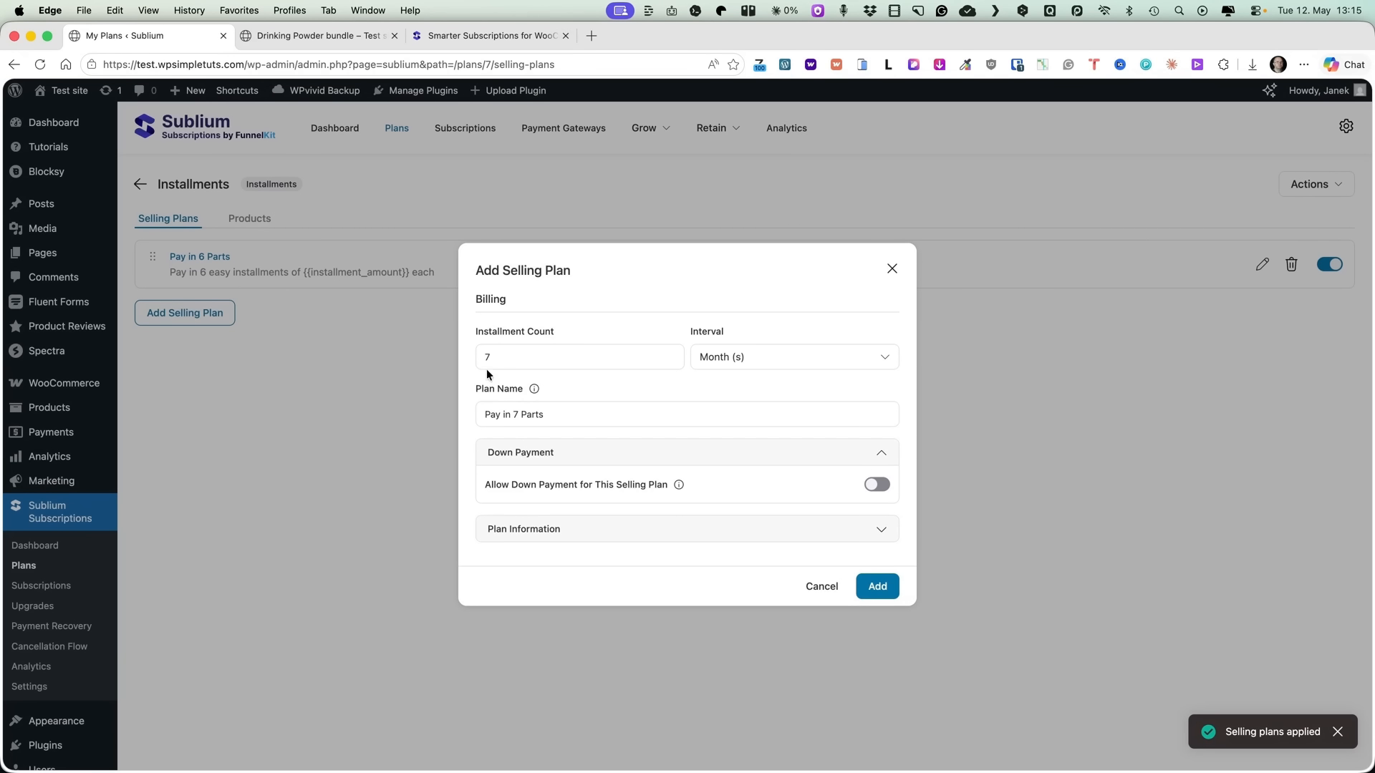
double_click(487, 367)
type("3")
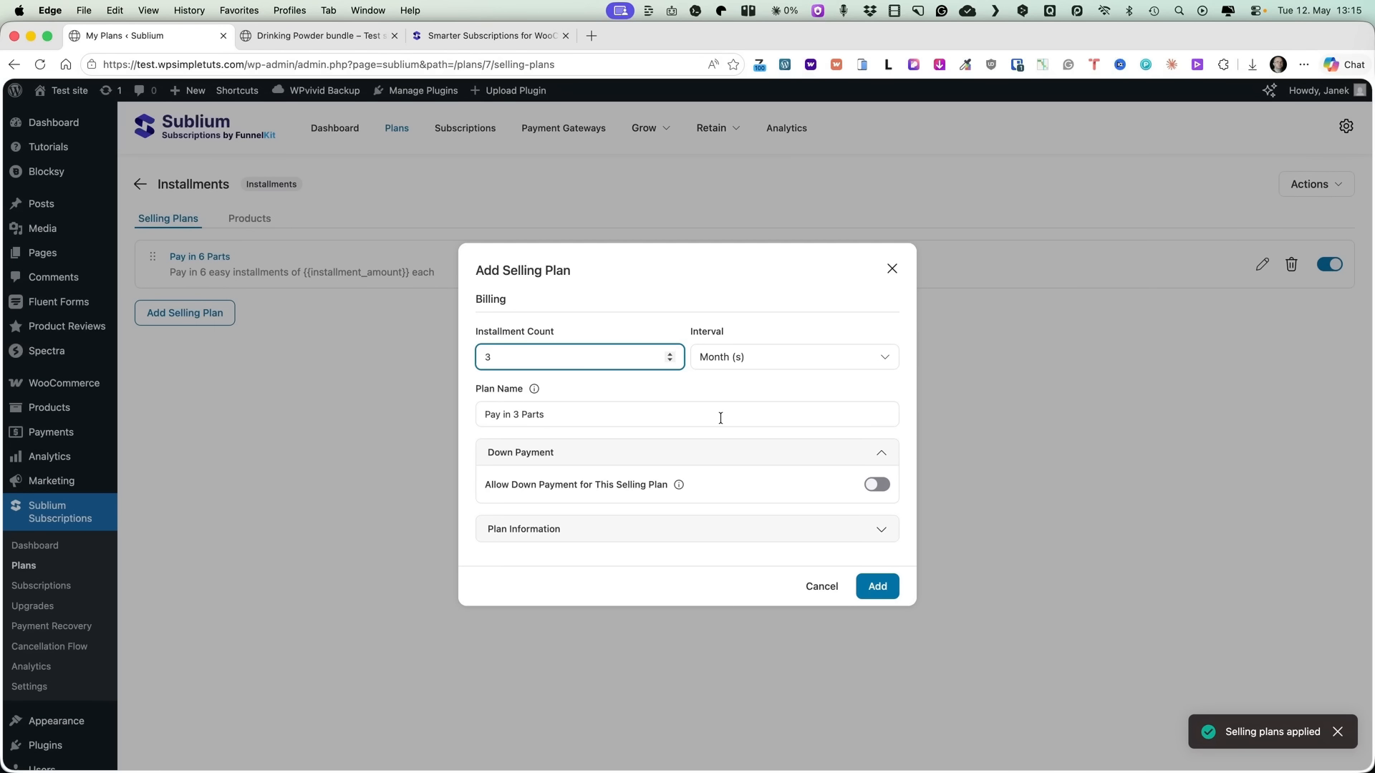
left_click(884, 588)
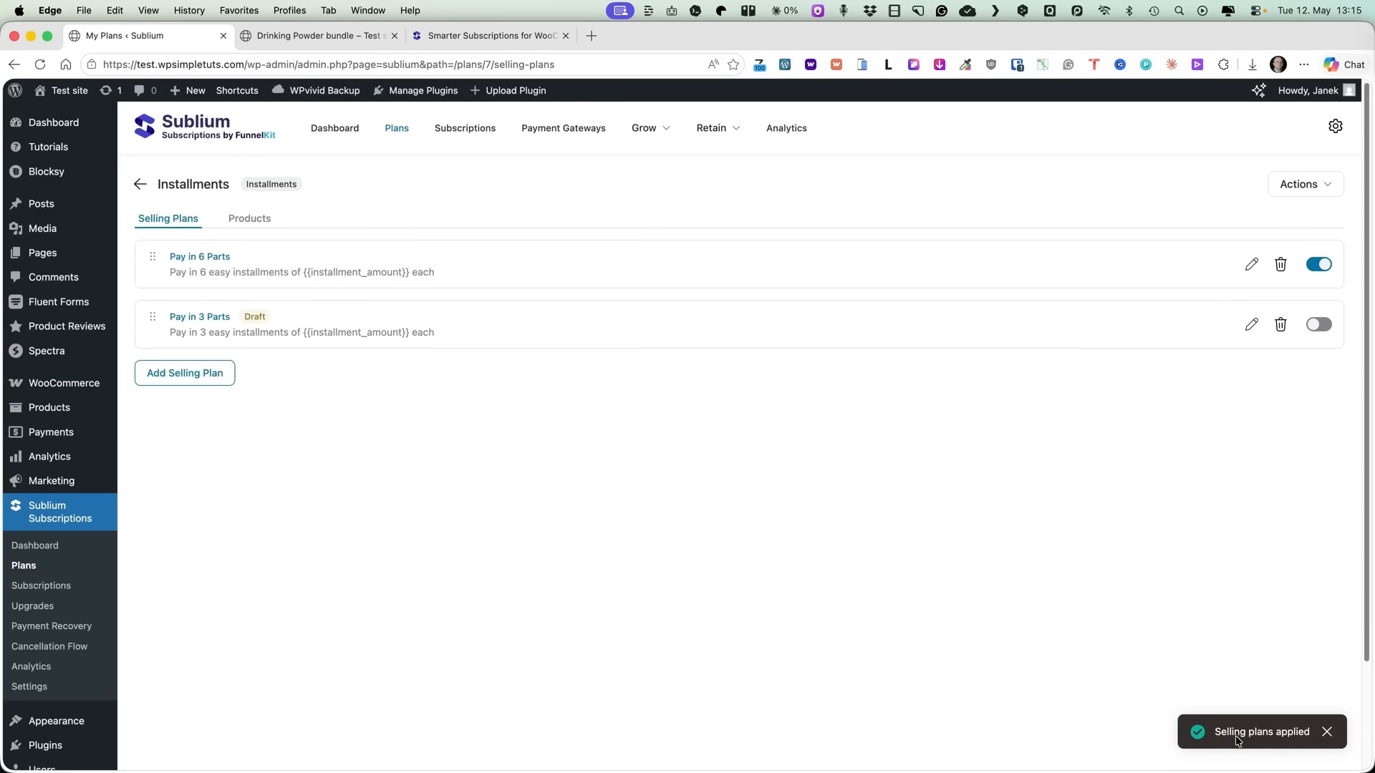
left_click(1319, 325)
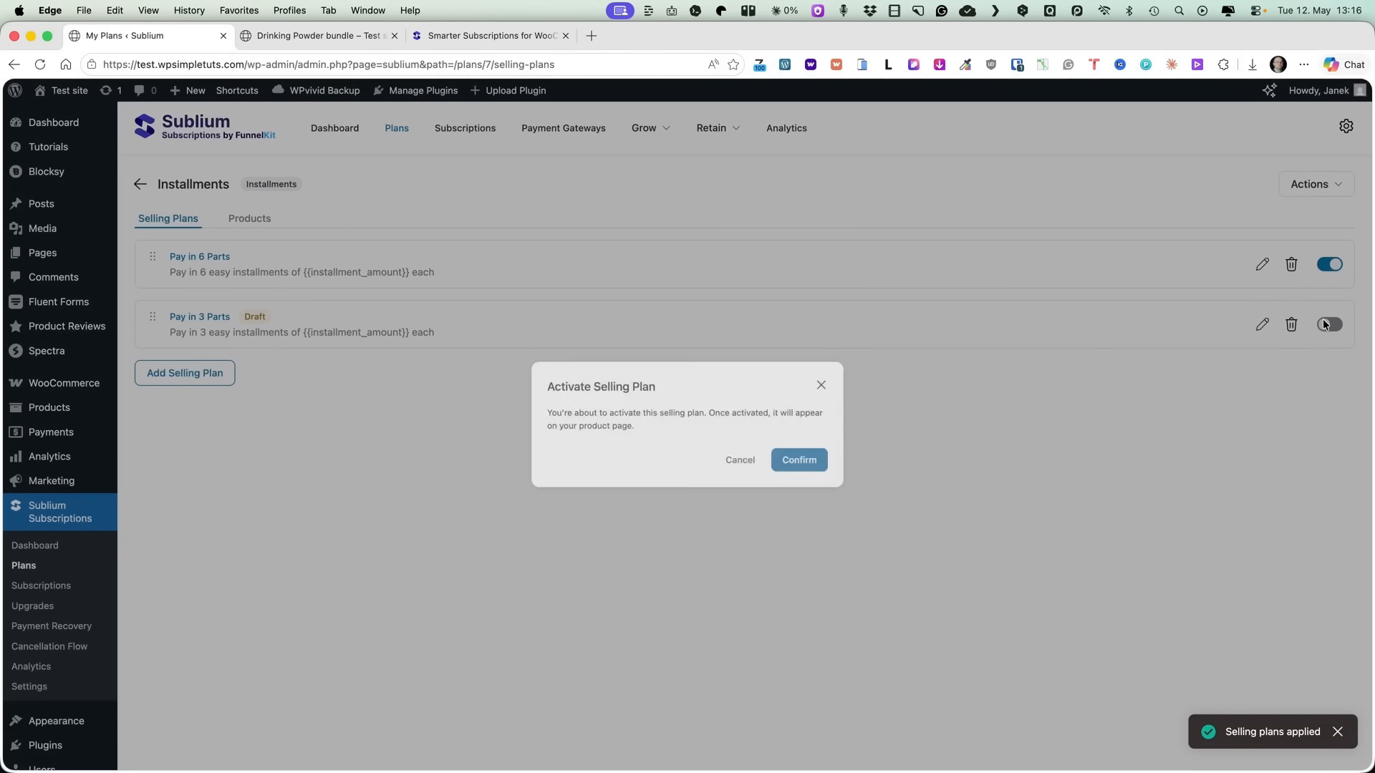
left_click(822, 464)
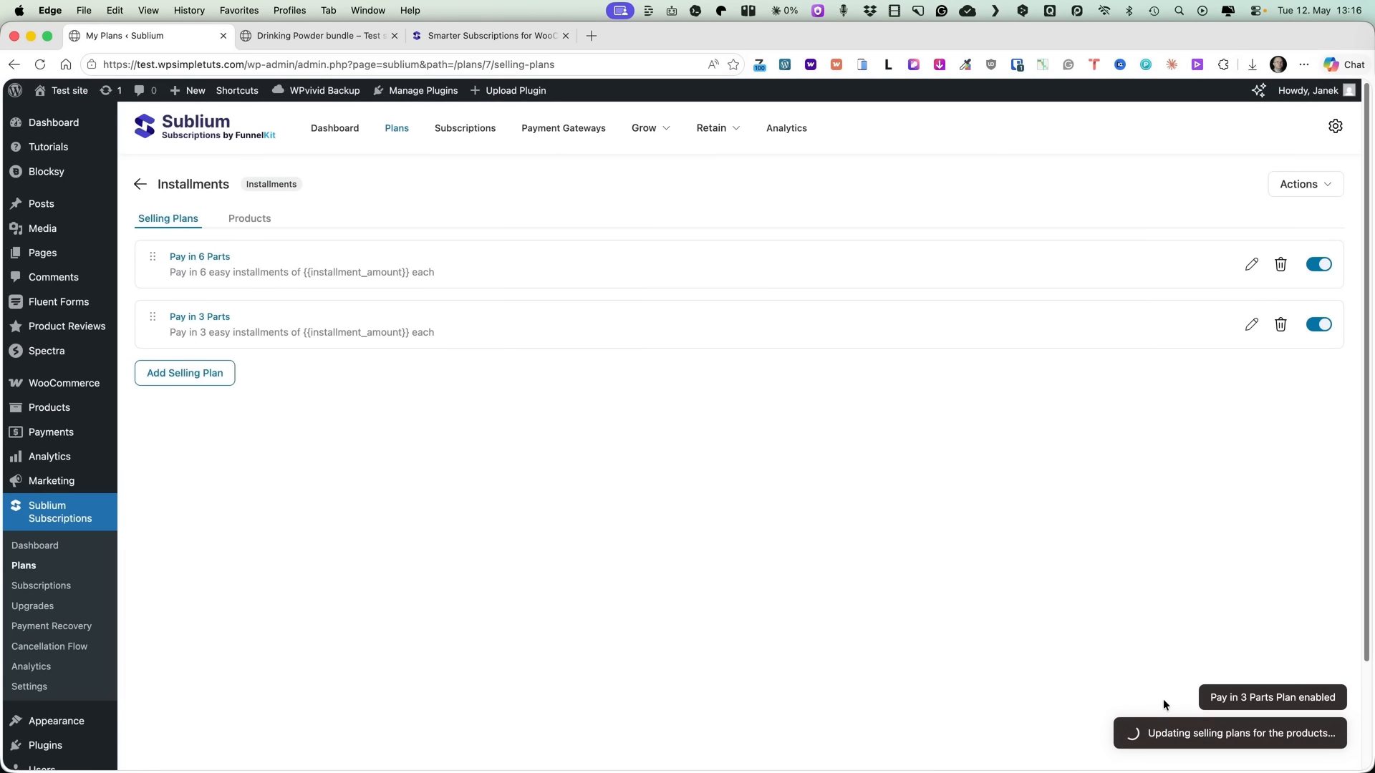
- Check the installment choices offered on the Drinking Powder bundle's store page
left_click(319, 36)
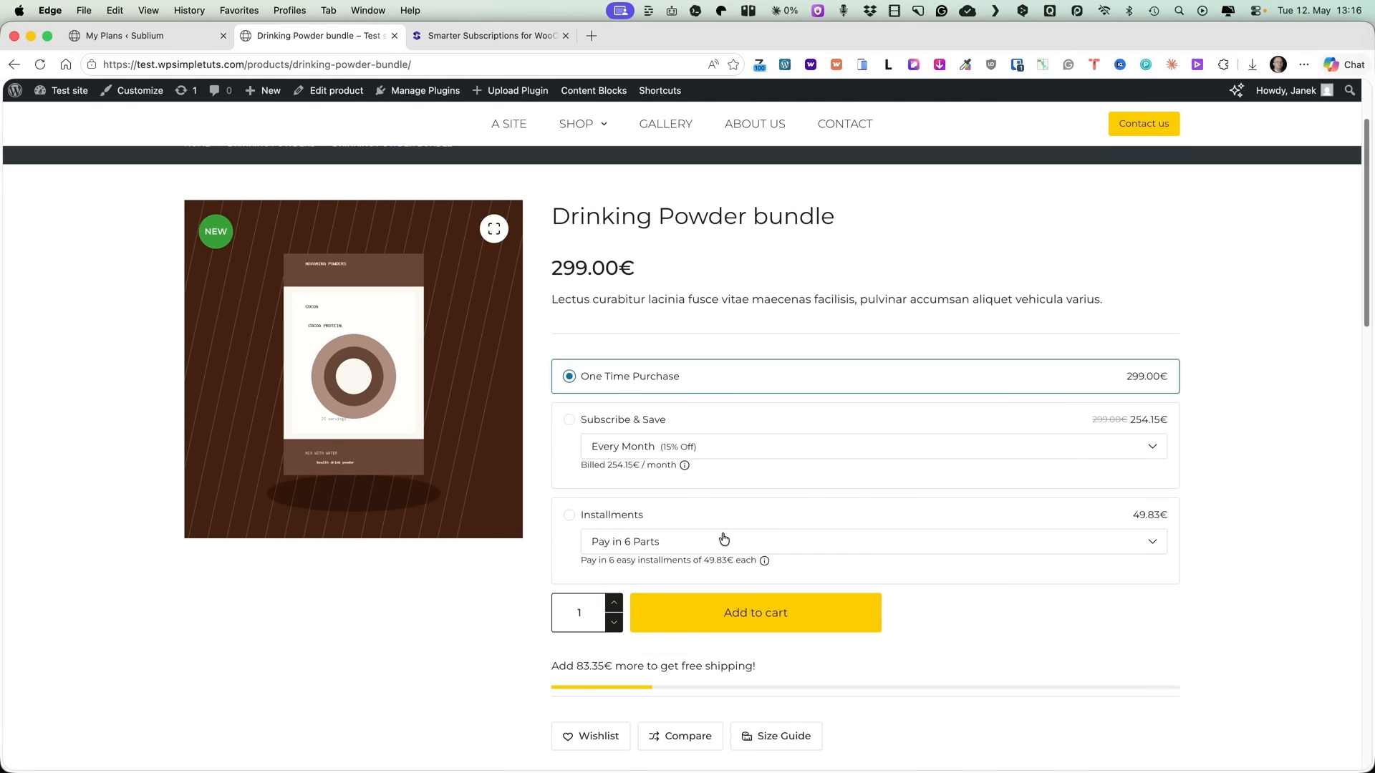
left_click(723, 541)
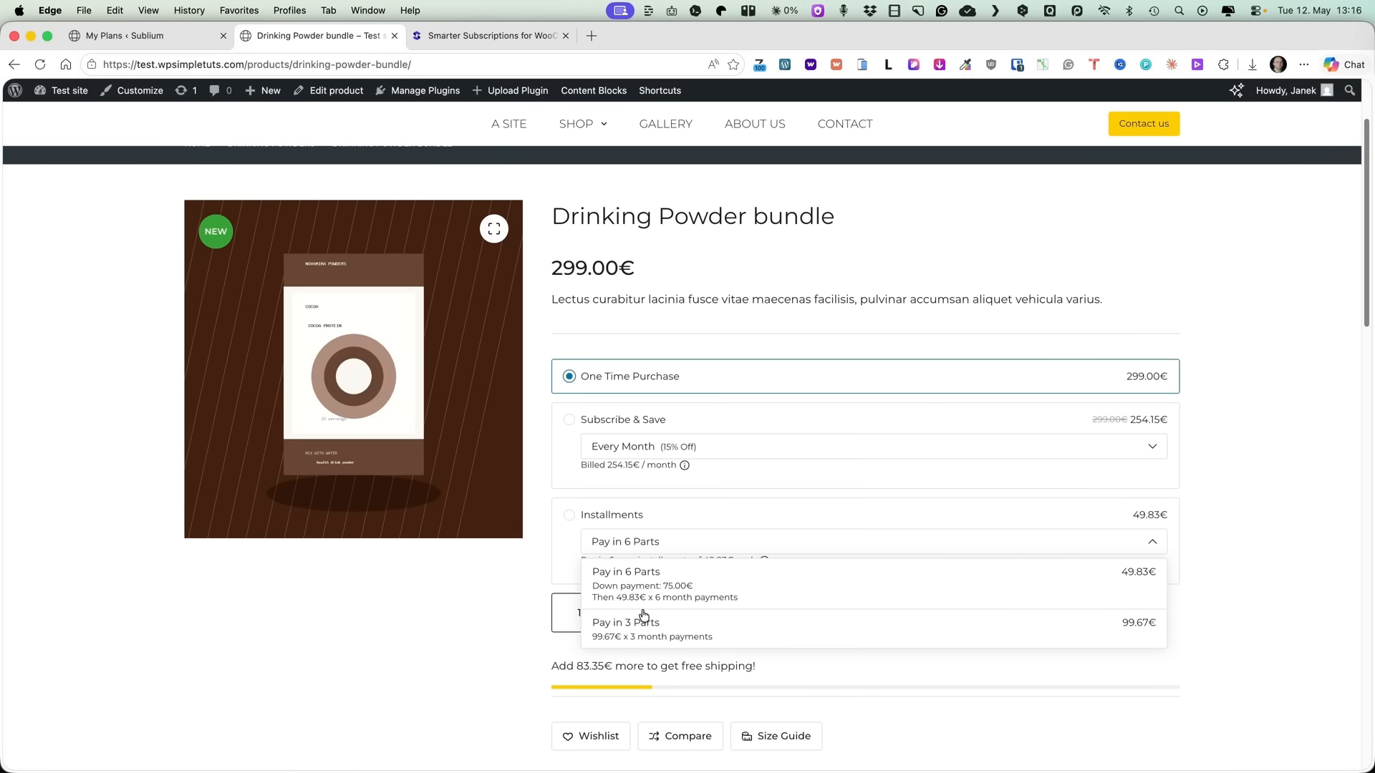
left_click(433, 649)
- Open the Sublium pricing page and review the features of the Launch, Growth and Scale packages
left_click(147, 36)
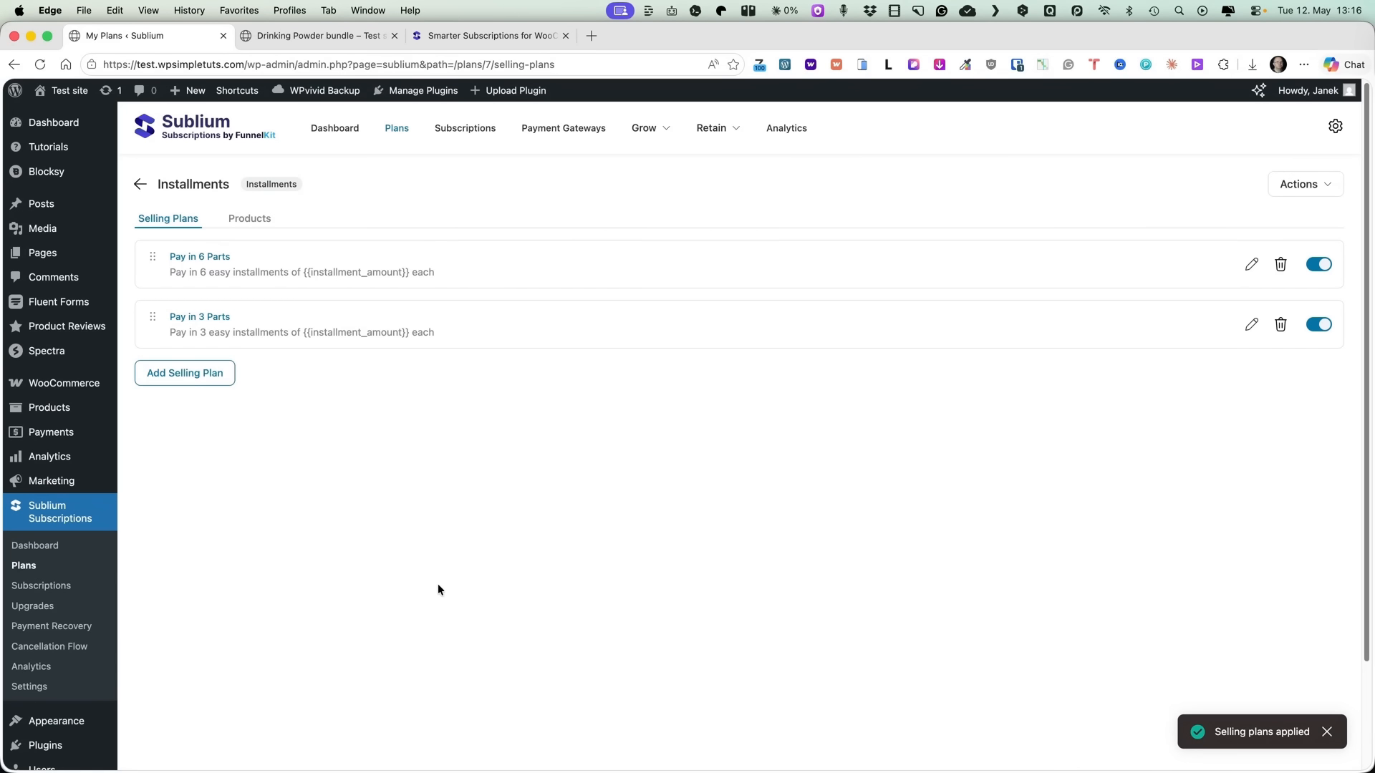
left_click(467, 35)
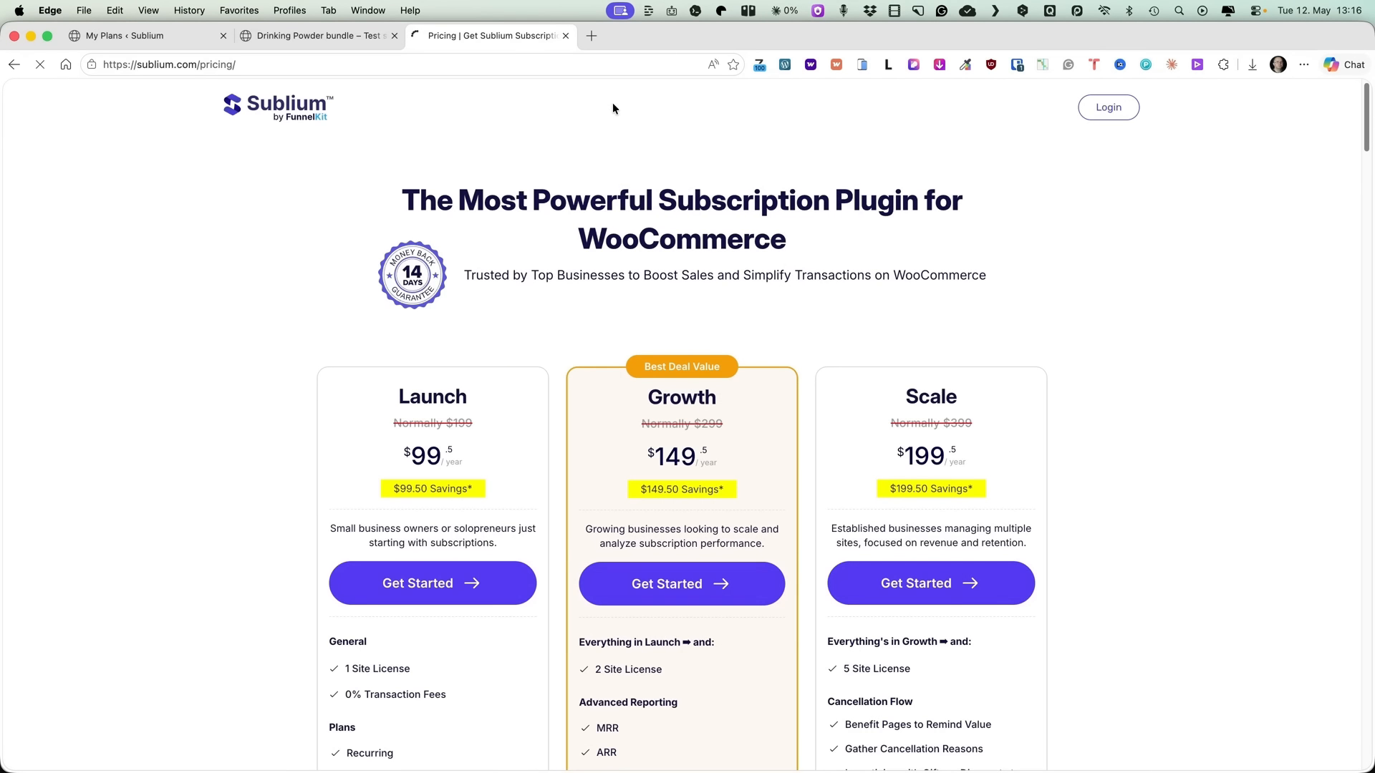
scroll(159, 379, "down", 3)
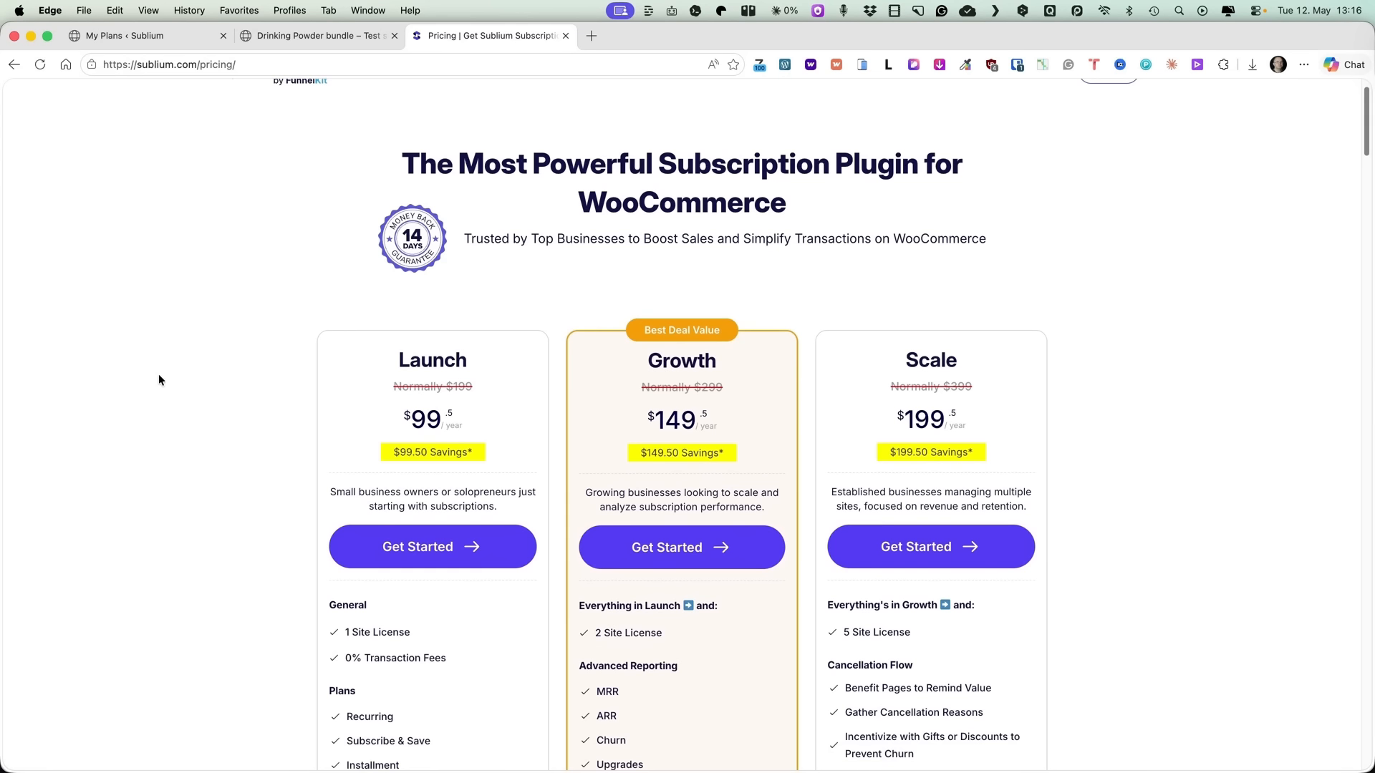
scroll(159, 379, "down", 2)
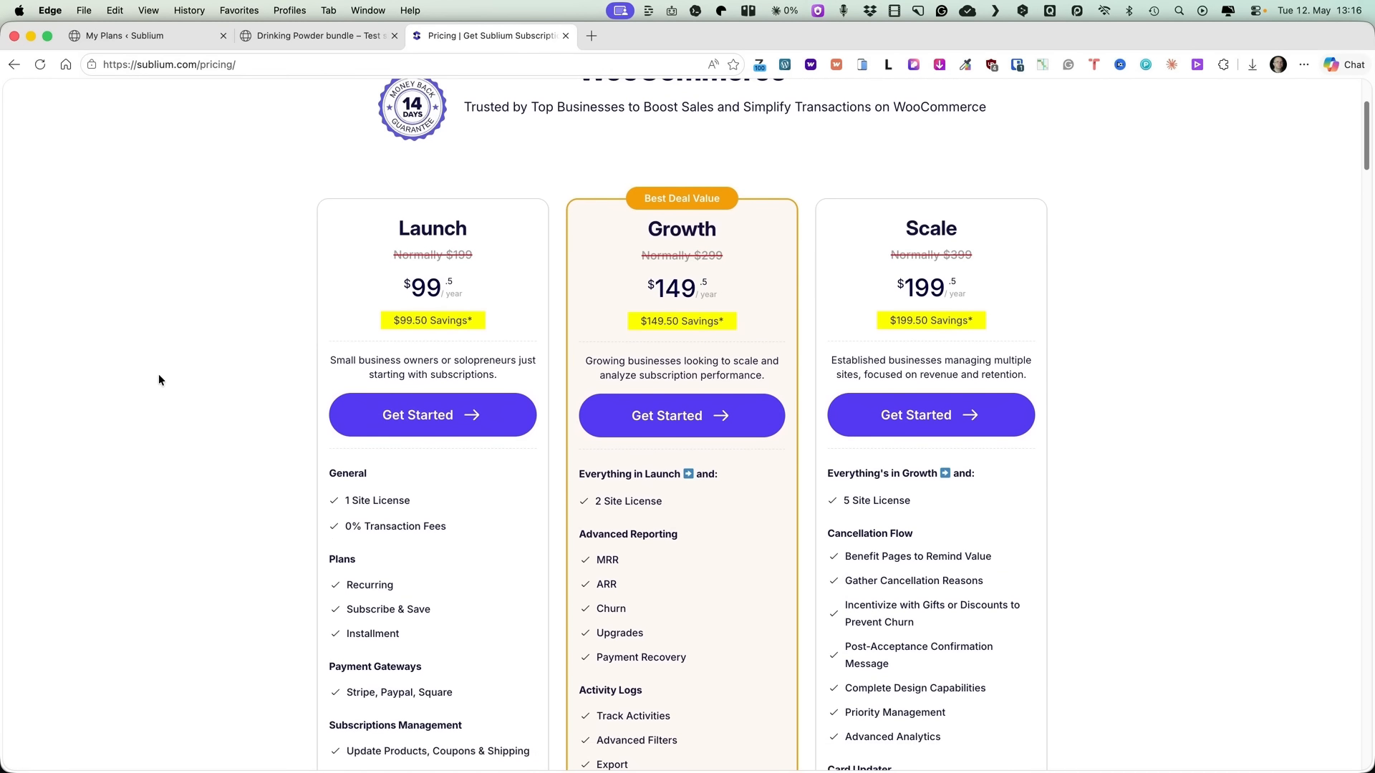
scroll(159, 380, "down", 2)
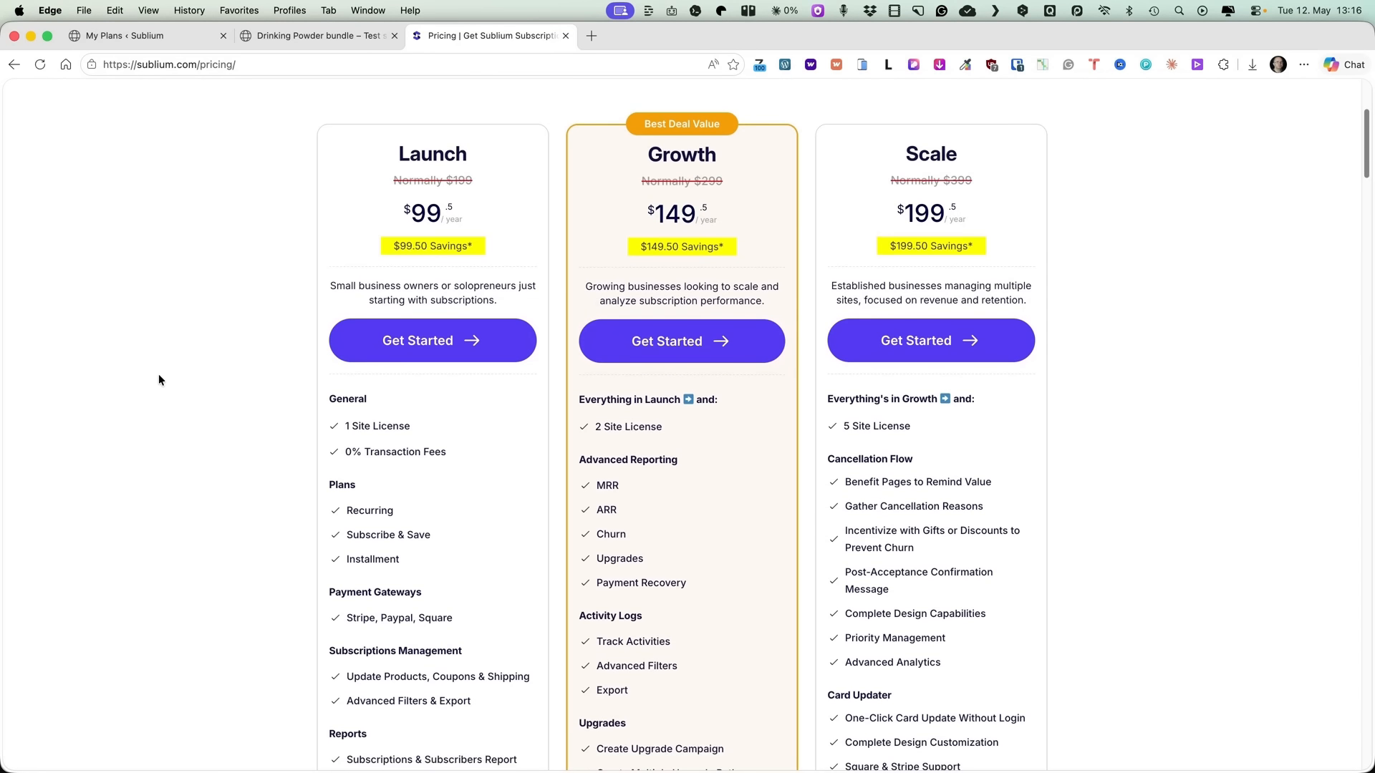